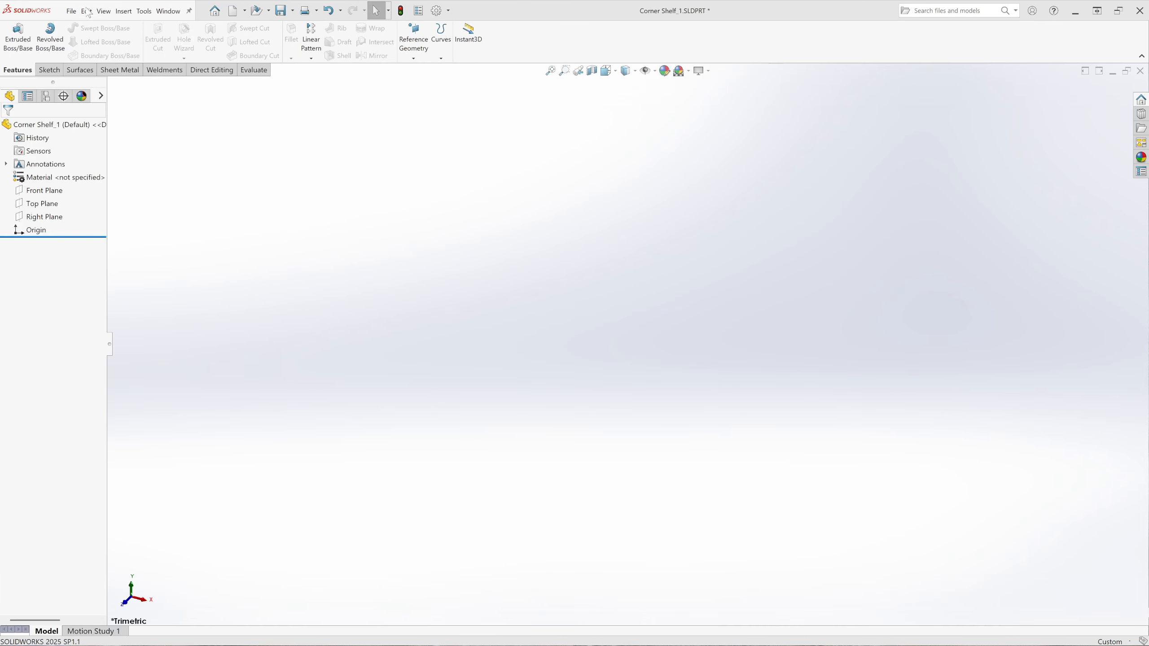
click(71, 11)
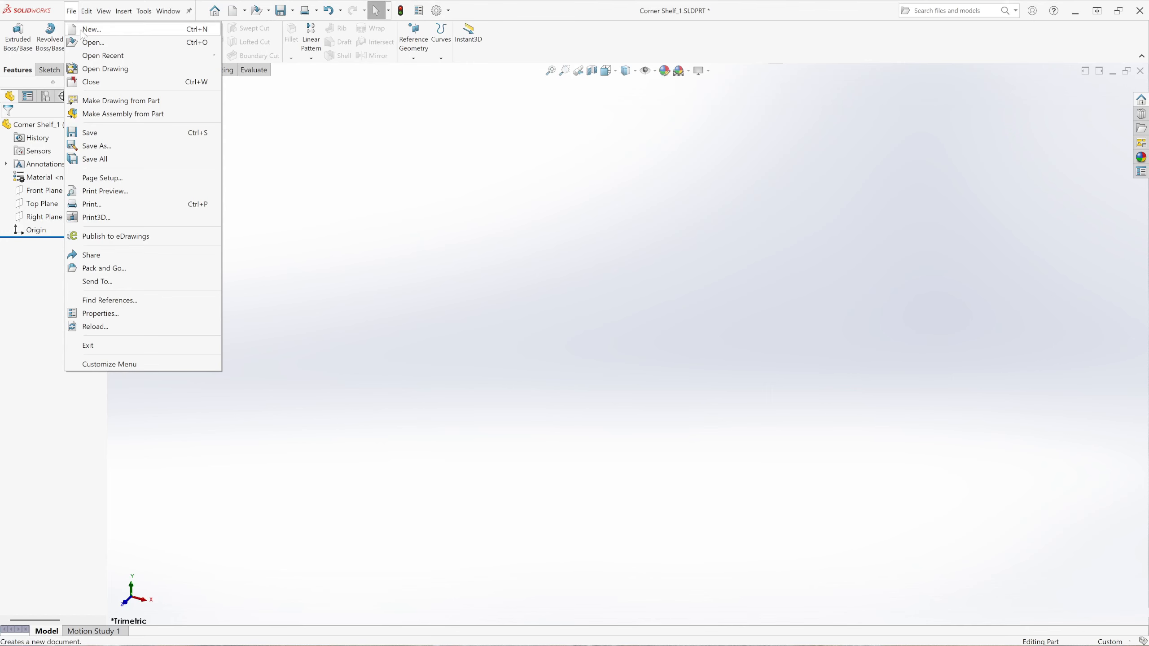
click(91, 29)
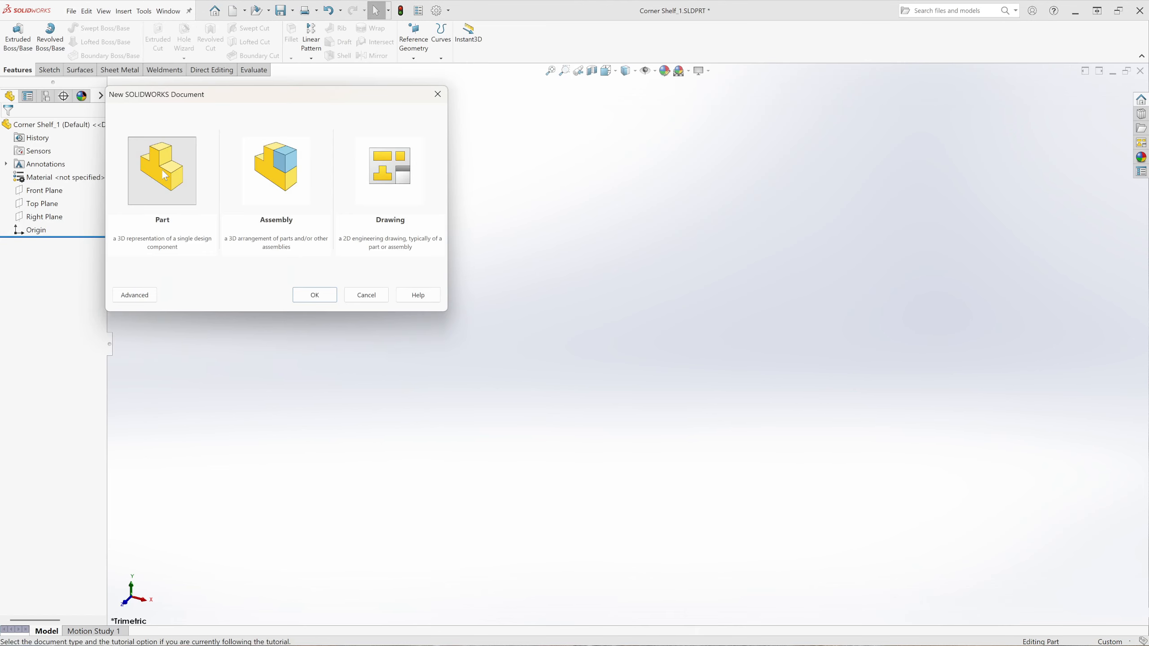
click(440, 96)
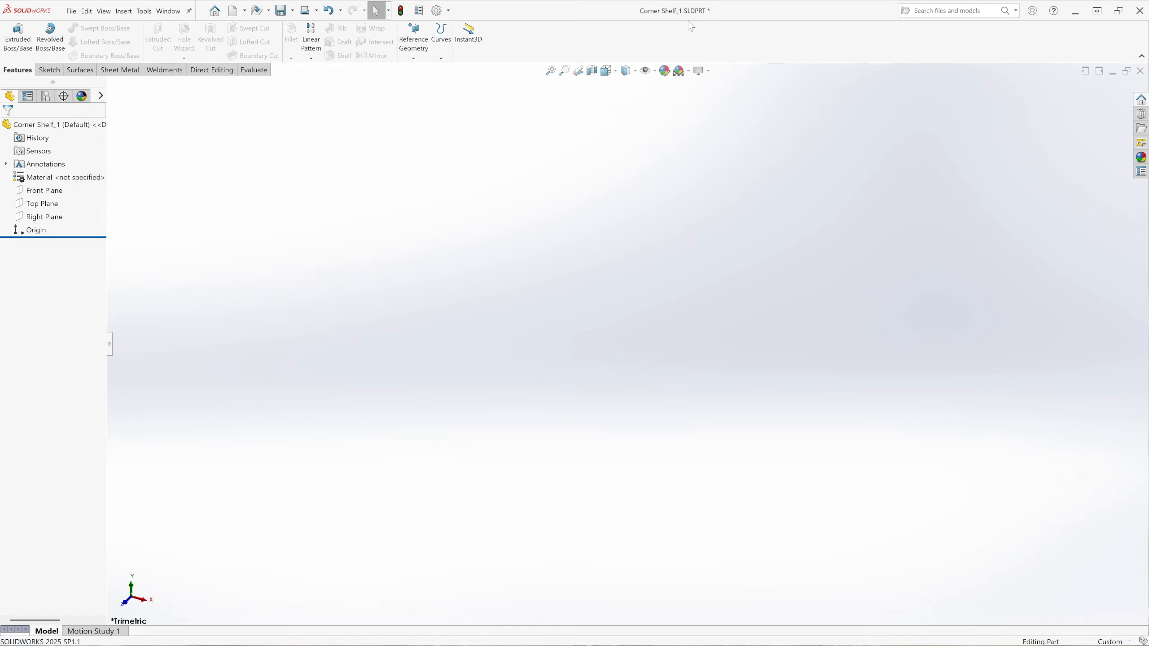
Set the document's unit system to IPS (inch, pound, second) with three decimals (.123) for length.
click(436, 10)
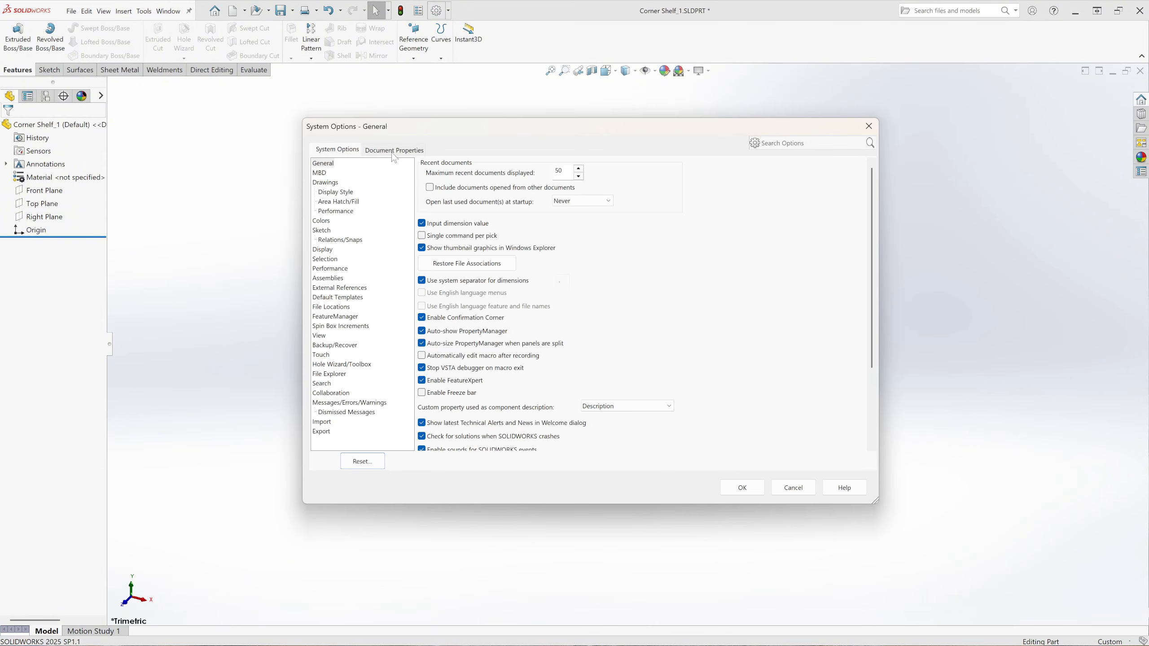
click(395, 152)
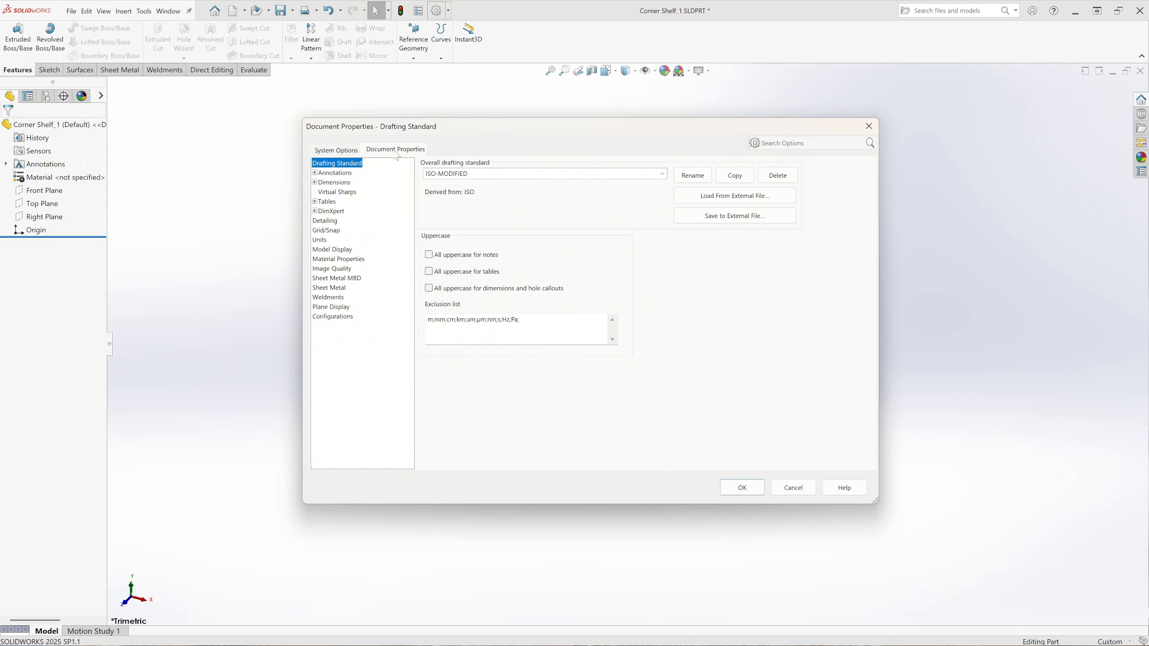
click(319, 240)
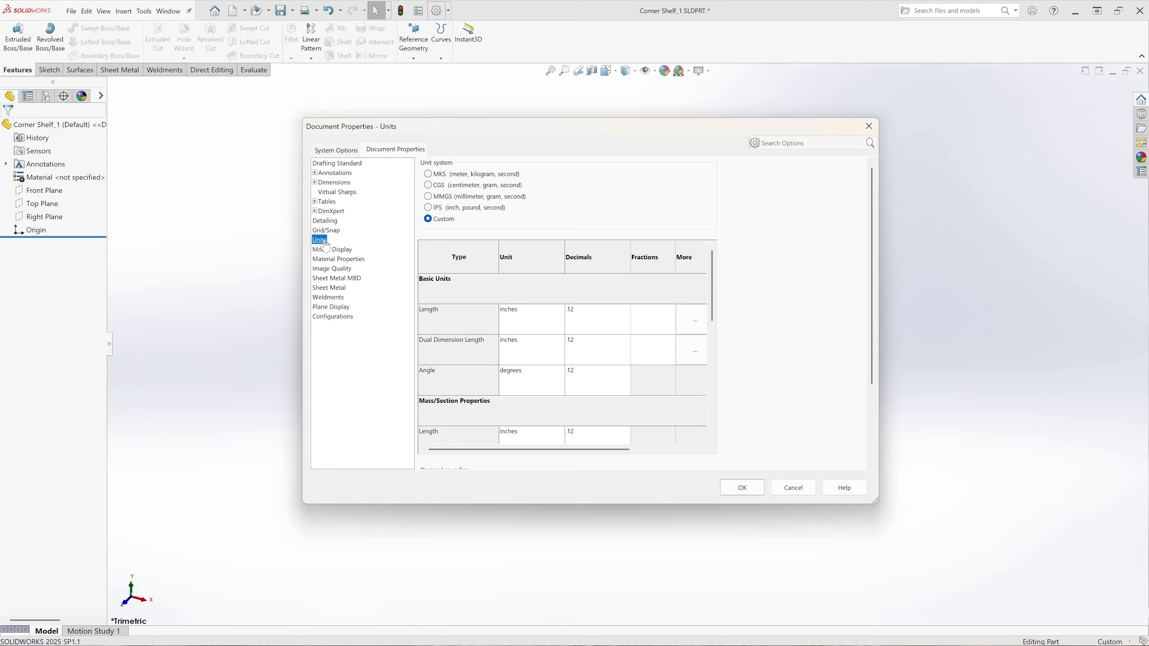
click(428, 207)
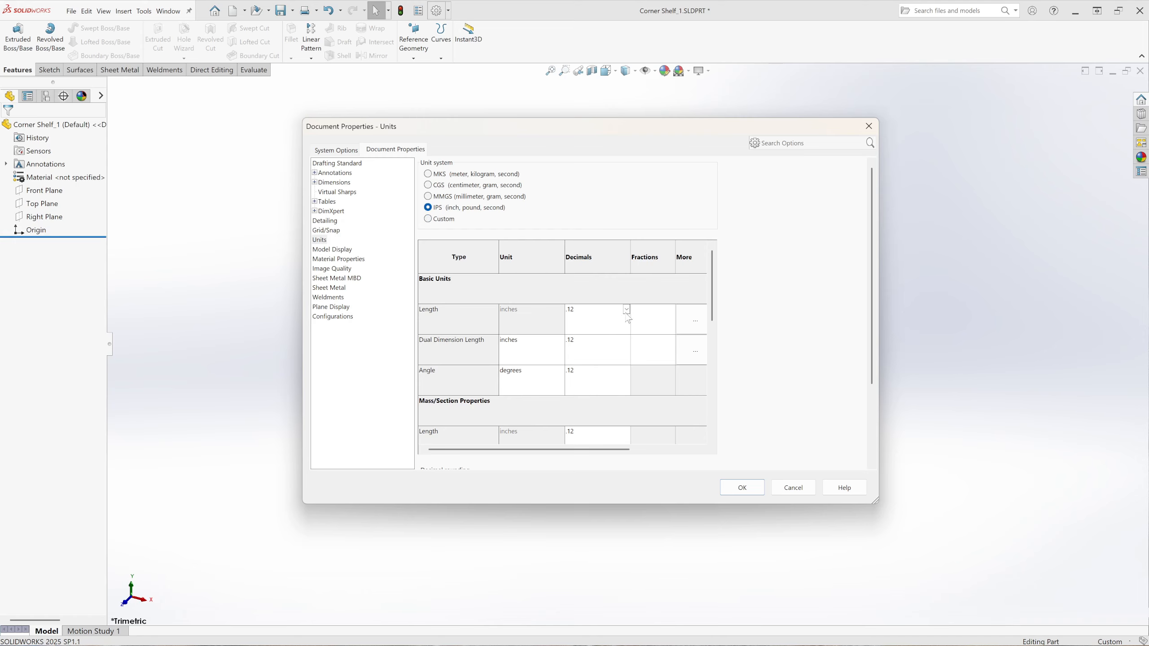
click(627, 312)
click(587, 349)
click(741, 488)
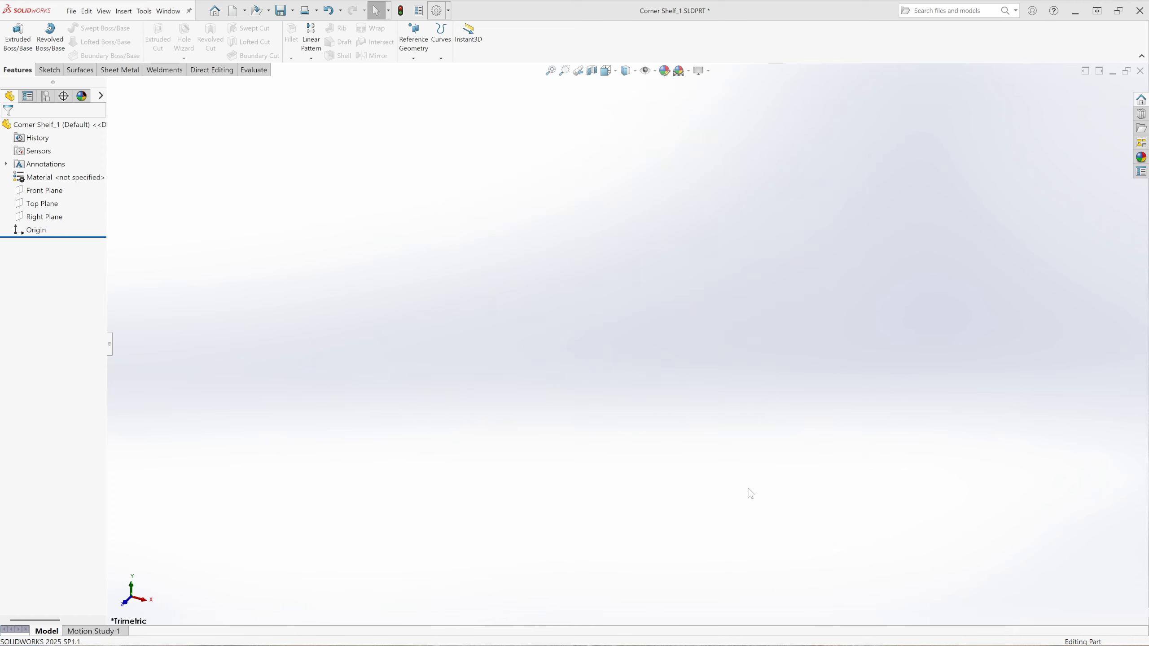
Apply the Plain White scene as the background of the part.
click(688, 71)
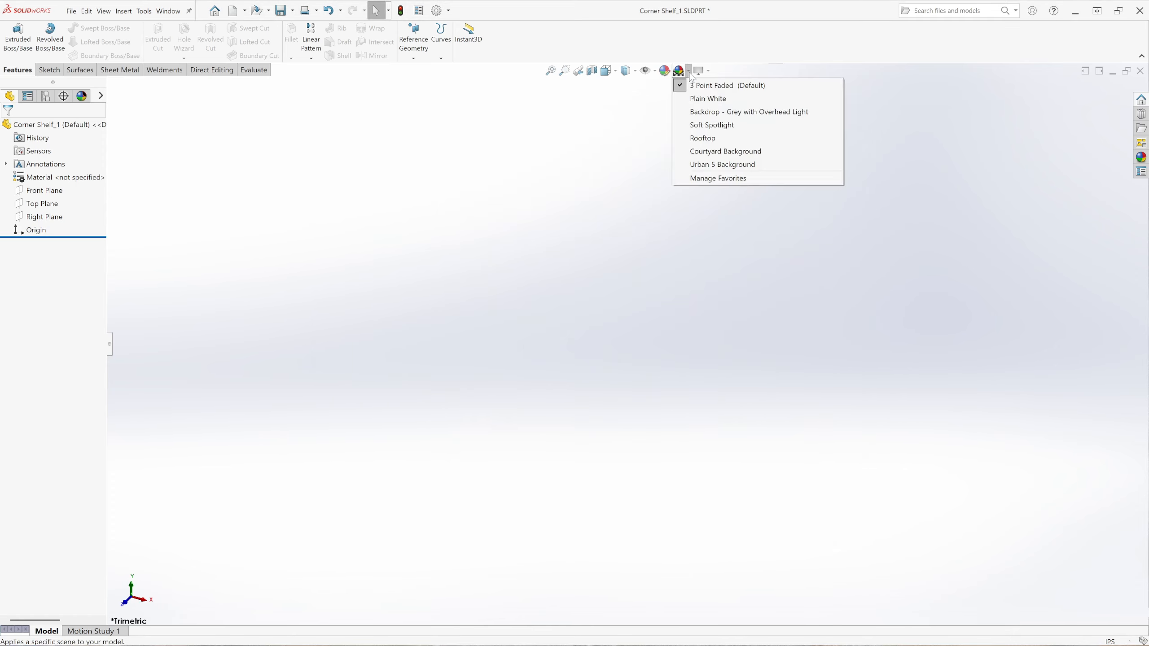
click(701, 100)
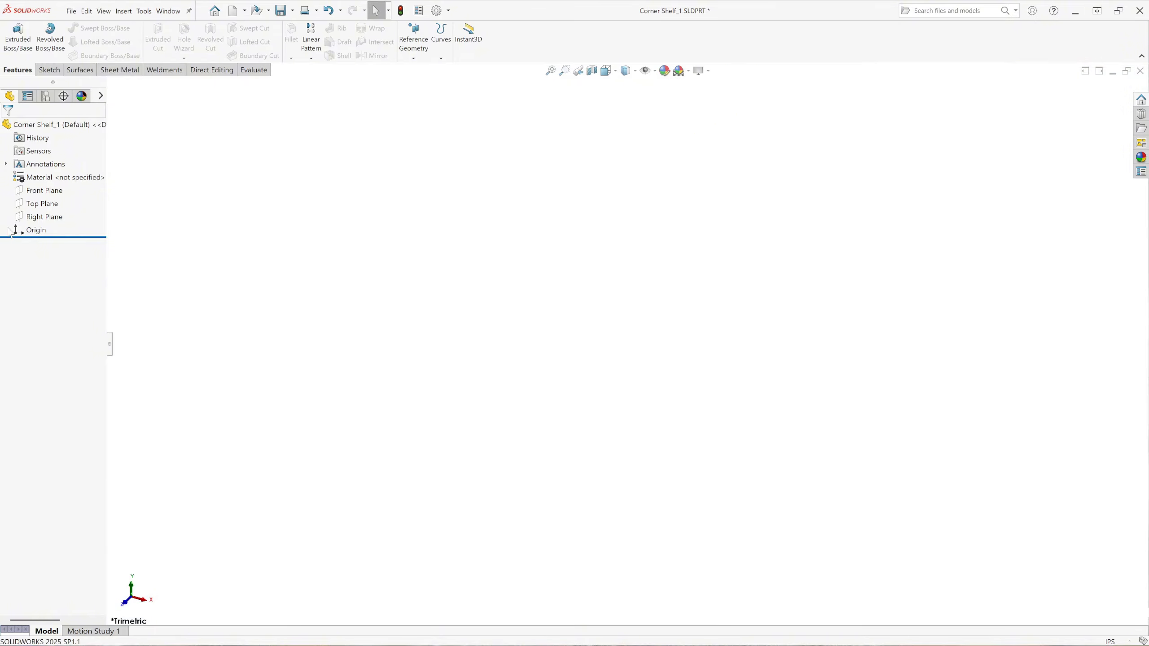
Start a sketch on the Right Plane and draw a tall, narrow corner rectangle, about 0.74 by 10.1 in, just left of the origin.
click(56, 219)
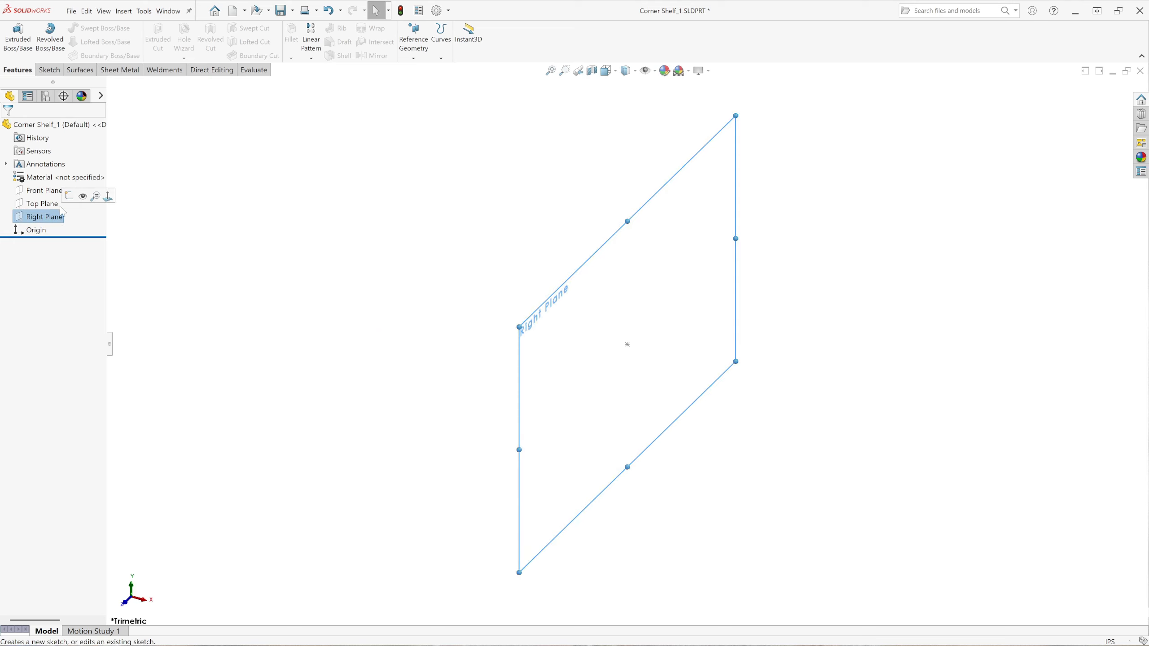
click(68, 196)
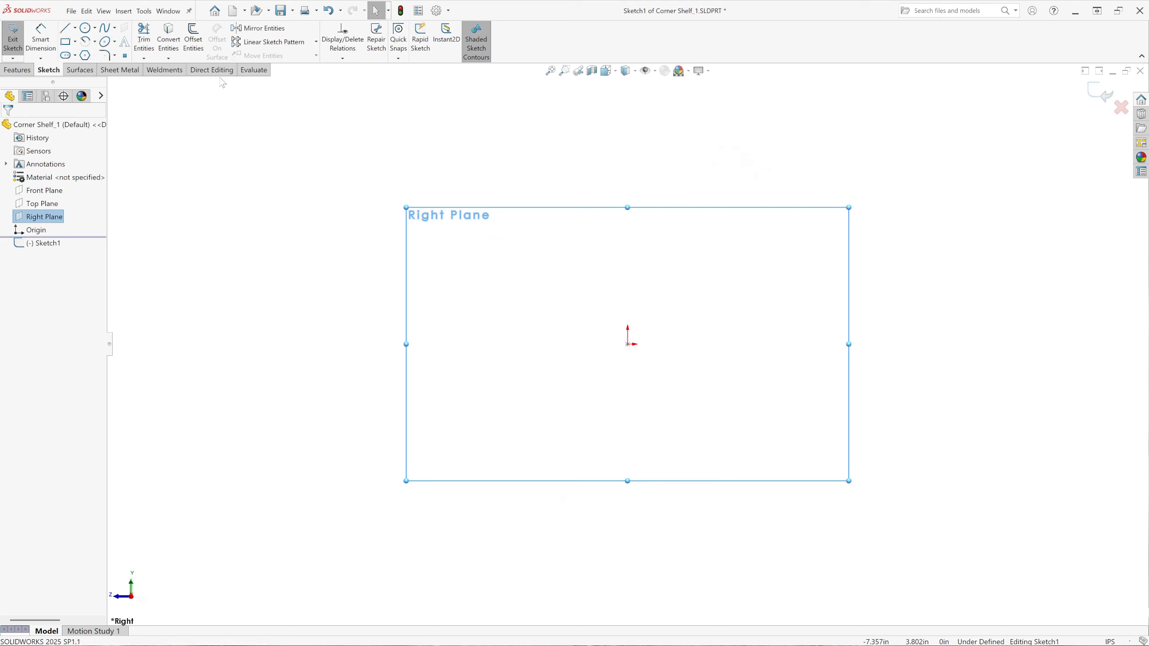
click(67, 43)
click(530, 533)
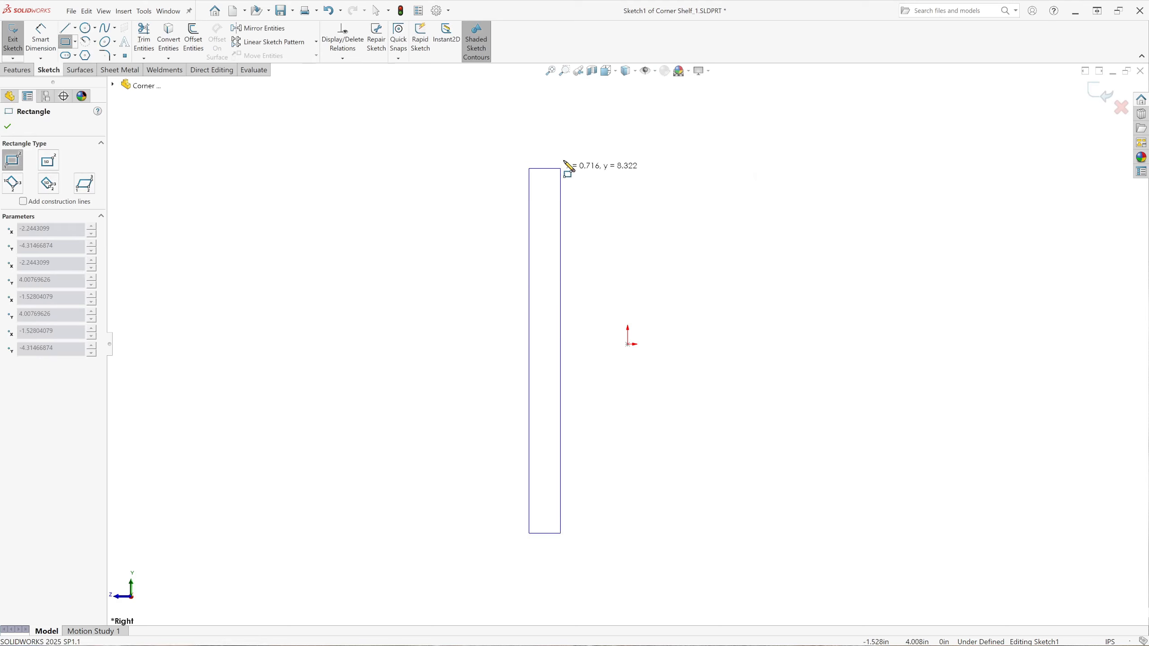
click(561, 91)
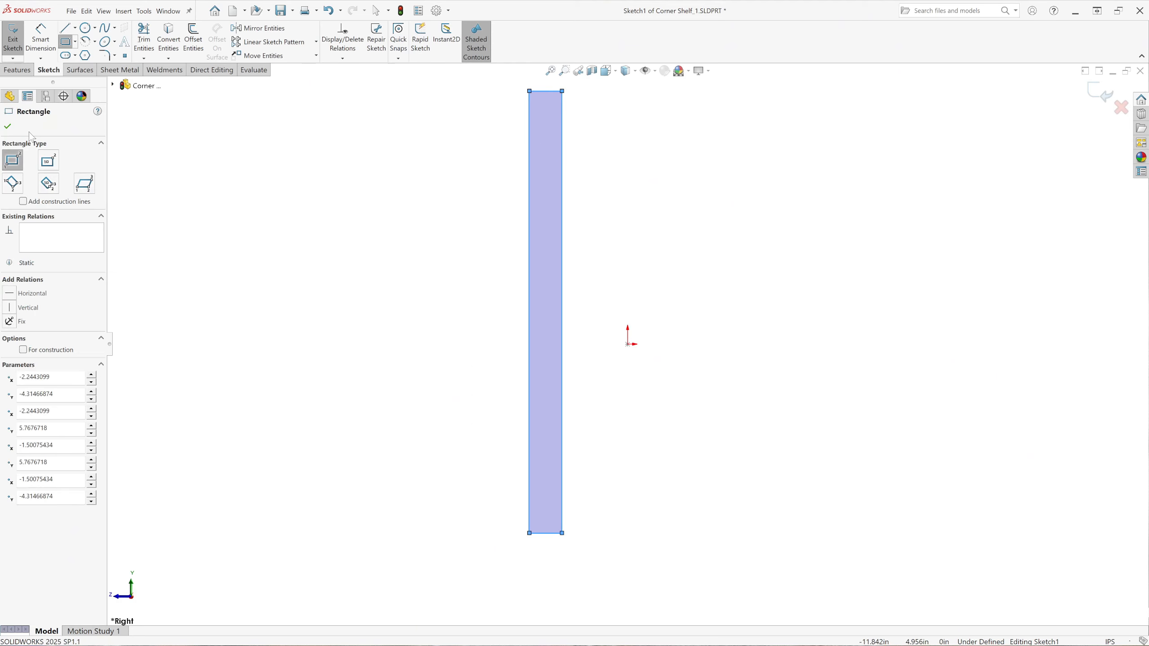
click(9, 127)
key(z)
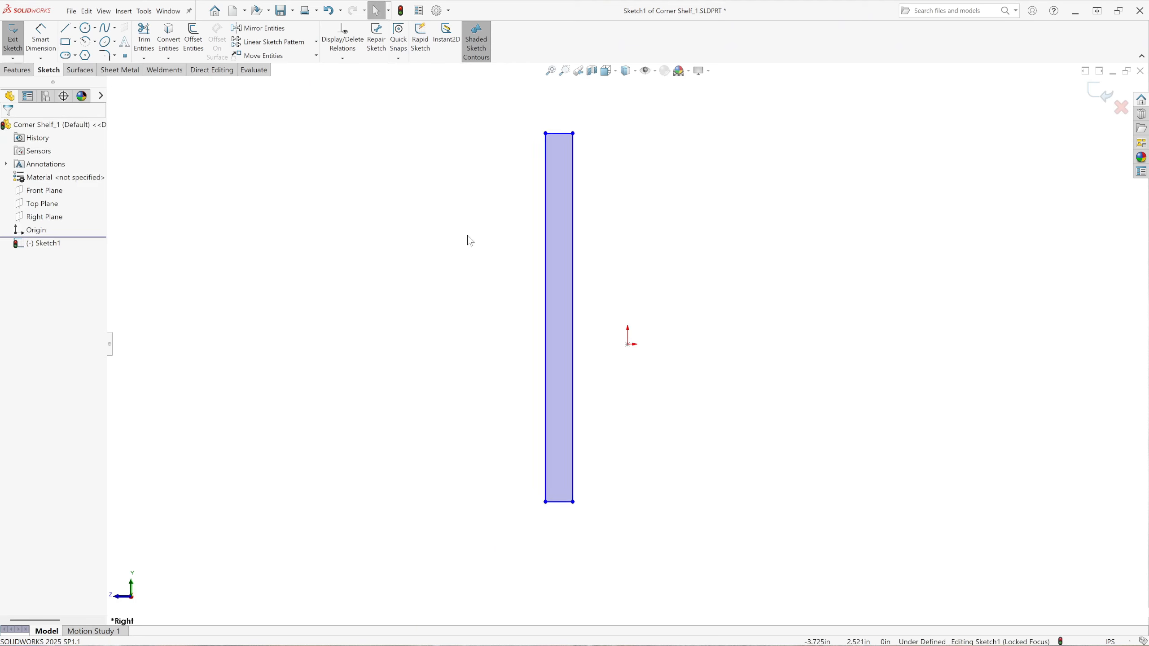
Add vertical relations to the rectangle's two long sides and horizontal relations to its two short sides.
drag(630, 393, 475, 380)
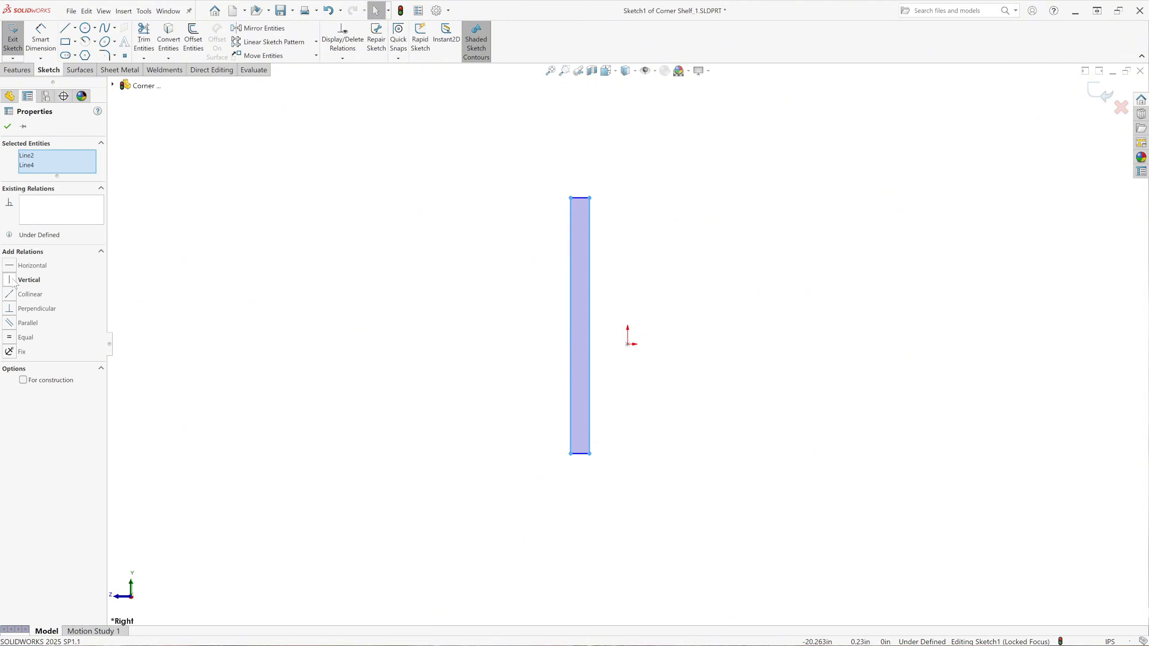
click(7, 128)
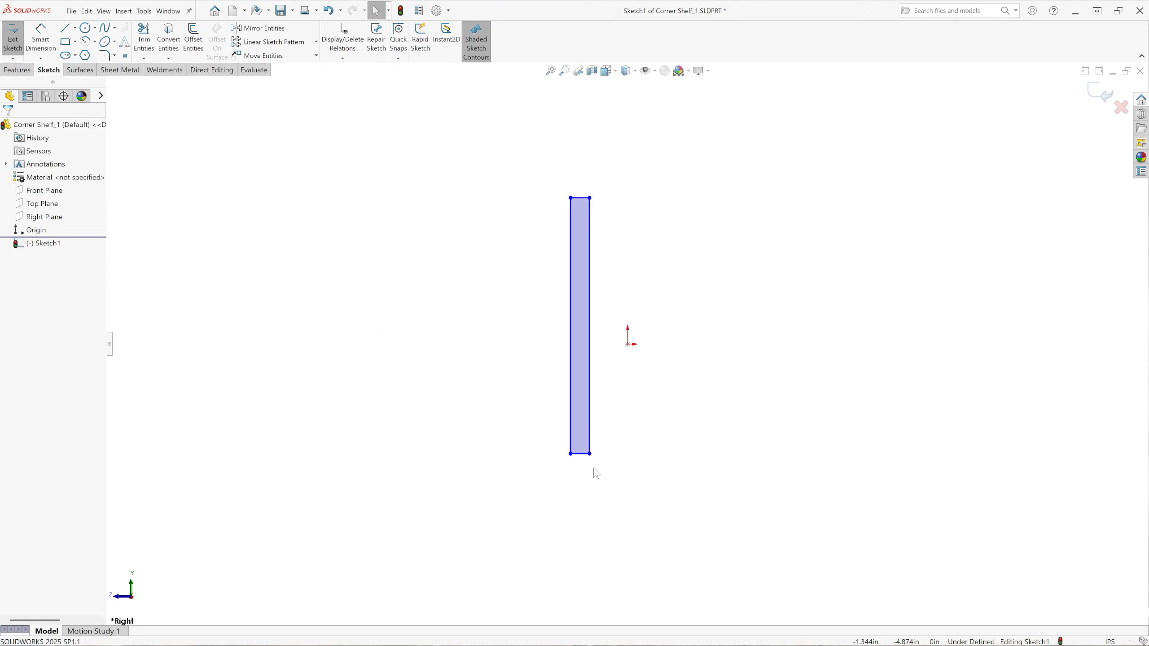
drag(585, 465, 576, 170)
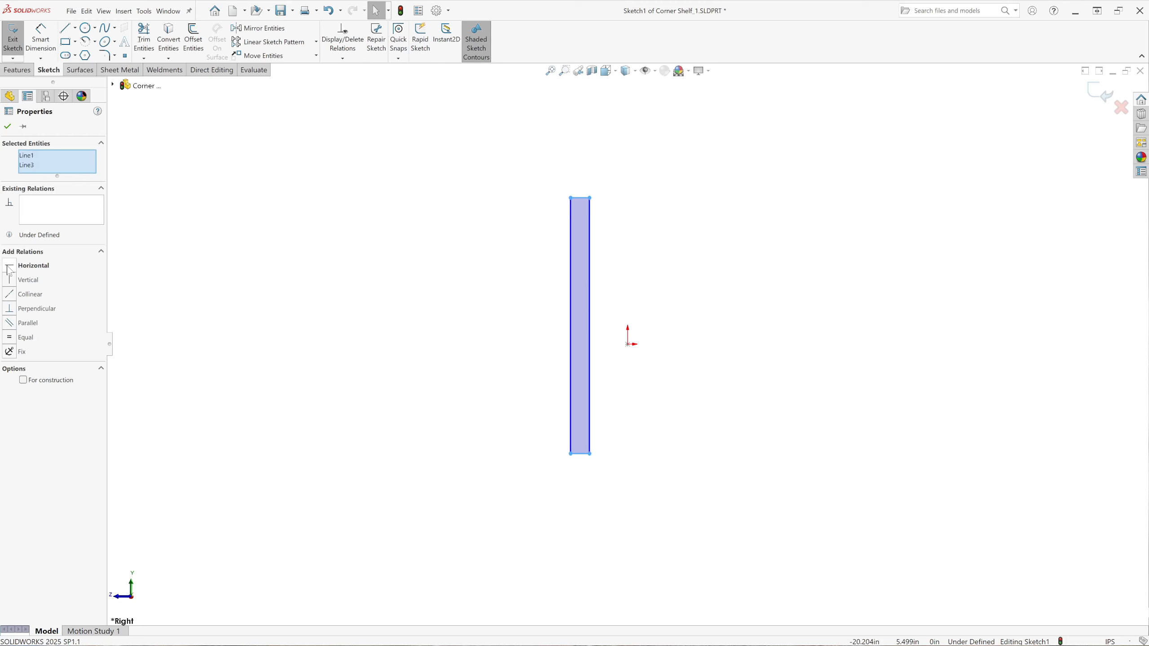
click(8, 126)
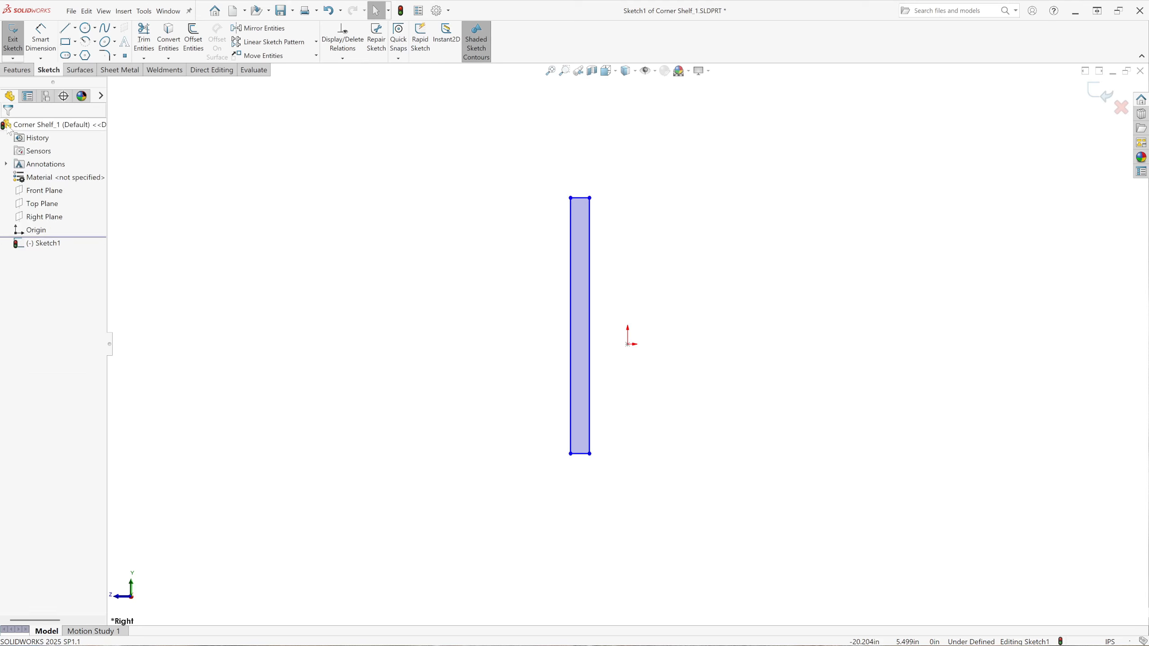
Display the sketch relations to check the rectangle's horizontal and vertical constraints, and hide them again.
click(655, 72)
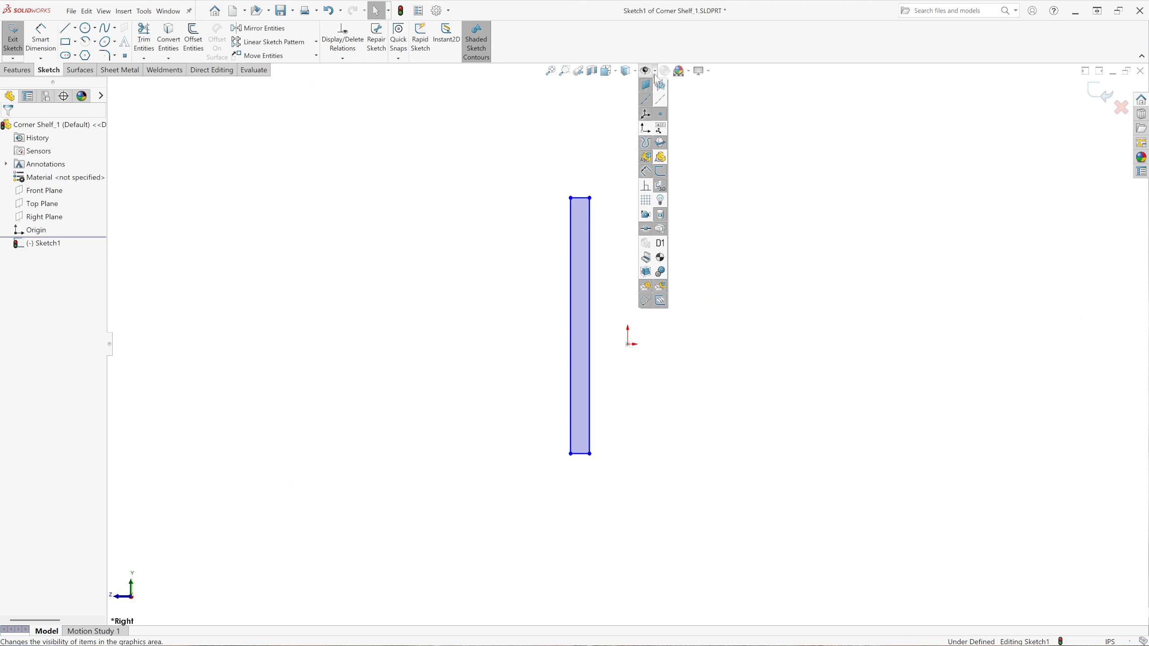
click(647, 186)
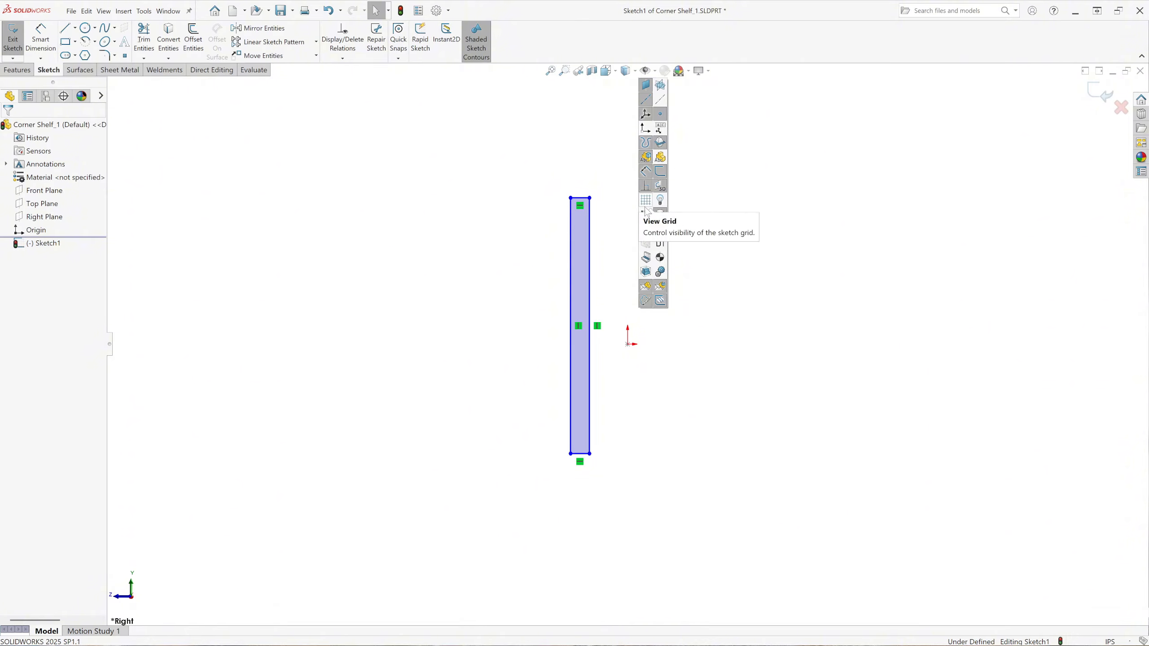
click(646, 186)
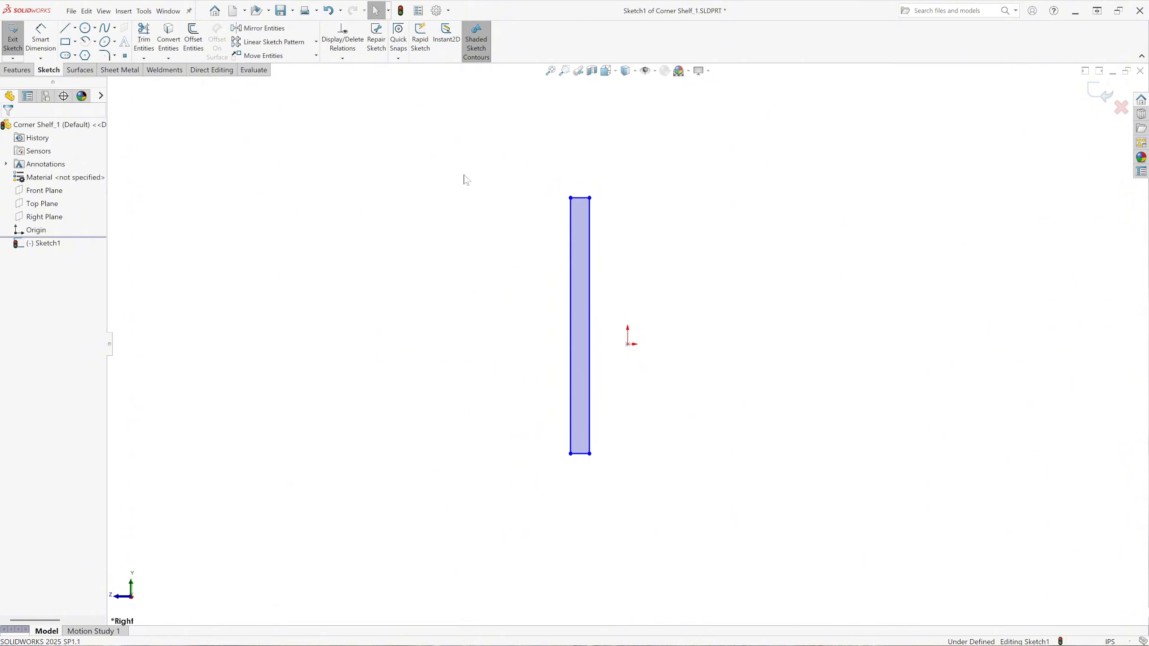
Dimension the rectangle's upper short edge and set its width to 2.375 in.
click(40, 43)
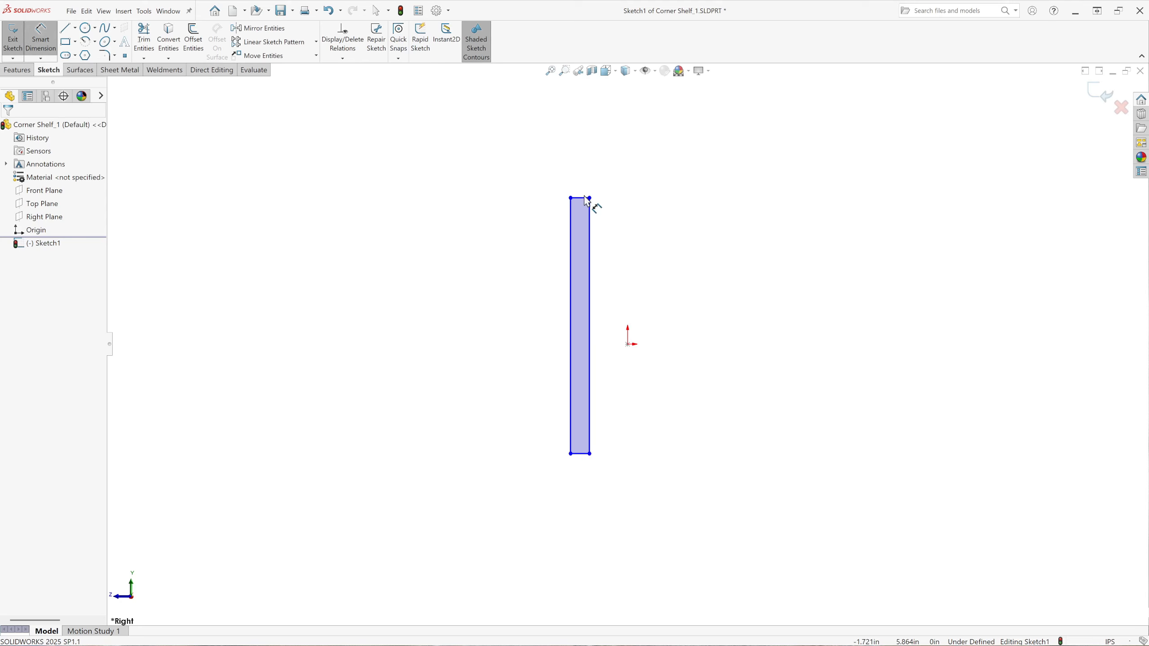
click(586, 198)
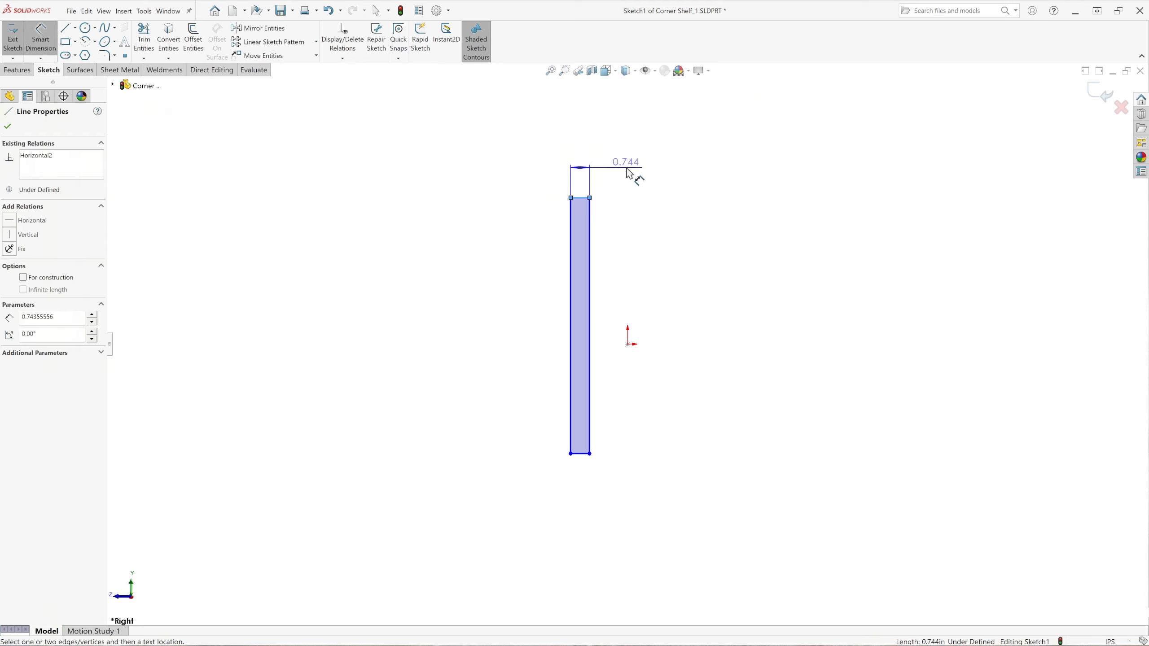
click(632, 229)
text(2.)
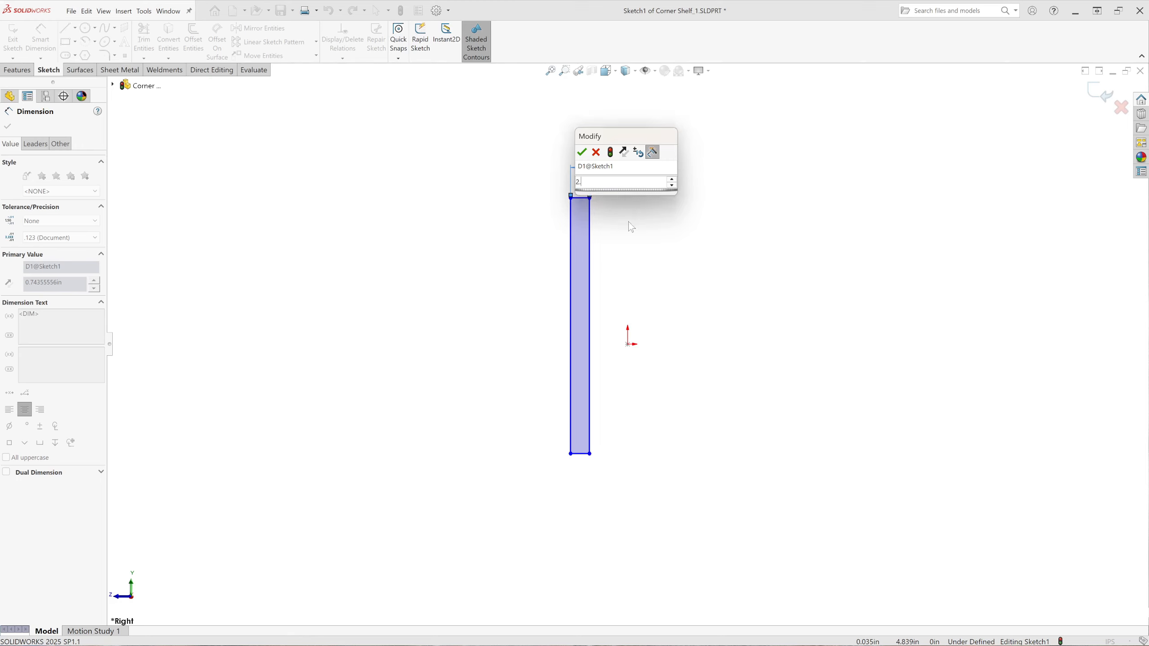
text(375)
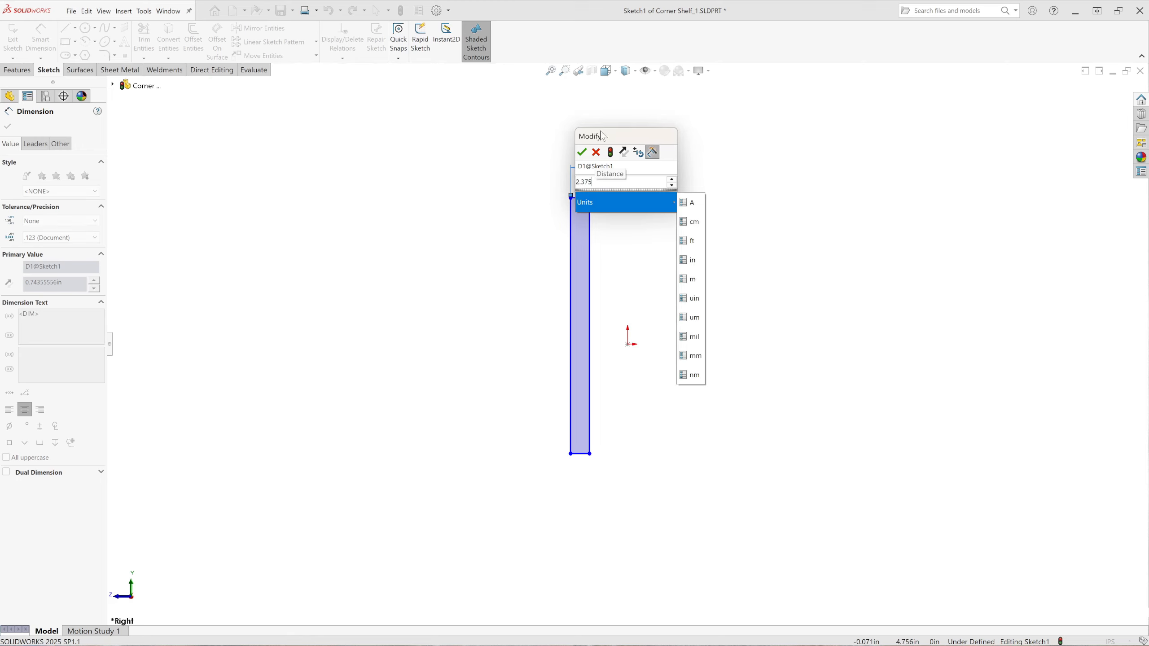
click(743, 161)
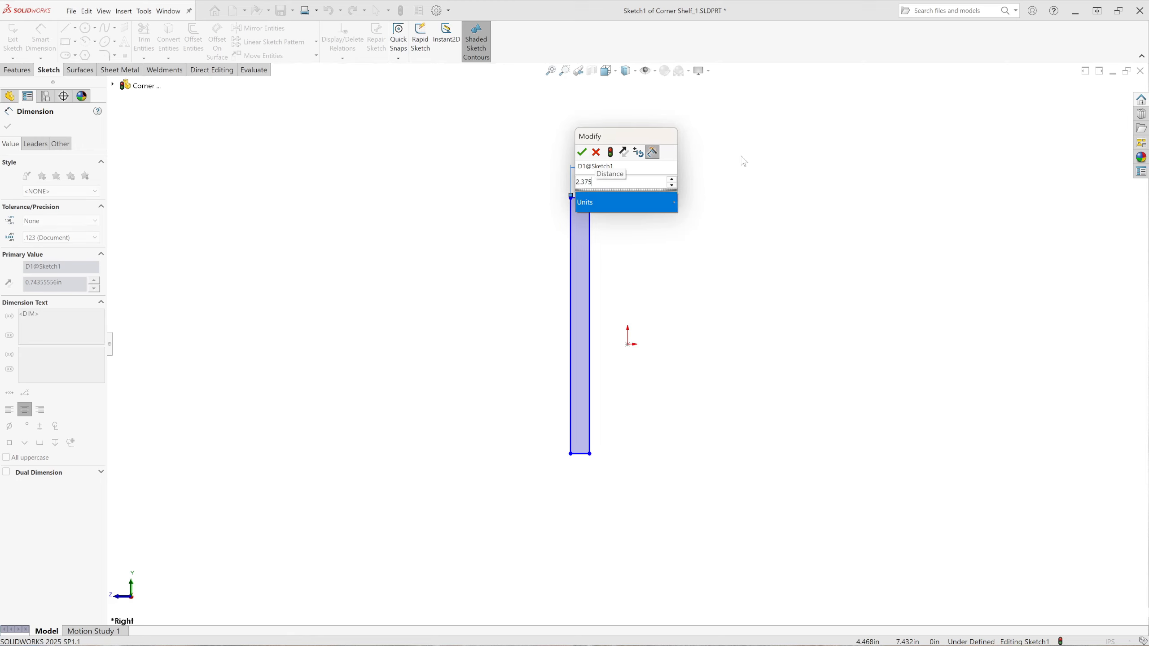
click(582, 153)
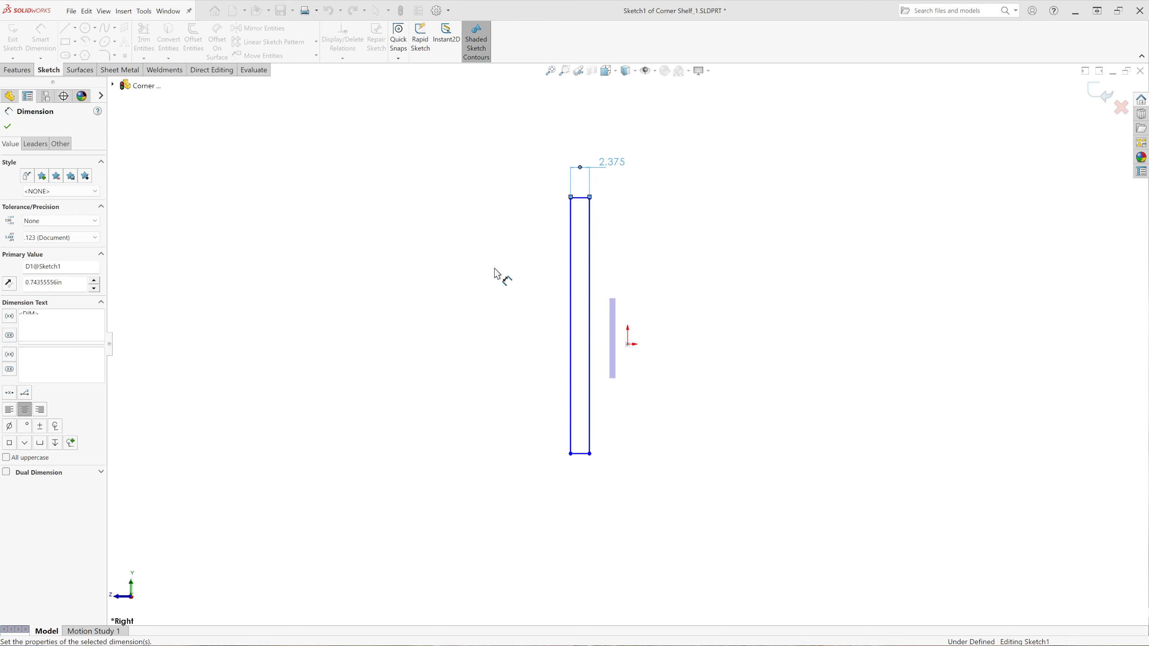
Dimension the rectangle's long side nearest the origin and set its height to 63 in.
click(590, 296)
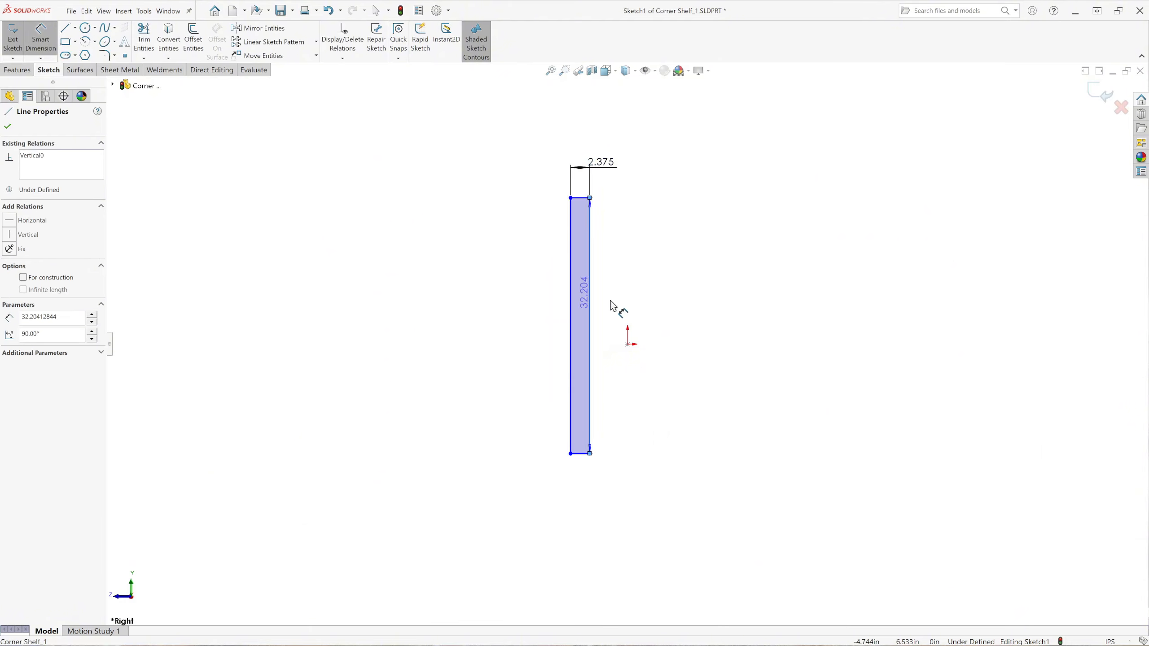
click(615, 333)
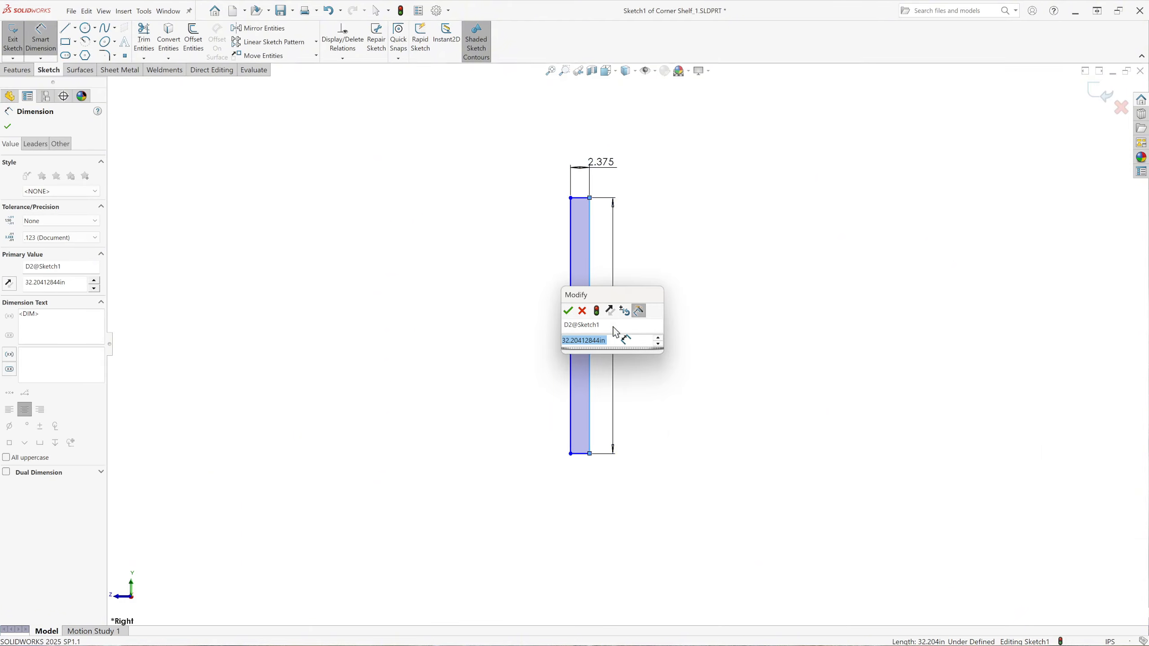
key(Return)
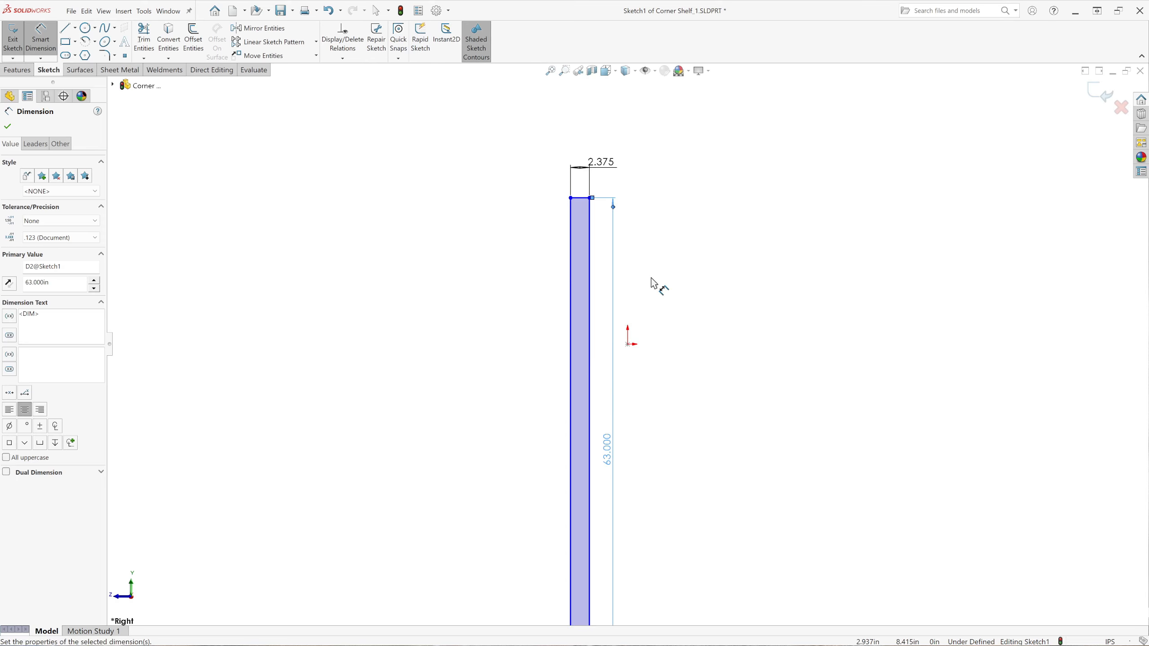
key(Escape)
key(Escape)
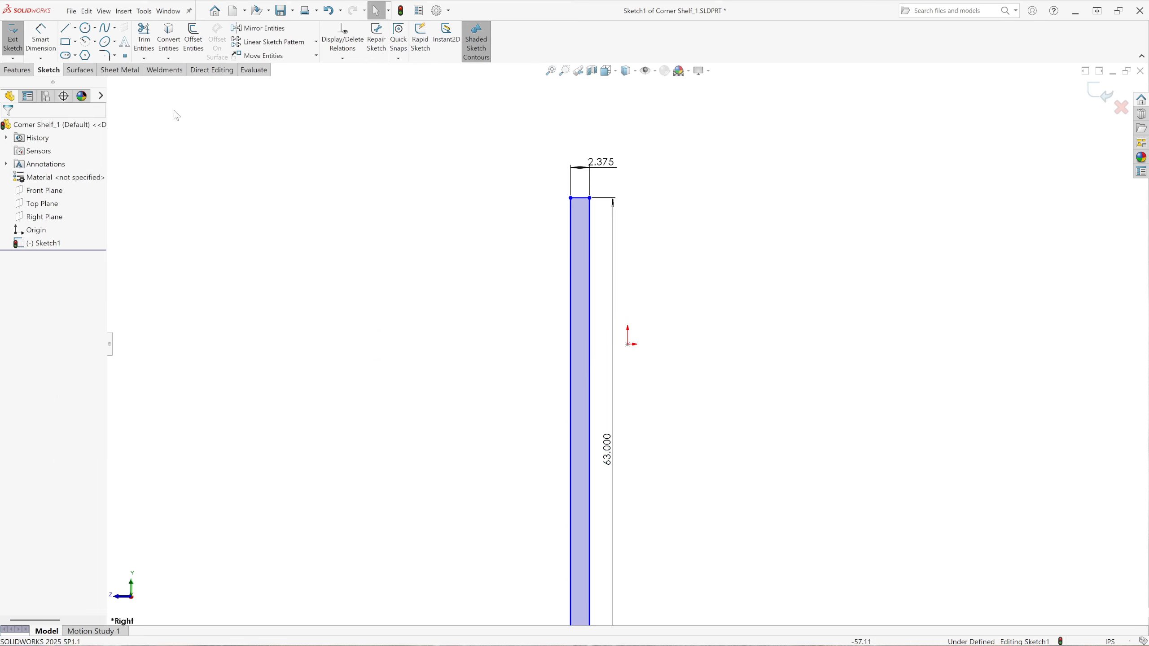
Make the rectangle's lower corner nearest the origin coincident with the sketch origin.
scroll(449, 302, up, 3)
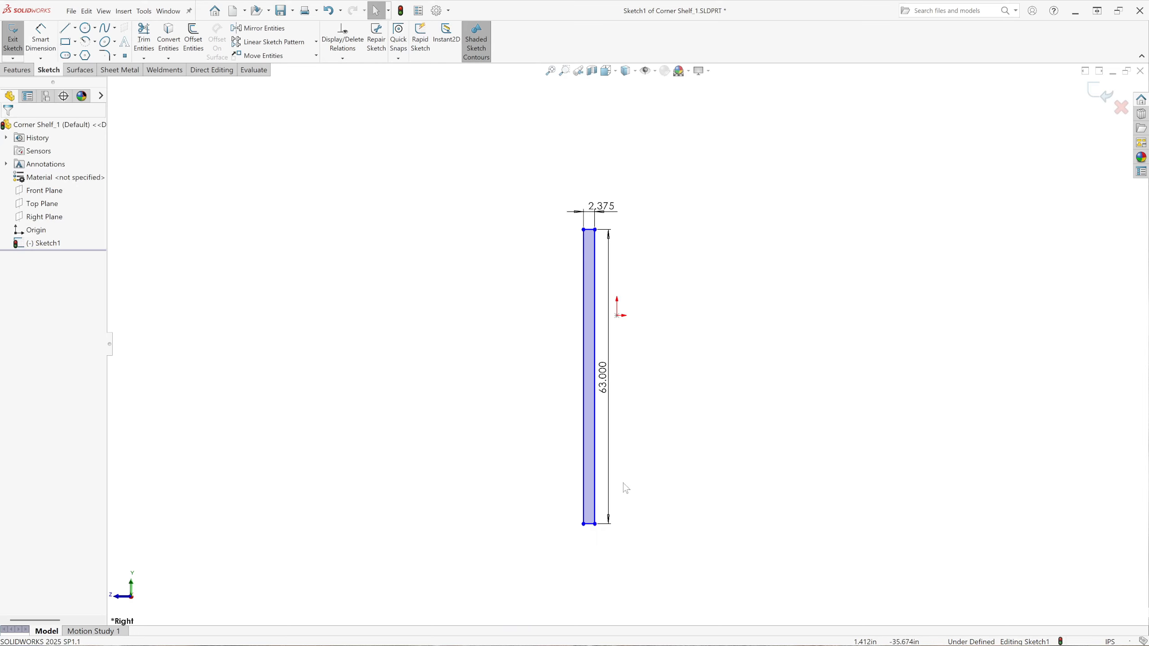
click(595, 524)
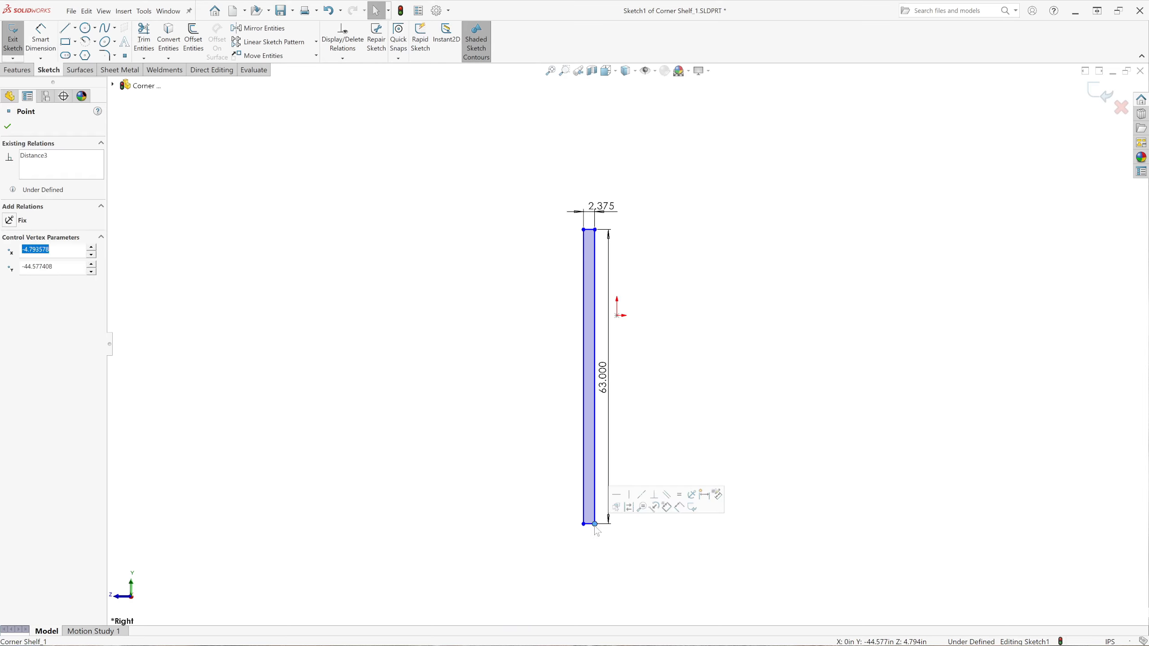
ctrl+click(617, 316)
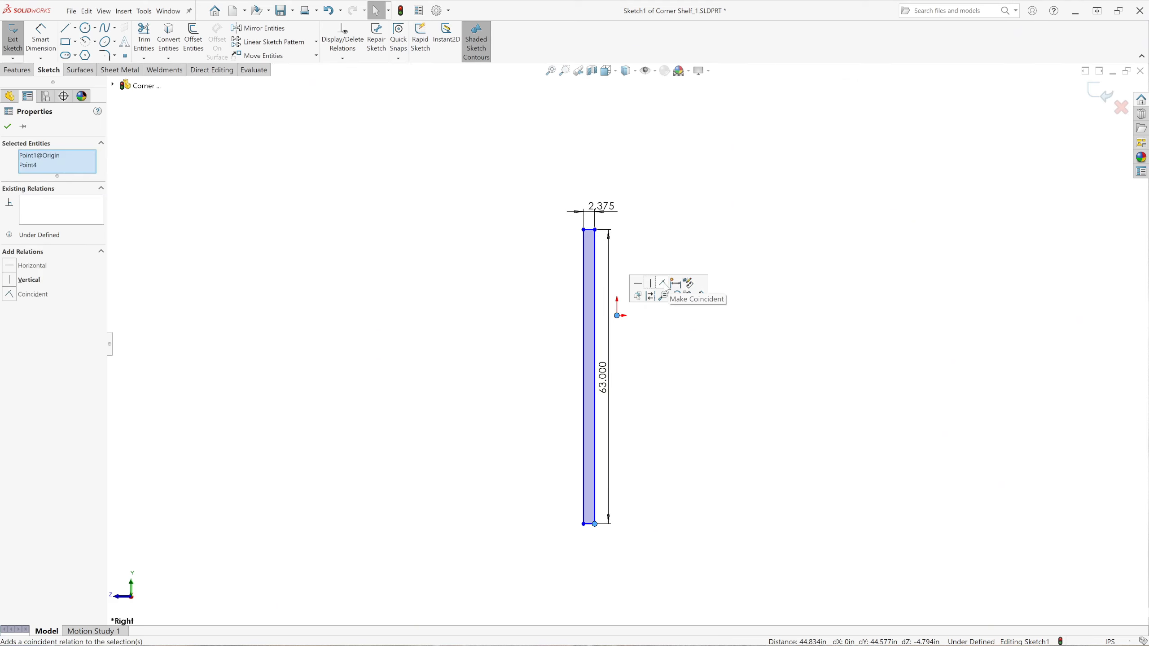
click(664, 285)
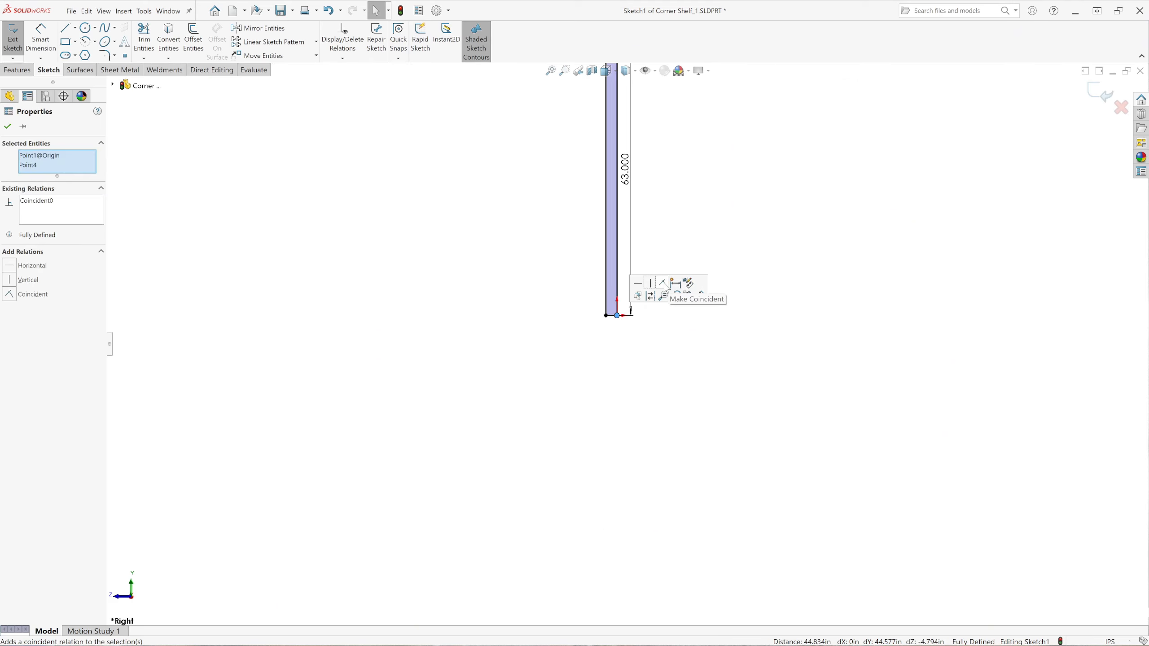
click(8, 127)
key(f)
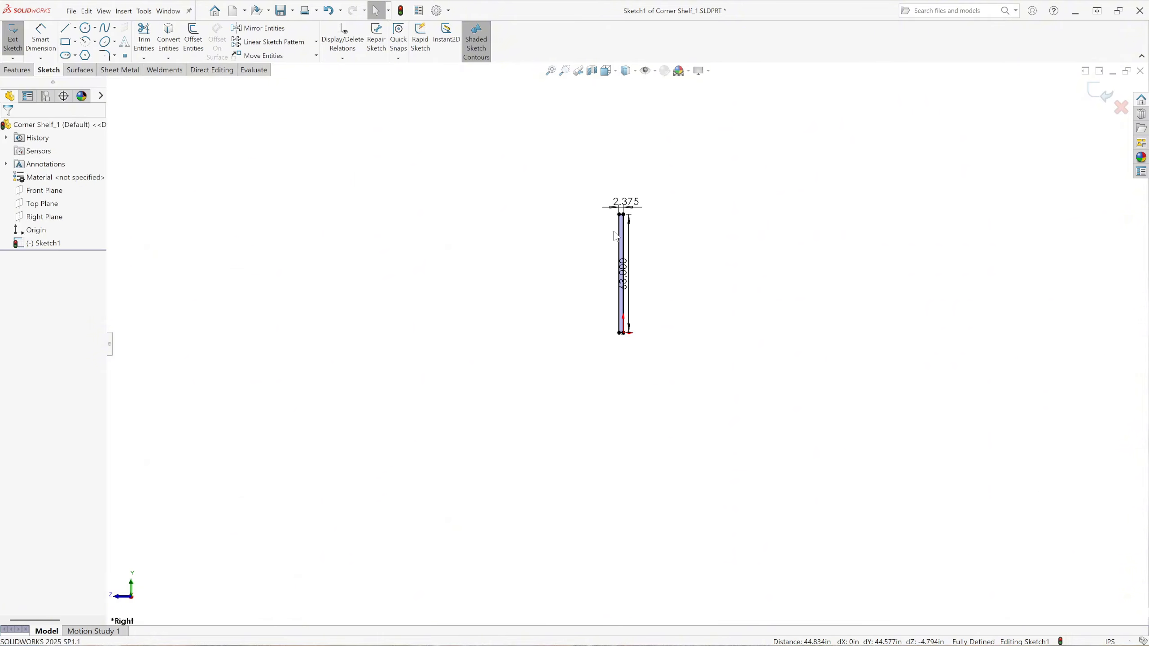
Sketch a slanted line about 63.55 in long beside the rectangle, opposite its origin side, leaning outward toward its lower end.
scroll(685, 262, down, 3)
scroll(587, 289, down, 2)
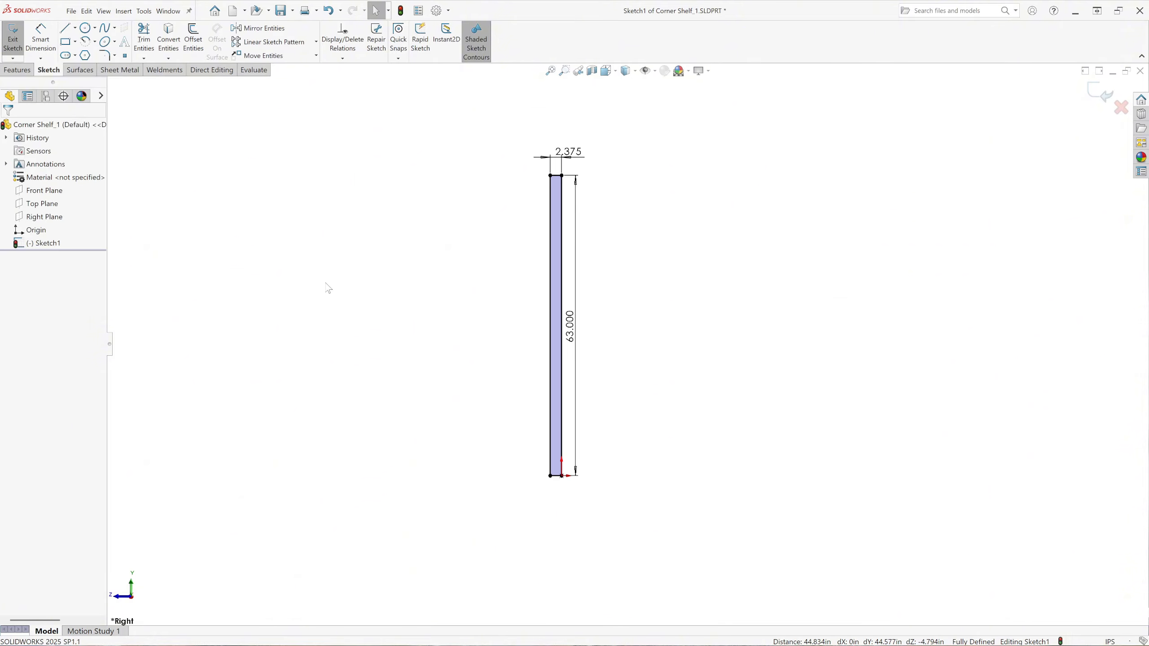
click(66, 30)
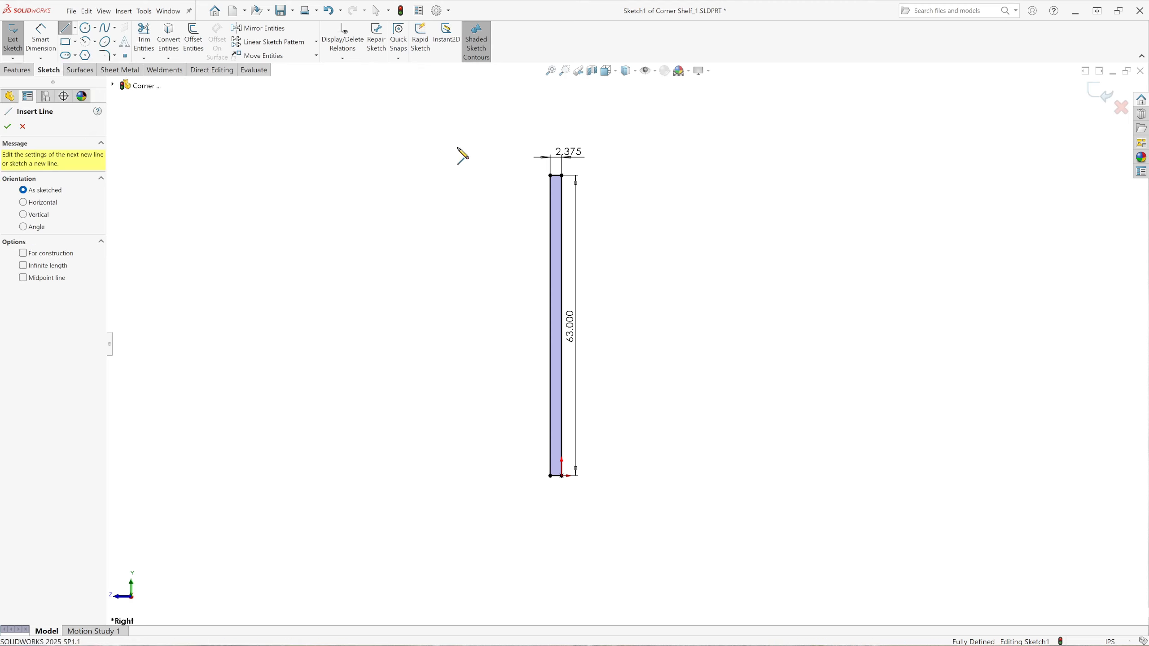
click(508, 176)
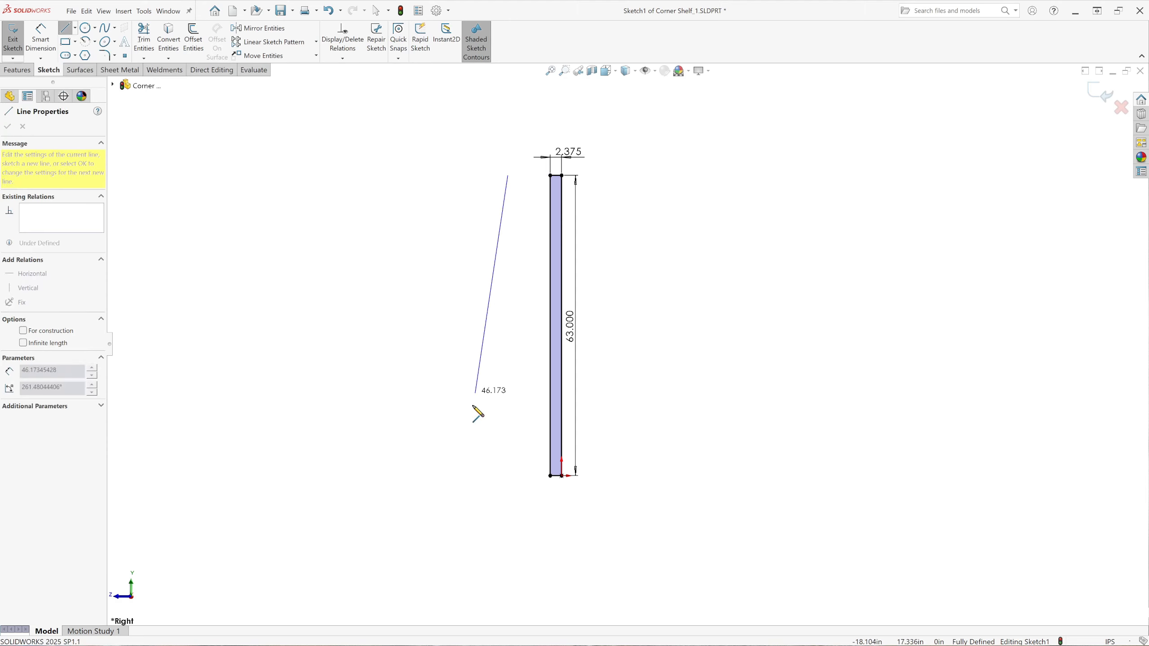
click(468, 477)
key(Escape)
Dimension the angle between the slanted line and the rectangle's adjacent long side, and set it to 10°.
key(z)
scroll(561, 305, down, 3)
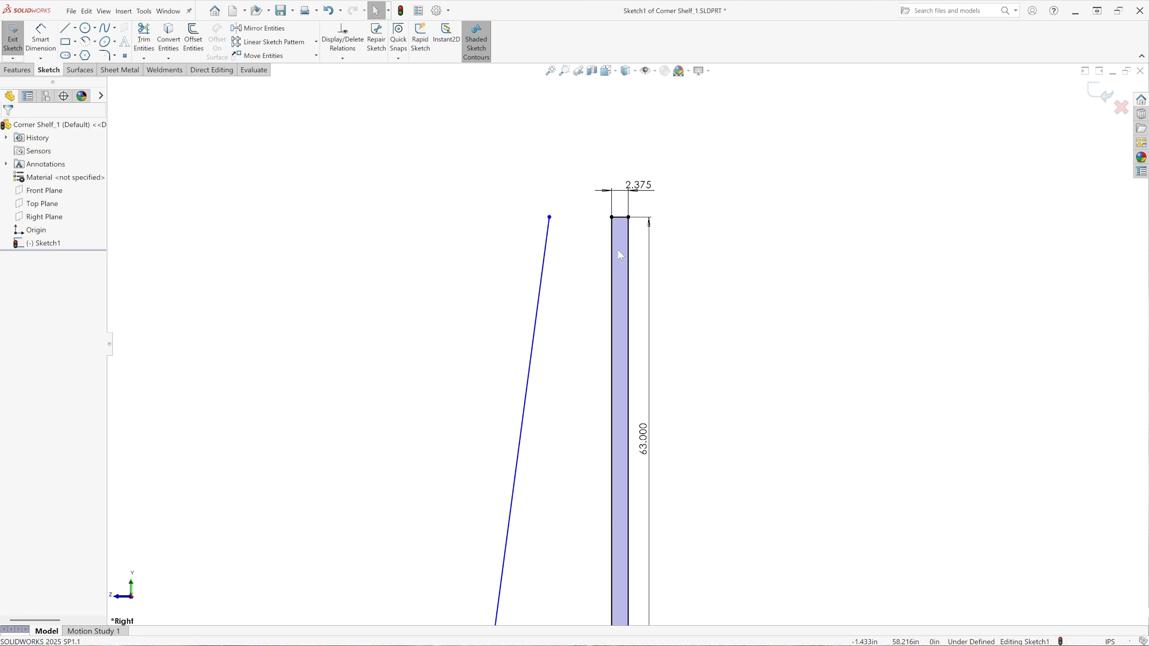
click(41, 39)
click(542, 289)
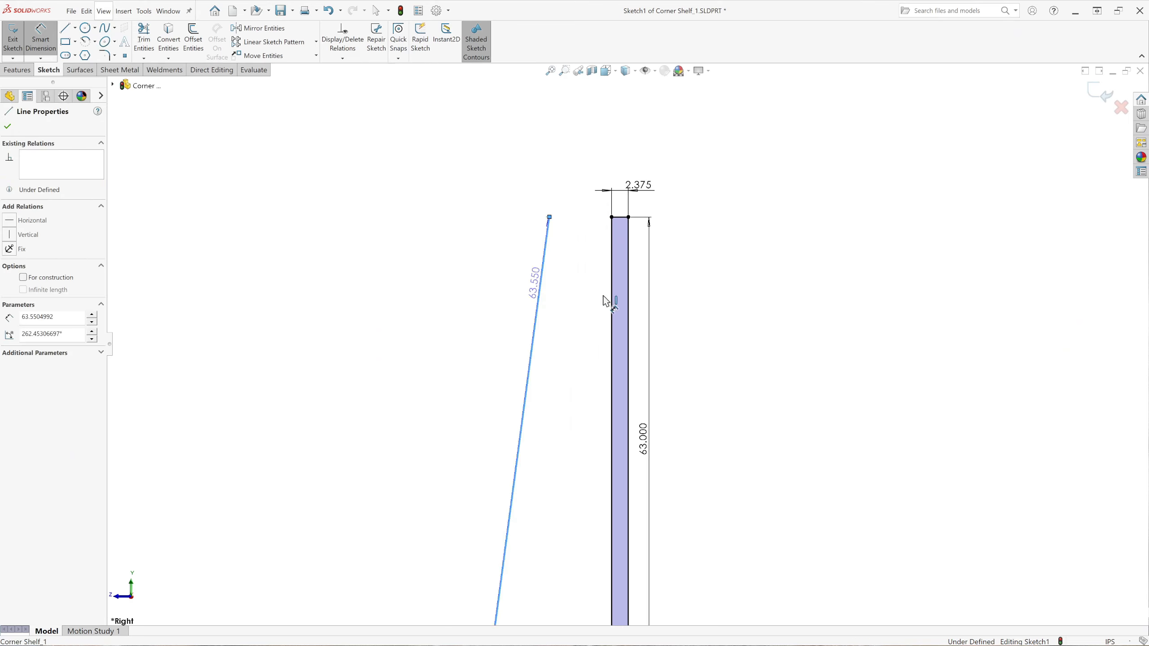
click(613, 311)
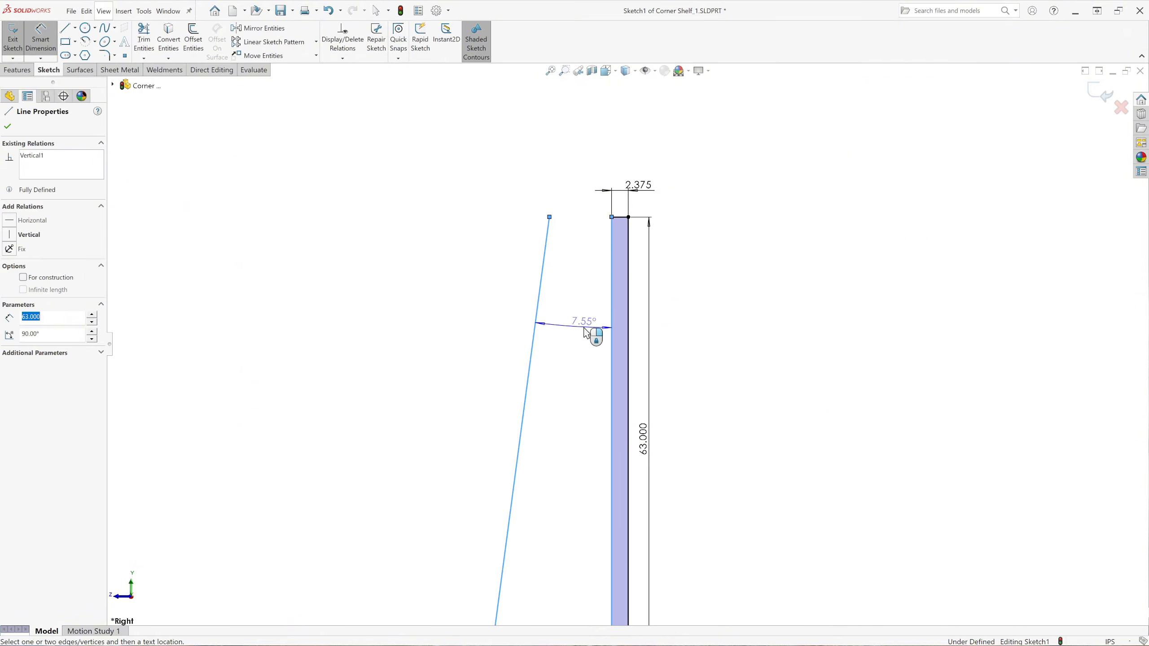
click(582, 335)
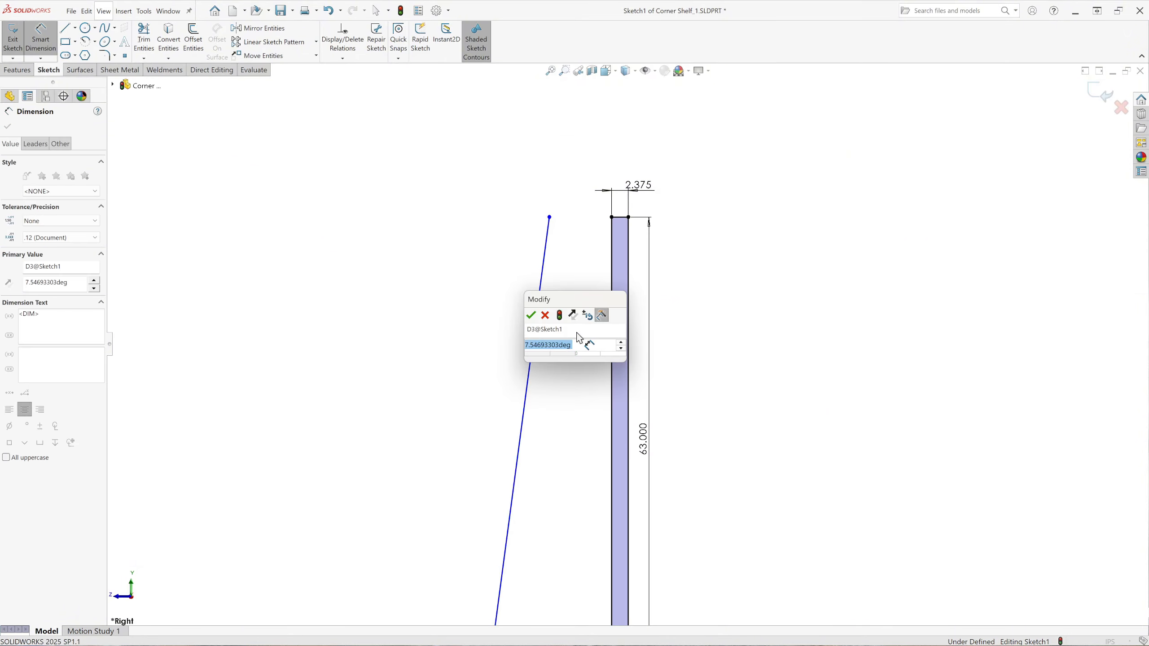
text(10)
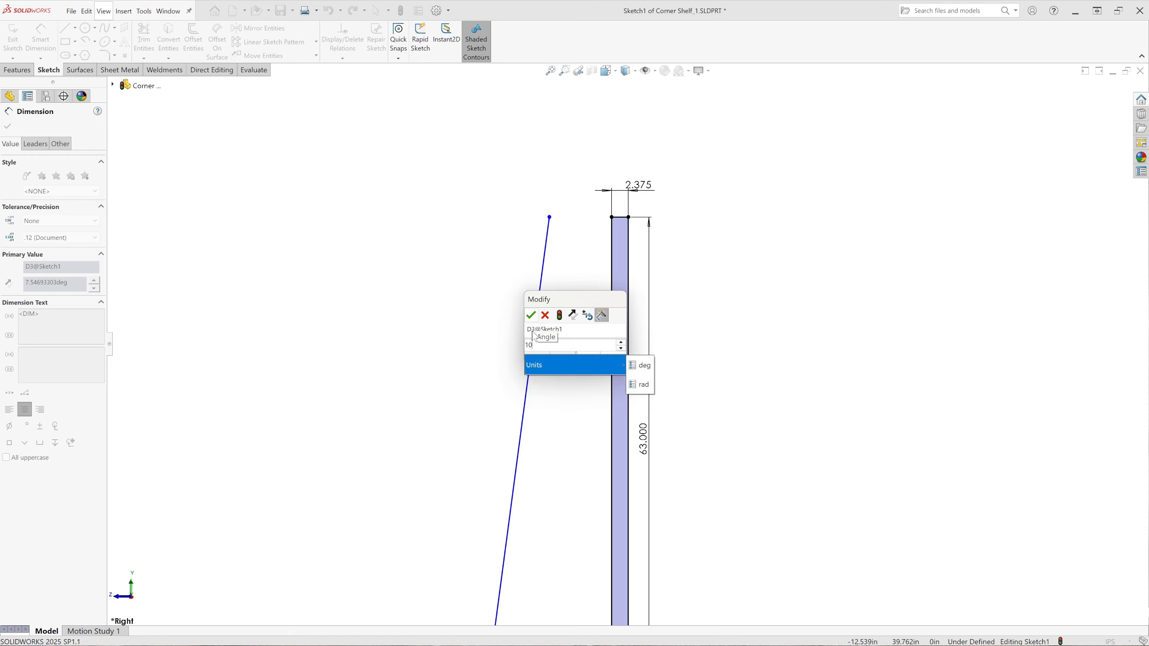
key(Escape)
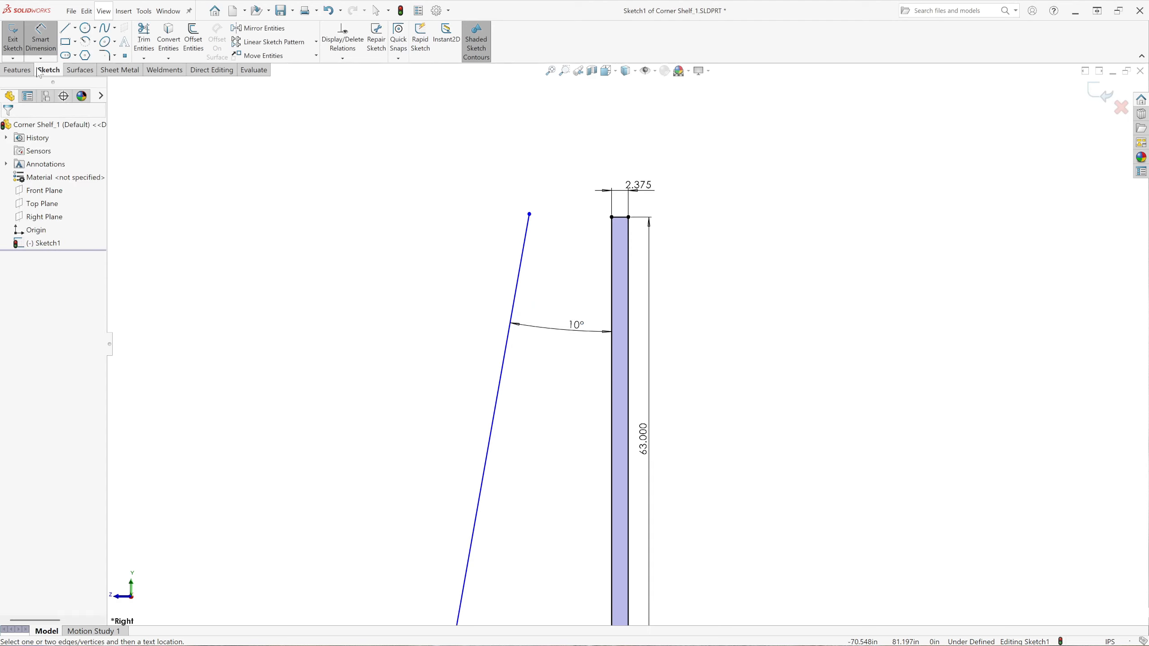
Dimension the horizontal distance from the slanted line's upper endpoint to the rectangle's far upper corner, and set it to 8.750 in.
click(530, 215)
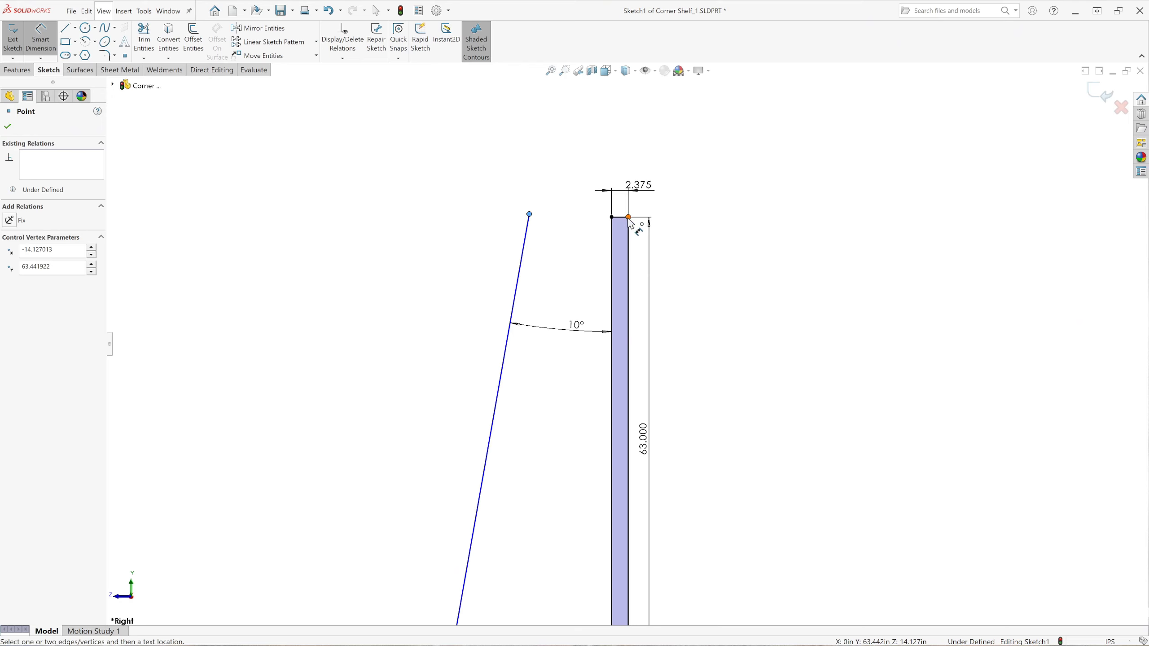
click(630, 223)
click(573, 163)
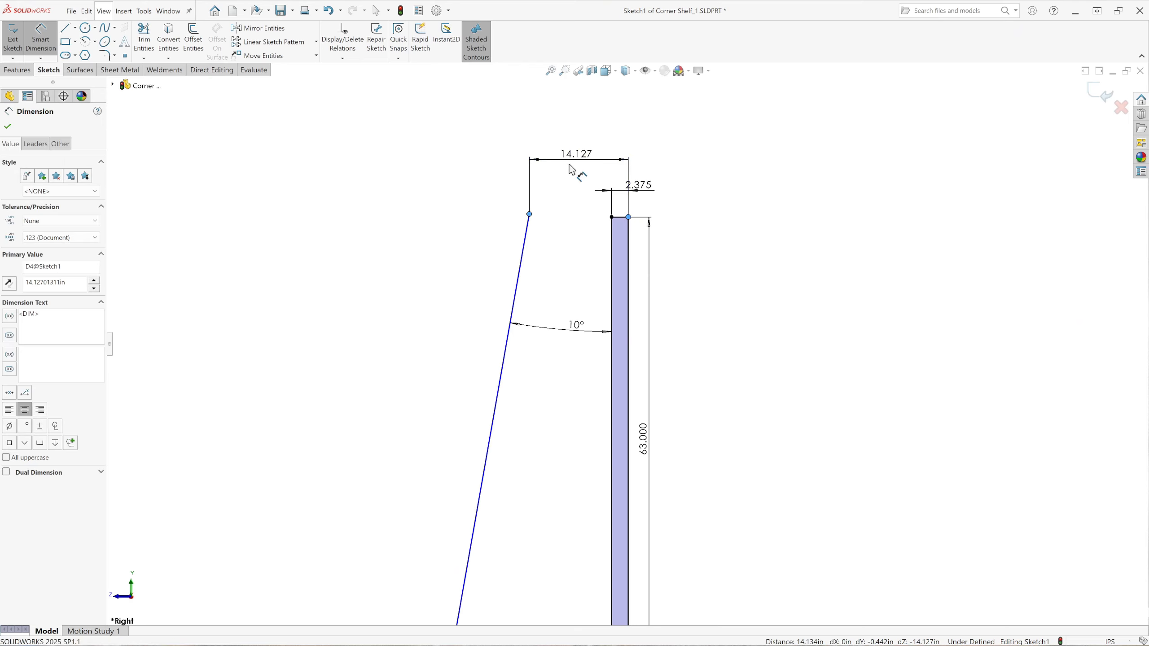
text(8.7)
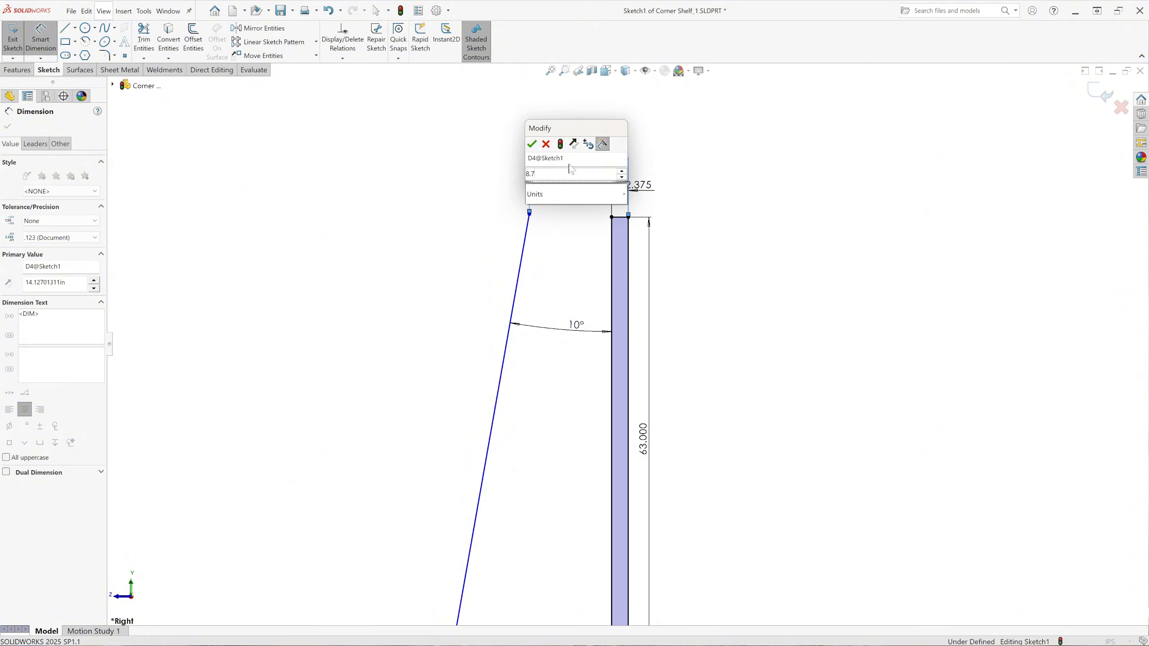
text(50)
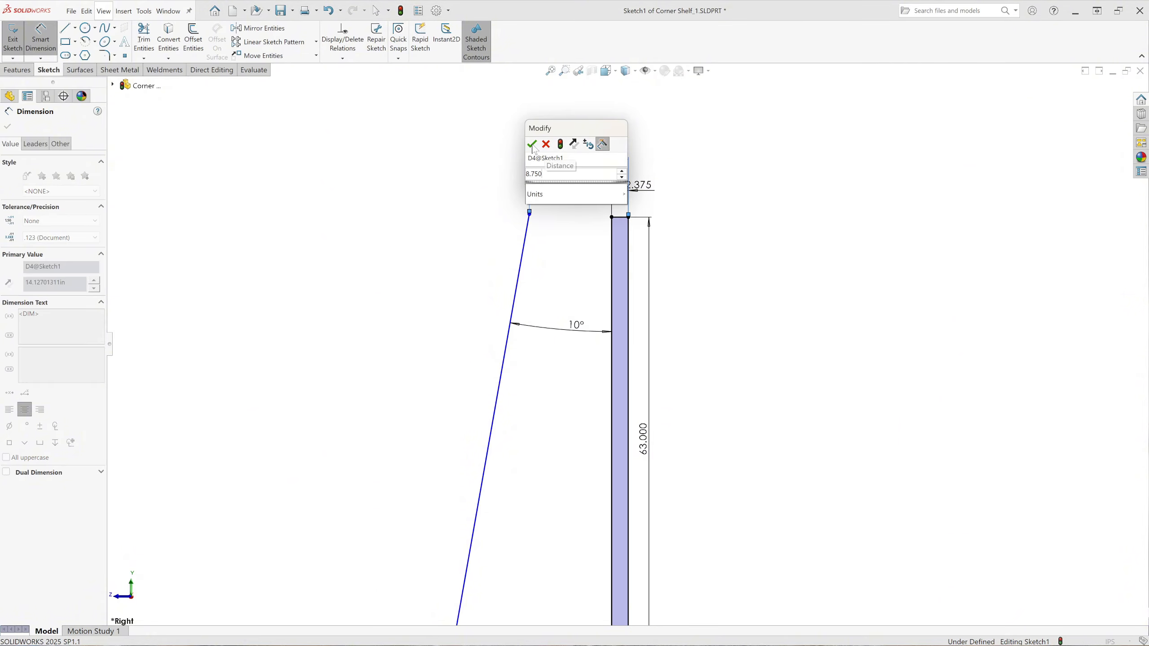
click(533, 146)
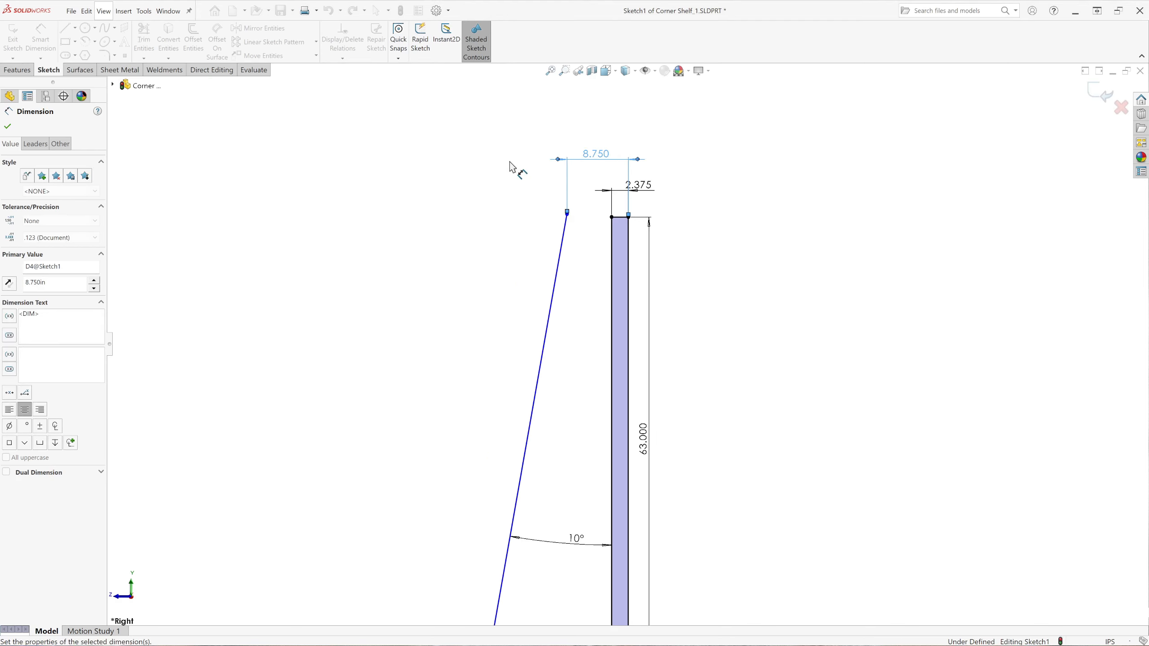
scroll(519, 235, up, 3)
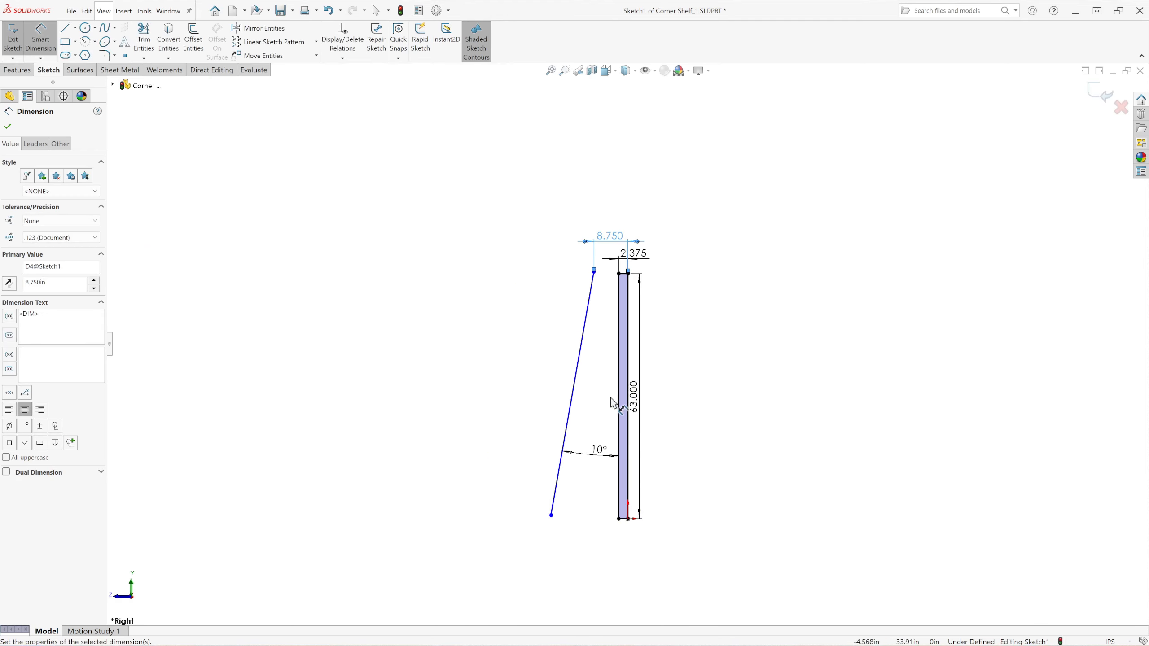
key(Escape)
key(Escape)
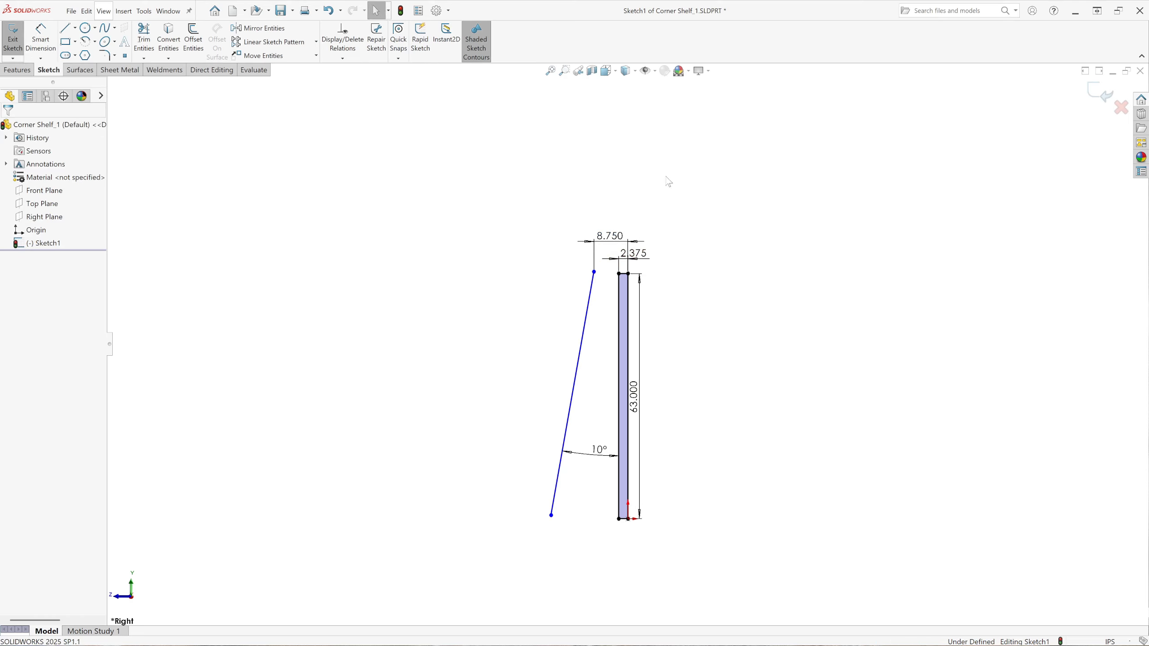
Try adding a Fix relation to the slanted line's upper endpoint and the rectangle's upper short edge, and undo it.
scroll(637, 271, down, 2)
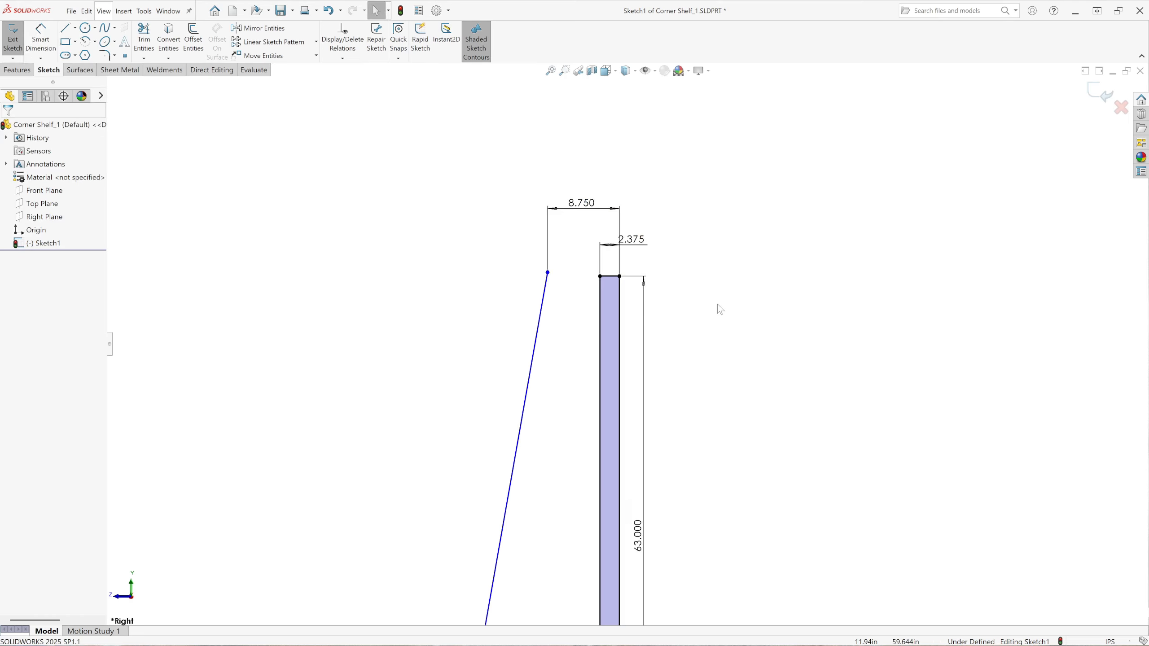
scroll(606, 254, down, 2)
scroll(565, 306, down, 2)
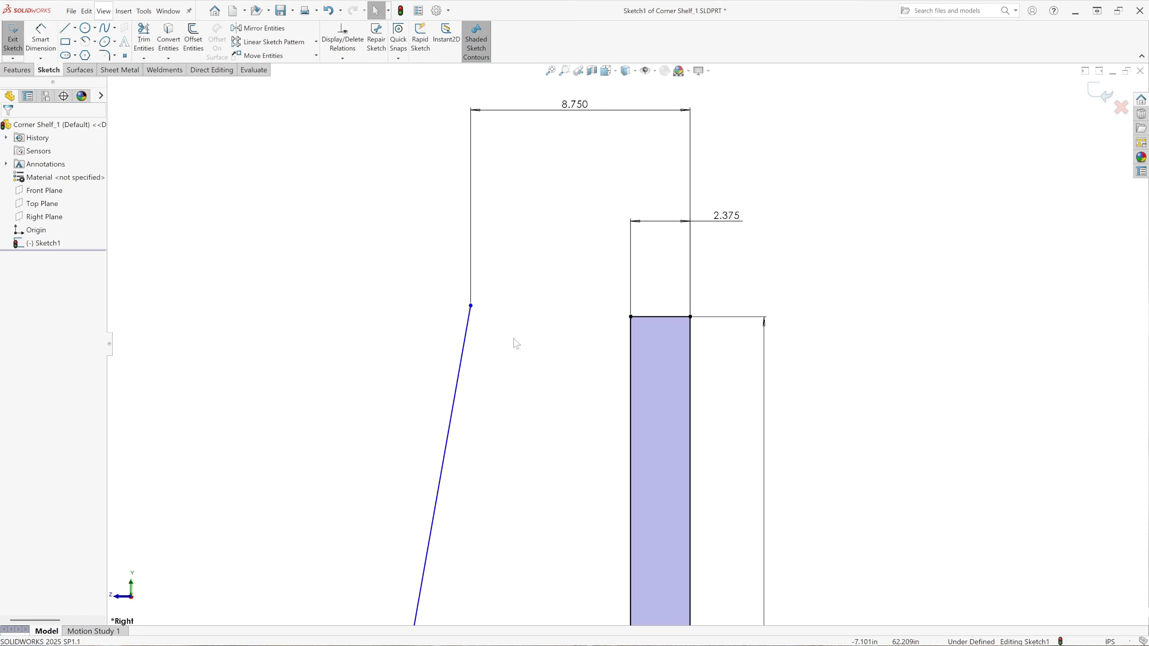
click(470, 306)
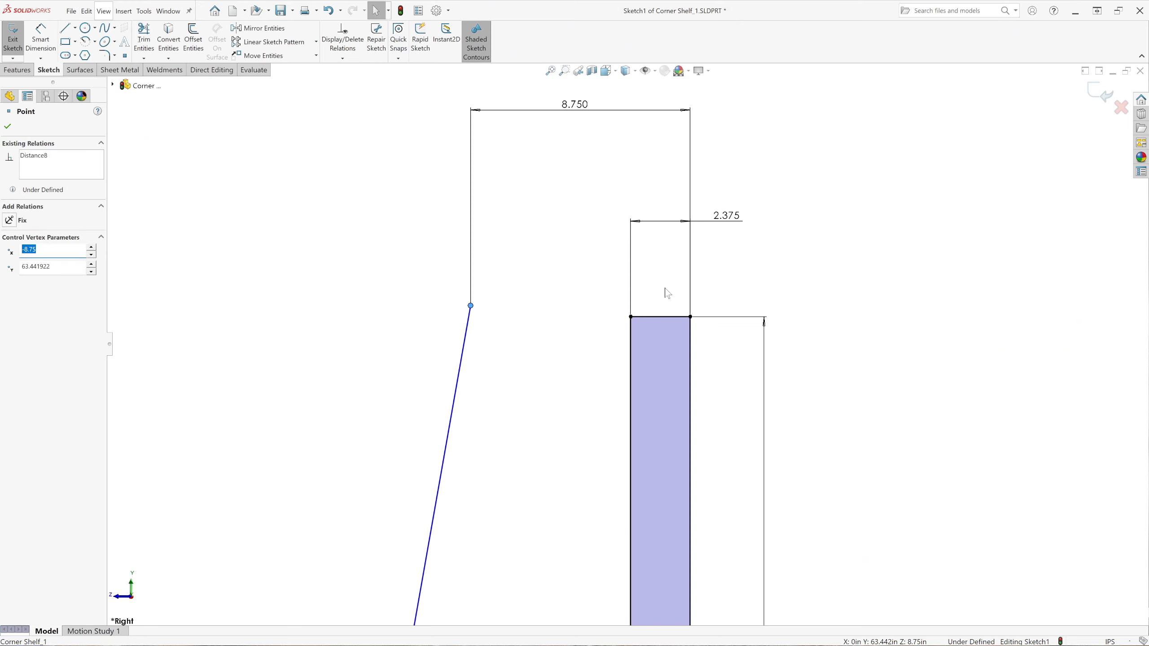
ctrl+click(668, 318)
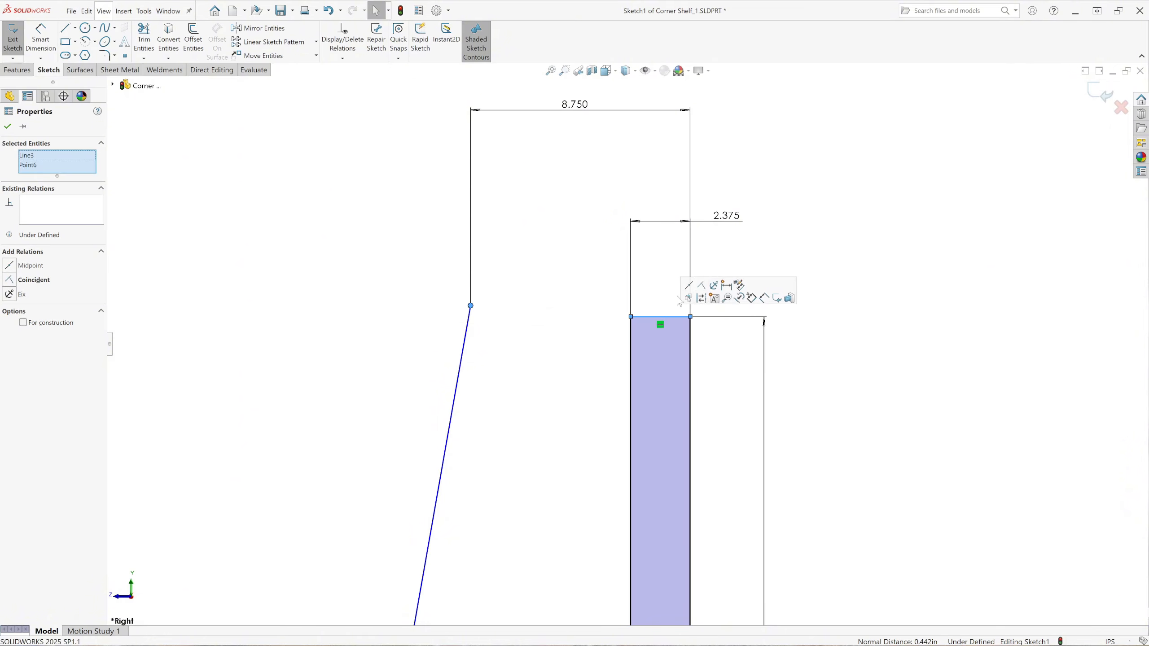
click(715, 291)
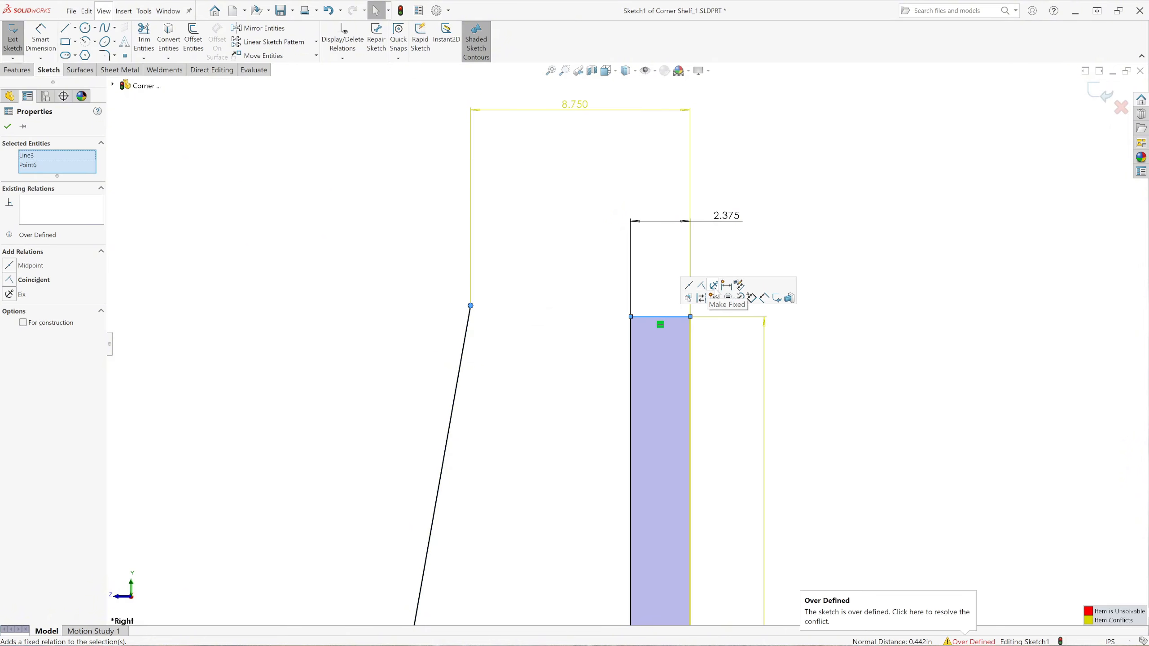
click(7, 126)
click(328, 10)
click(370, 270)
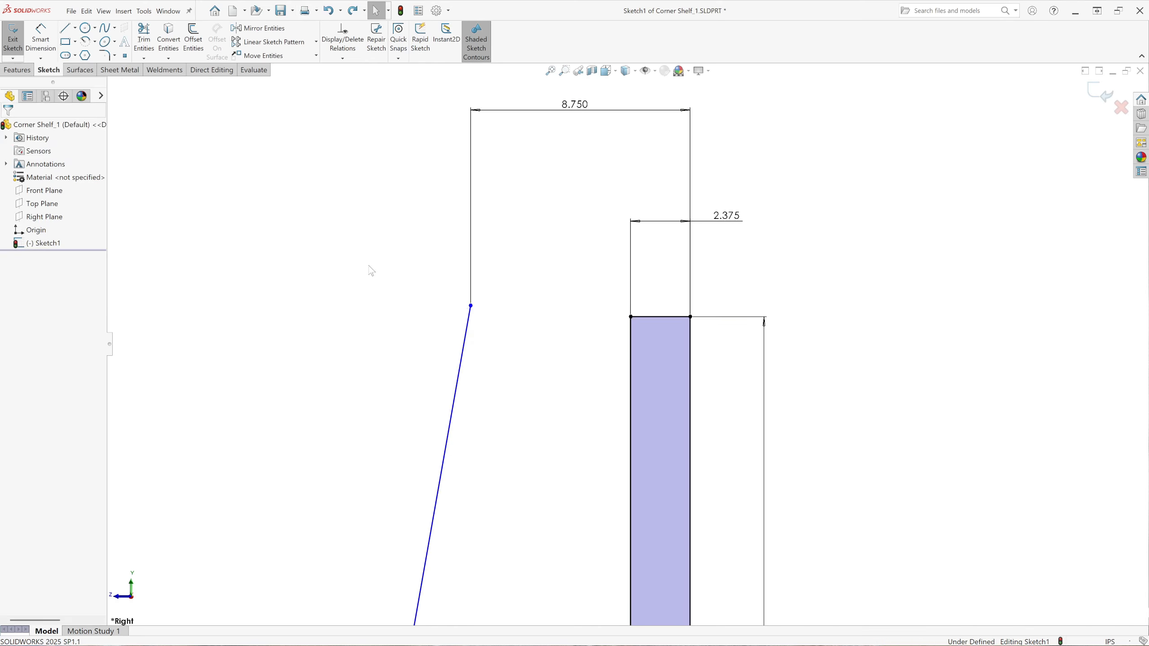
Make the slanted line's upper endpoint coincident with the rectangle's upper short edge.
click(471, 306)
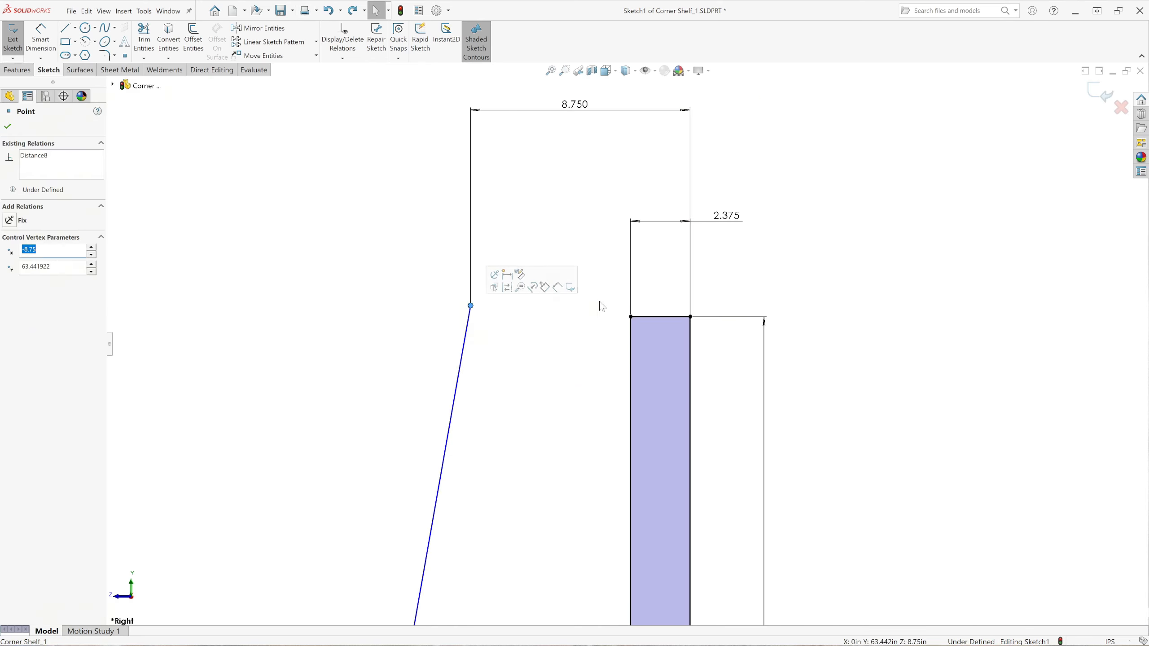
ctrl+click(662, 319)
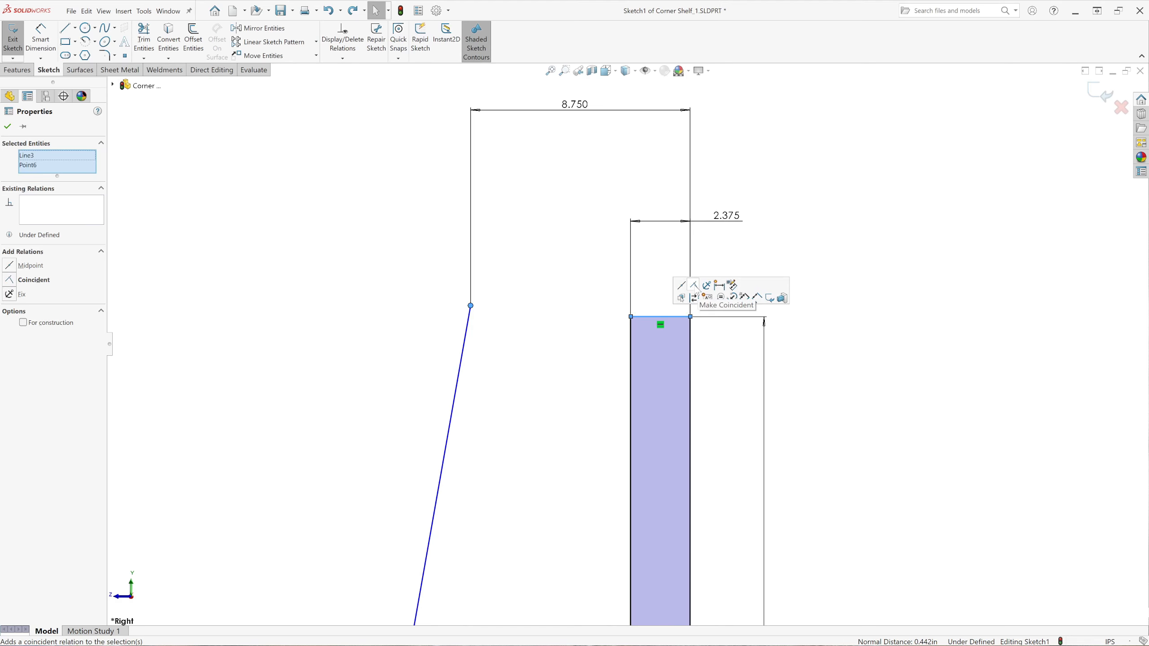
click(695, 286)
click(398, 269)
Make the slanted line's lower endpoint coincident with the rectangle's lower short edge.
scroll(557, 341, up, 5)
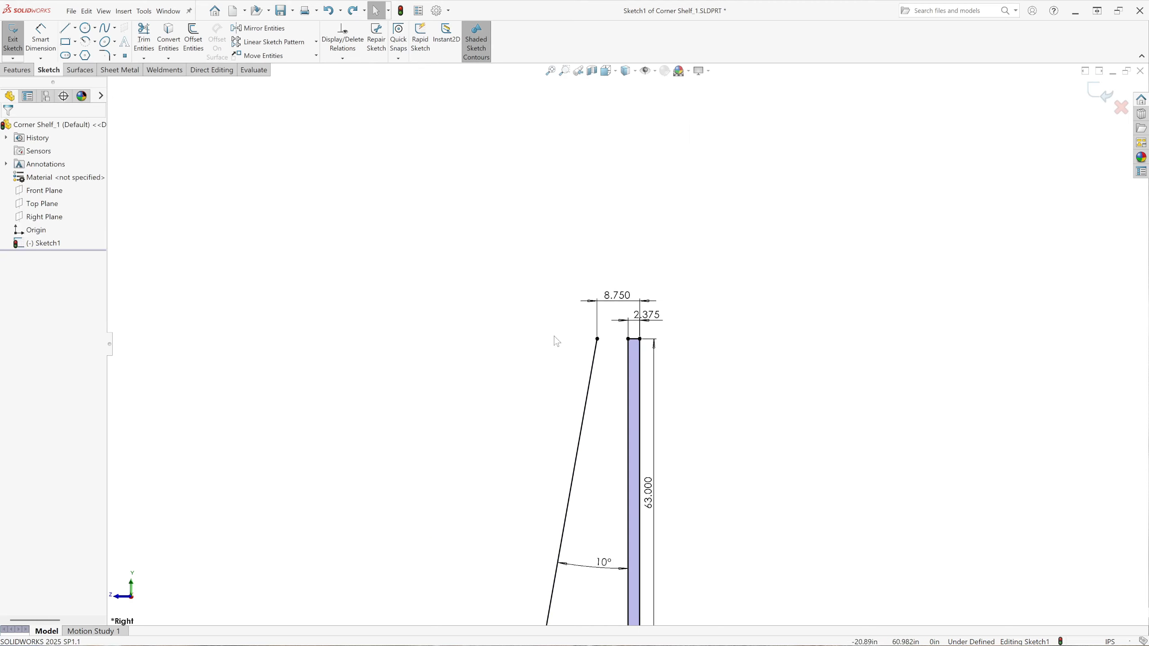
scroll(556, 341, up, 2)
scroll(615, 465, down, 5)
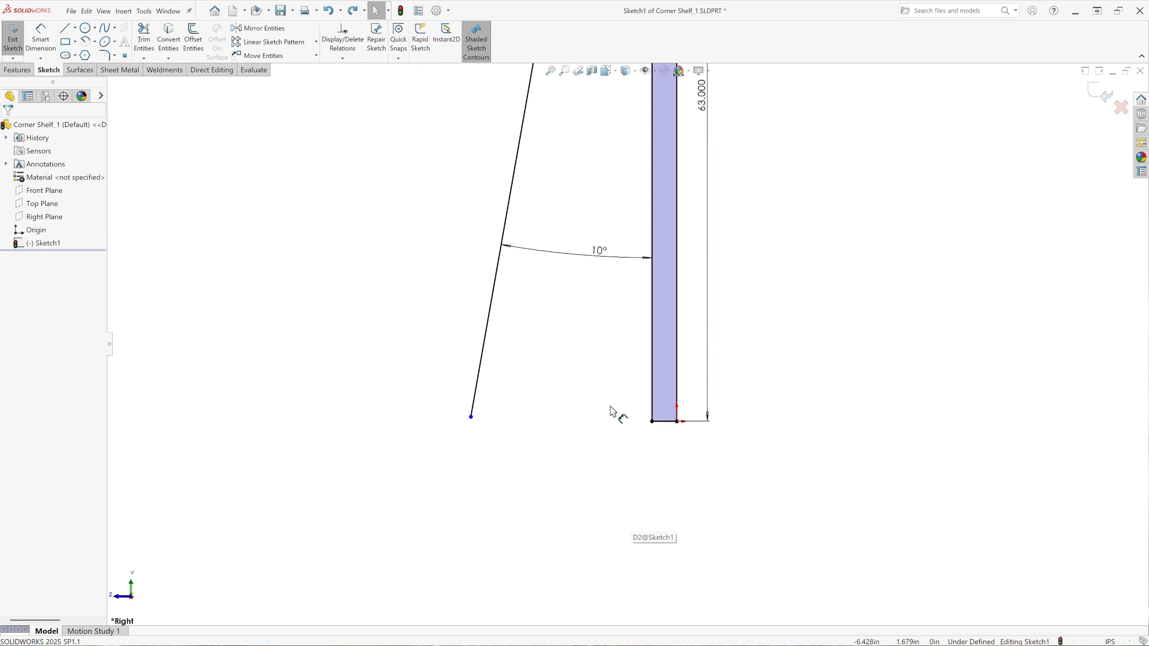
scroll(597, 419, down, 1)
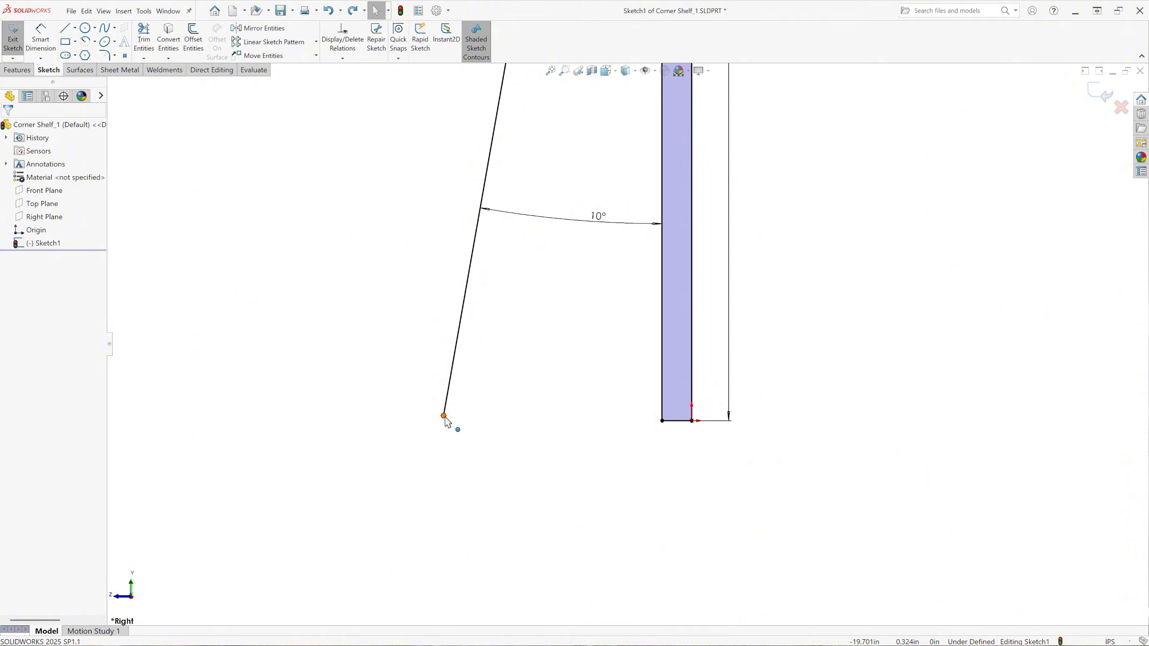
click(443, 417)
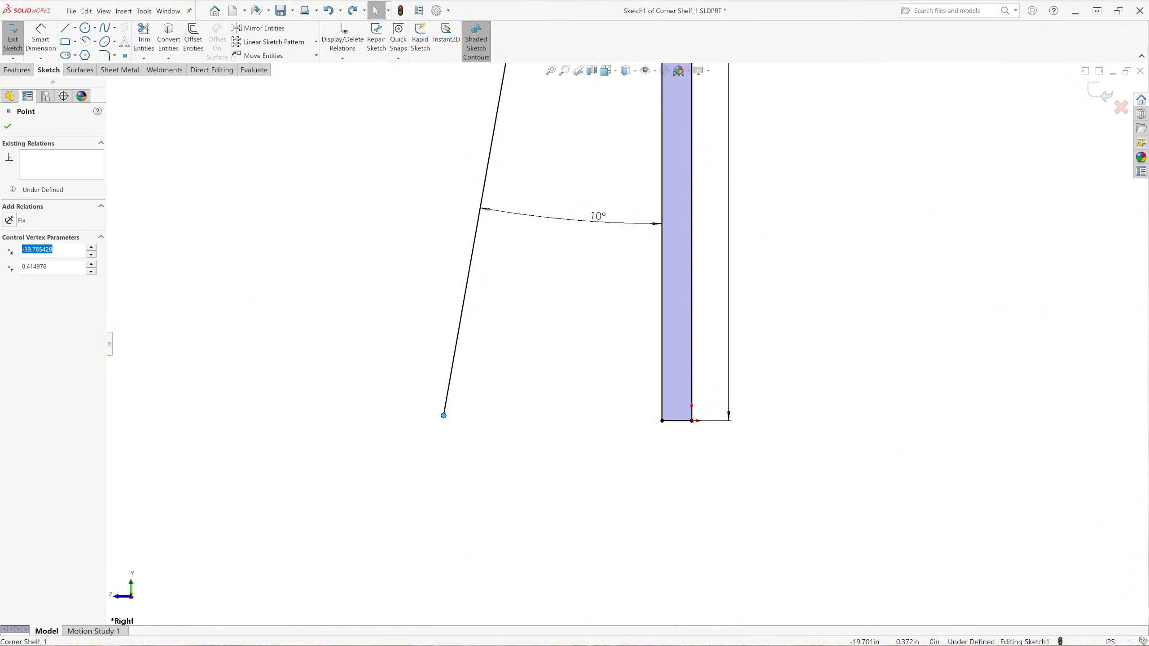
ctrl+click(676, 421)
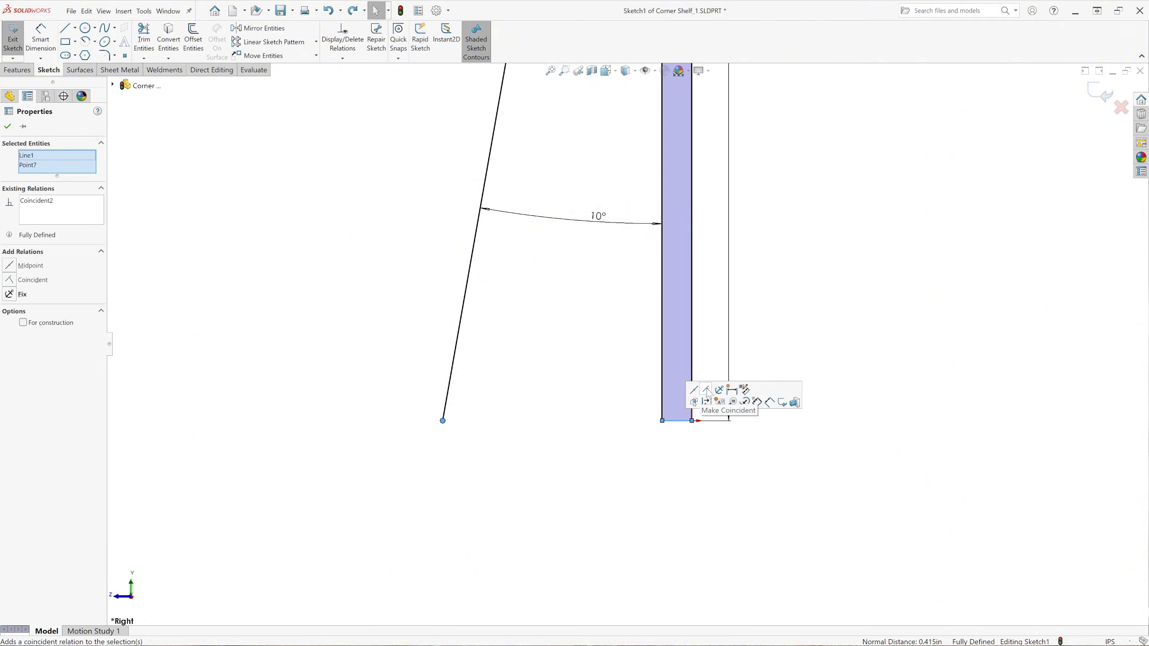
click(707, 393)
scroll(629, 344, up, 6)
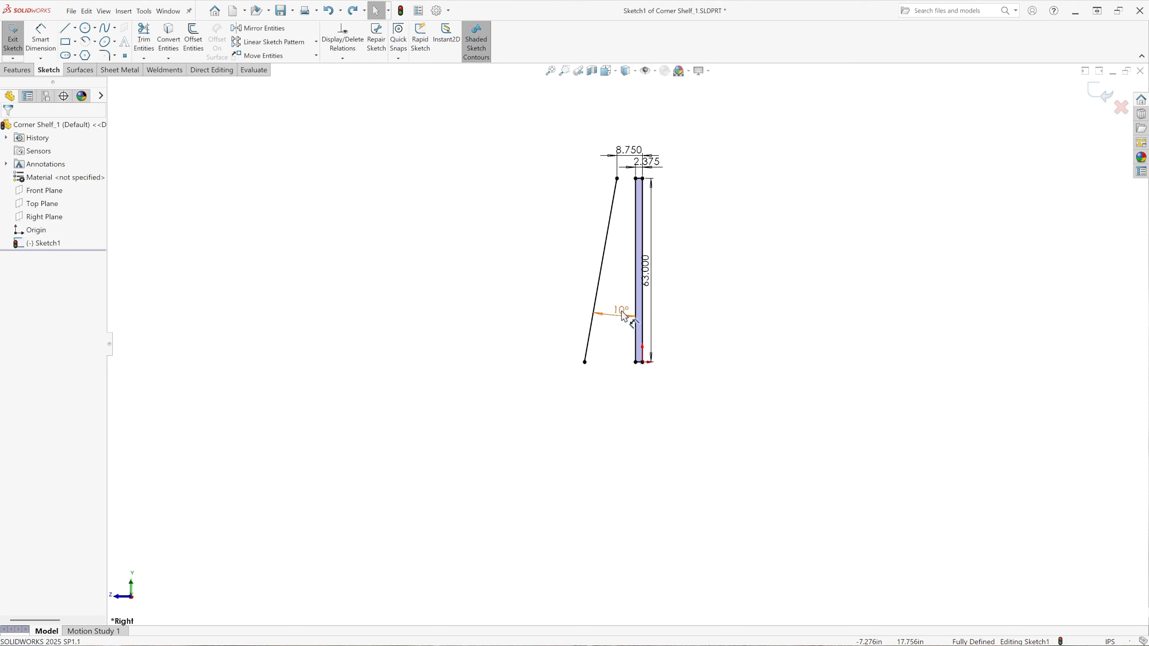
Reposition the 10° angle dimension, and offset the slanted line 2.375 in toward the rectangle.
drag(621, 310, 619, 242)
scroll(630, 209, down, 5)
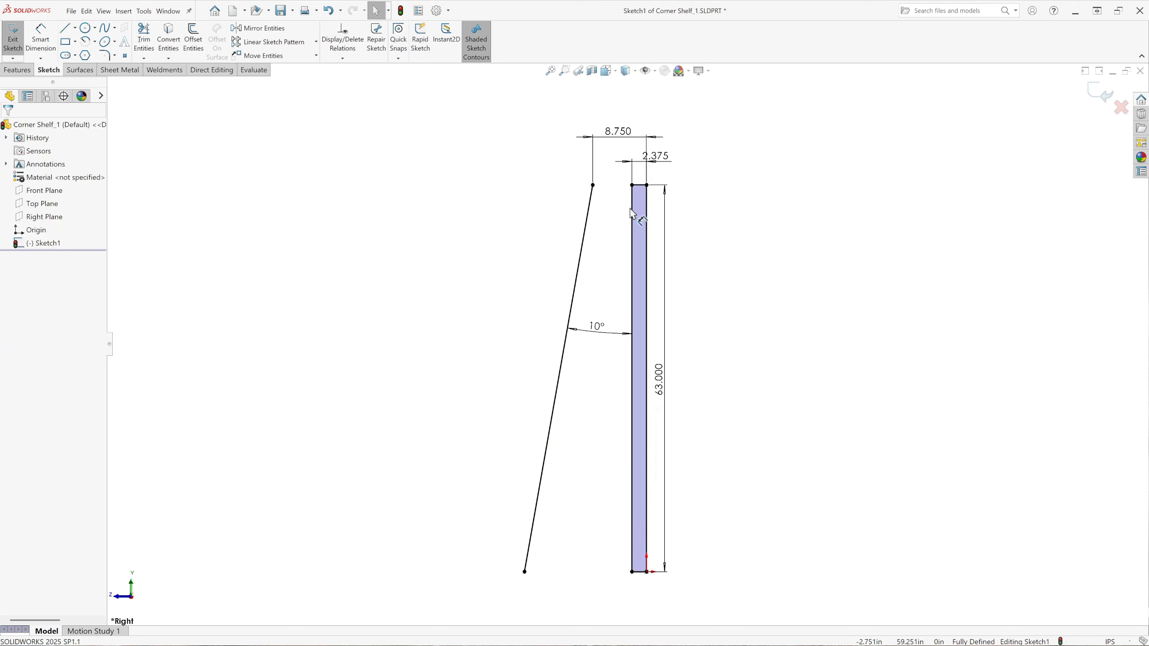
click(193, 44)
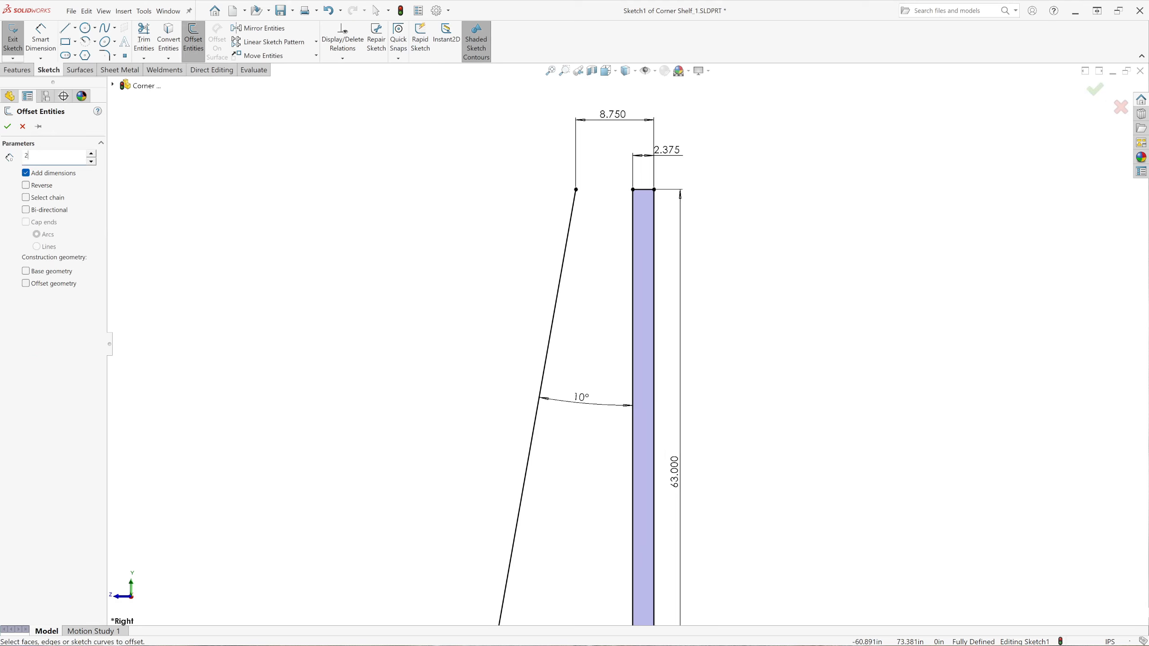
text(2.375)
key(Return)
click(559, 285)
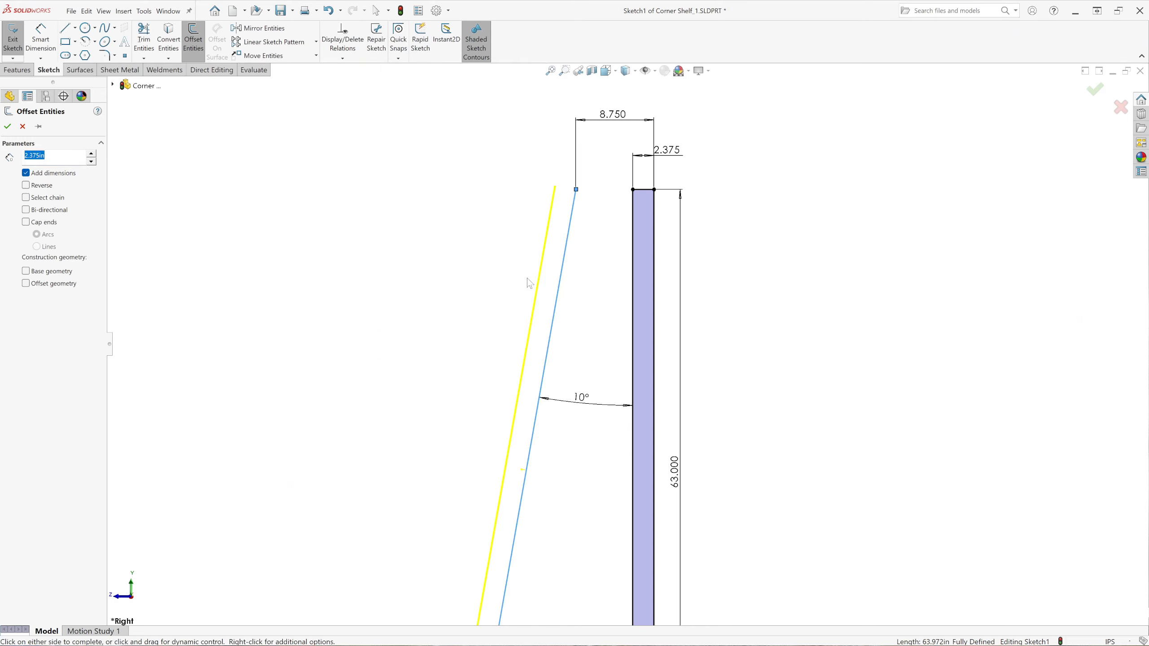
click(594, 304)
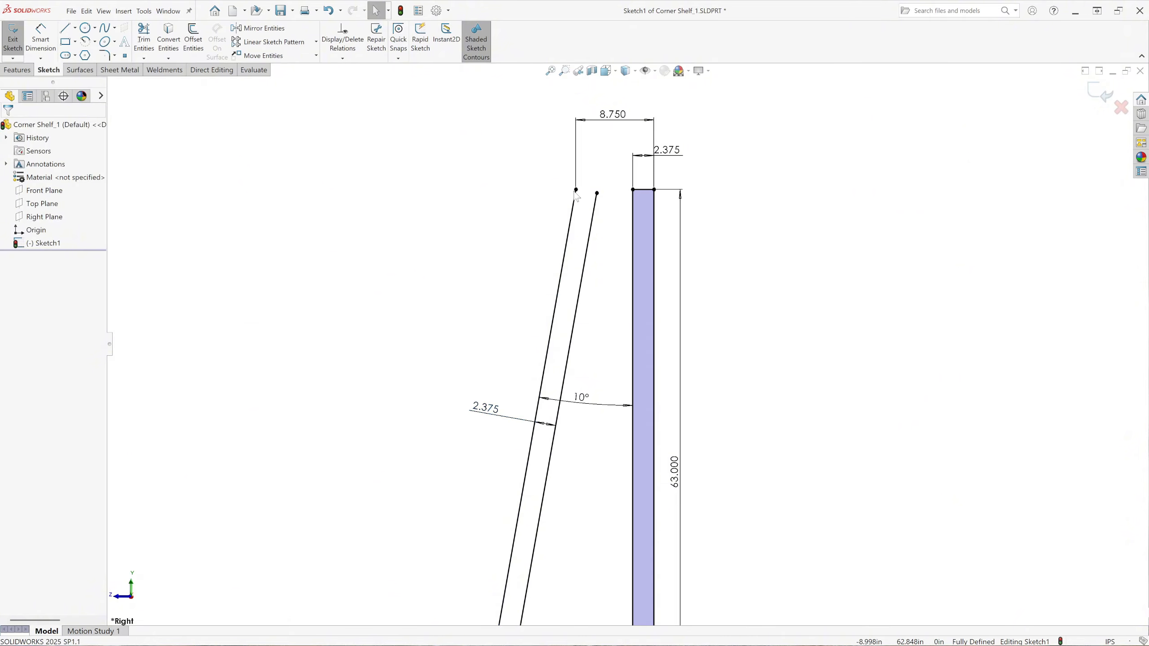
Sketch a horizontal line about 3.4 in long from the original slanted line's upper endpoint, reaching past the offset line.
scroll(588, 181, down, 5)
key(l)
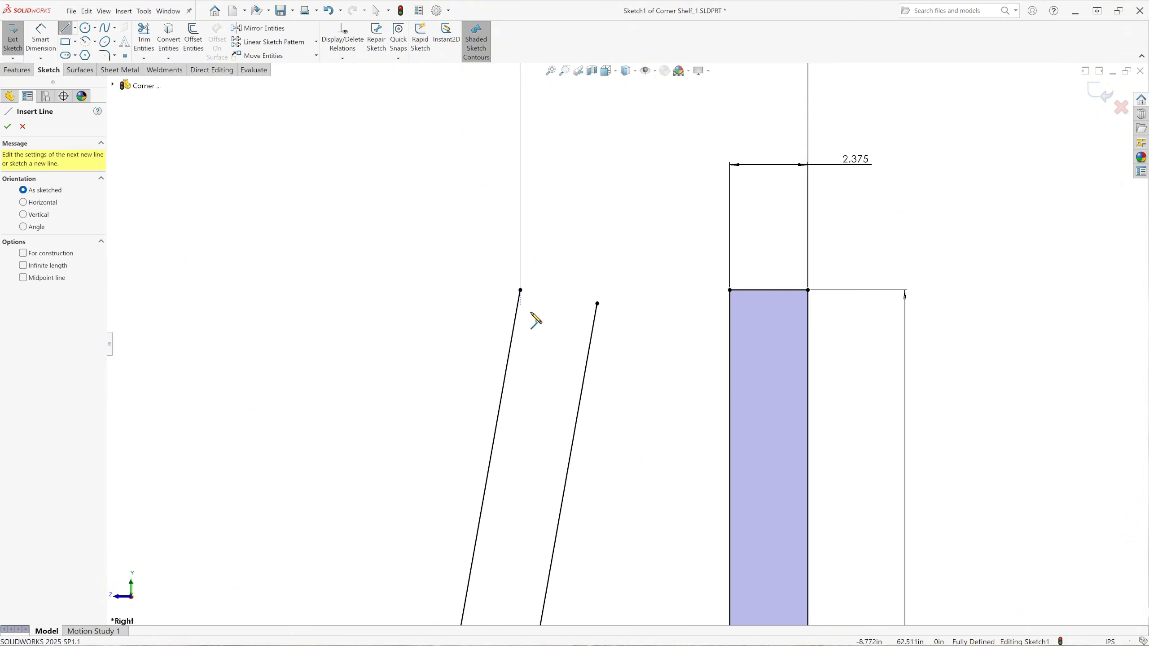
click(520, 290)
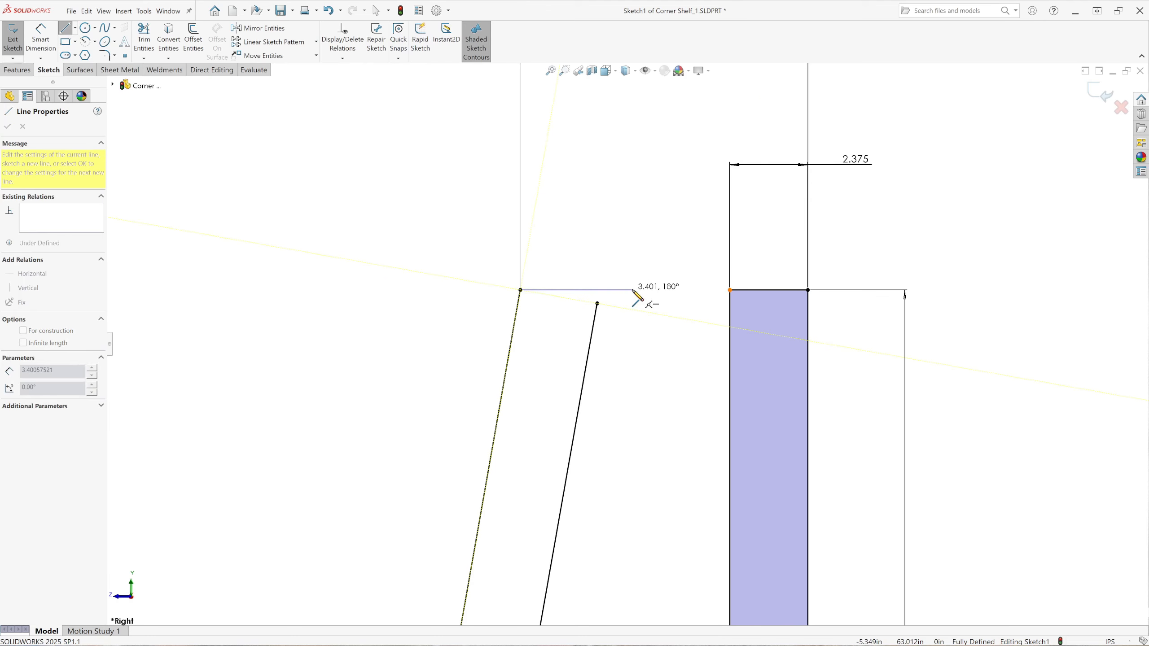
double_click(632, 290)
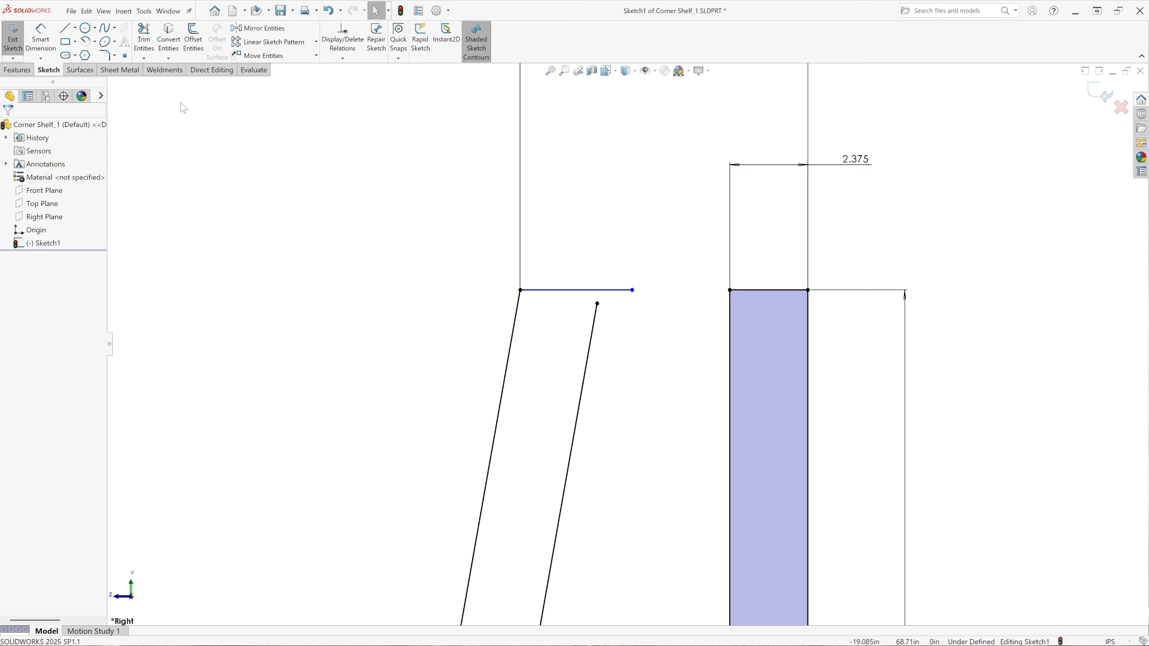
Extend the offset line up to the new horizontal line, and trim away the horizontal line's overhang beyond it.
click(149, 58)
click(163, 69)
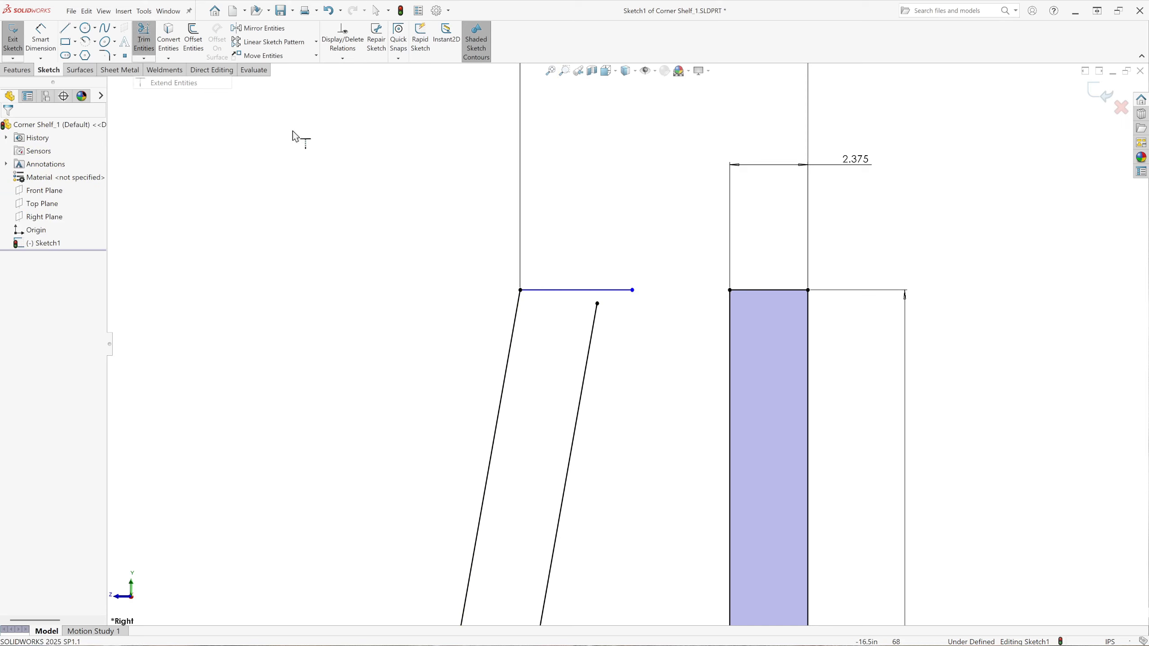
click(596, 332)
click(144, 41)
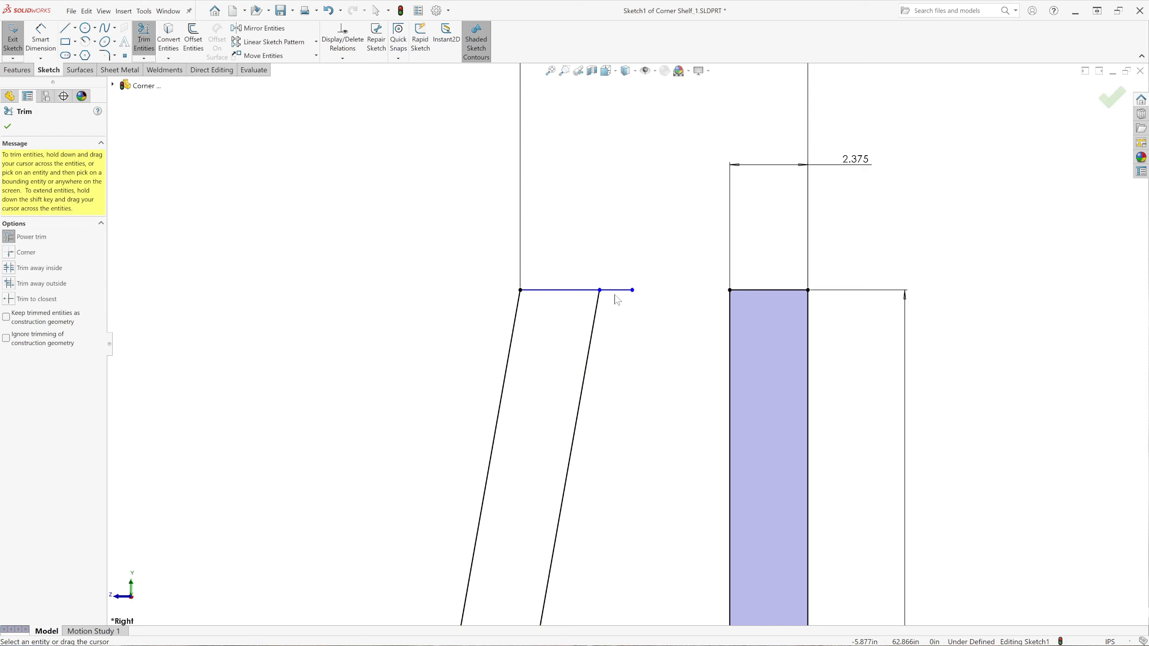
drag(620, 269, 625, 302)
click(12, 127)
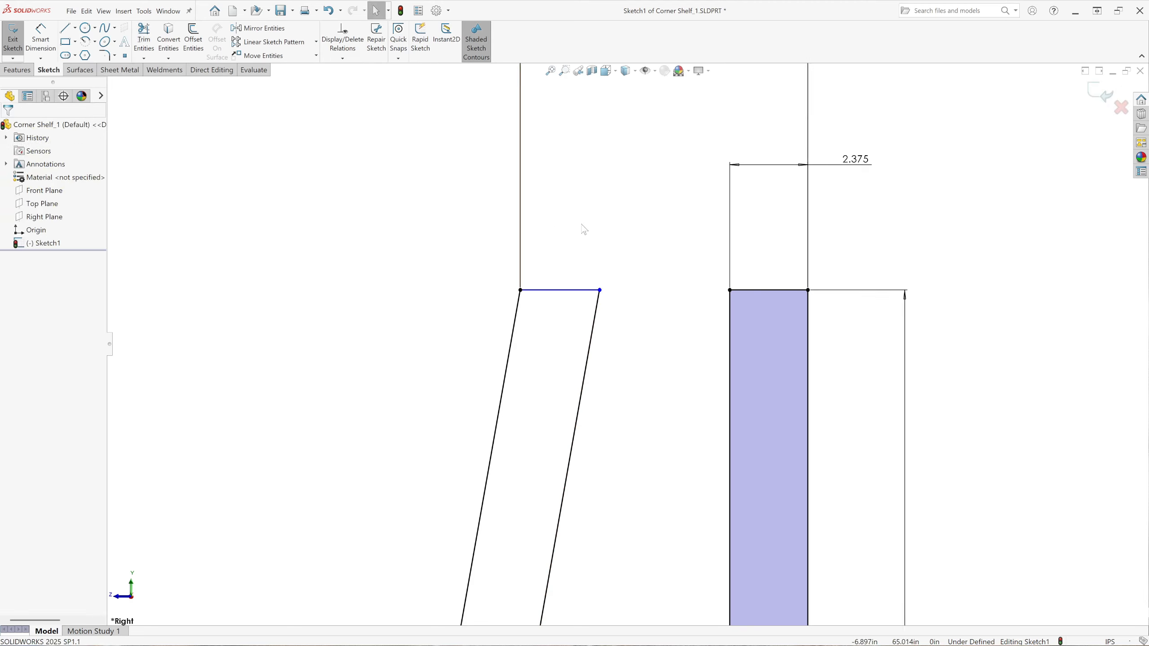
Add a Horizontal relation to the short line closing the upper end of the slanted leg.
click(577, 291)
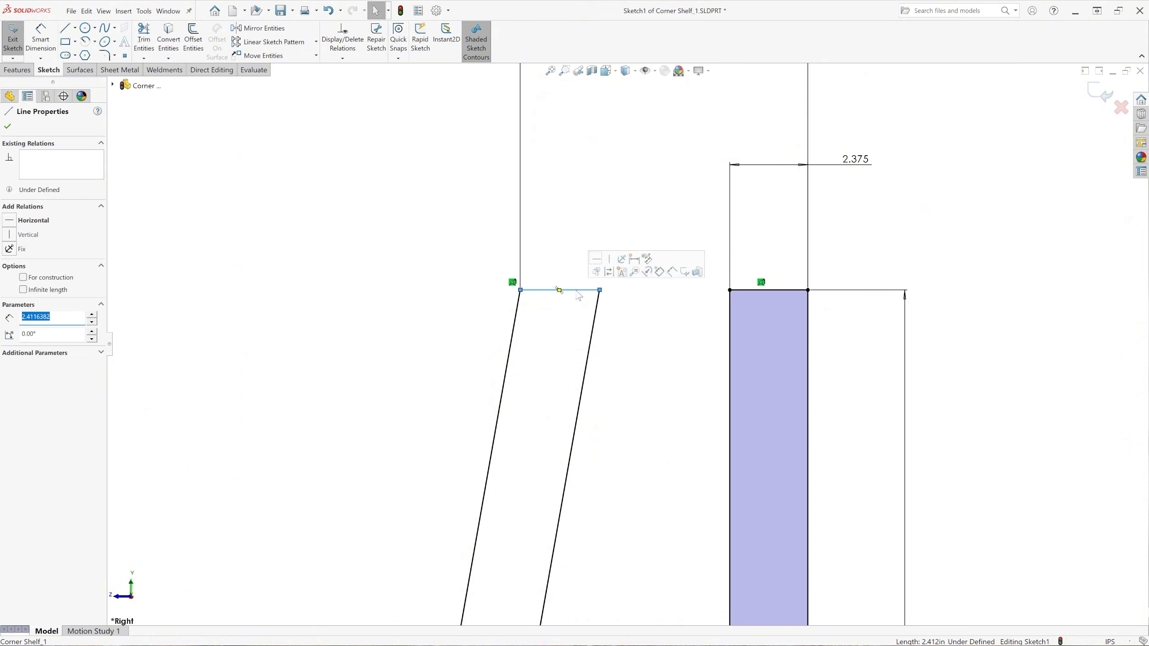
click(604, 268)
click(432, 280)
Sketch a horizontal line about 4 in long from the original slanted line's lower endpoint, crossing the offset line.
key(f)
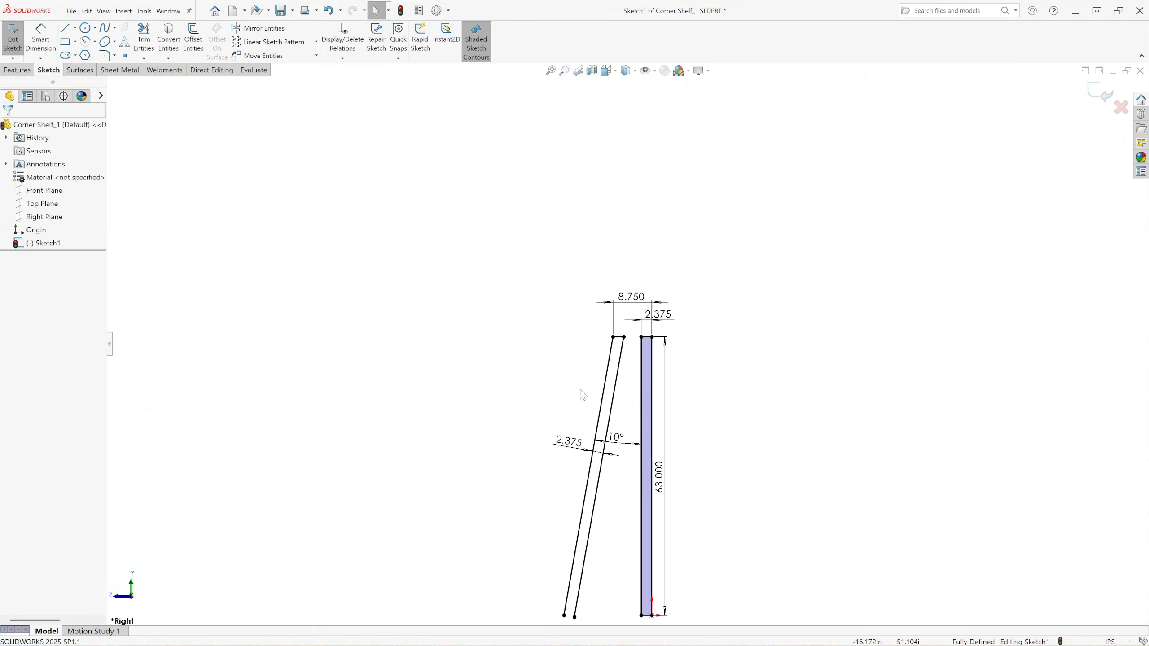
scroll(609, 556, down, 10)
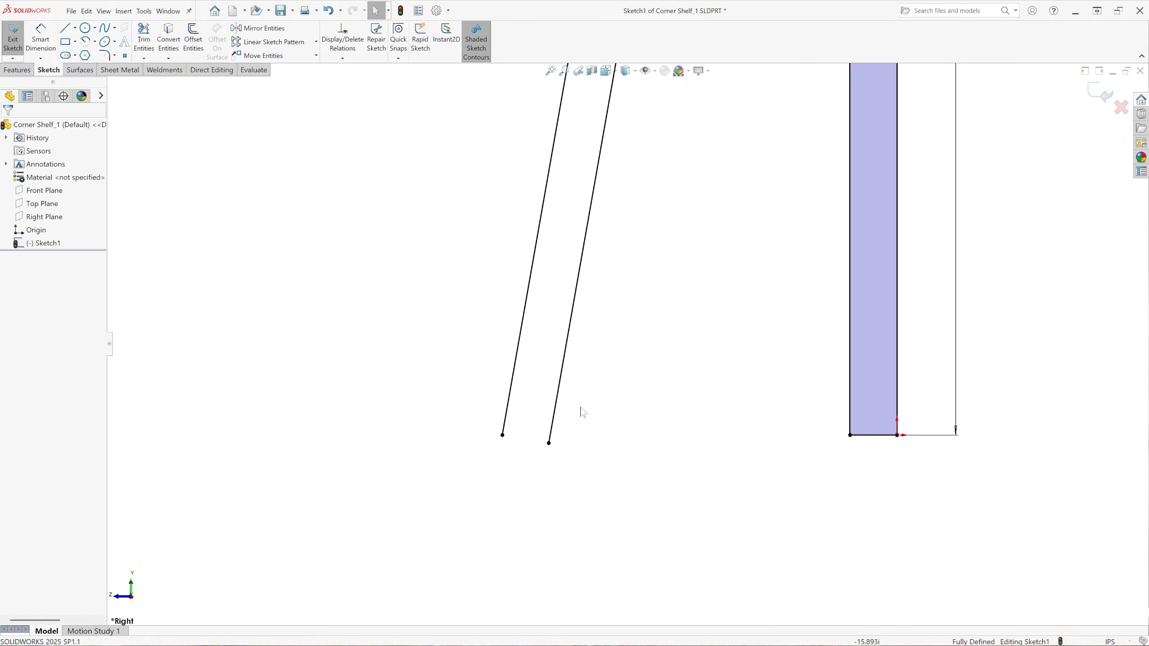
click(66, 28)
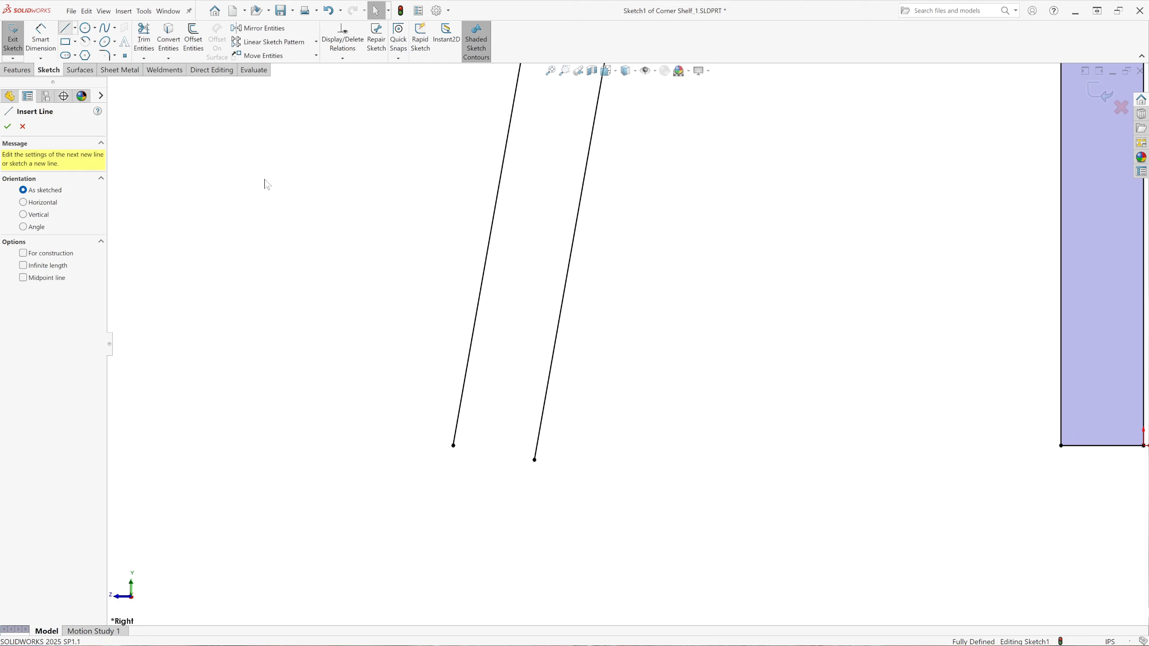
click(454, 445)
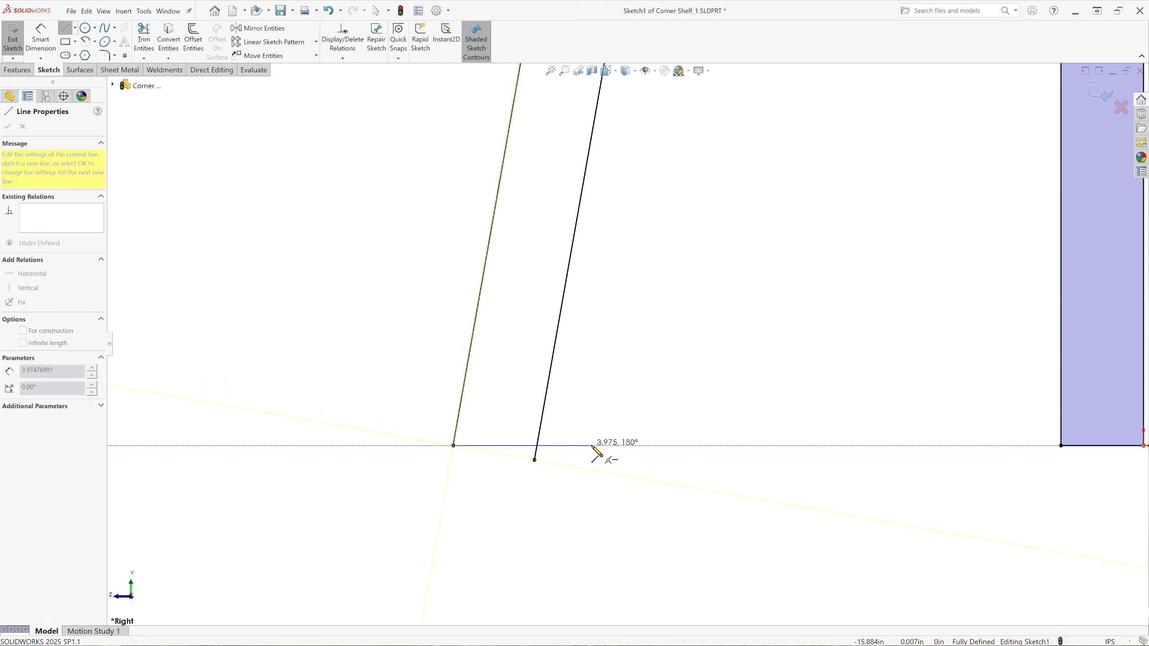
click(591, 446)
key(Escape)
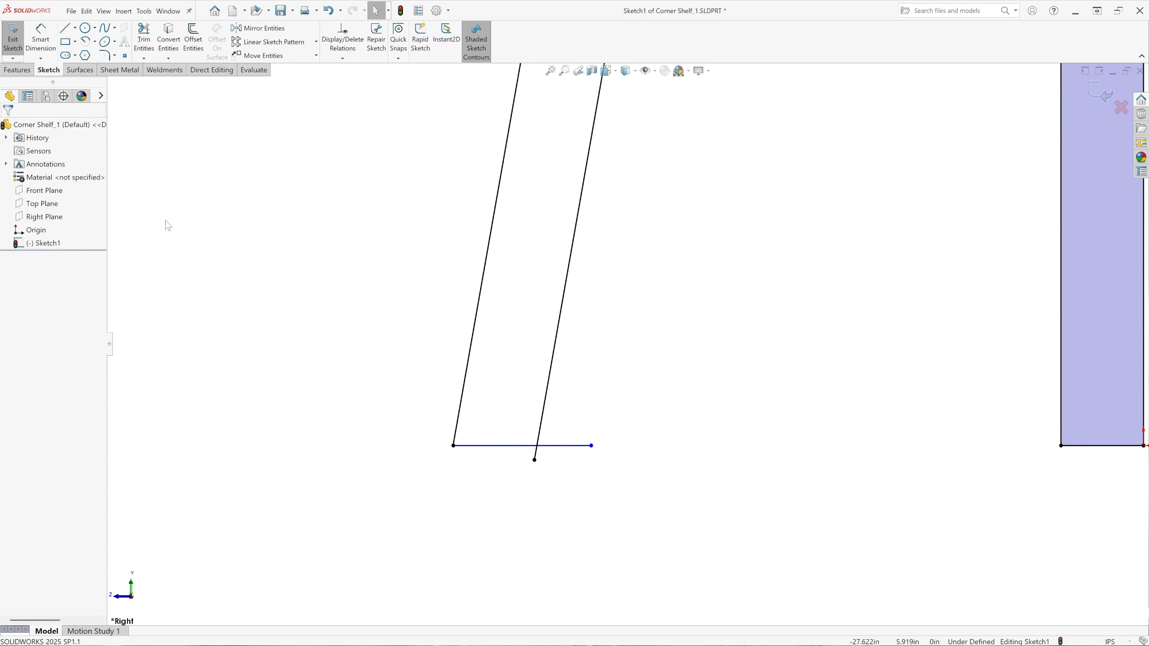
Trim the overhangs of the lower horizontal line and the offset line beyond their intersection to close the slanted leg.
click(579, 446)
key(Escape)
click(144, 40)
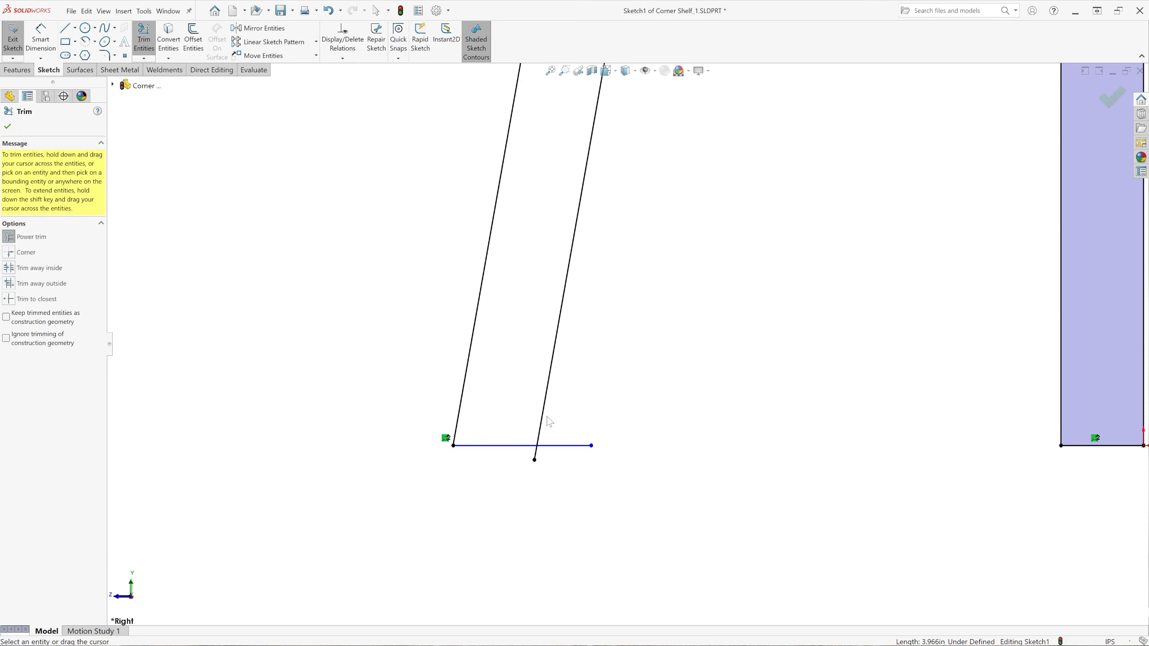
drag(563, 459, 524, 459)
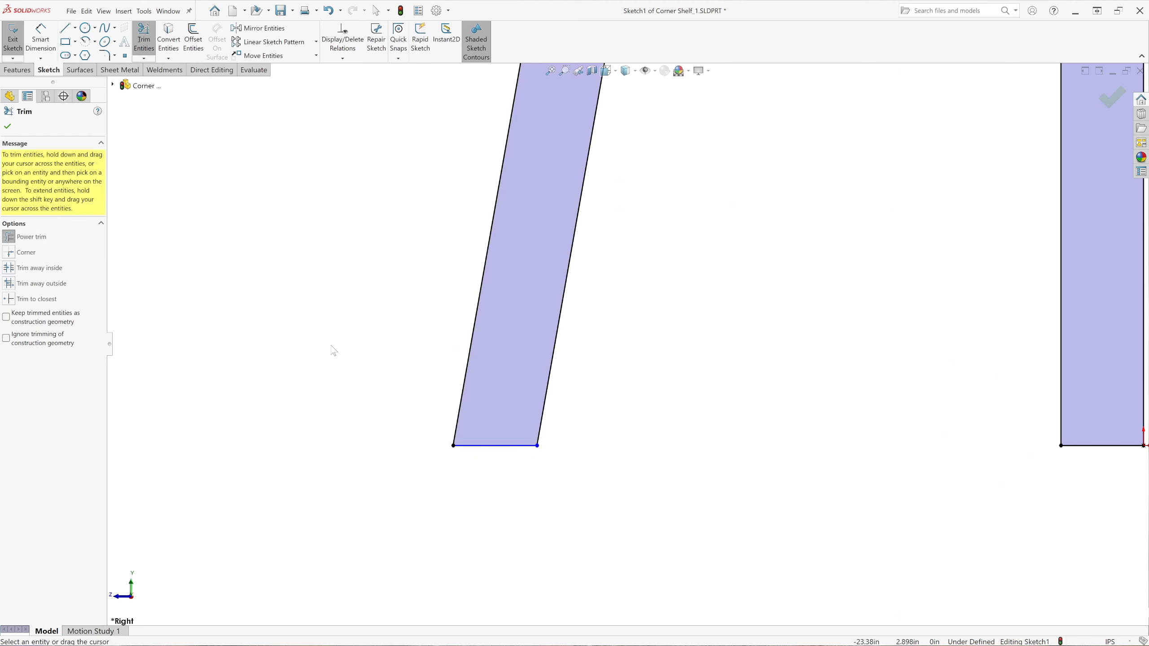
key(Escape)
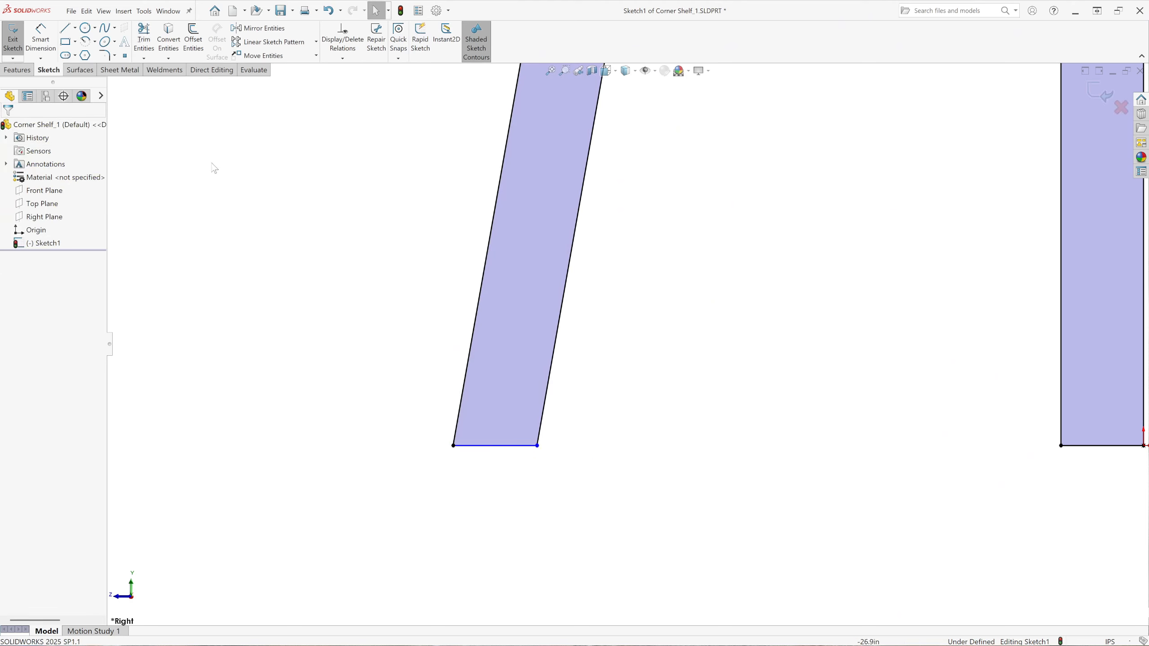
Add a Horizontal relation to the short line closing the lower end of the slanted leg.
click(507, 447)
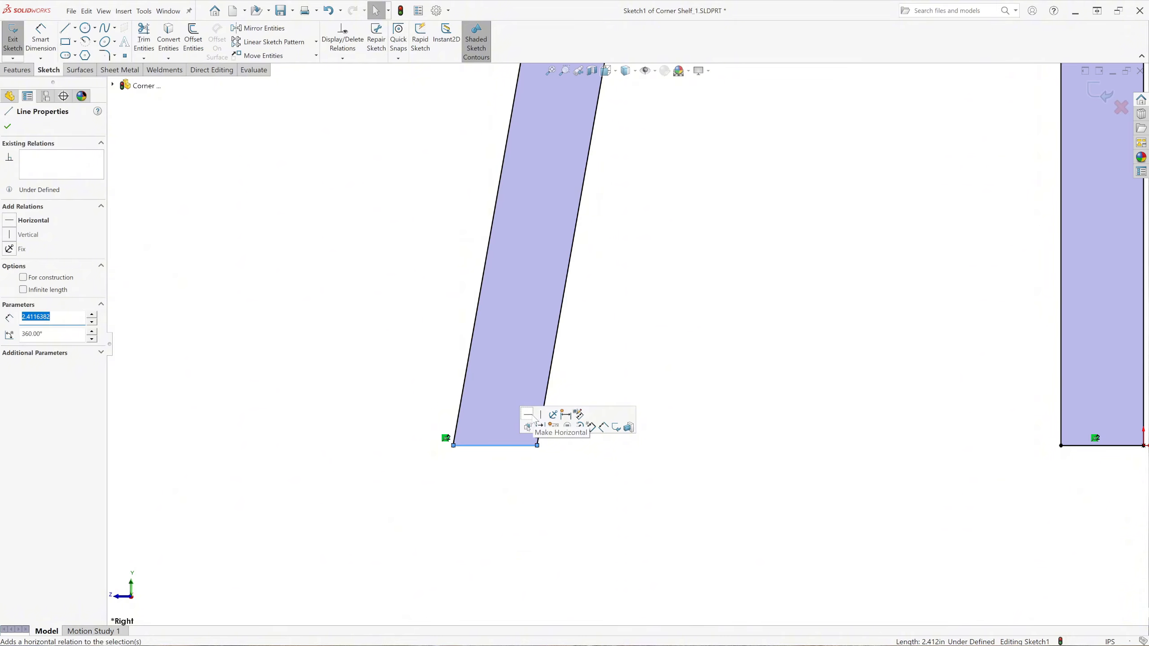
click(530, 416)
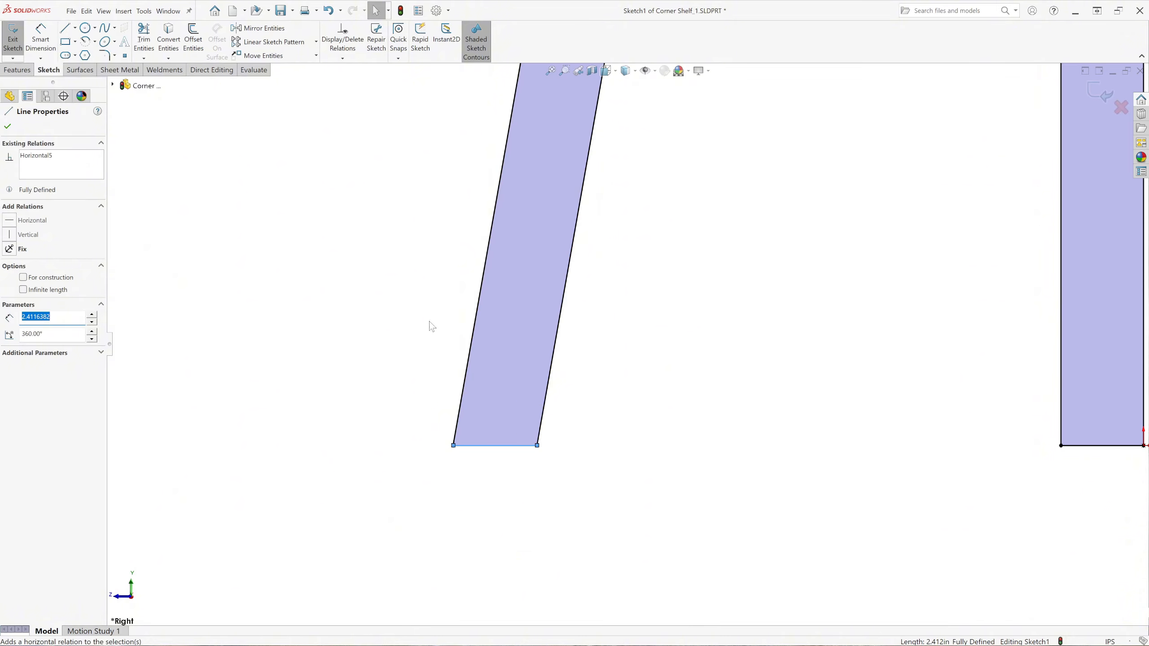
click(6, 127)
Sketch a line about 6.9 in long from inside the slanted leg to inside the vertical leg near their upper ends, and make it horizontal.
key(f)
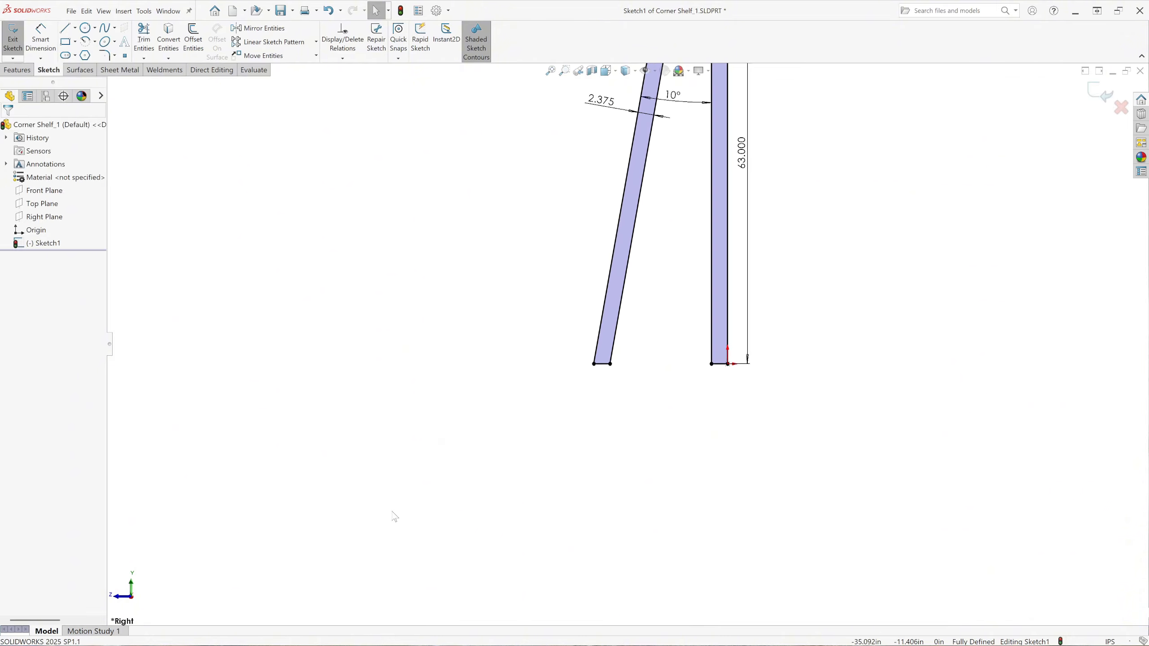
scroll(685, 277, down, 5)
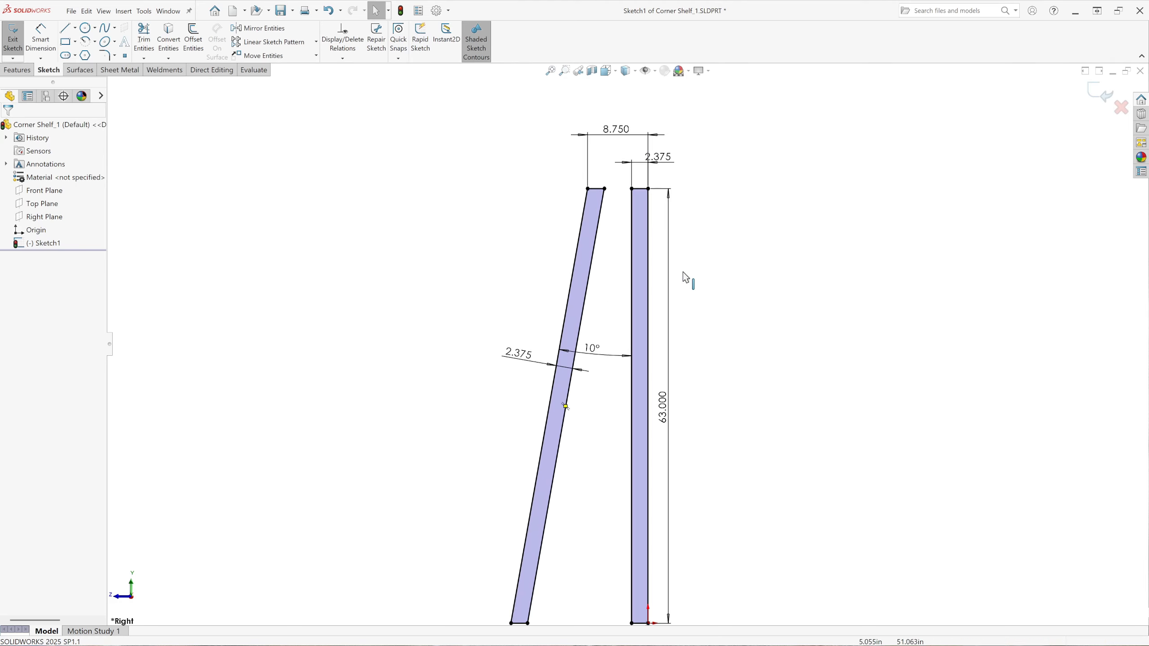
scroll(661, 234, down, 3)
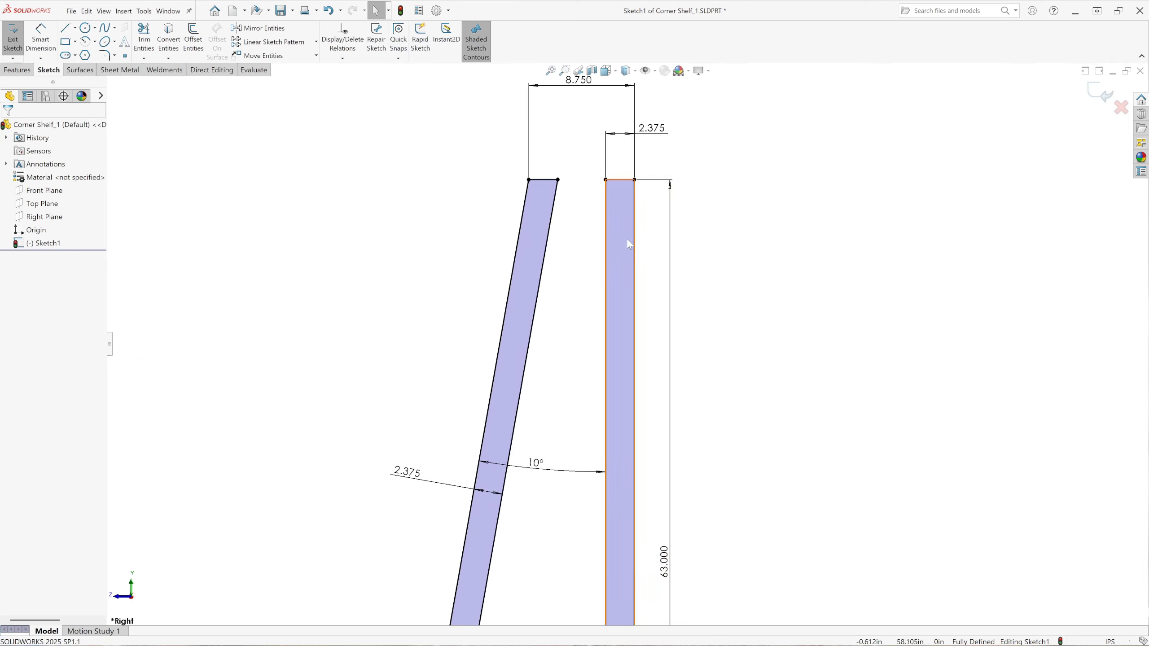
scroll(592, 254, down, 2)
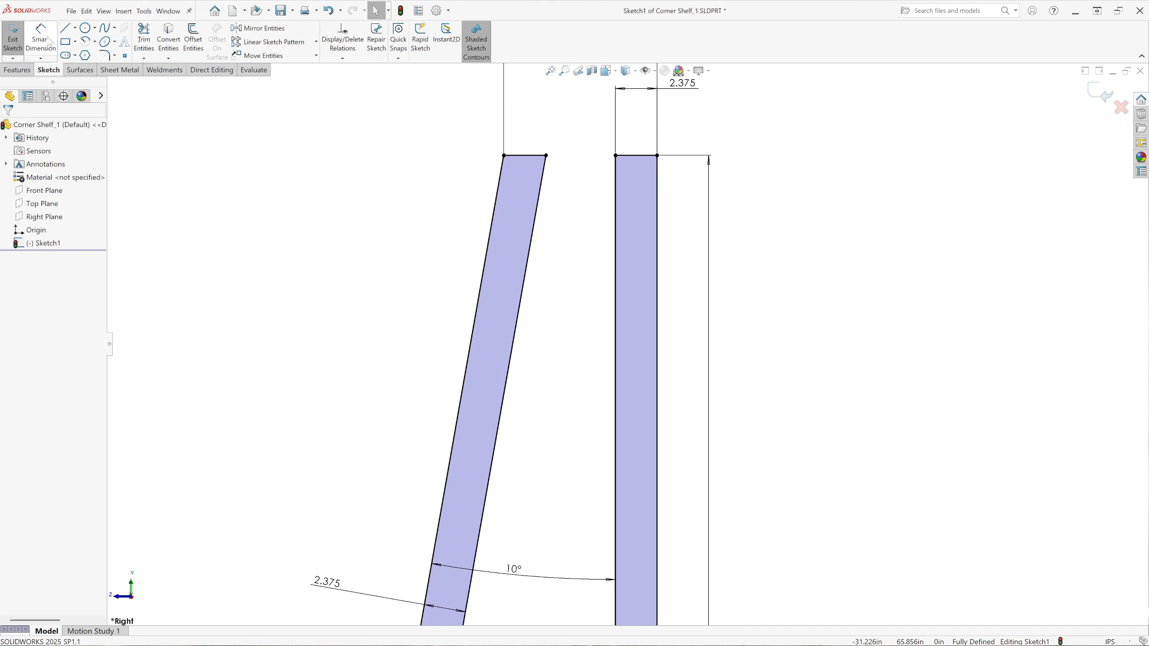
click(64, 31)
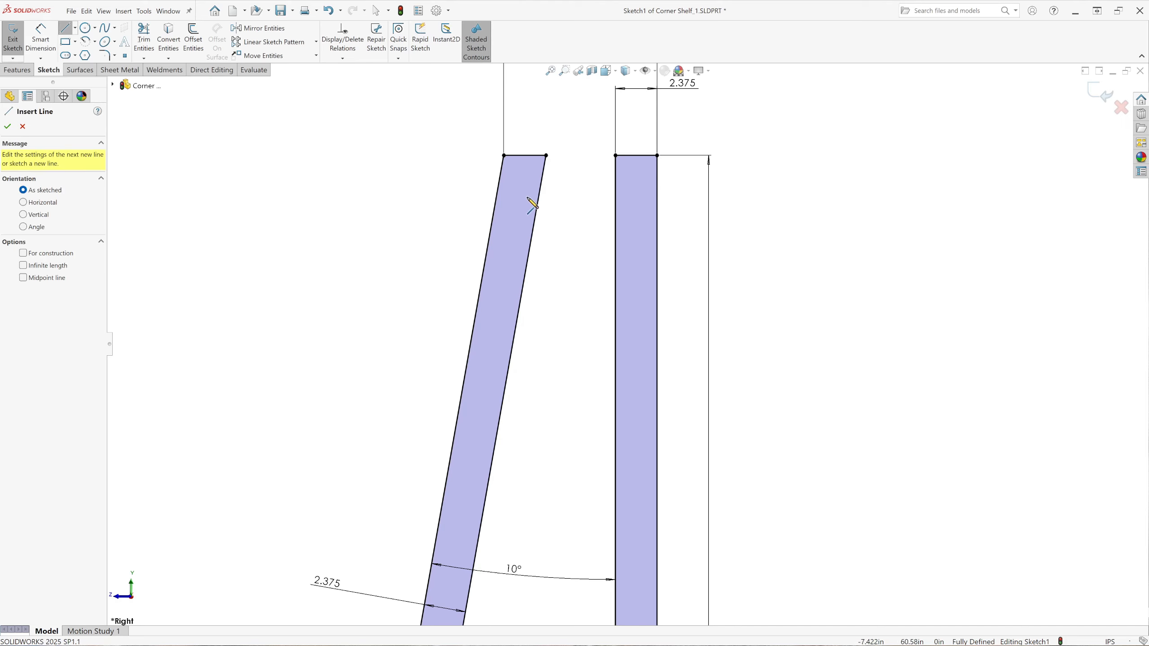
click(515, 189)
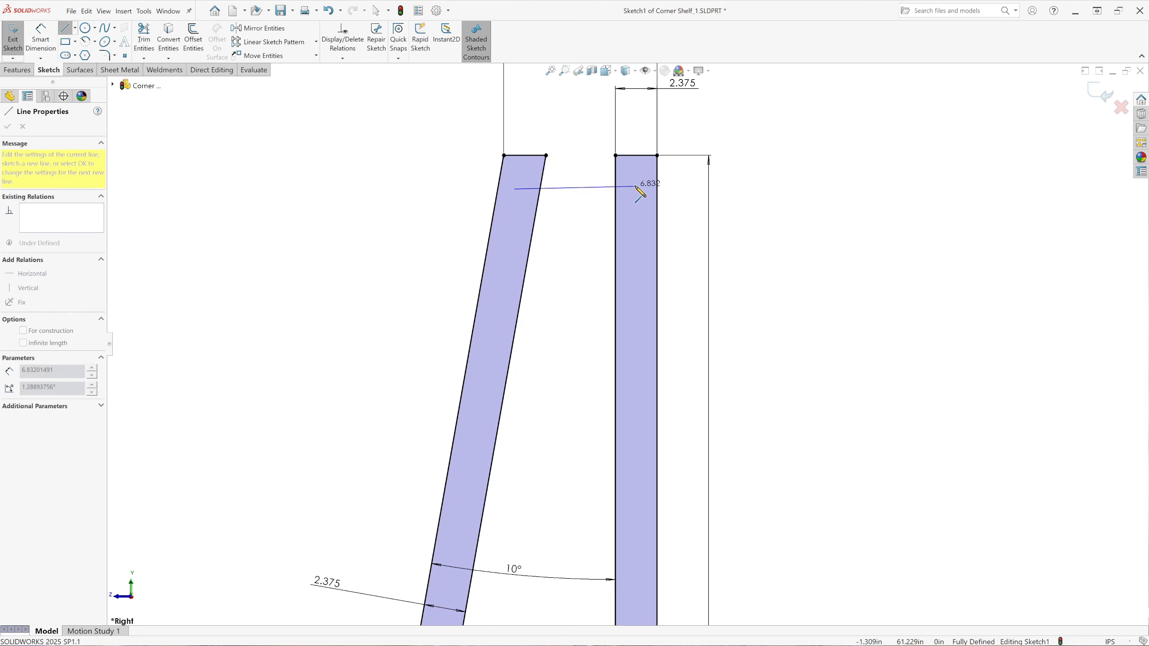
click(636, 189)
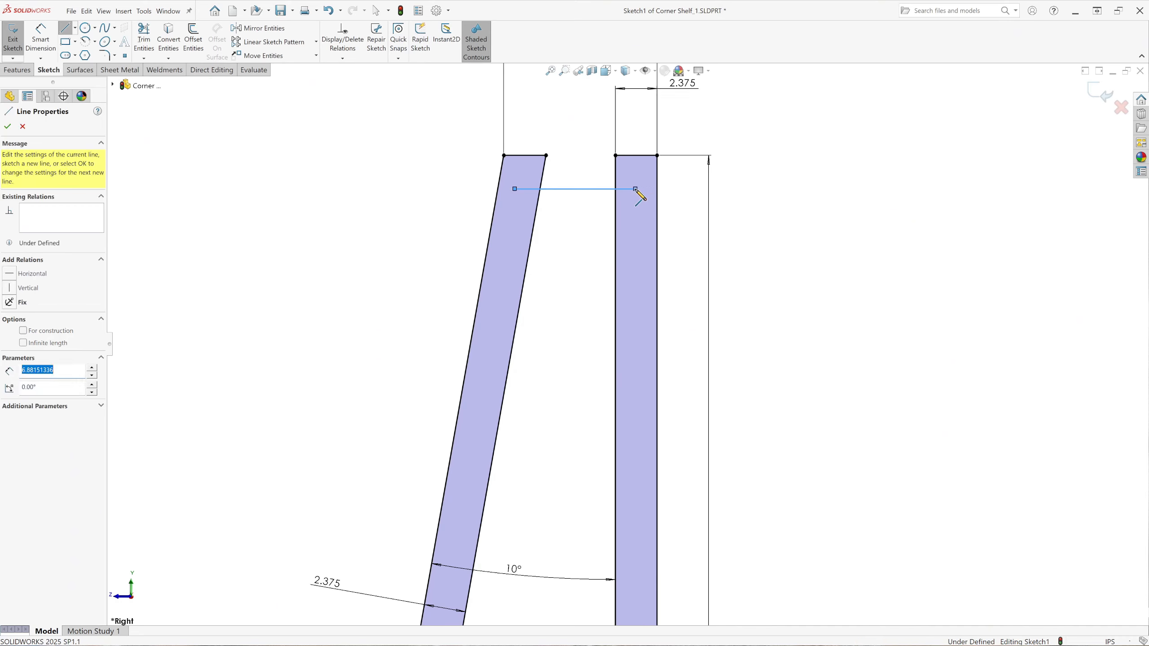
key(Escape)
scroll(630, 176, down, 4)
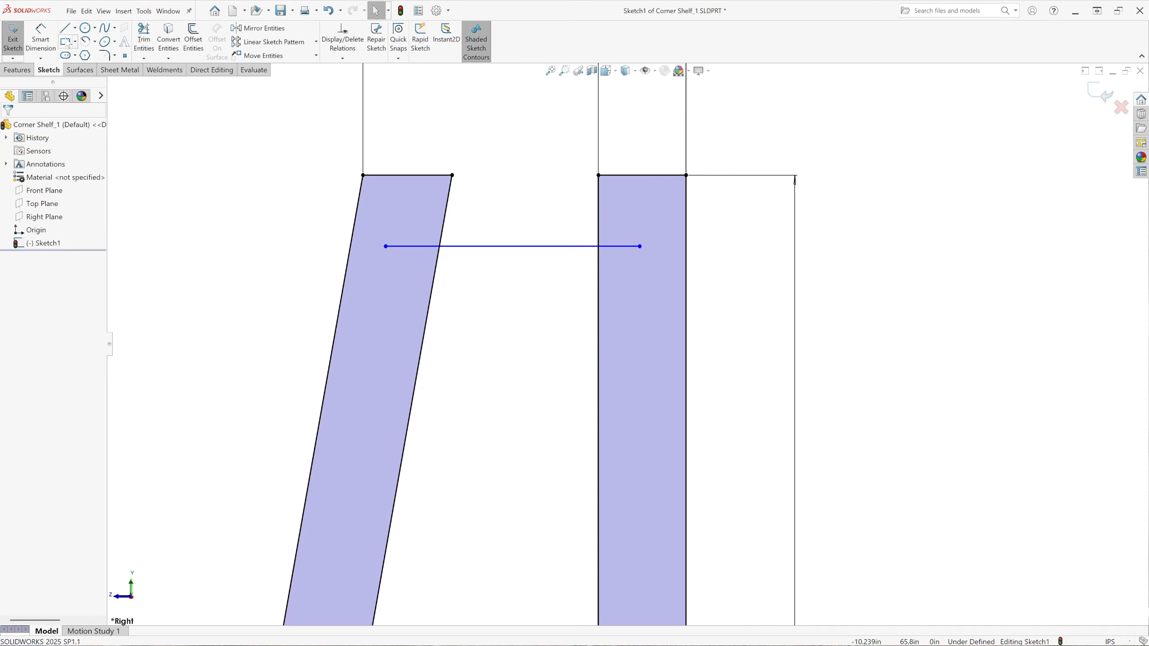
click(542, 247)
click(150, 219)
Dimension the distance from the vertical leg's upper edge down to the new horizontal line, and set it to 1.5625 in.
click(41, 38)
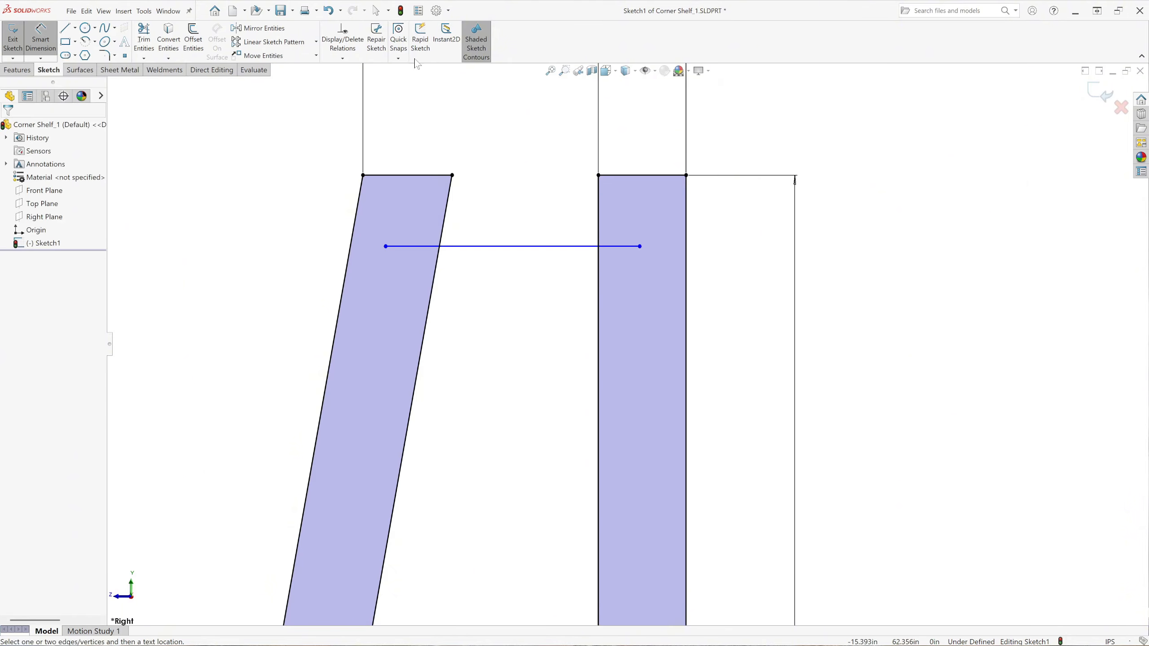
click(647, 176)
click(577, 252)
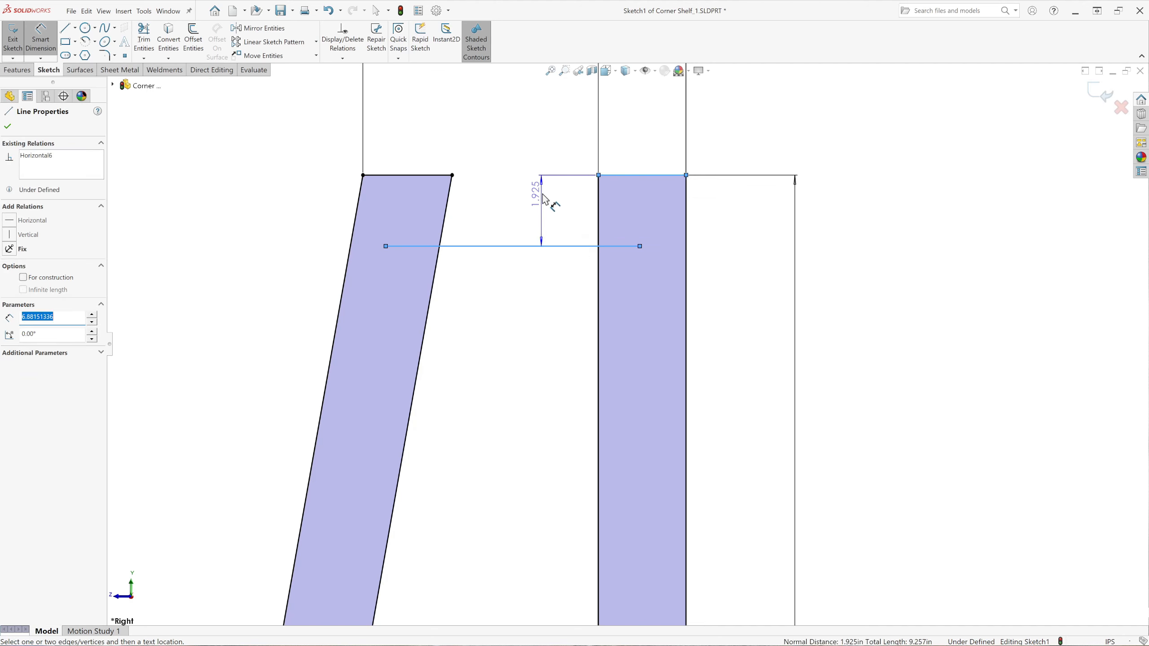
click(540, 132)
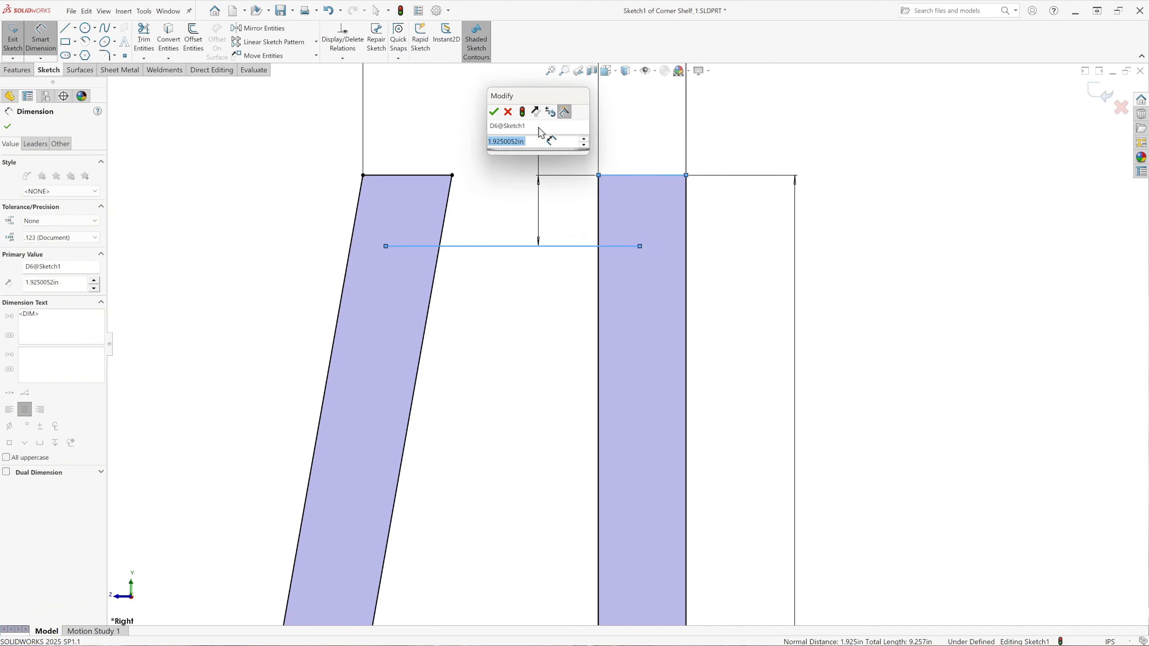
text(1.)
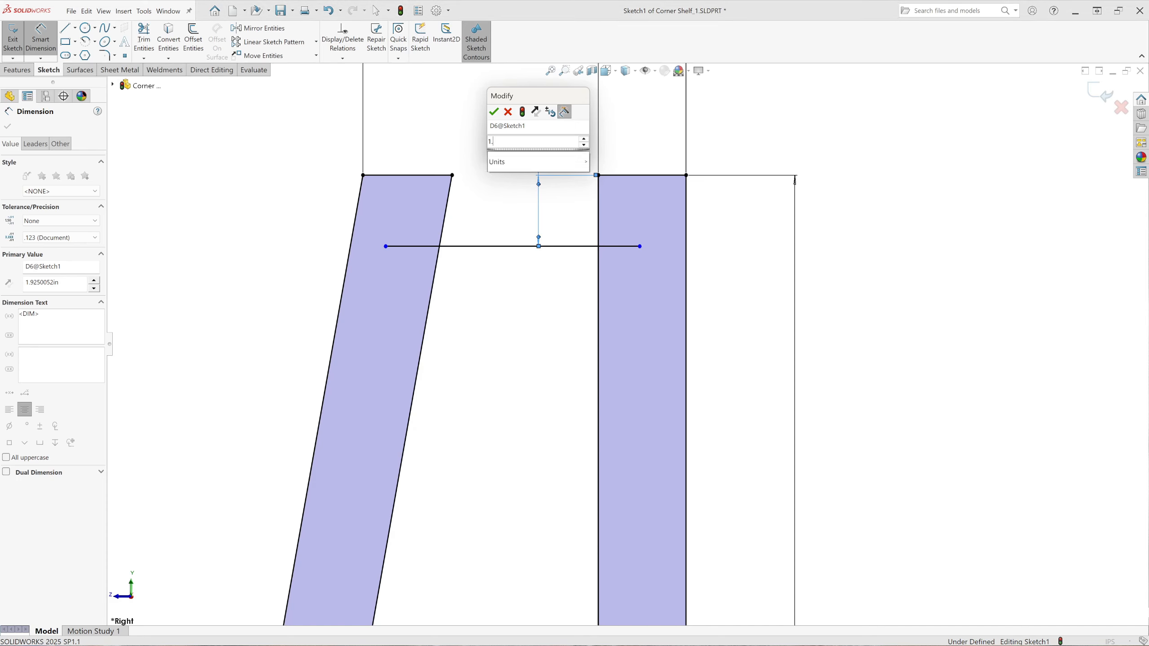
text(5625)
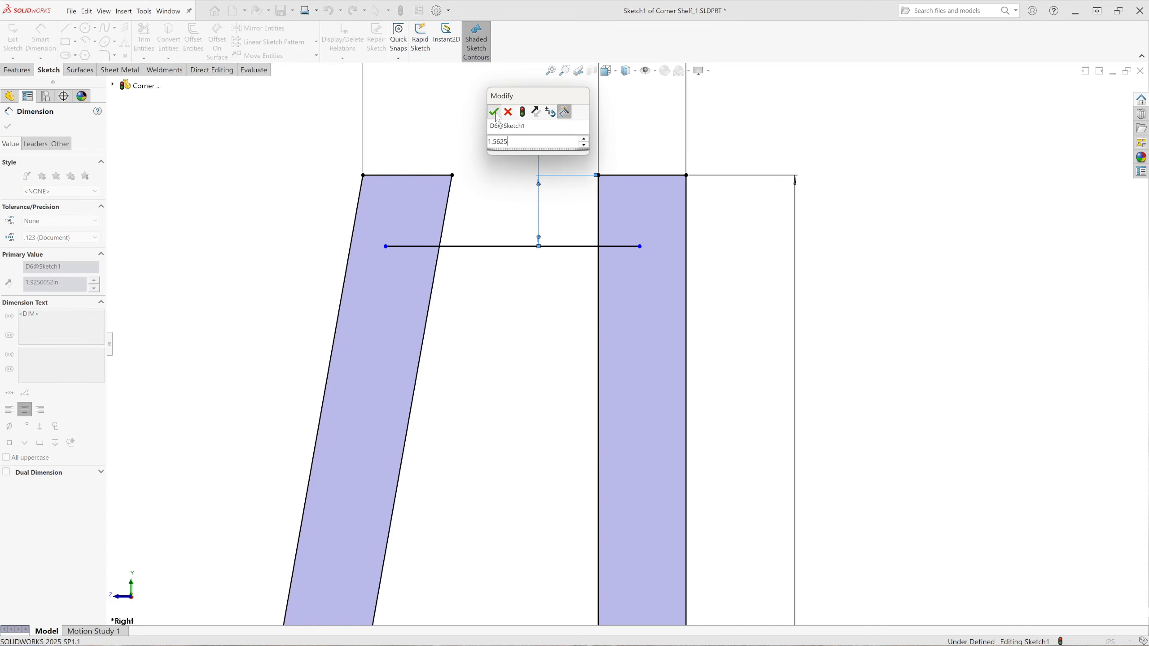
click(495, 114)
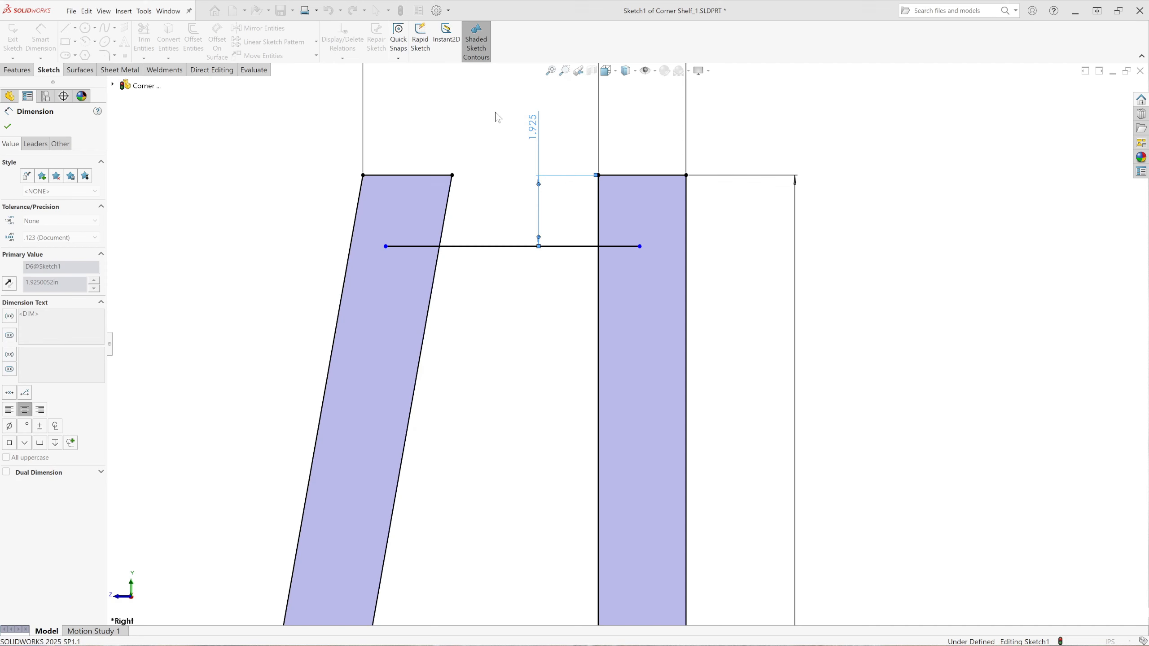
Offset the horizontal line near the legs' upper ends 2.375 in downward, and reposition its offset dimension.
click(881, 157)
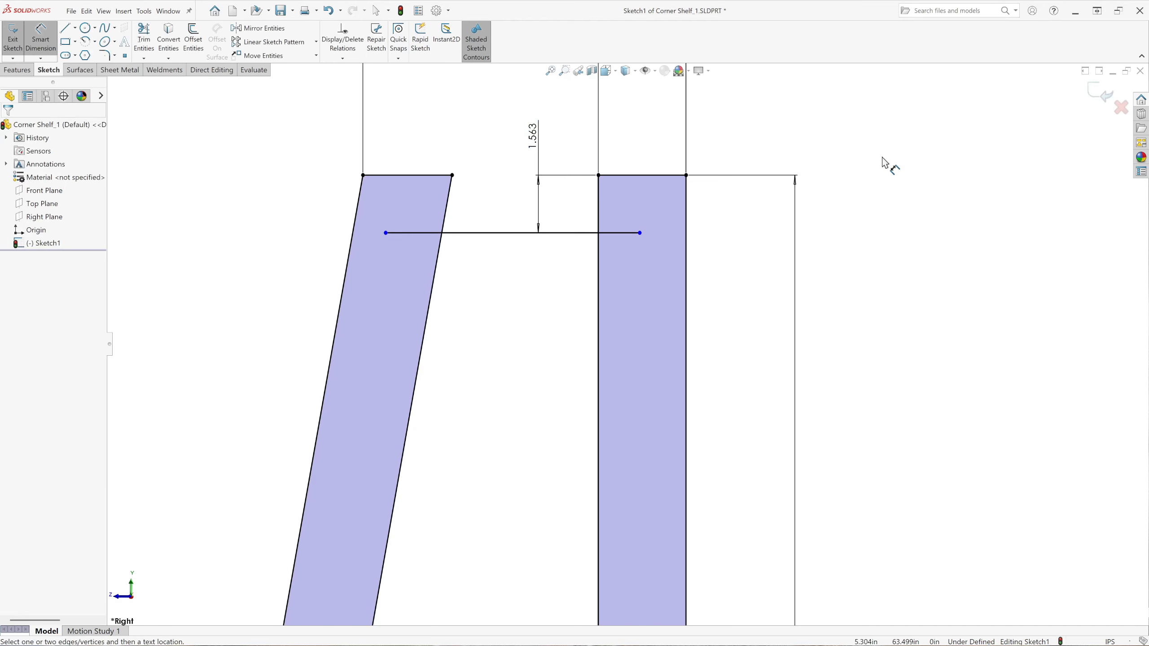
click(194, 41)
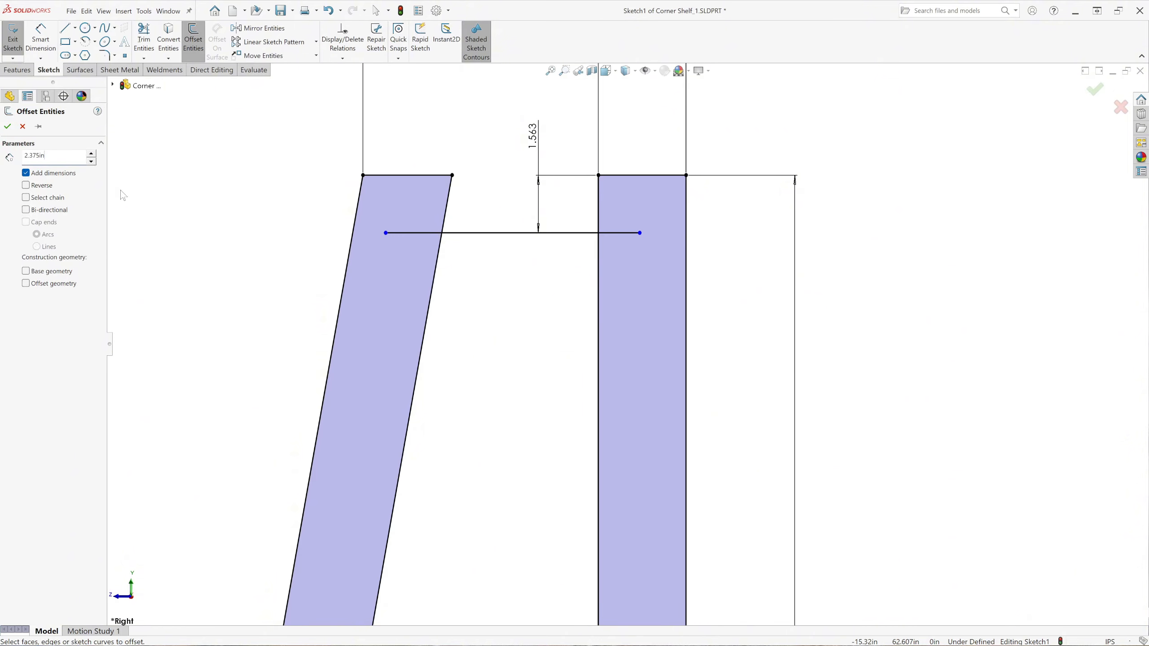
click(582, 233)
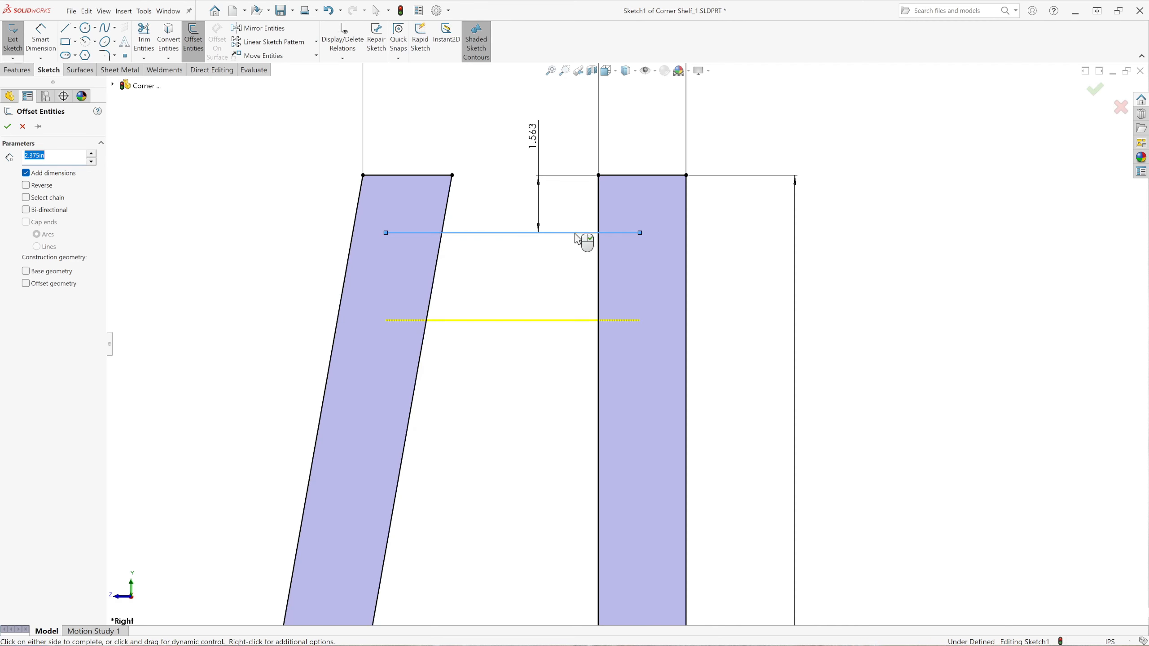
click(551, 392)
drag(499, 321, 502, 281)
click(721, 309)
Offset the lower of the two horizontal lines 23.125 in downward, and place its dimension between the lines.
scroll(597, 441, up, 5)
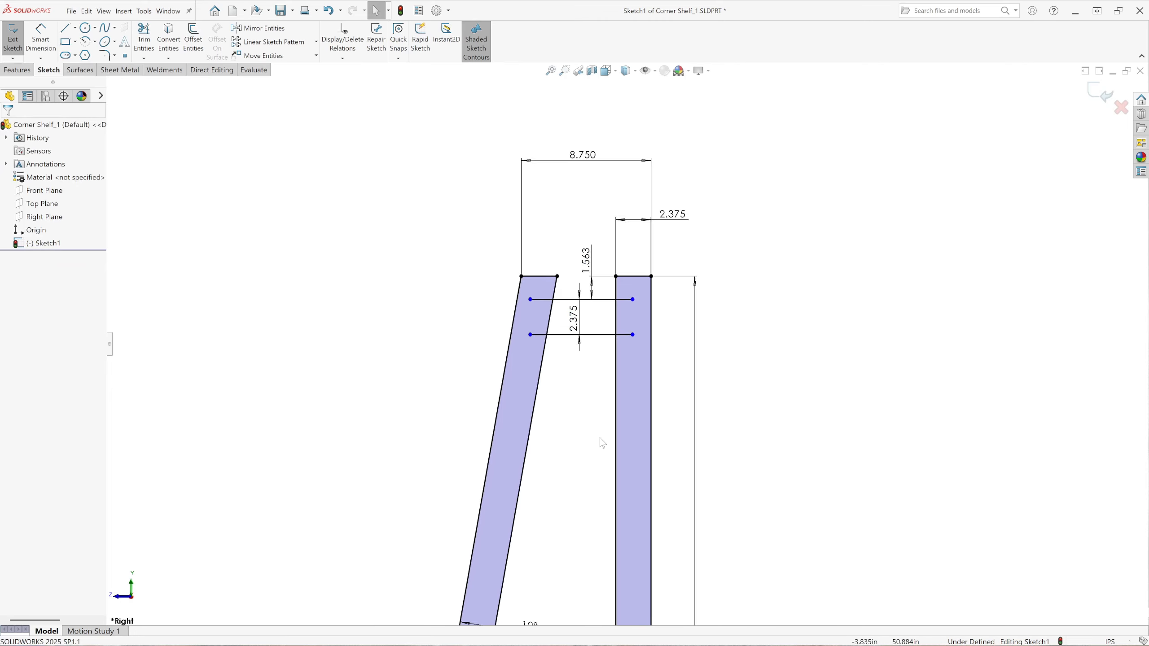
drag(490, 487, 522, 407)
click(698, 333)
click(186, 44)
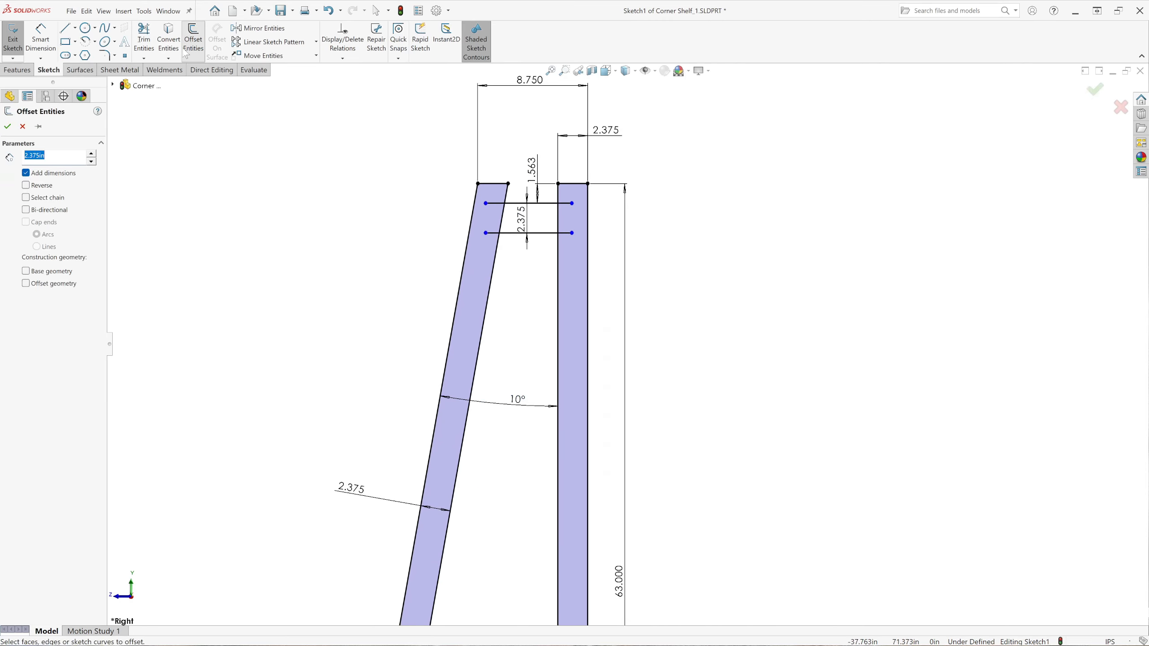
text(23.125)
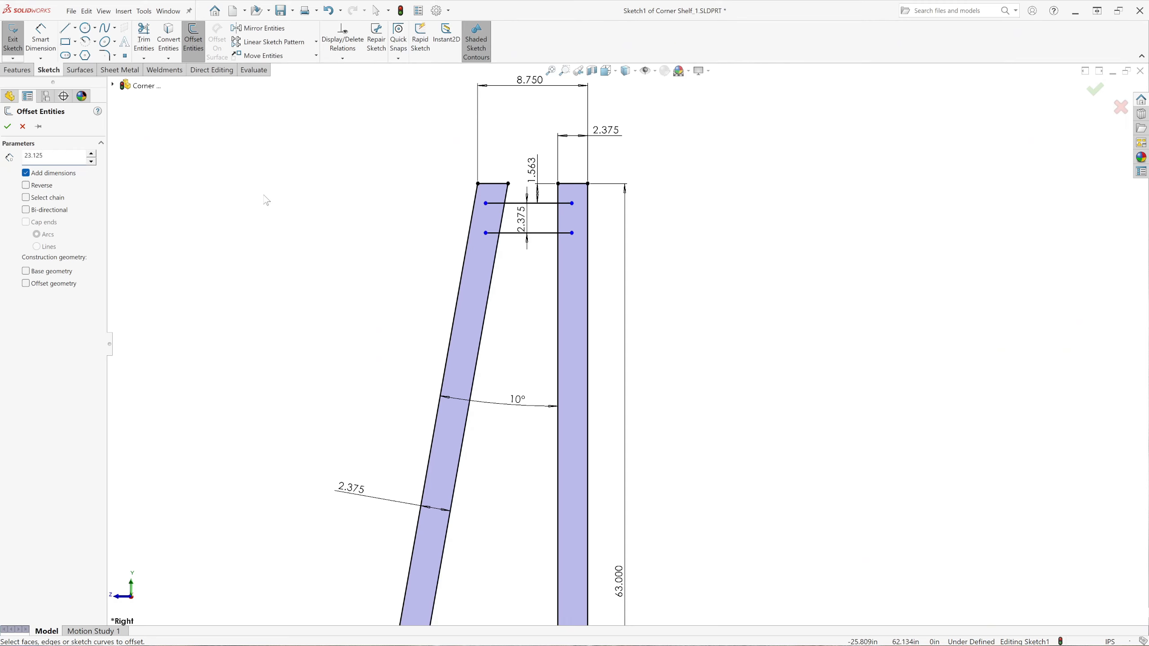
key(Return)
click(508, 233)
click(513, 487)
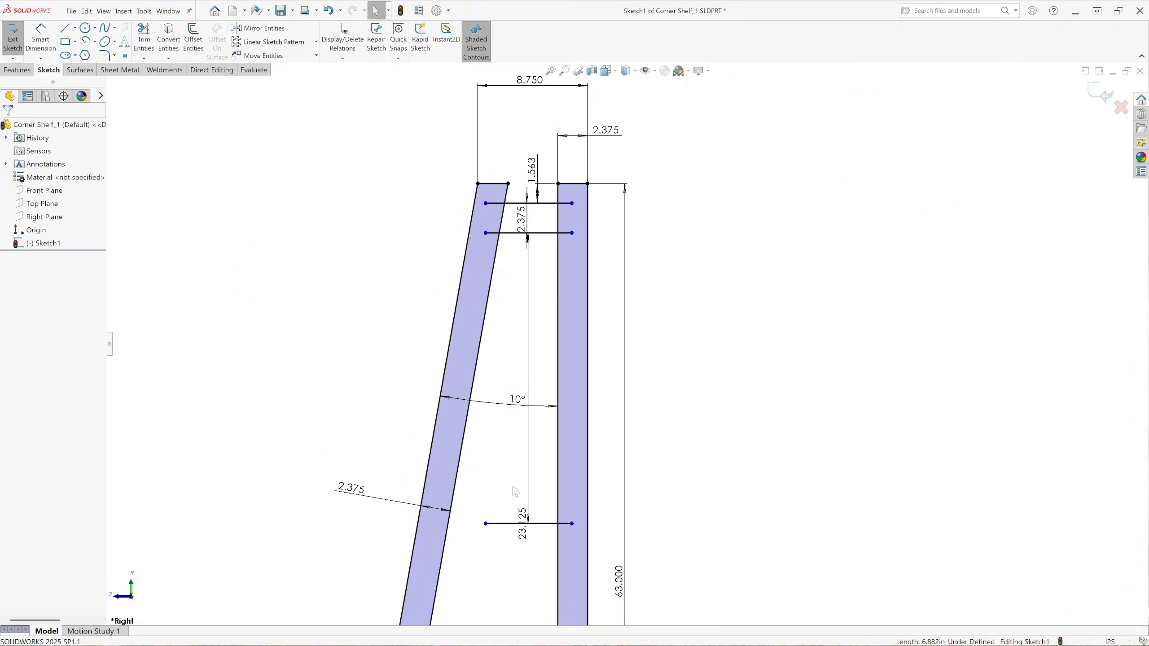
drag(524, 515, 535, 364)
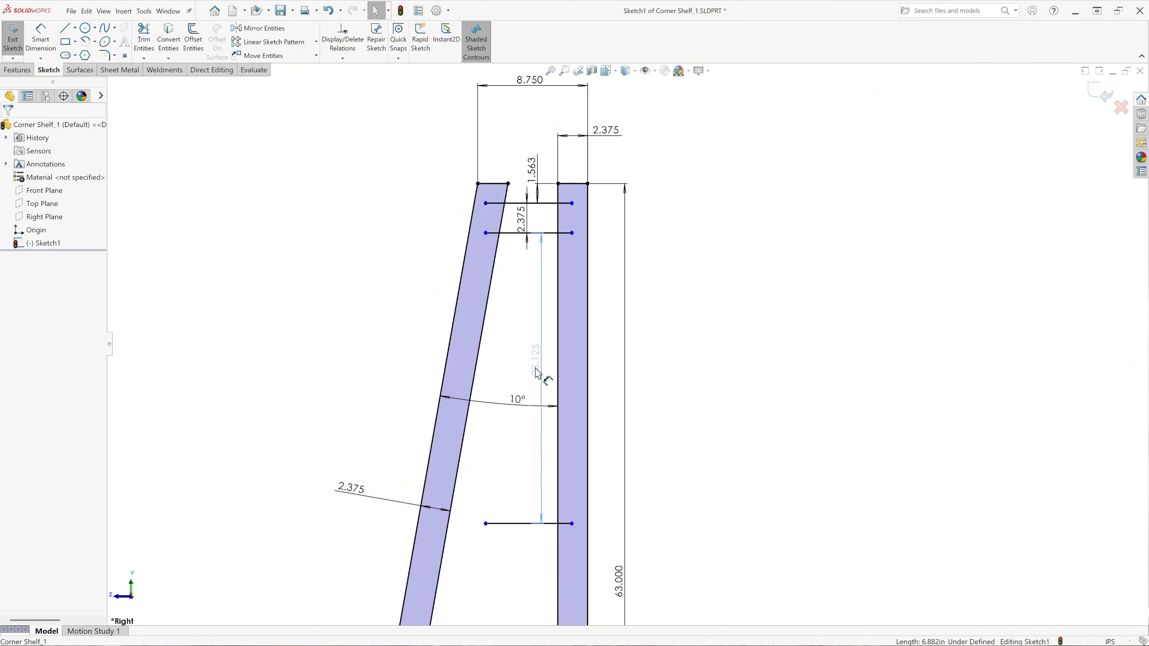
click(687, 360)
Offset the new middle horizontal line 2.375 in downward, and move its dimension text above the pair.
click(193, 41)
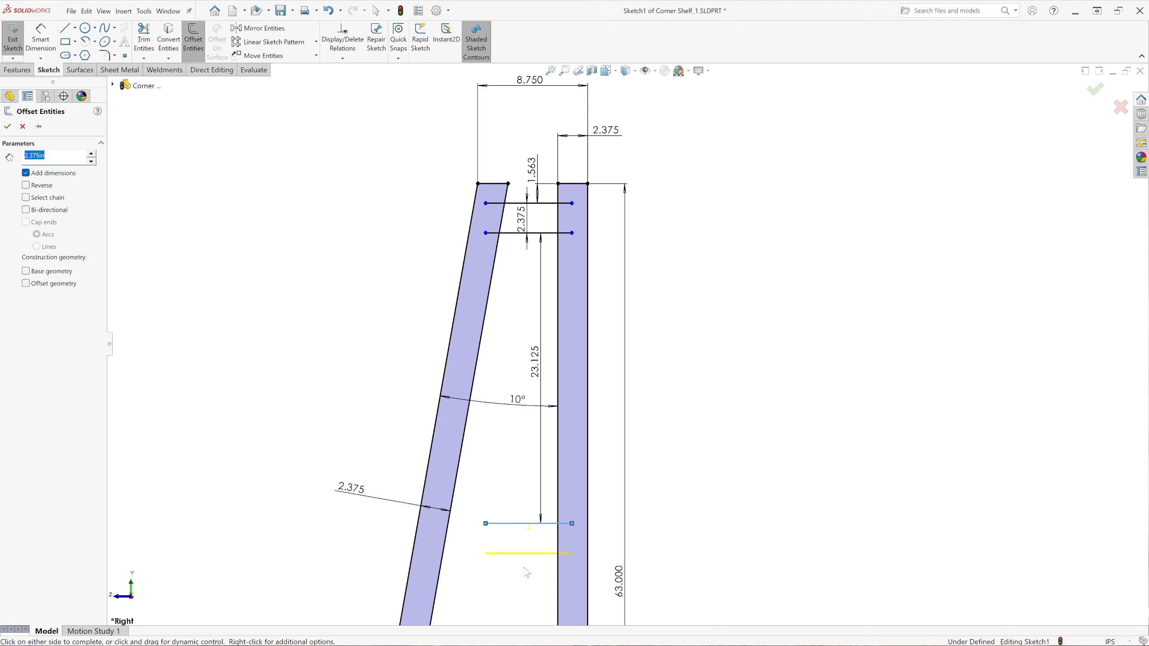
click(532, 531)
scroll(556, 521, up, 5)
scroll(592, 429, down, 4)
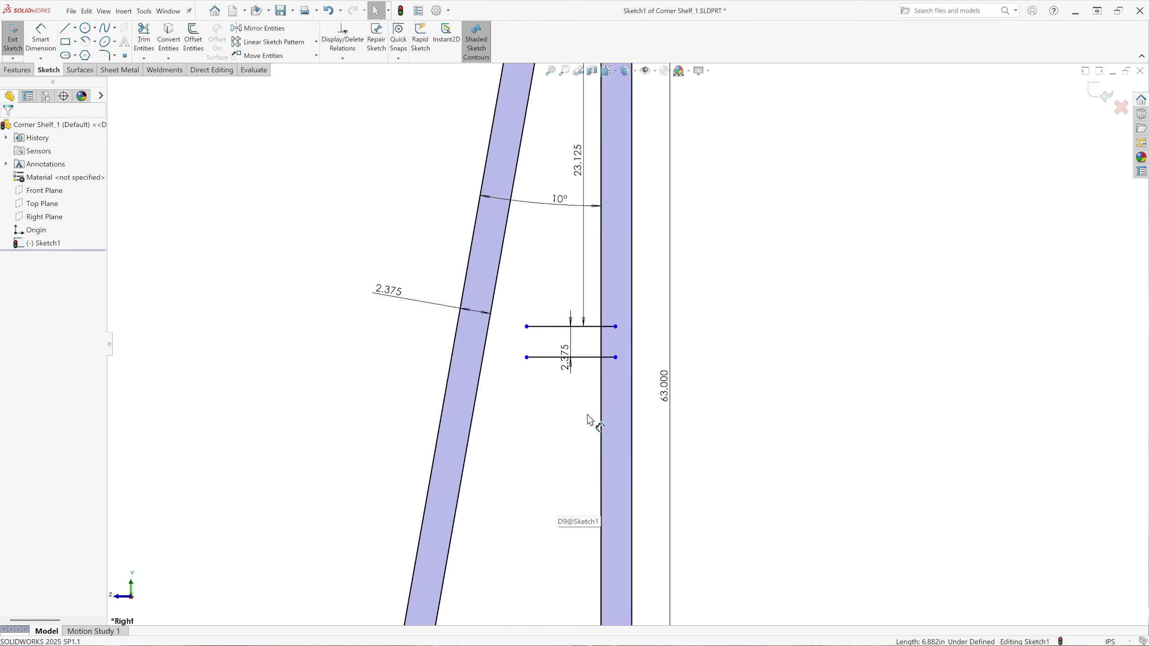
drag(564, 361, 562, 295)
click(665, 316)
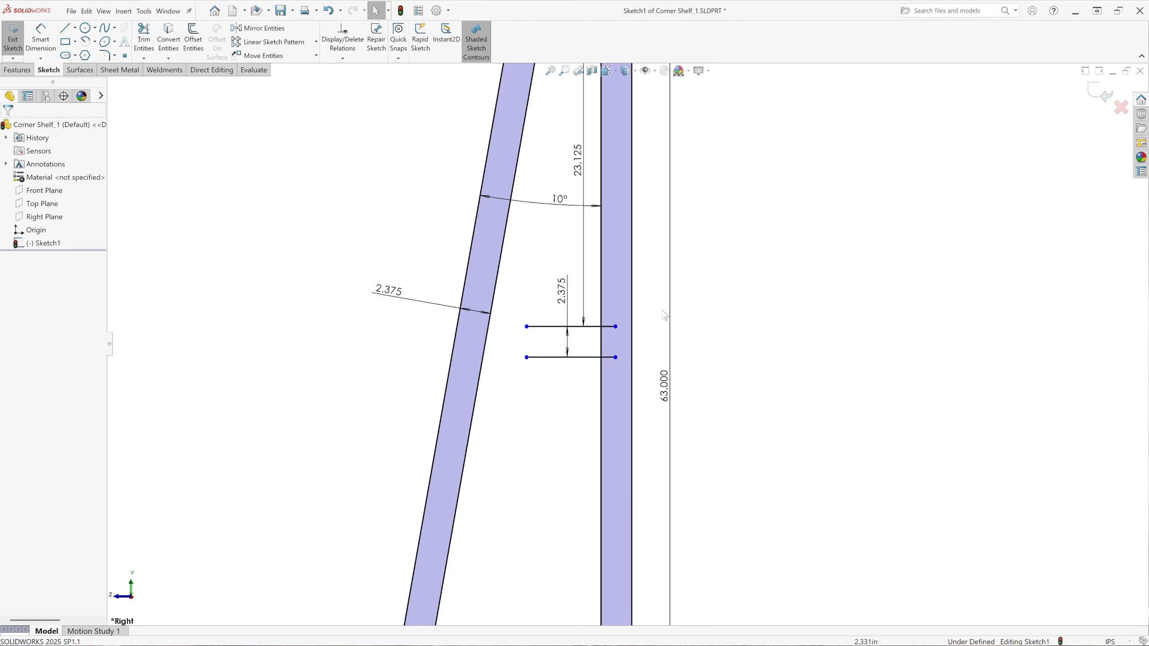
Offset the lower line of the middle pair 23.125 in downward, and center its dimension text between the lines.
click(193, 40)
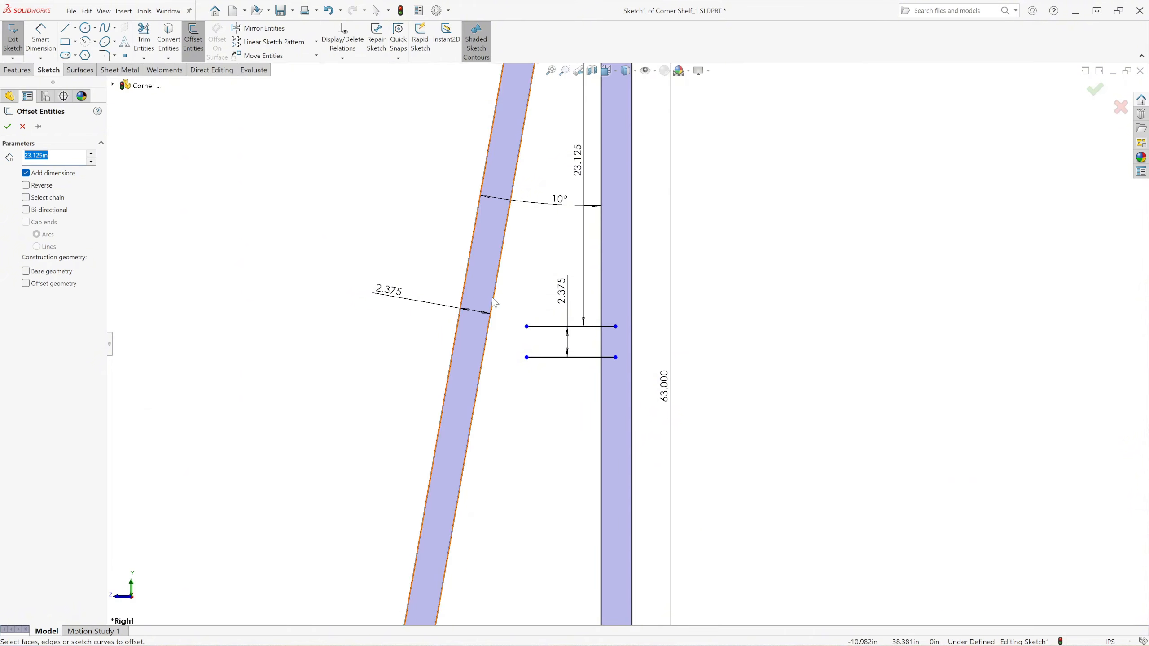
click(560, 358)
click(545, 529)
scroll(336, 285, up, 4)
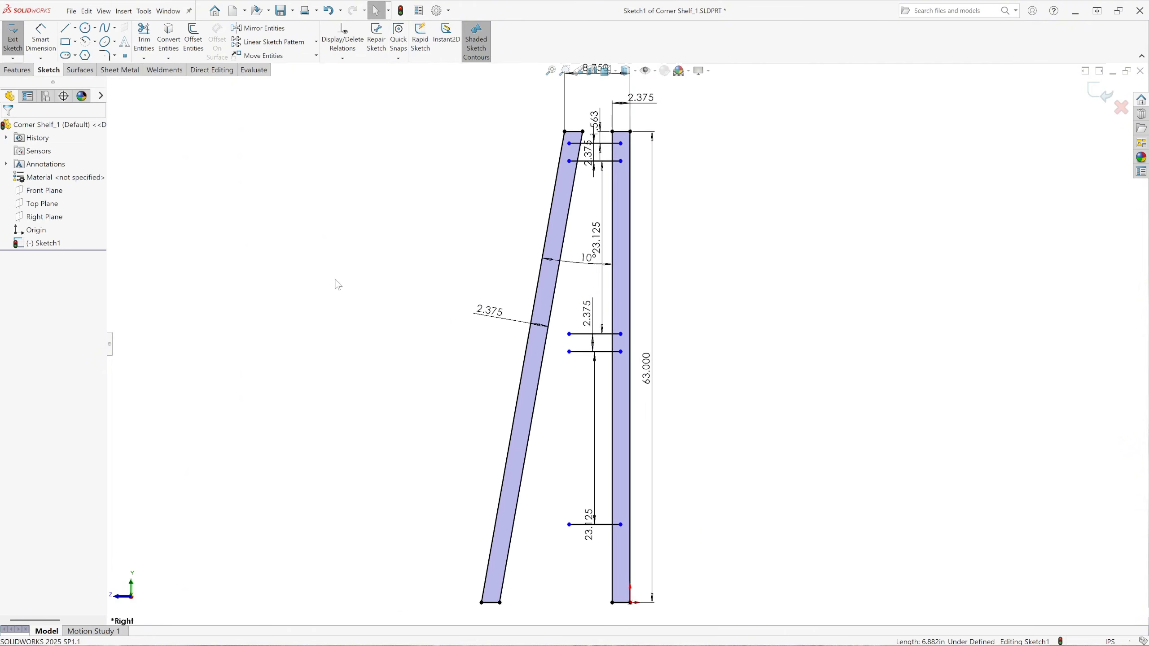
scroll(724, 571, down, 4)
click(470, 302)
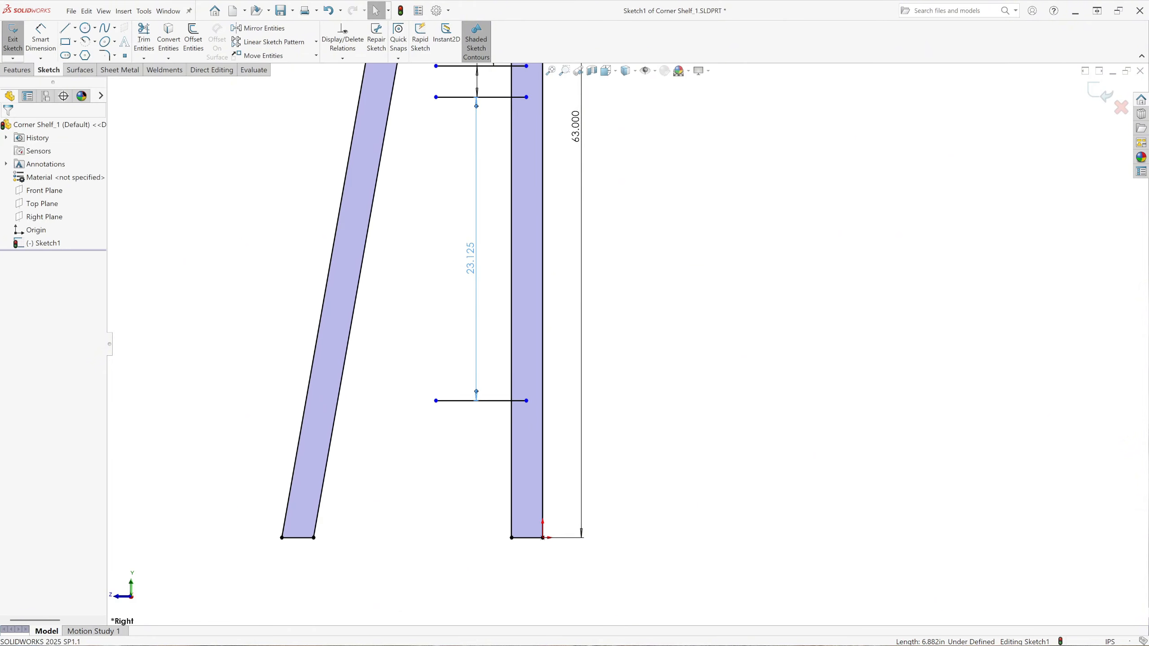
Offset the lowest horizontal line 2.375 in downward to form the bottom pair.
click(193, 40)
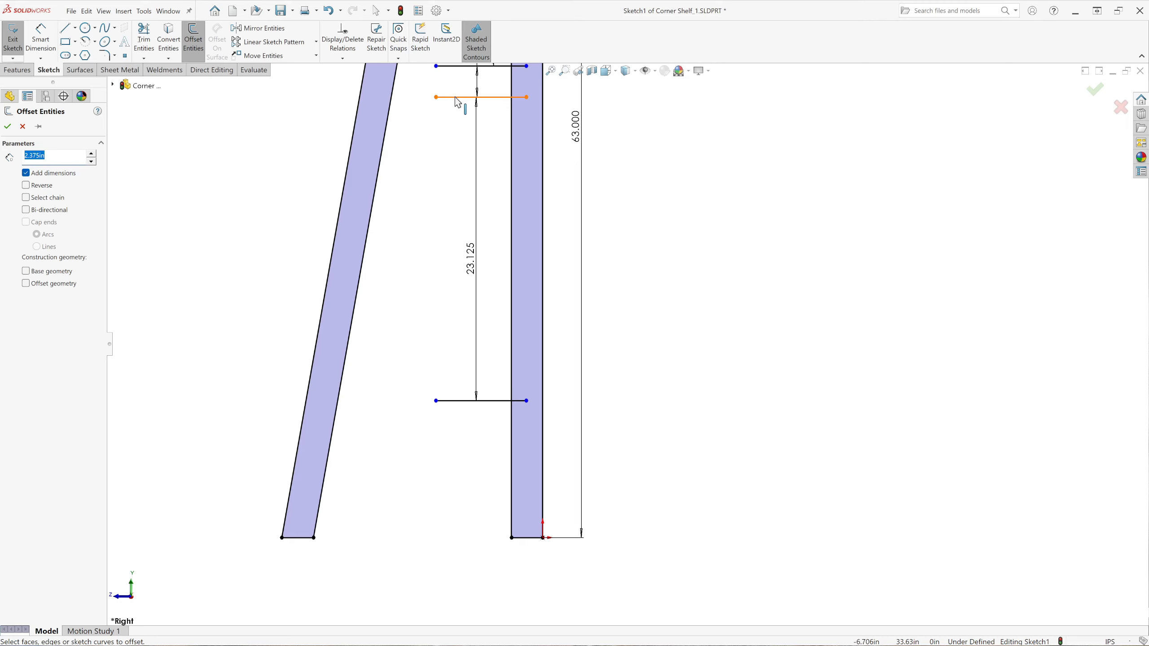
click(464, 403)
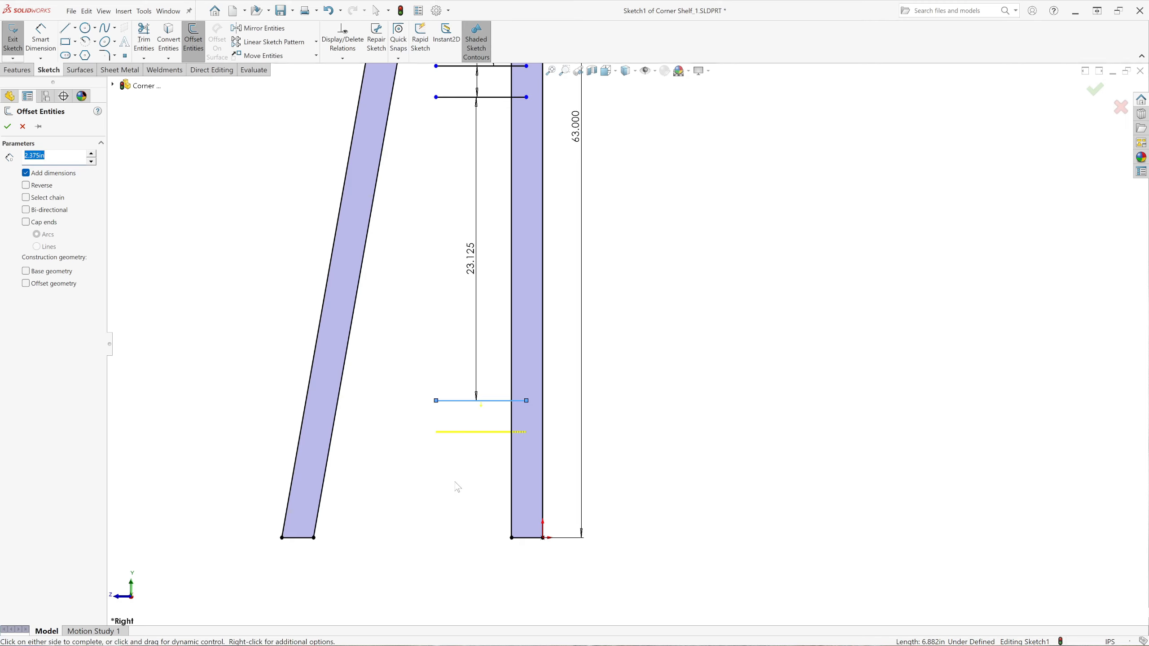
click(455, 482)
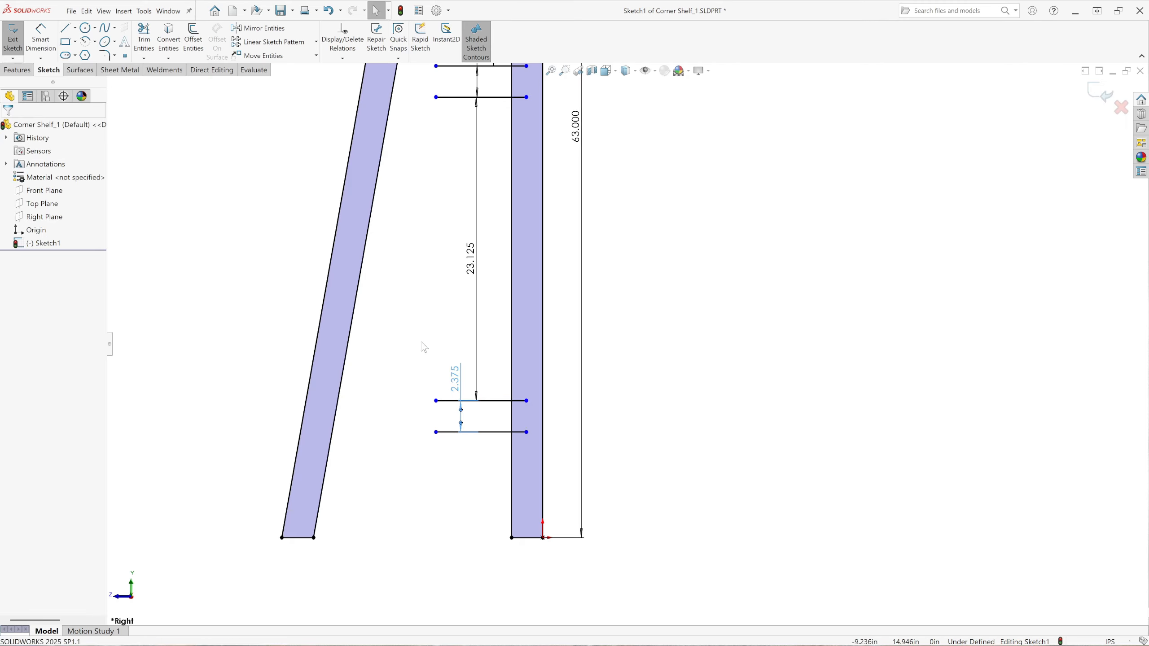
Extend both lines of the bottom and middle horizontal pairs to the slanted leg's inner edge.
click(144, 59)
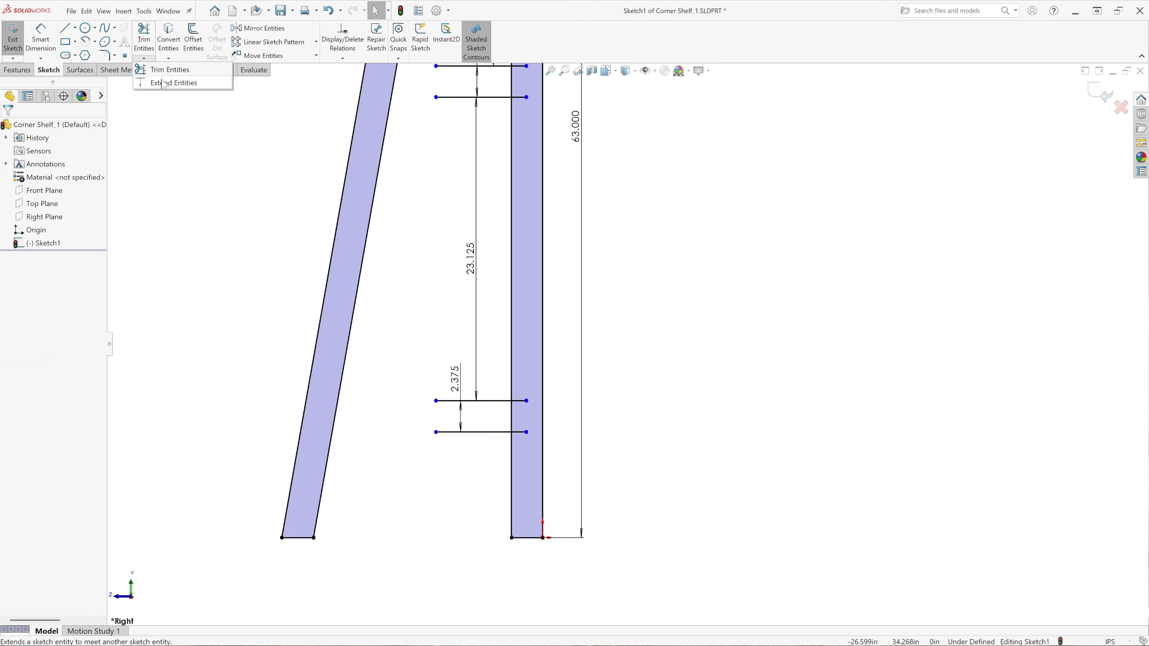
click(172, 70)
click(444, 401)
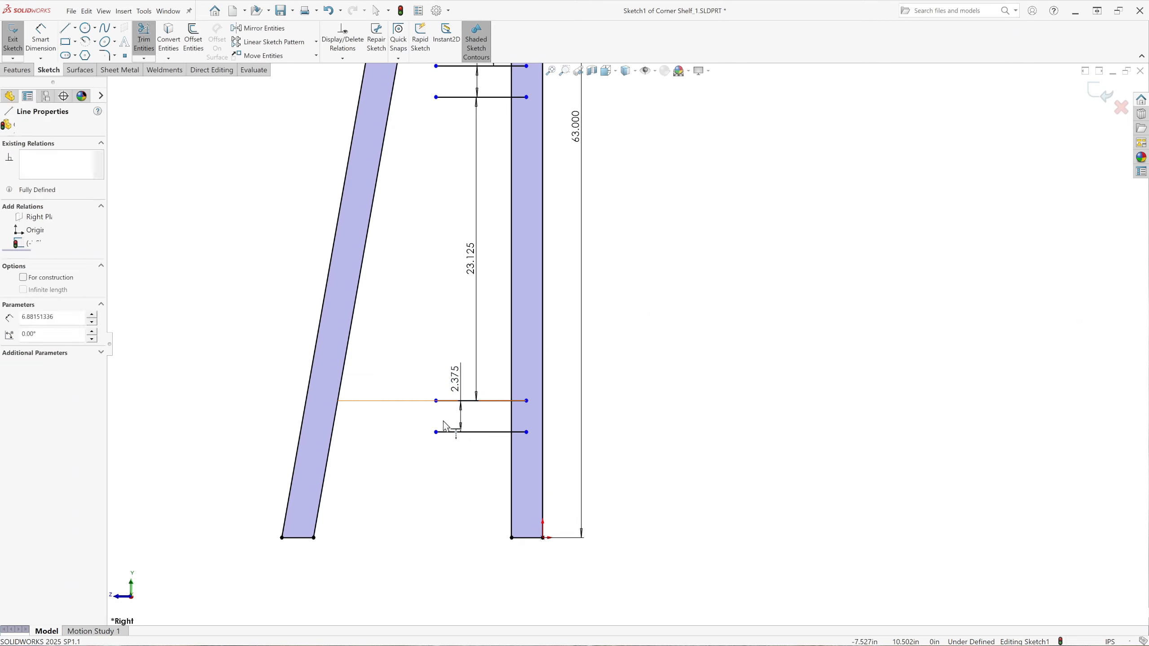
click(444, 433)
scroll(436, 433, up, 4)
scroll(549, 221, down, 3)
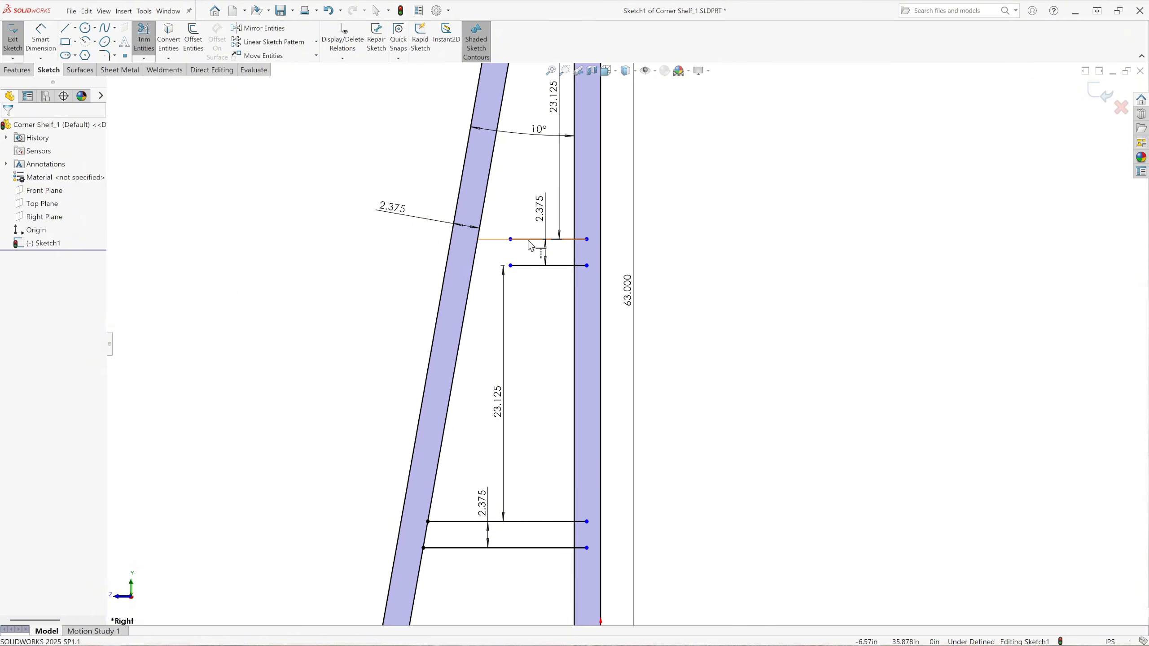
click(529, 241)
click(531, 270)
scroll(531, 270, up, 3)
scroll(554, 212, down, 3)
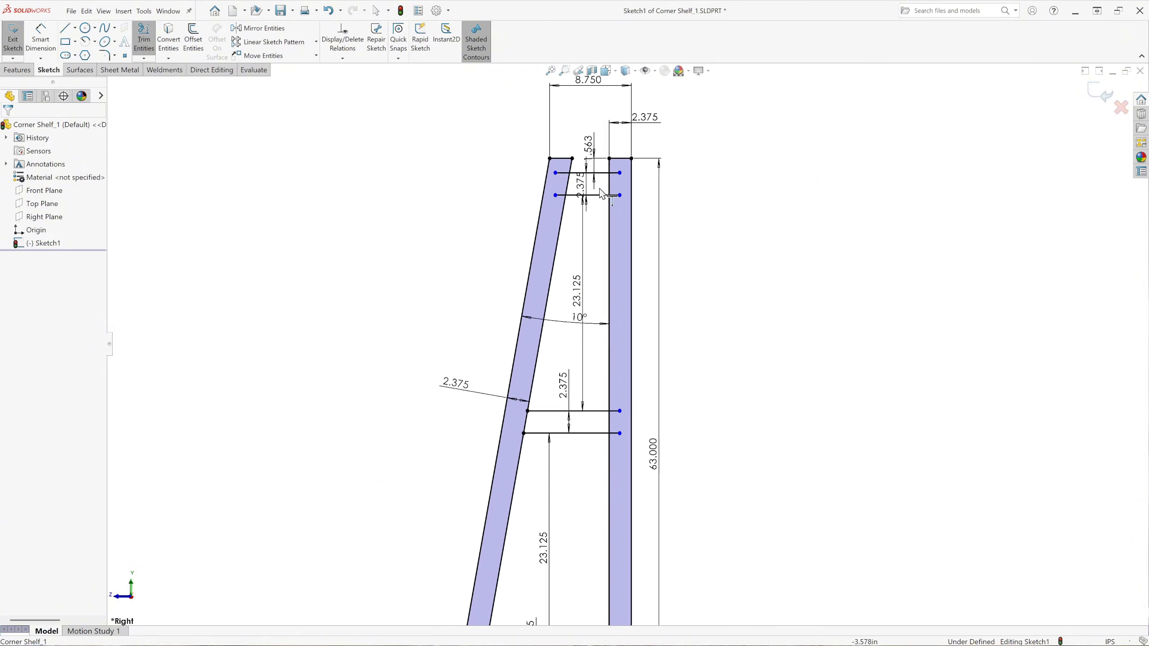
key(Escape)
Power trim the ends of the upper pair of horizontal lines that overlap the slanted and vertical legs.
click(145, 45)
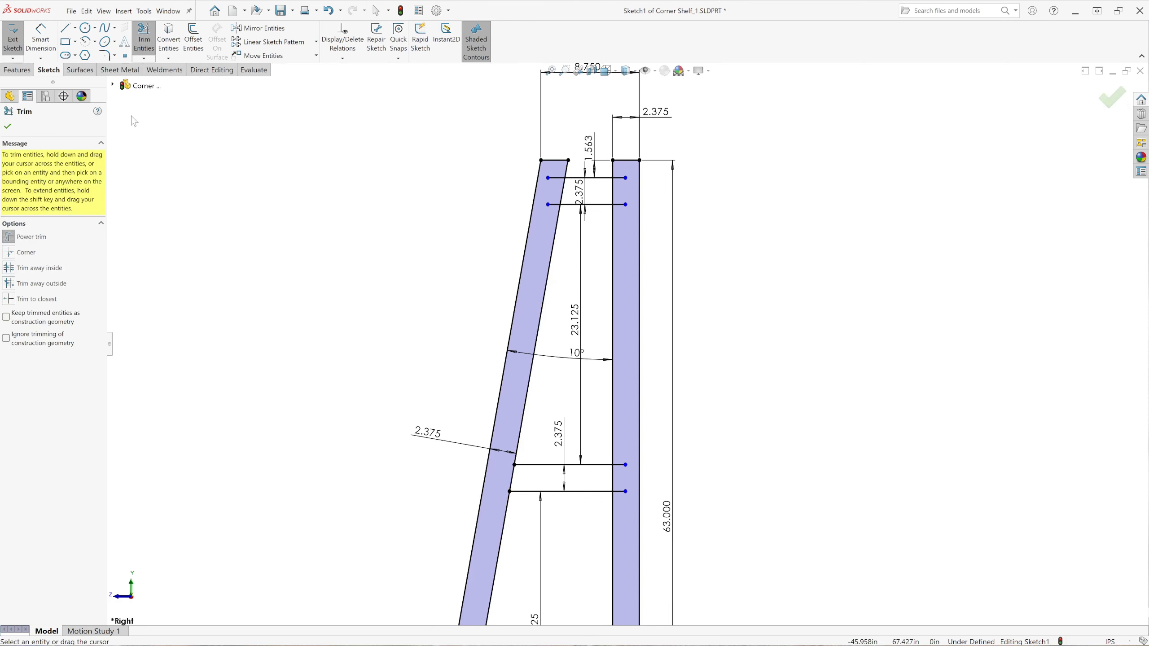
scroll(632, 168, down, 3)
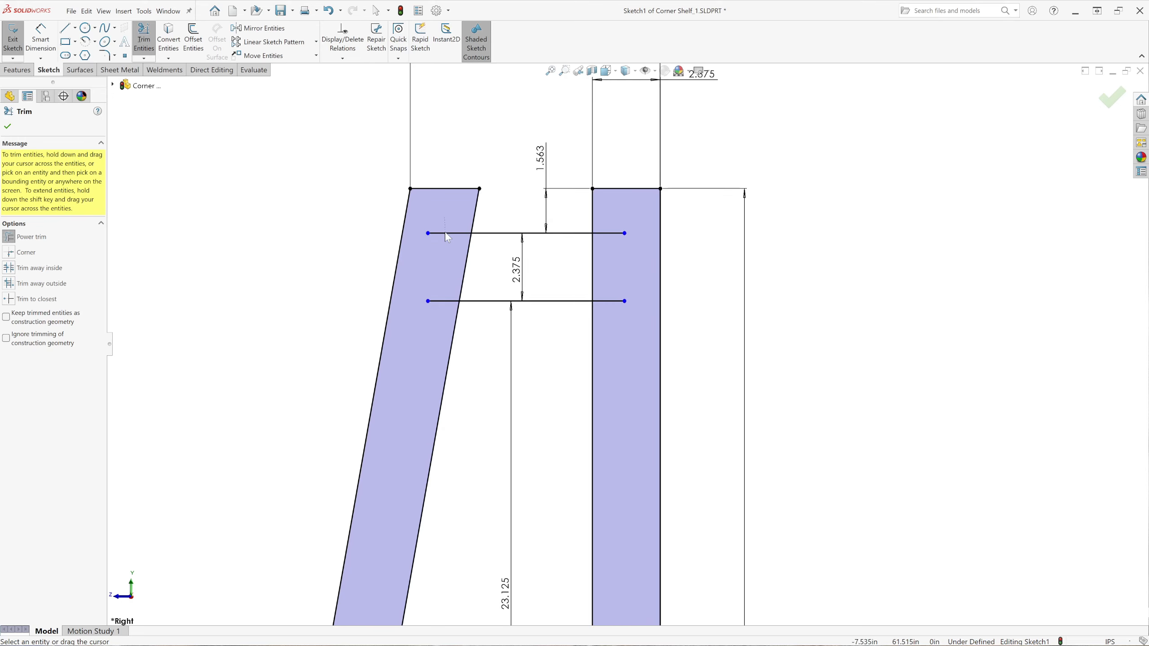
drag(444, 280, 446, 308)
drag(614, 226, 609, 254)
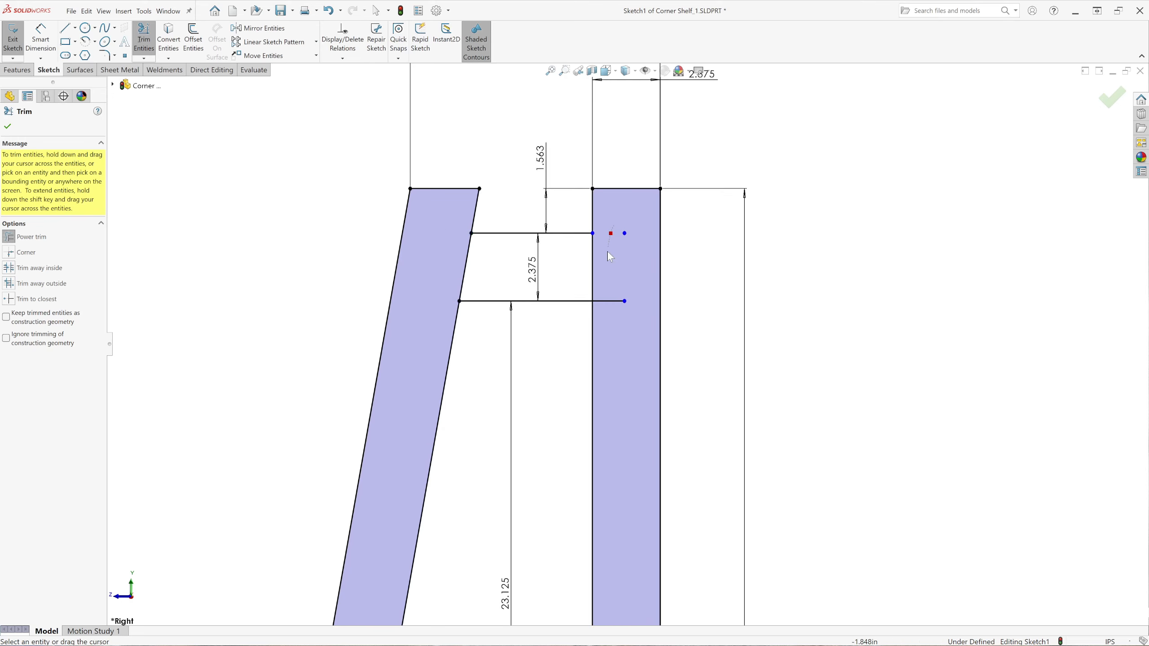
drag(616, 311, 620, 326)
Power trim the ends of the middle and bottom pairs of horizontal lines that overlap the vertical leg.
scroll(626, 347, up, 4)
scroll(611, 453, down, 2)
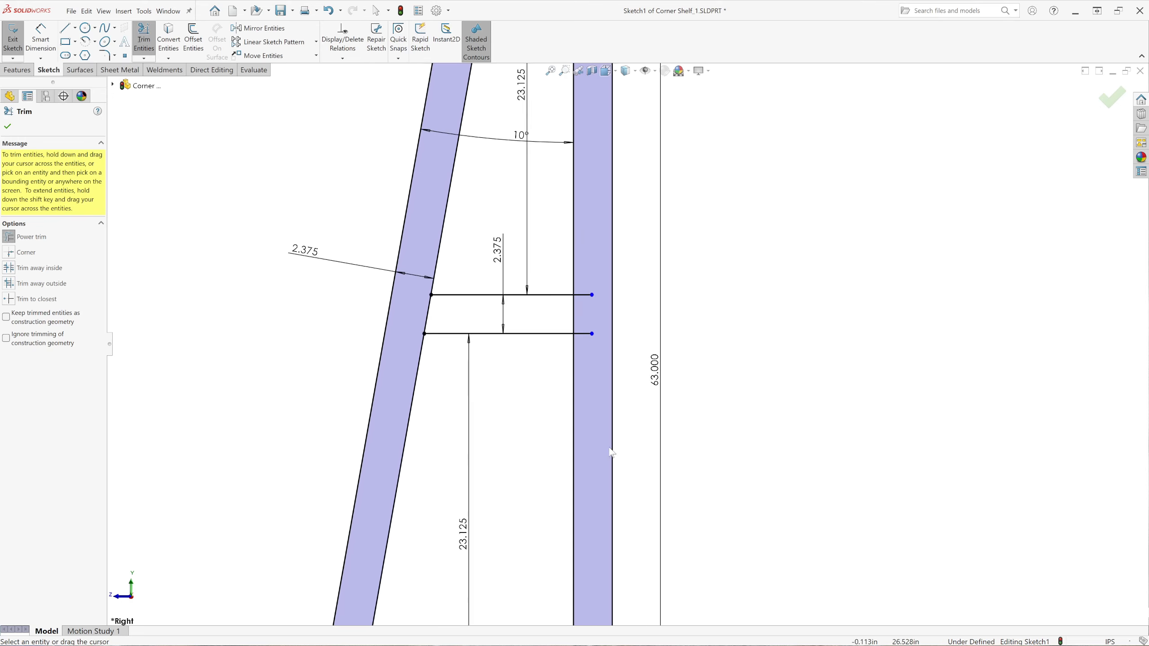
scroll(591, 347, up, 4)
scroll(587, 371, down, 4)
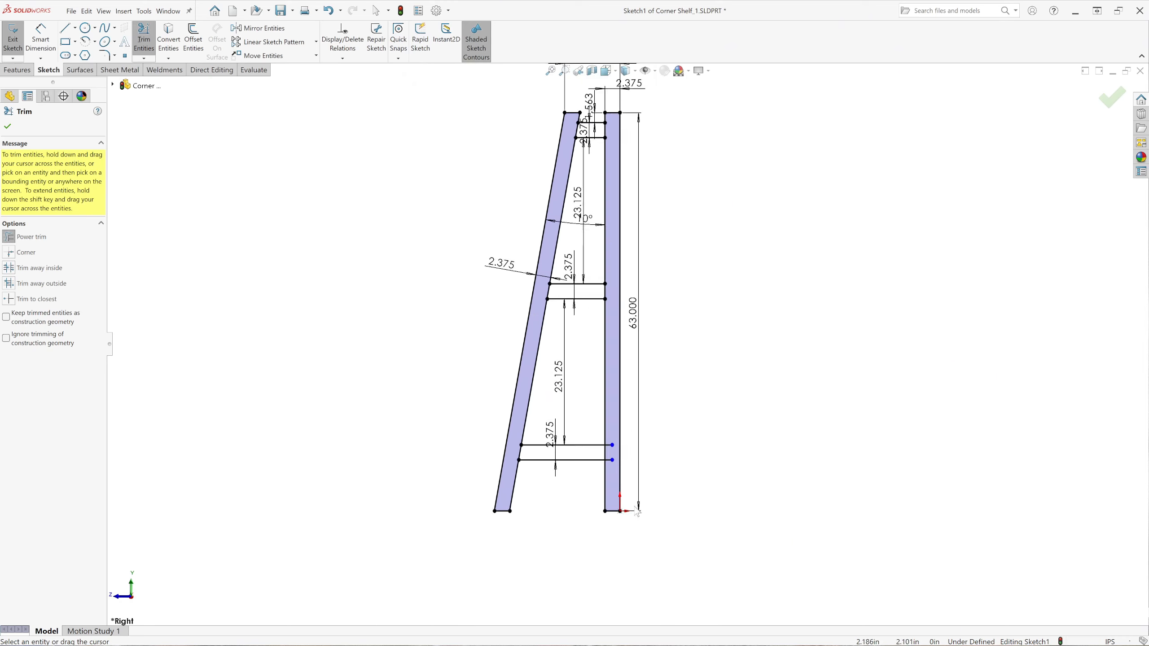
drag(583, 336, 584, 383)
scroll(417, 411, up, 8)
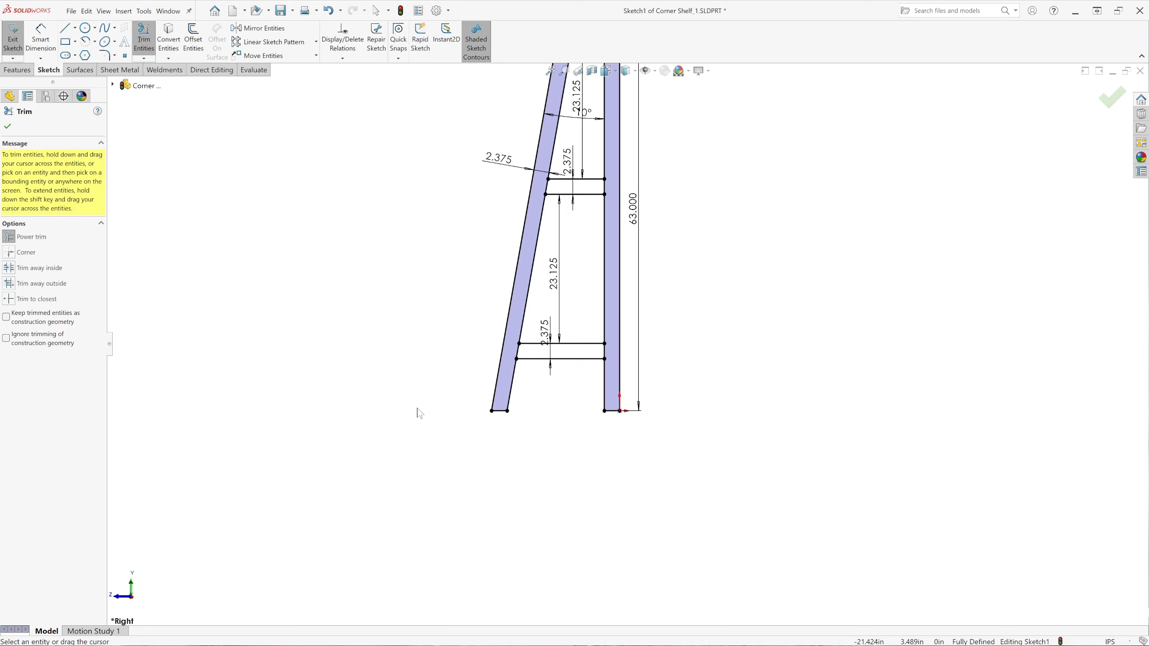
scroll(636, 267, down, 3)
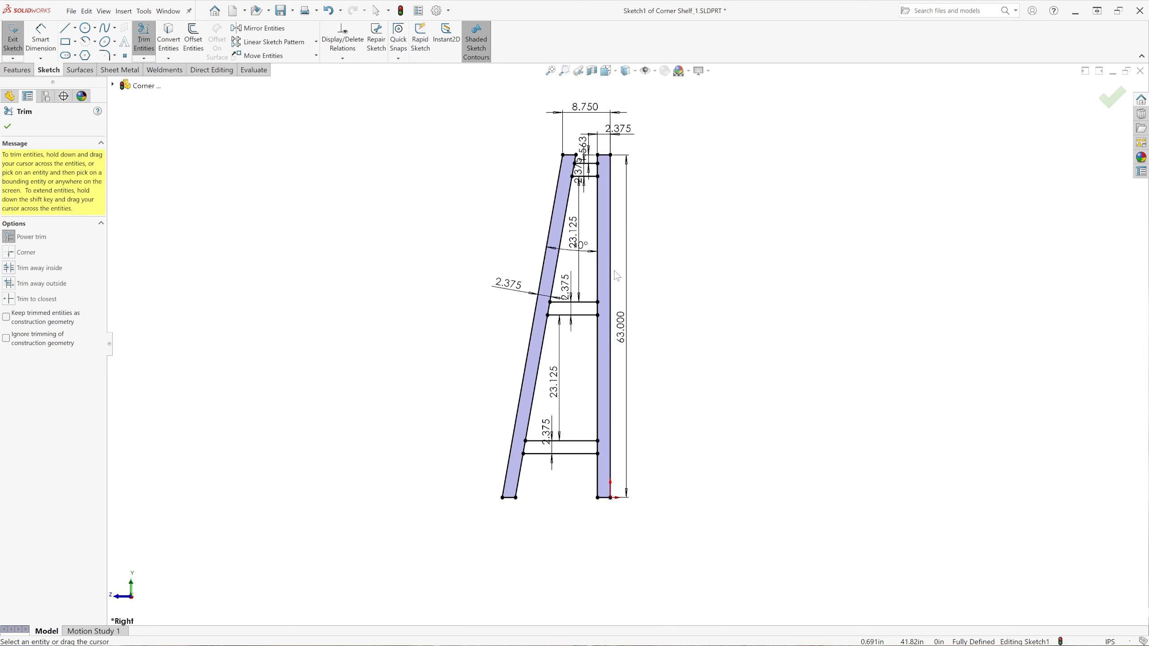
click(11, 128)
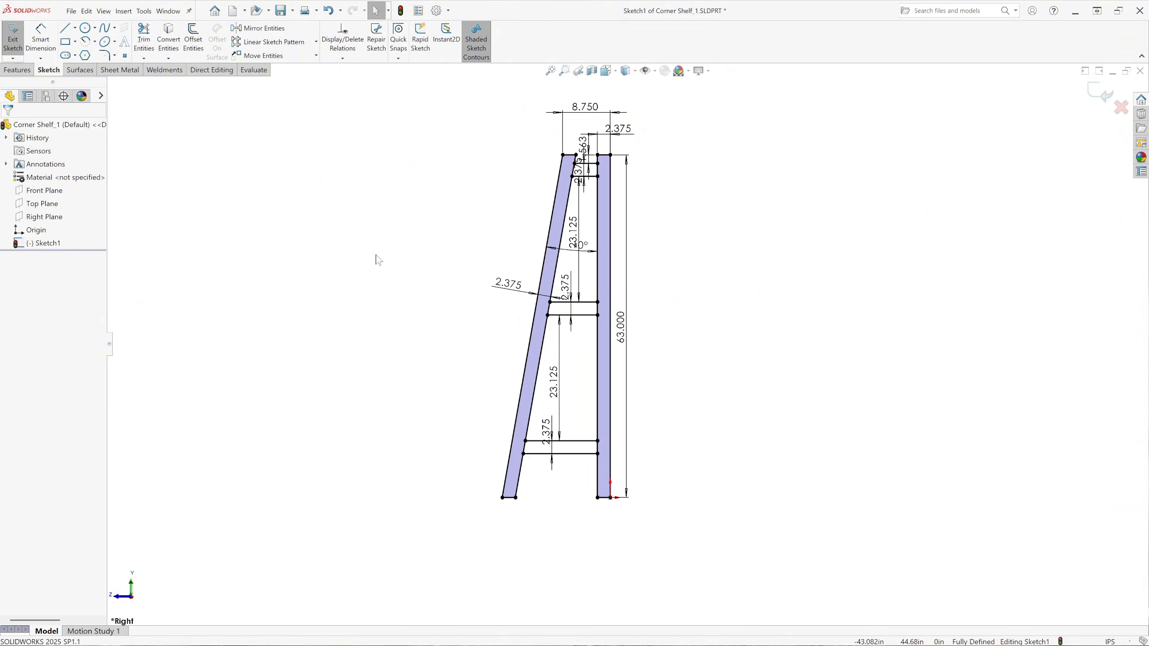
Start a boss extrusion of the leg and member sketch with a blind depth of 0.75 in.
key(z)
click(17, 70)
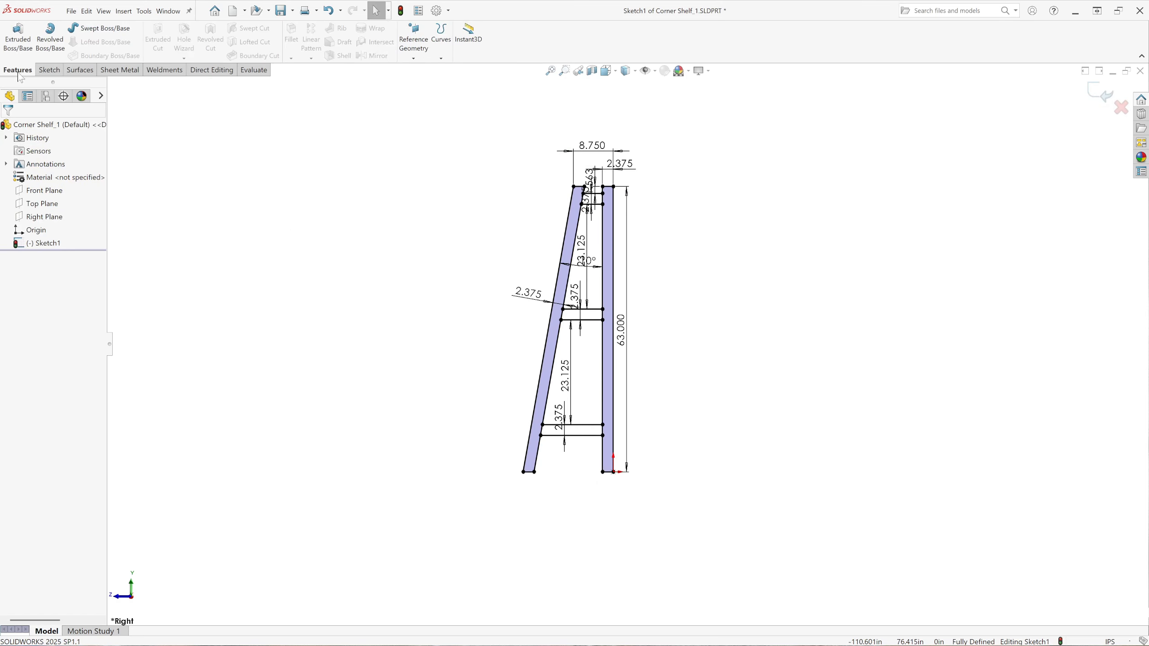
click(17, 48)
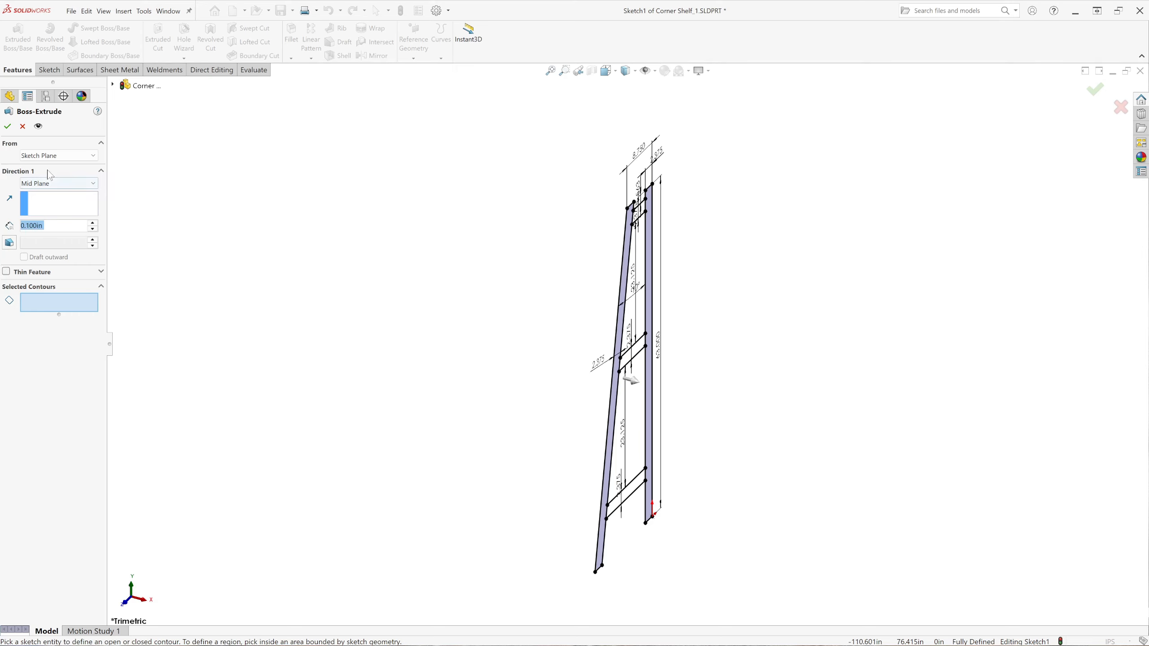
click(92, 184)
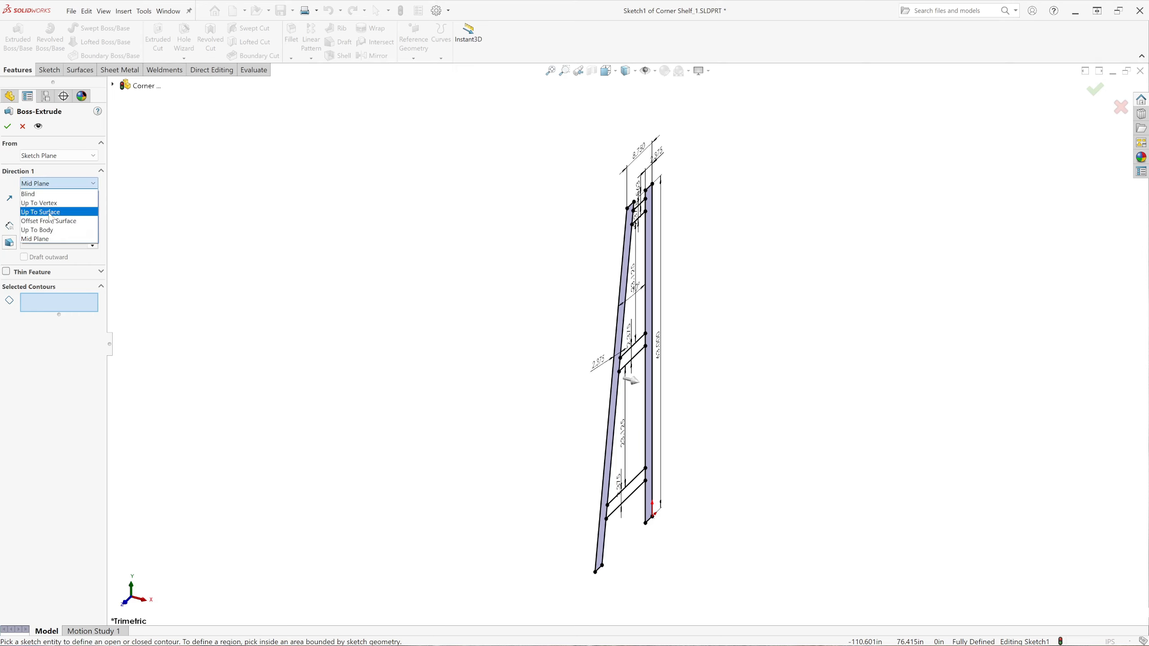
click(45, 192)
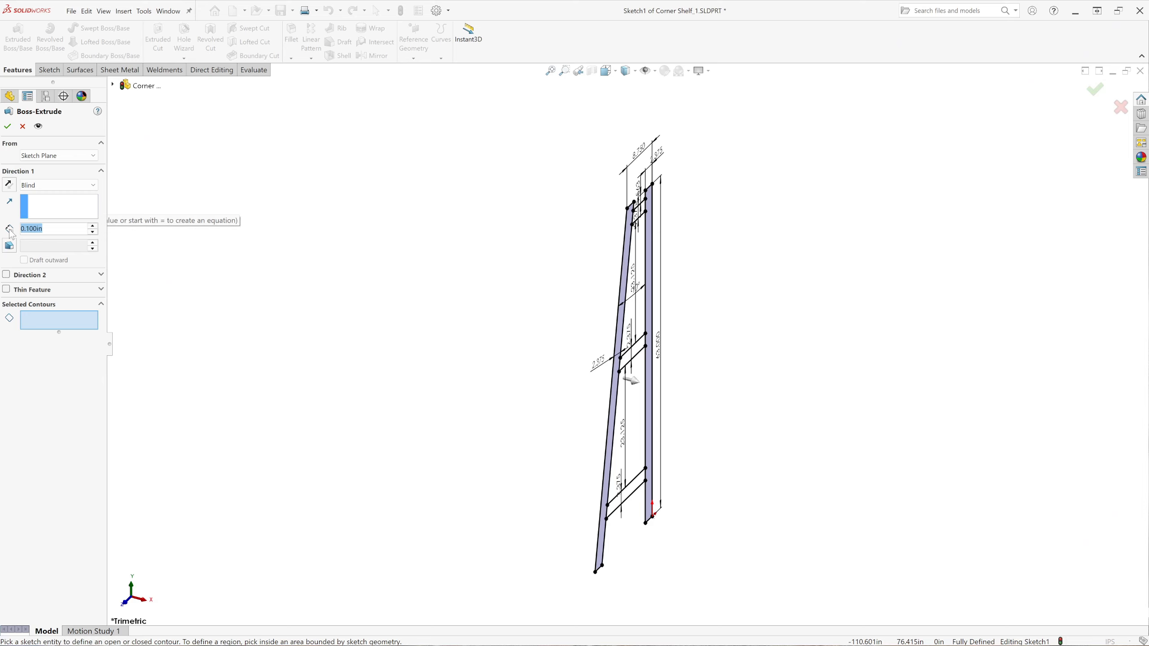
text(.75)
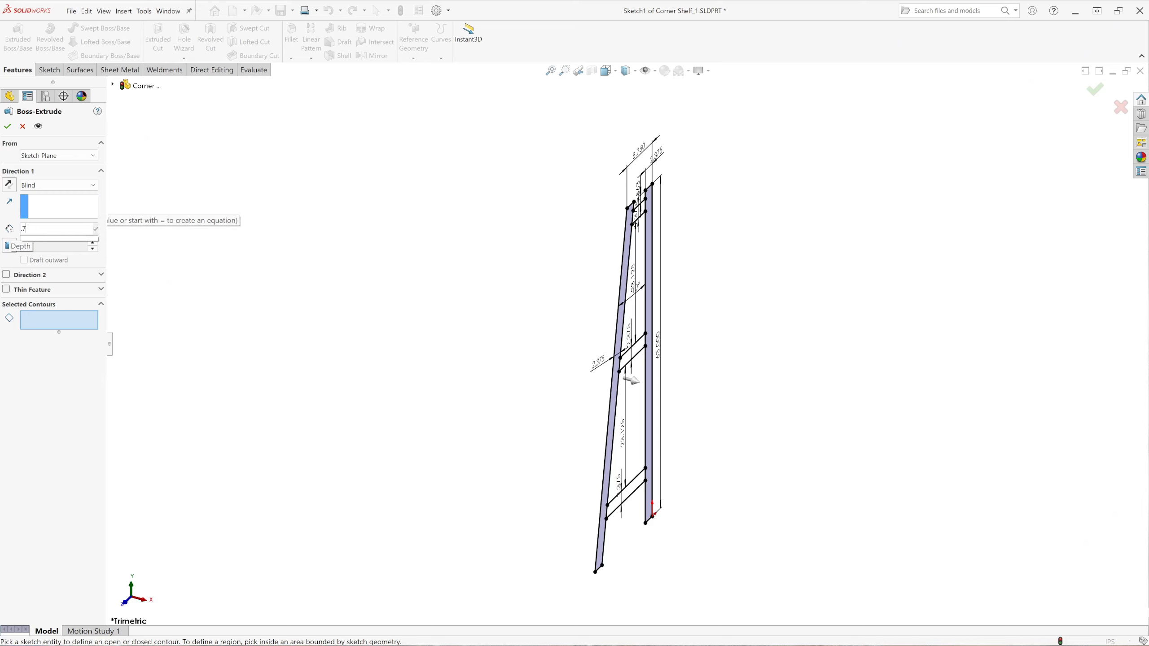
key(Return)
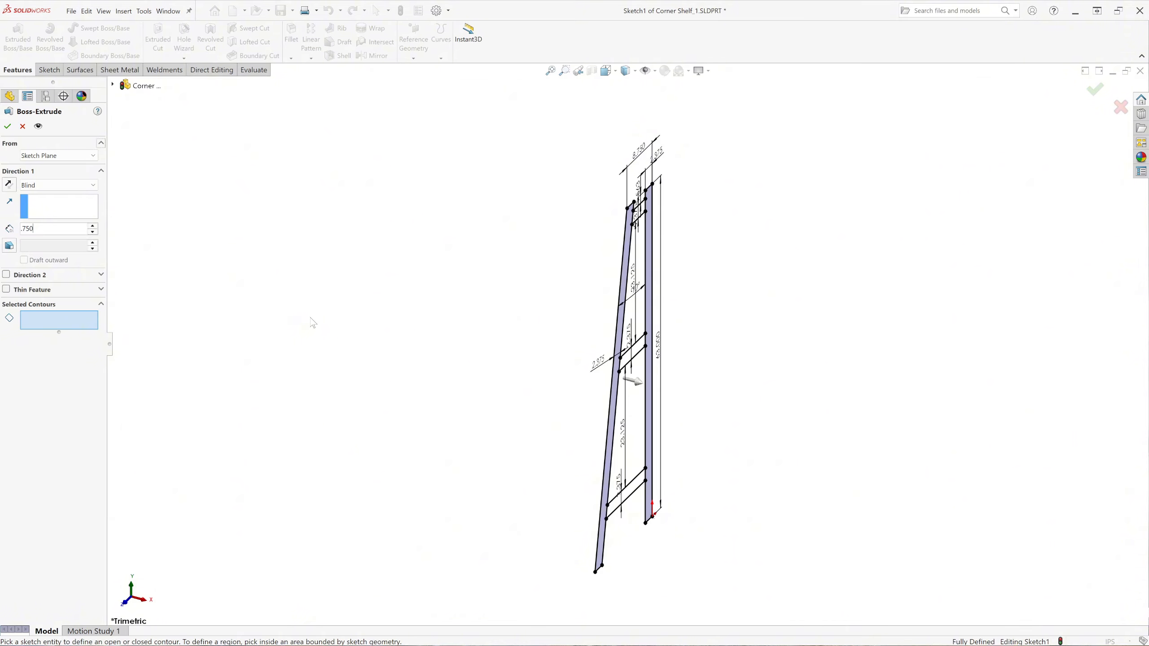
Choose the vertical and slanted leg regions as the contours and complete their extrusion.
scroll(669, 498, down, 5)
scroll(621, 543, down, 3)
scroll(620, 542, up, 3)
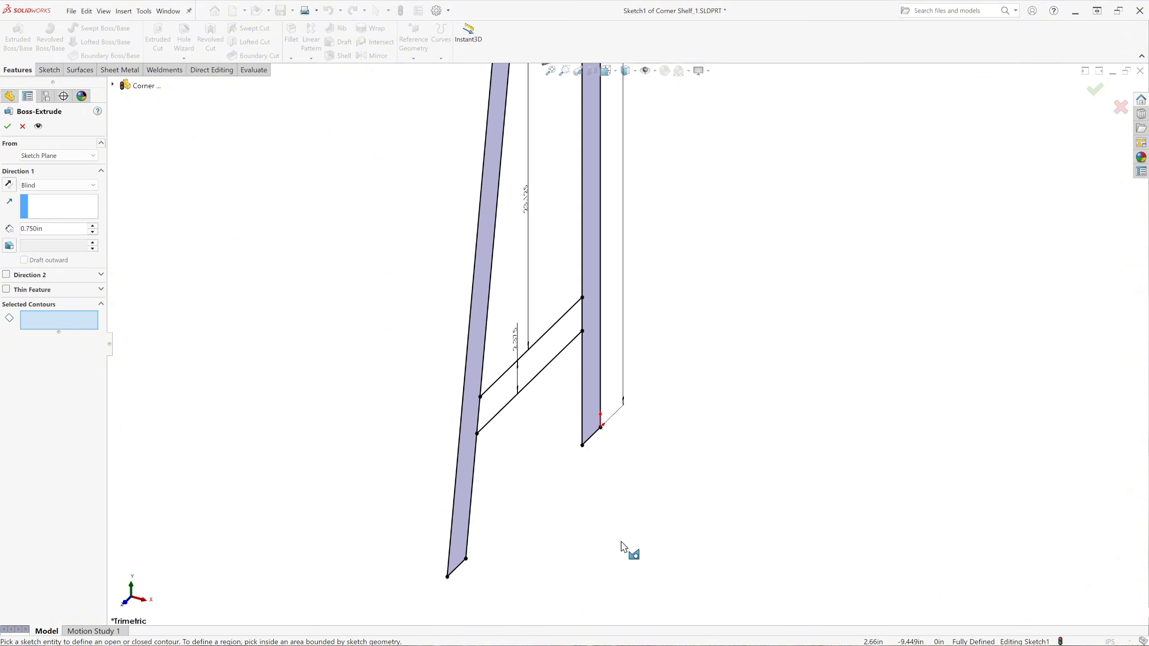
scroll(590, 448, up, 4)
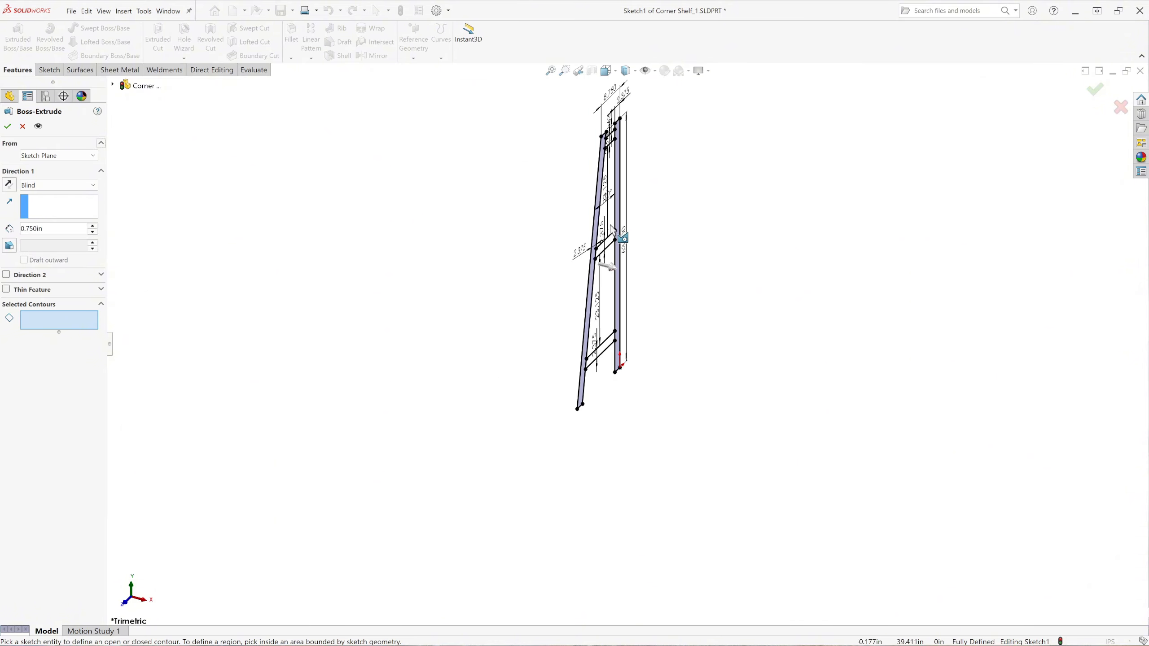
scroll(618, 236, down, 4)
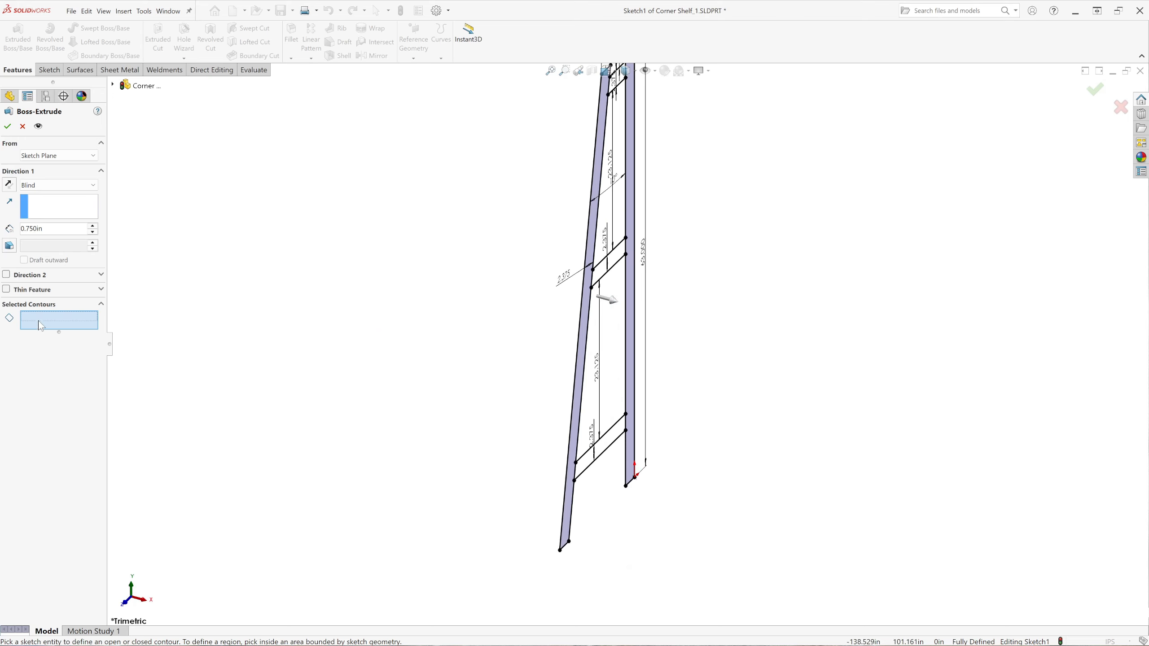
scroll(630, 198, up, 2)
scroll(630, 238, down, 4)
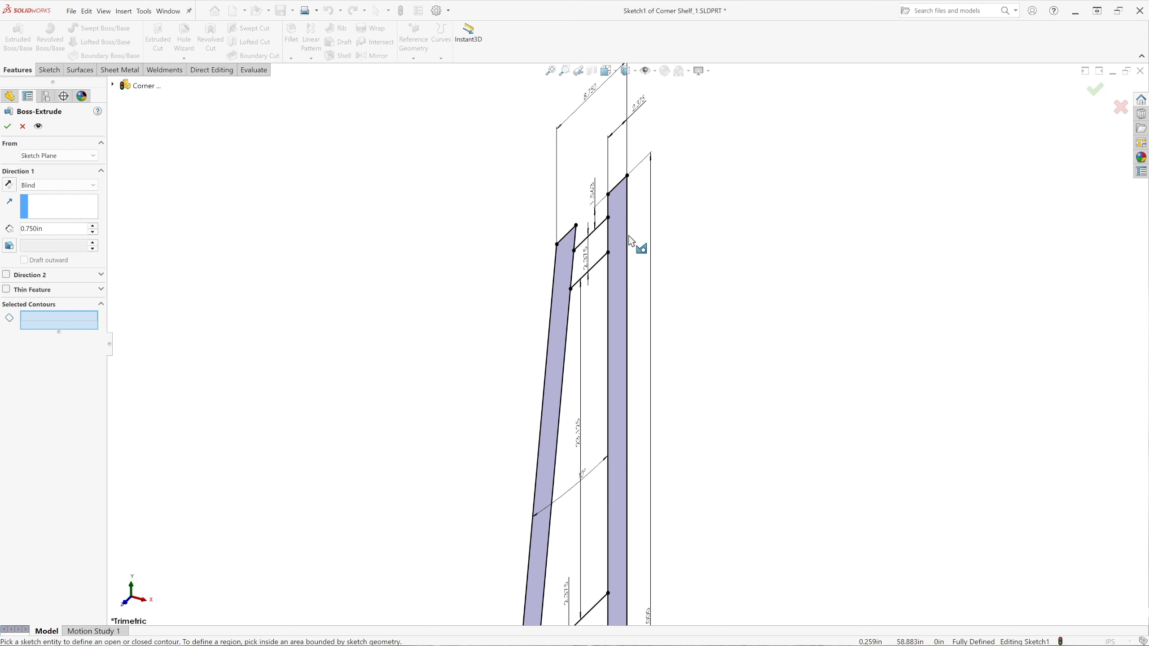
click(620, 255)
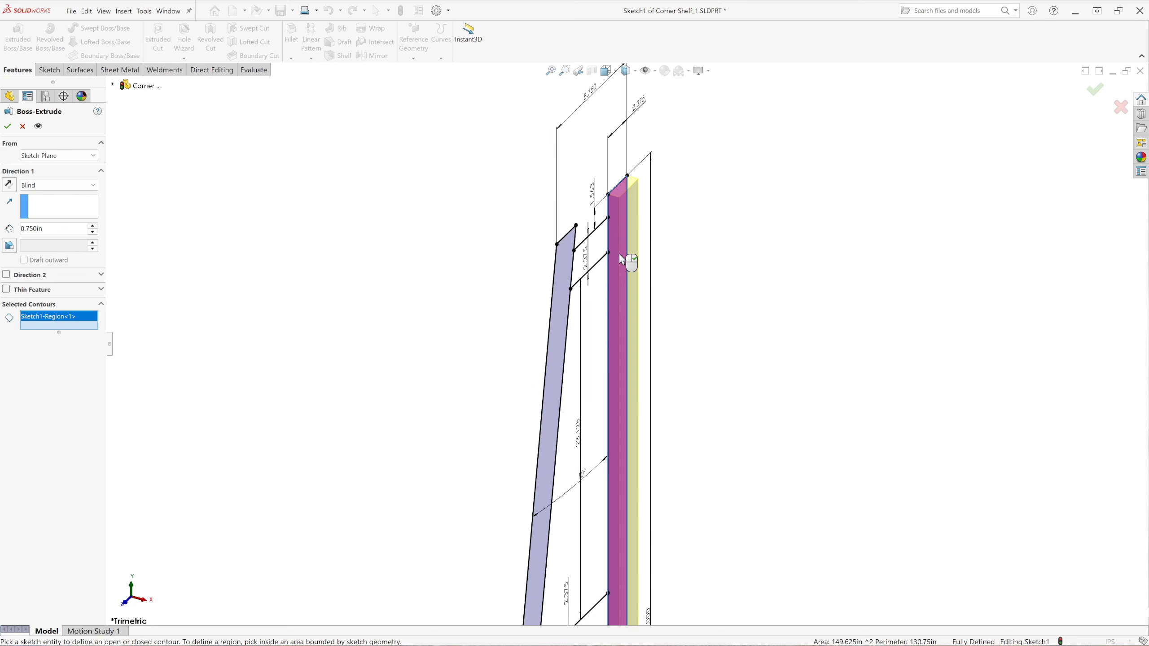
click(557, 351)
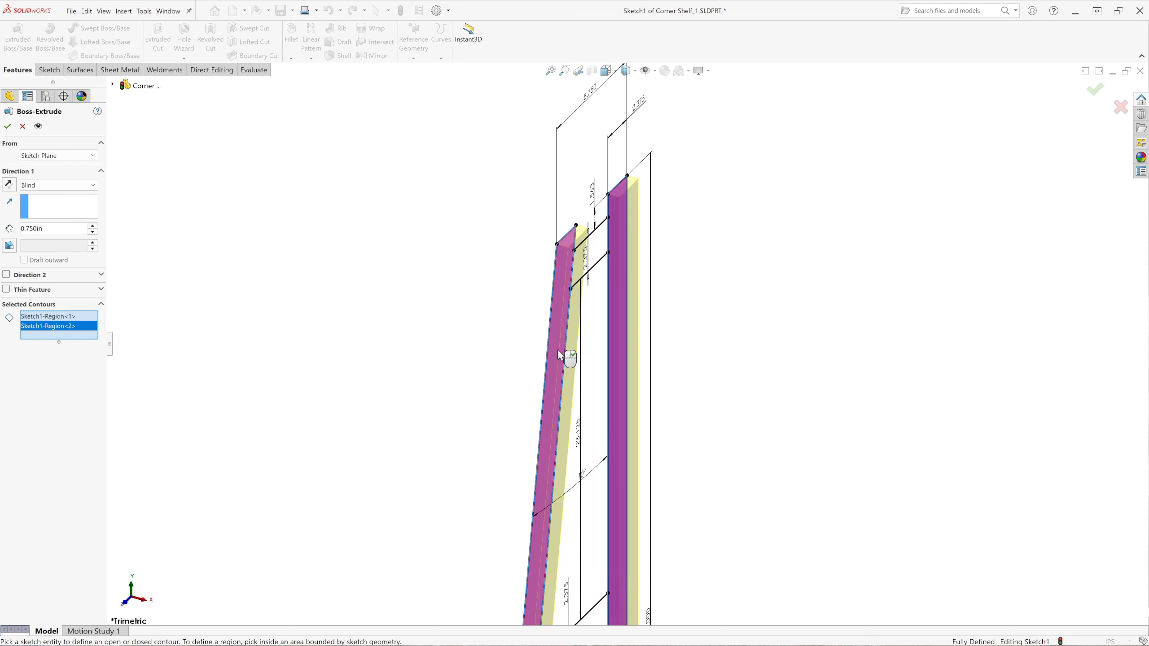
scroll(441, 287, up, 2)
scroll(535, 383, up, 2)
scroll(638, 439, down, 1)
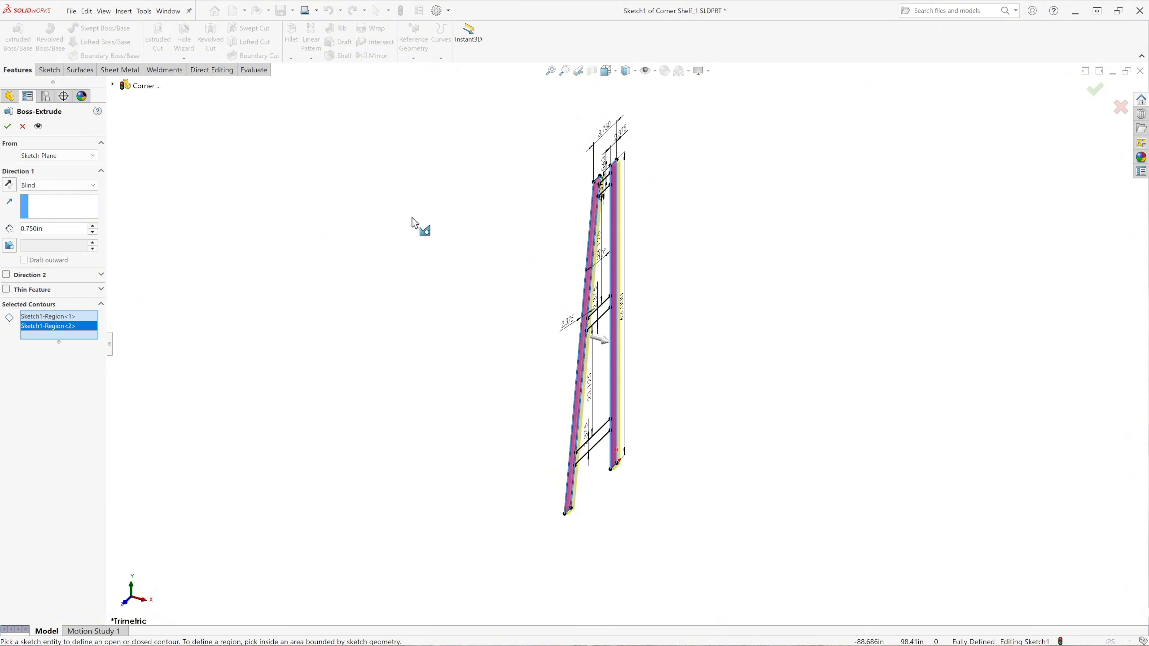
click(8, 127)
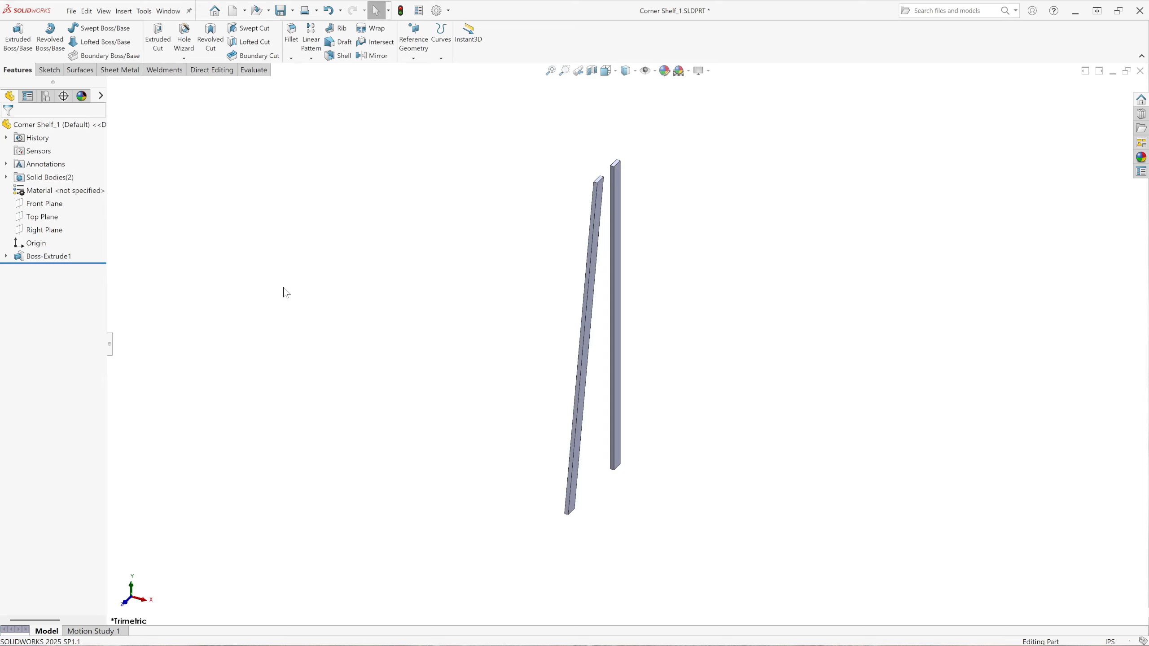
Extrude the upper, middle and bottom horizontal member regions of Sketch1 0.75 in as separate bodies.
click(6, 257)
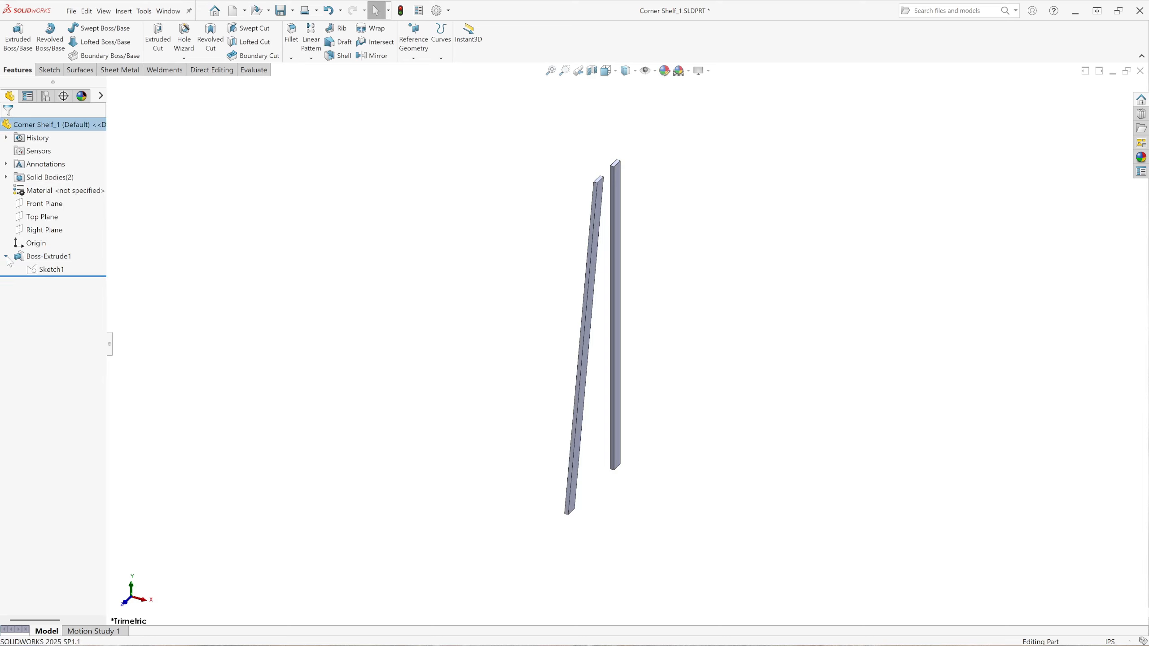
click(61, 270)
click(18, 38)
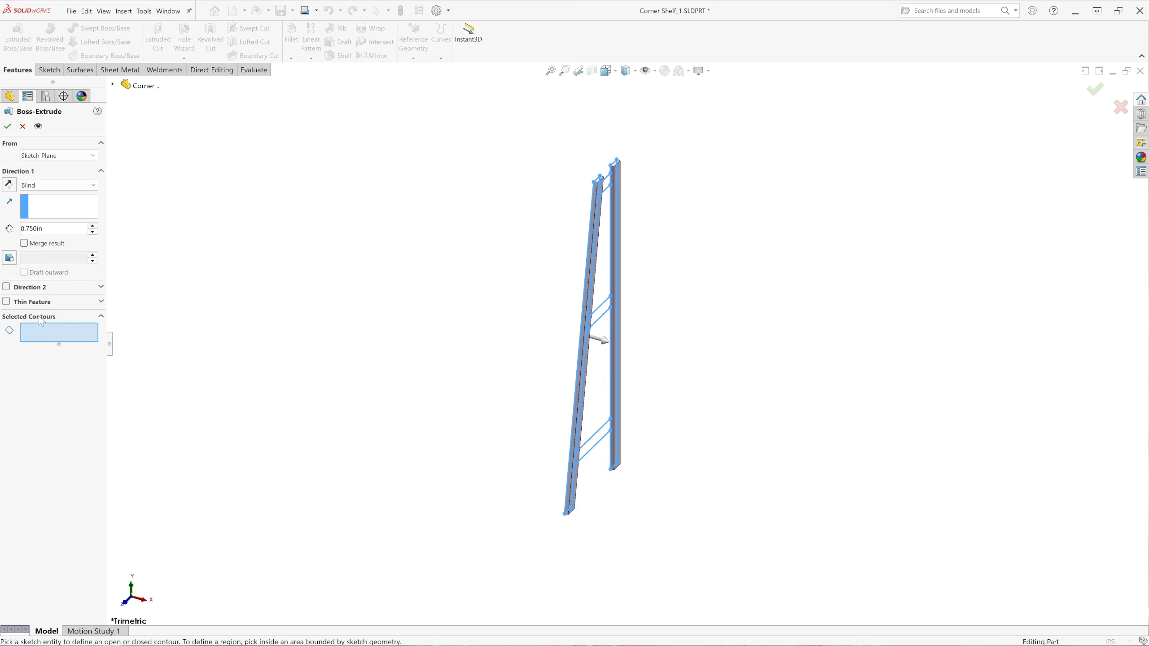
scroll(633, 249, down, 3)
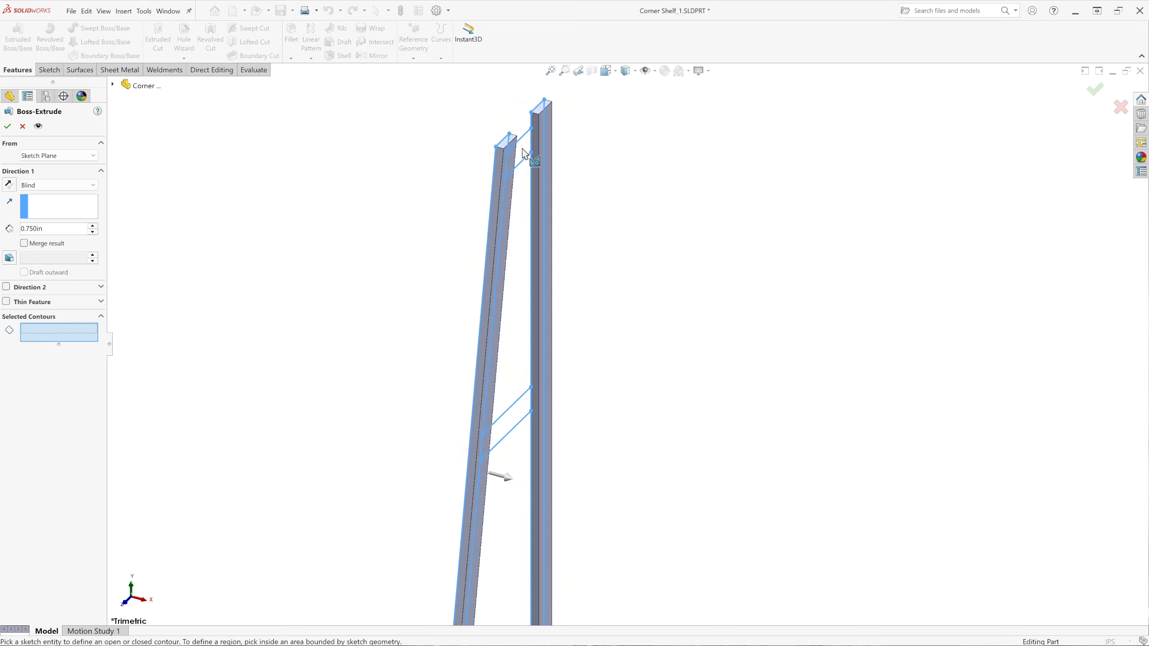
click(520, 165)
click(520, 417)
scroll(507, 283, up, 4)
scroll(584, 449, down, 4)
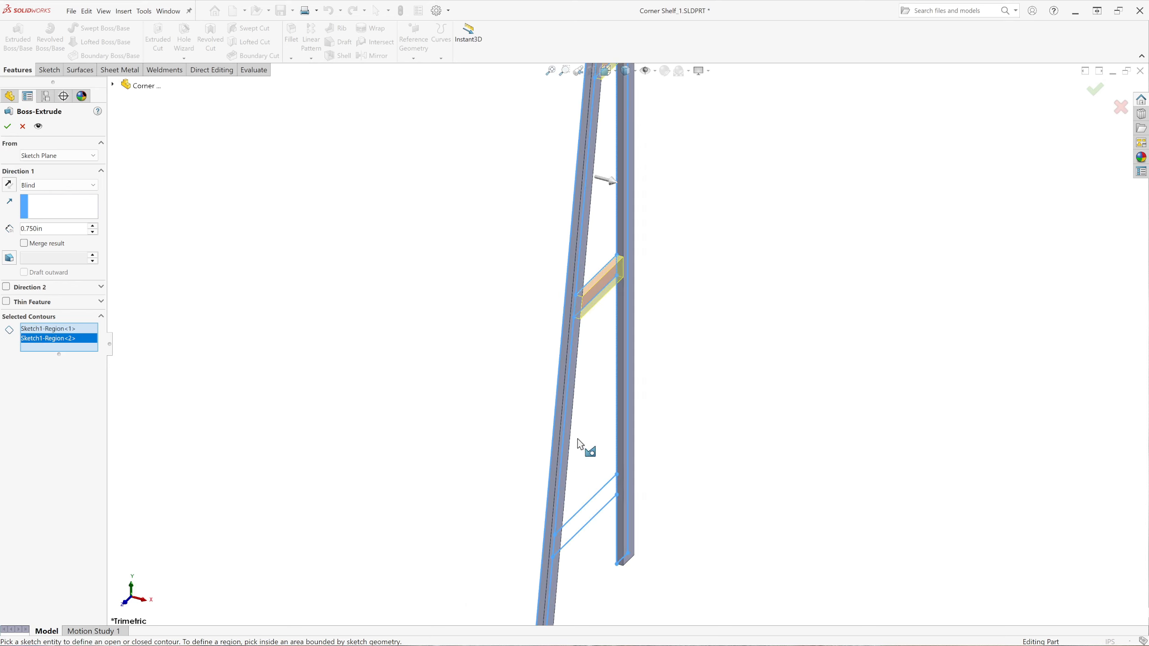
click(609, 505)
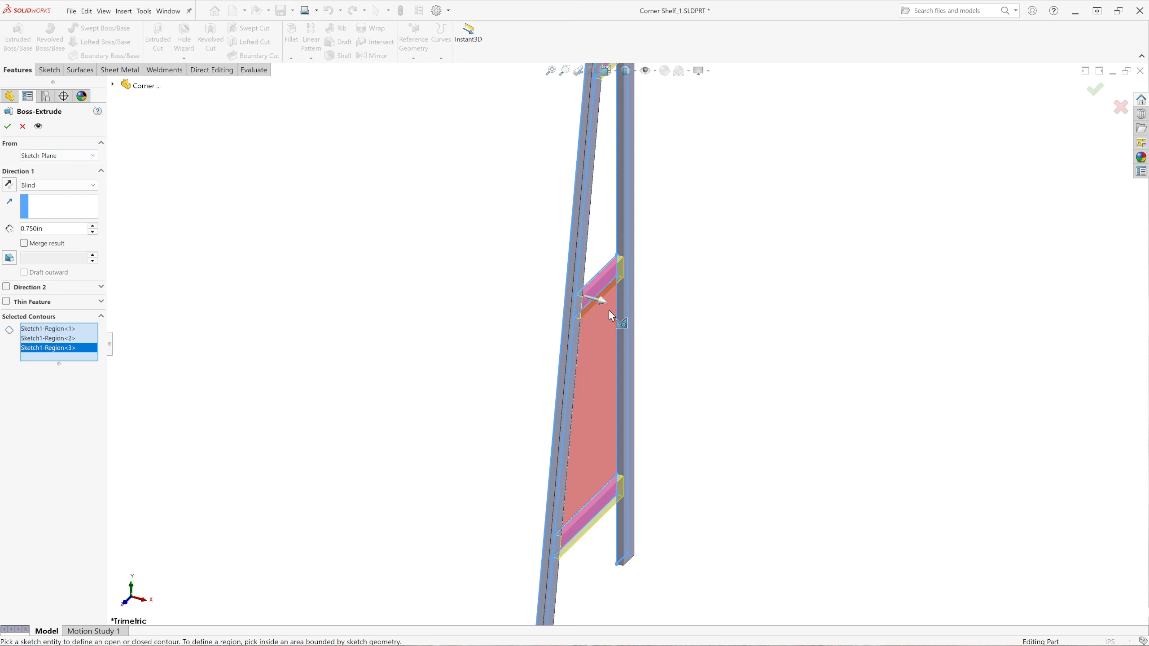
click(7, 126)
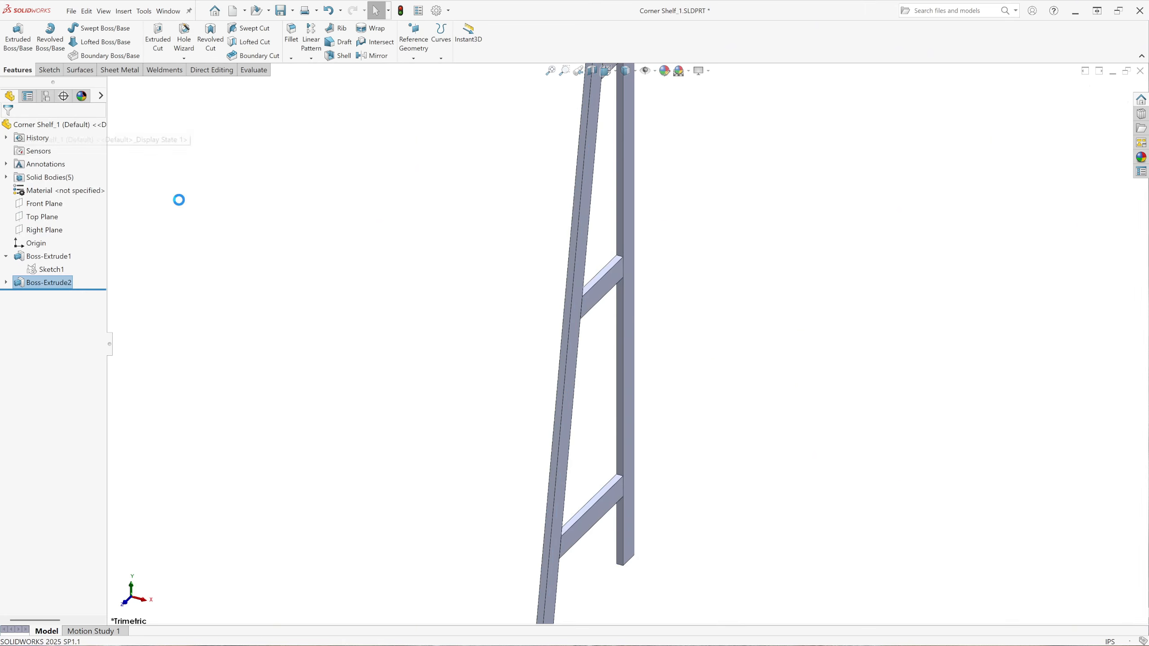
scroll(504, 422, up, 4)
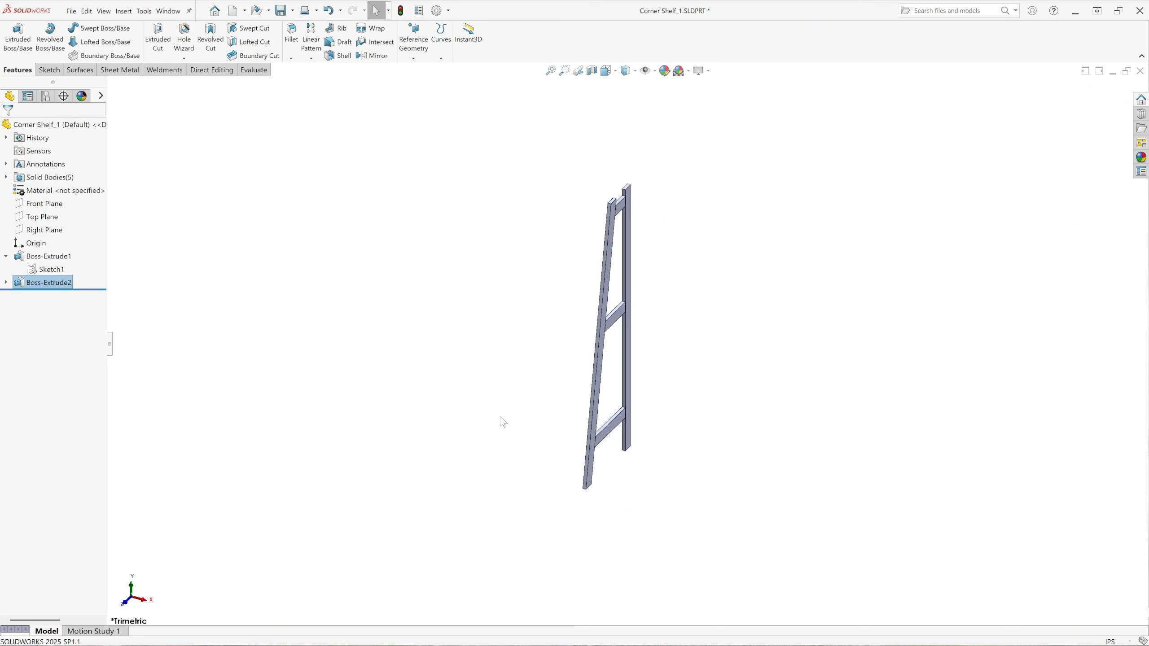
click(6, 177)
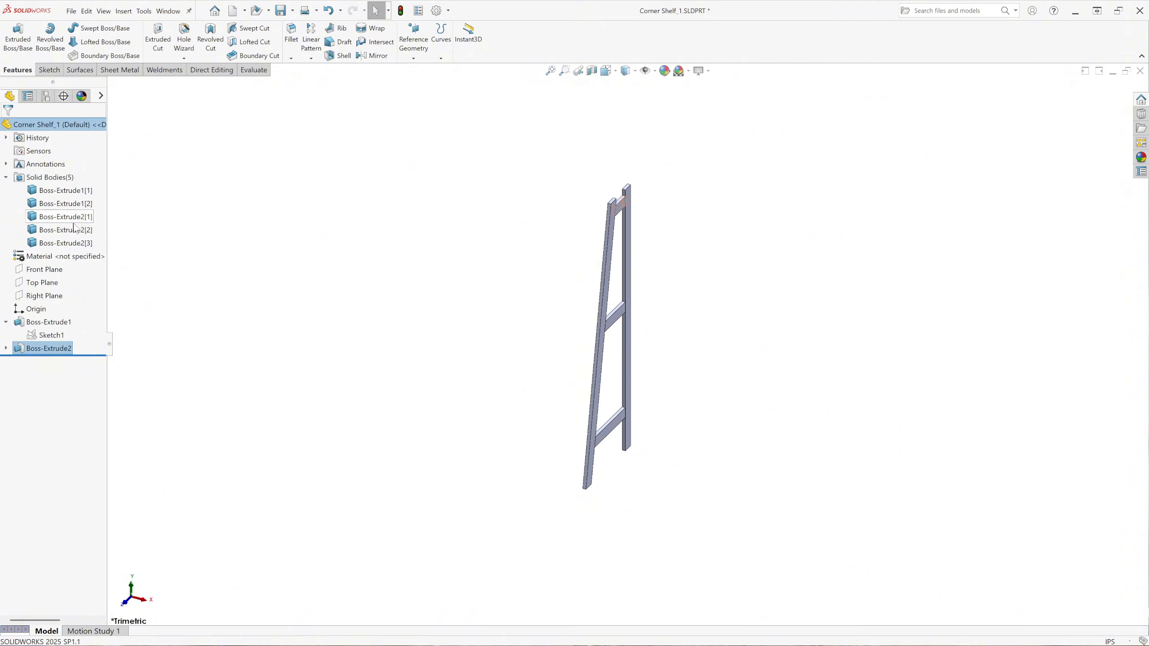
click(6, 177)
Create a reference plane midway between the two opposite broad faces of the upper horizontal member.
scroll(669, 252, down, 4)
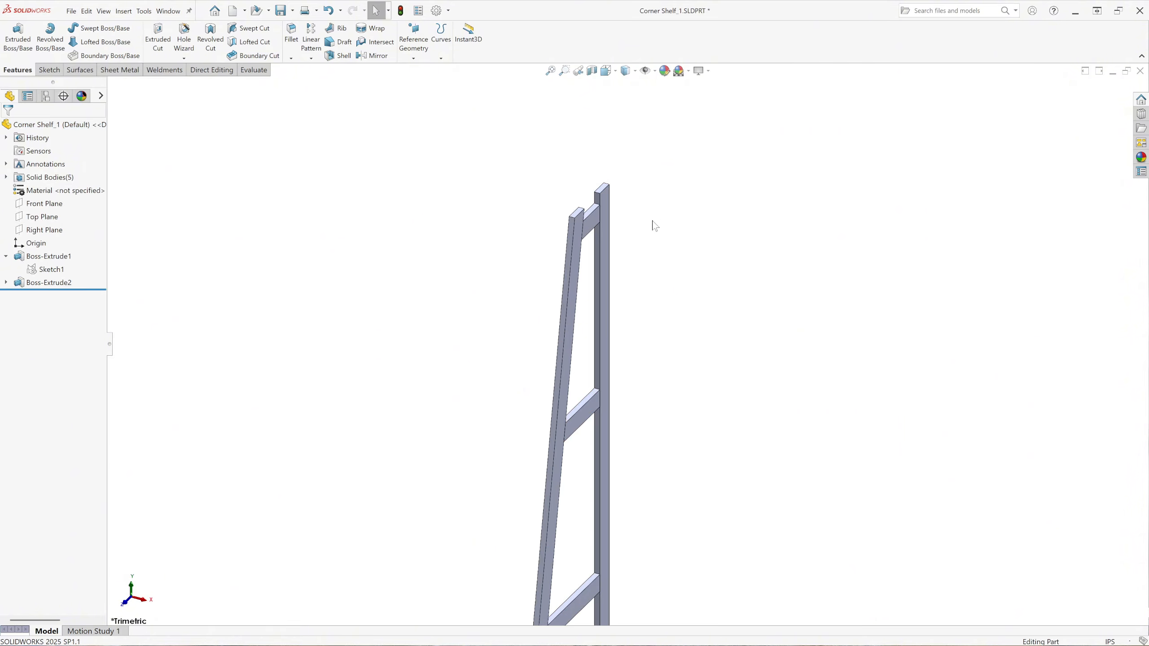
scroll(482, 175, down, 1)
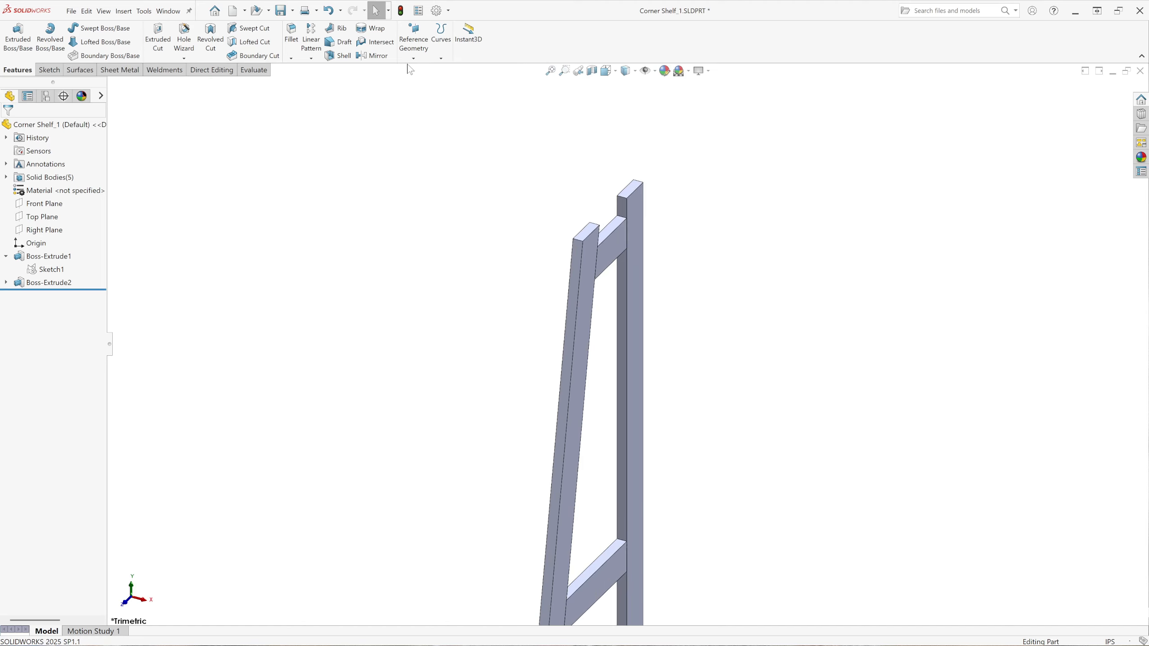
click(414, 45)
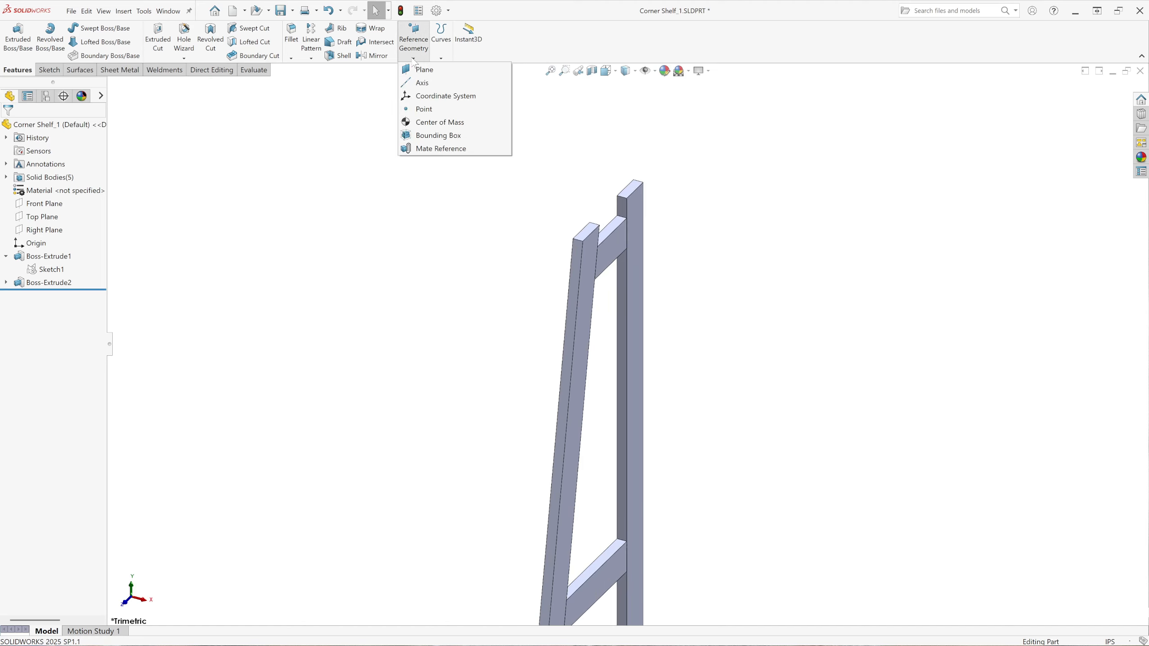
click(425, 71)
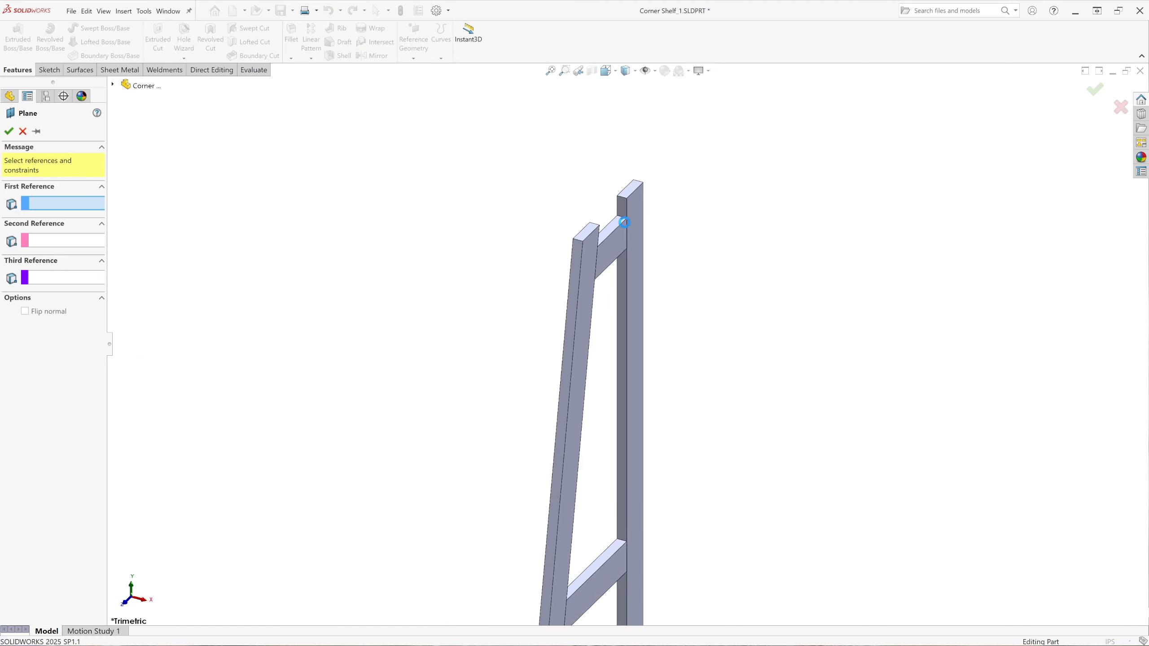
click(613, 251)
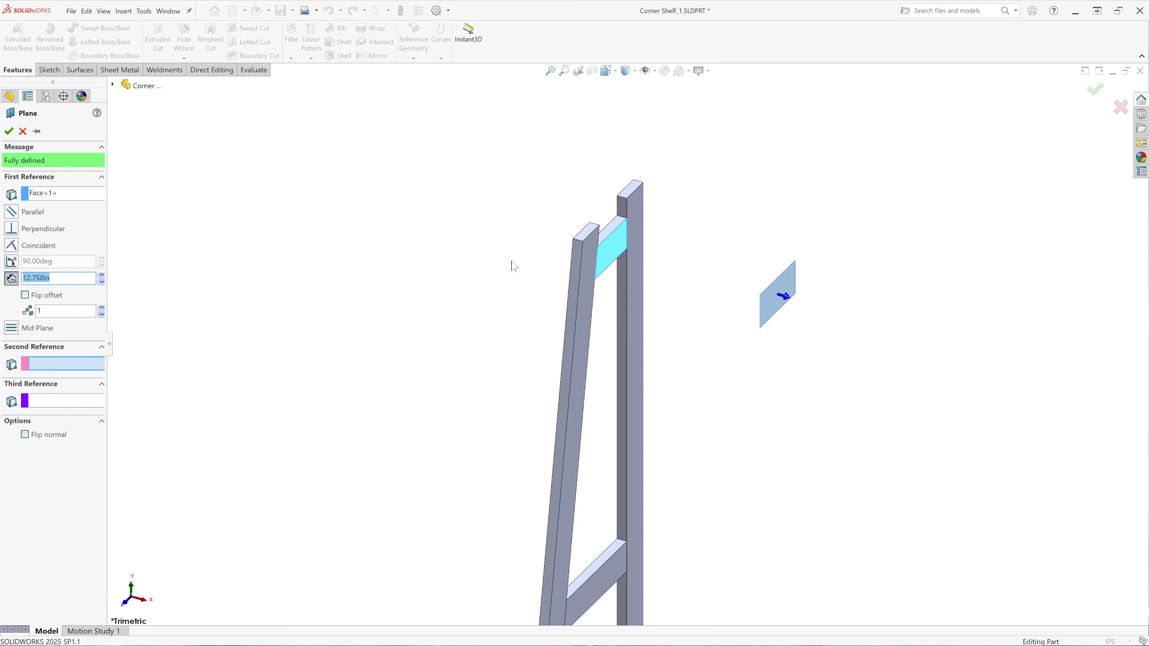
middle_drag(510, 263, 569, 257)
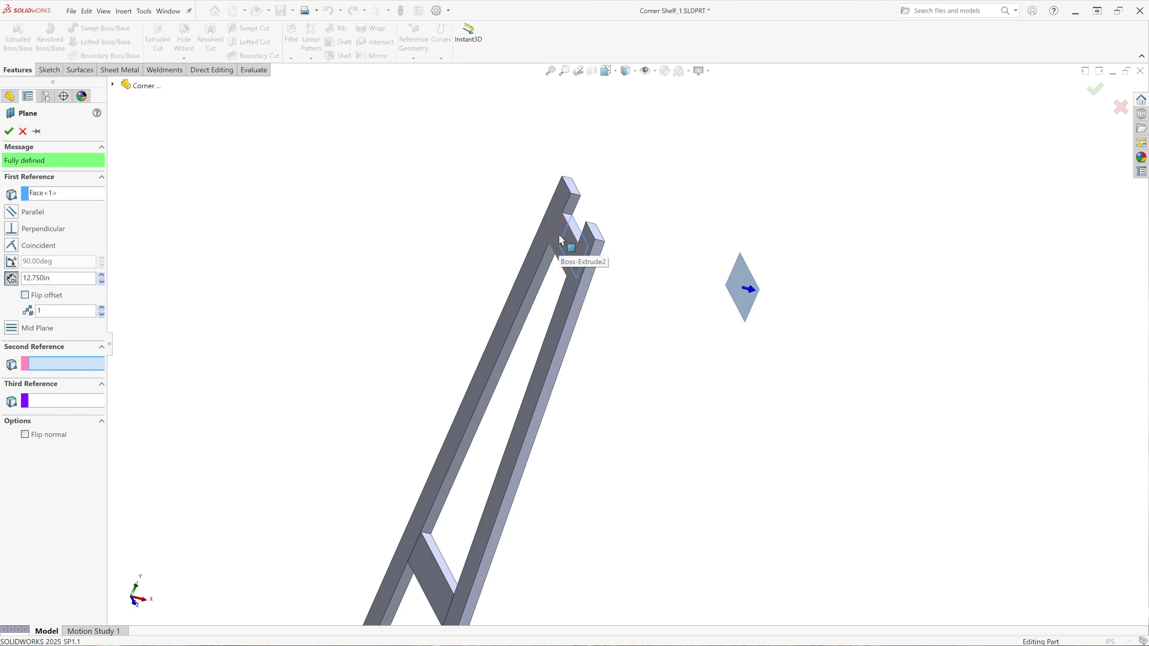
click(561, 240)
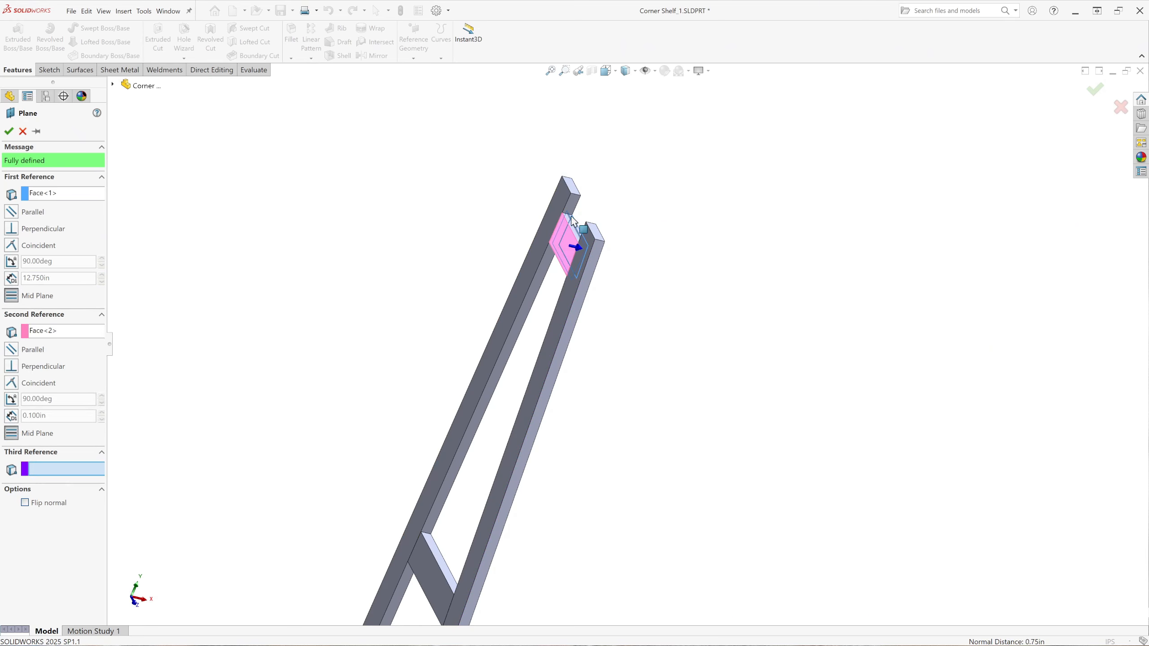
click(607, 70)
click(630, 115)
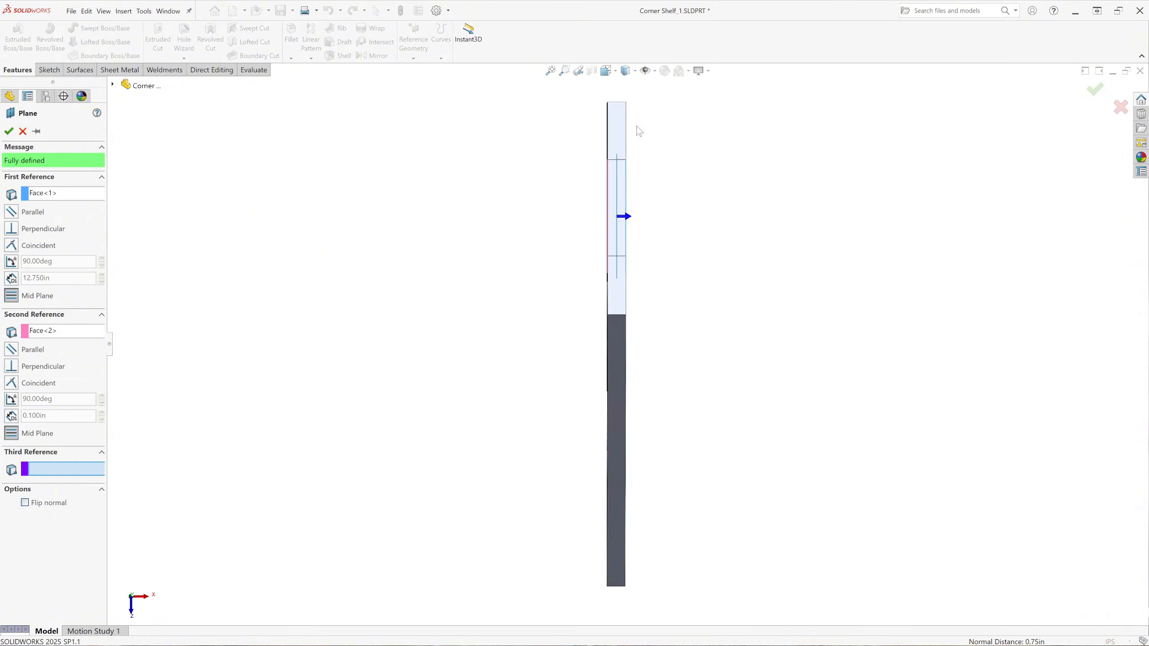
scroll(638, 172, down, 3)
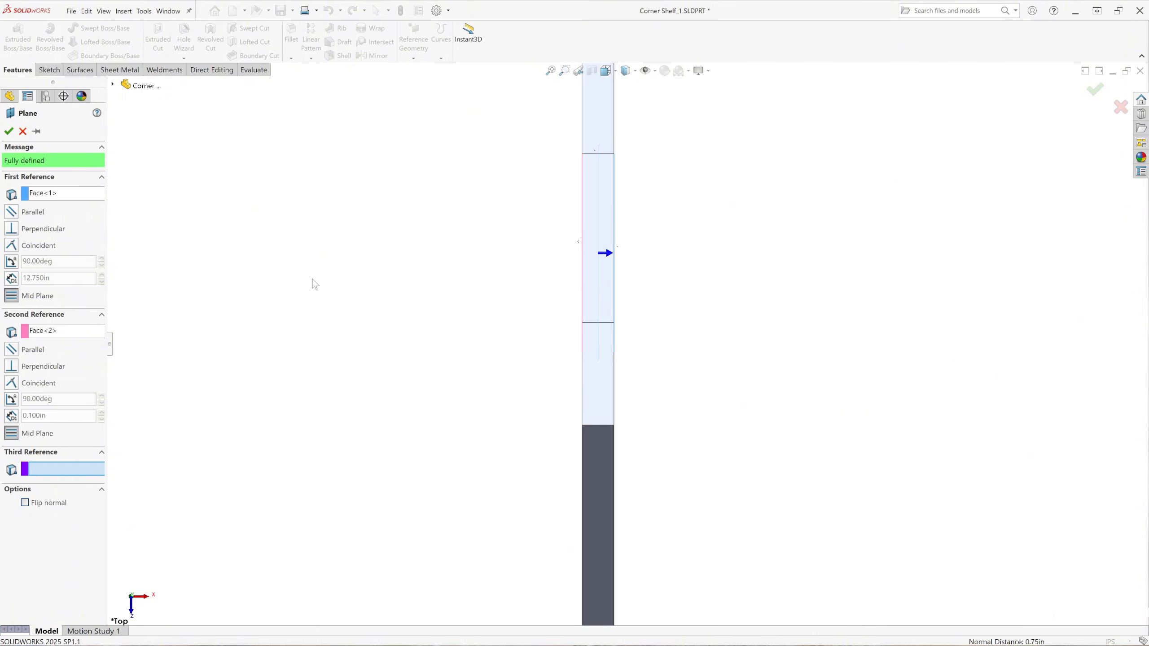
click(11, 133)
Examine the new mid plane's position within the upper horizontal member in the Dimetric view.
click(606, 70)
click(664, 102)
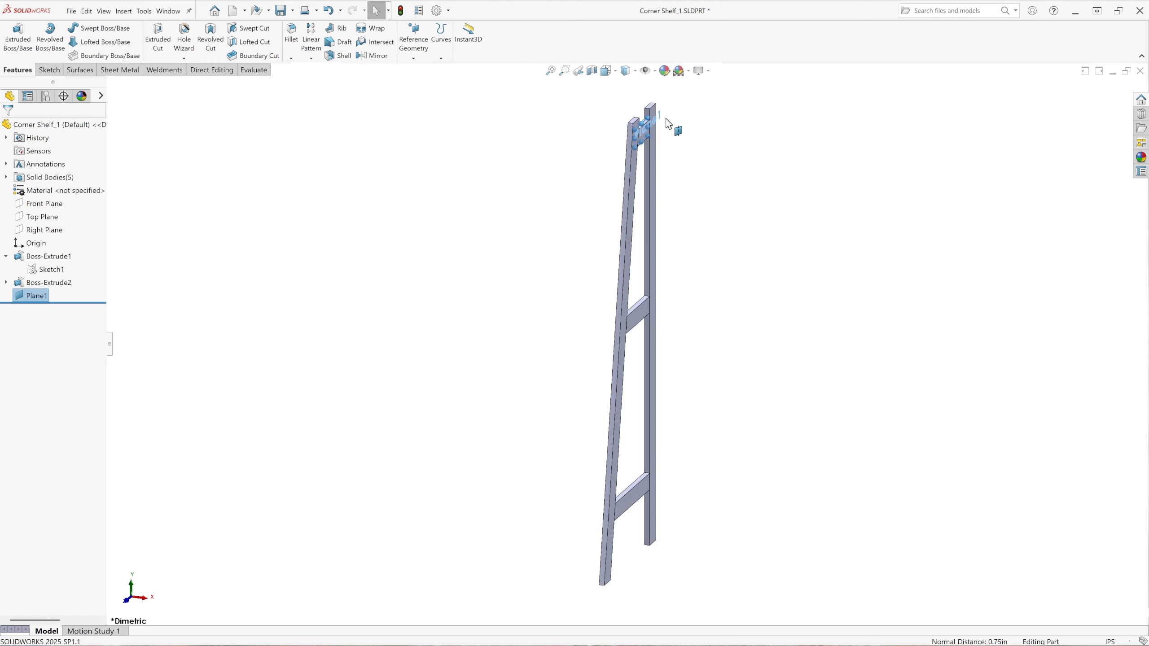
scroll(669, 123, down, 10)
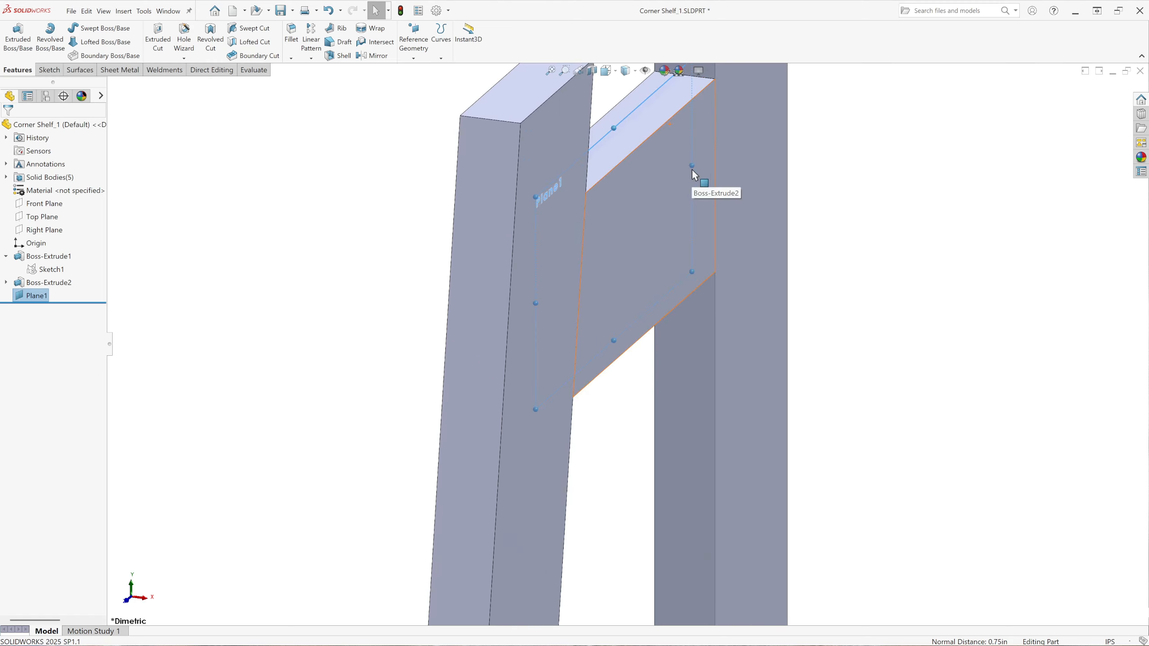
scroll(691, 169, up, 4)
scroll(637, 267, up, 3)
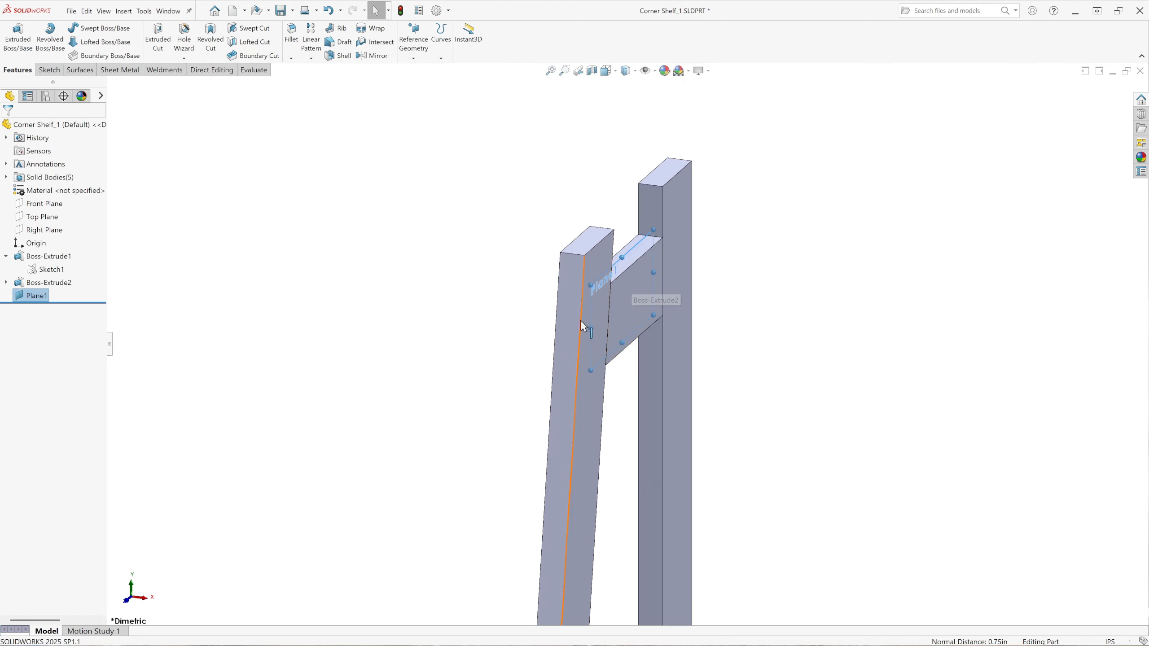
click(599, 166)
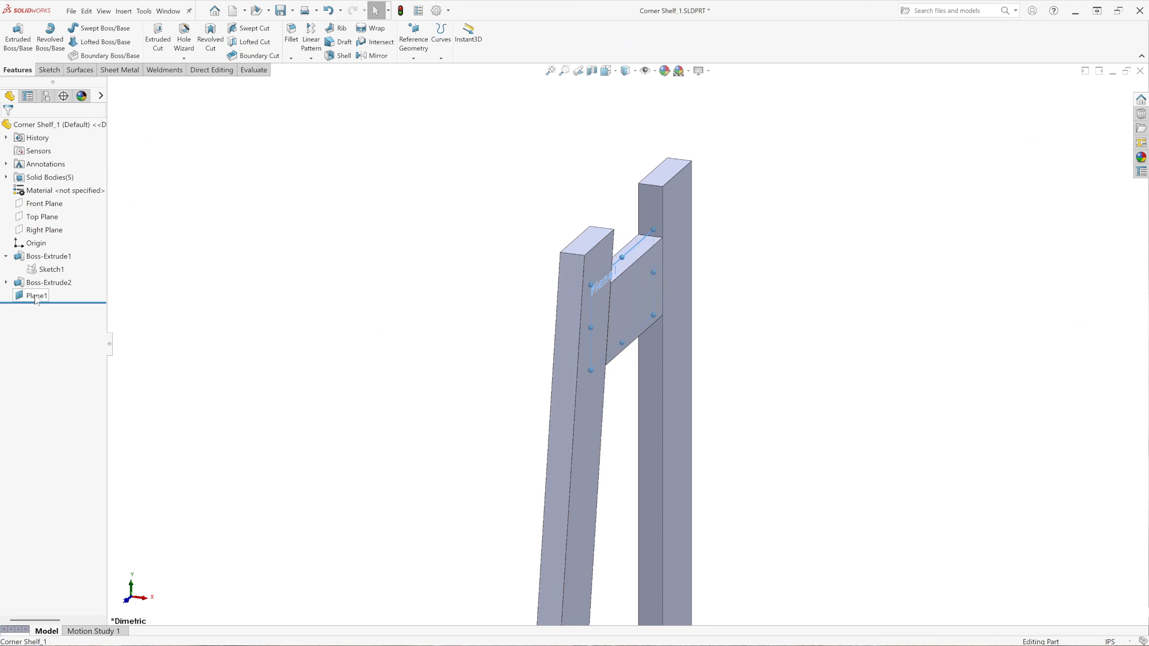
Start a sketch on the mid plane and draw a rectangle about 2.01 by 0.24 in across the upper member and vertical leg joint.
click(647, 244)
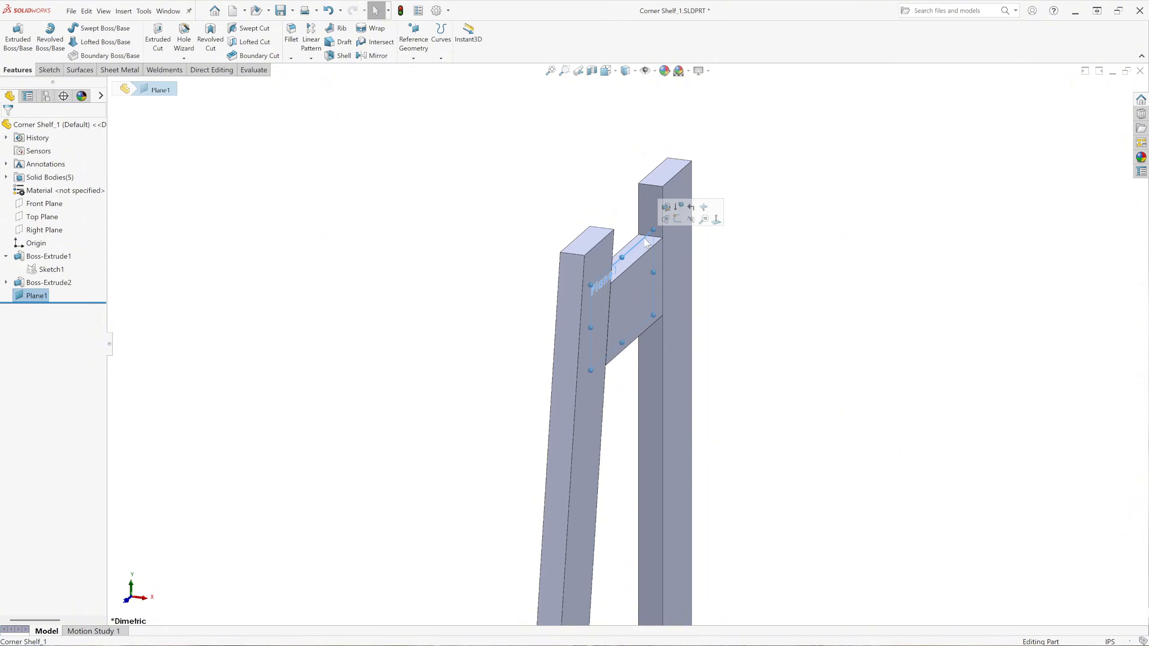
click(679, 221)
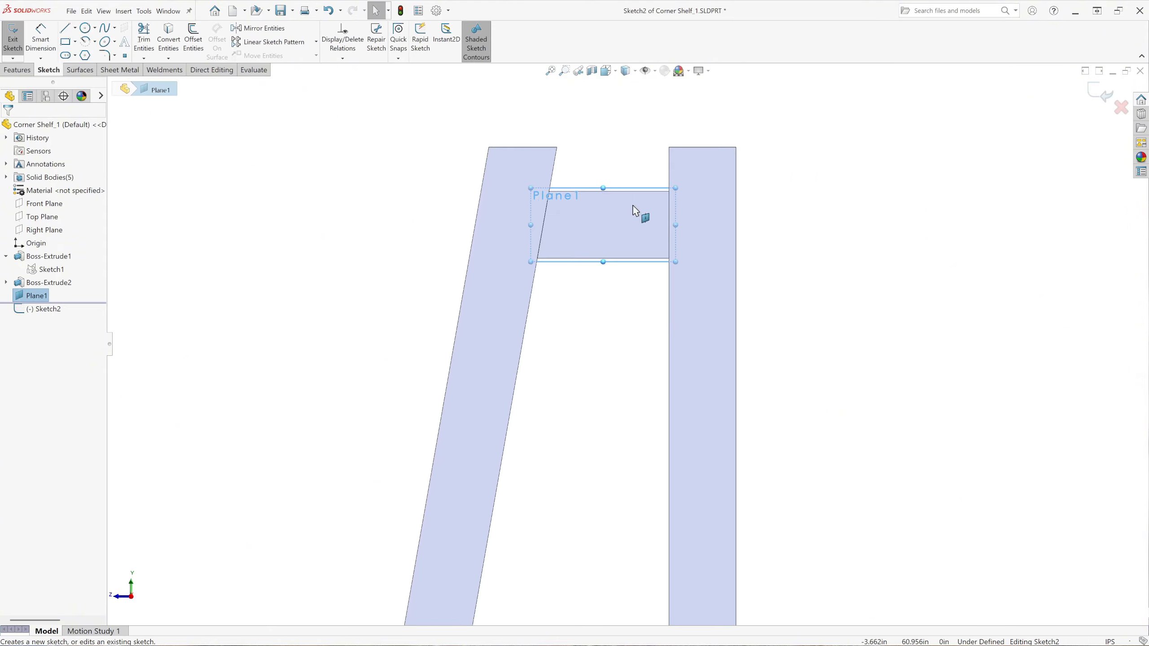
scroll(623, 158, down, 3)
click(625, 153)
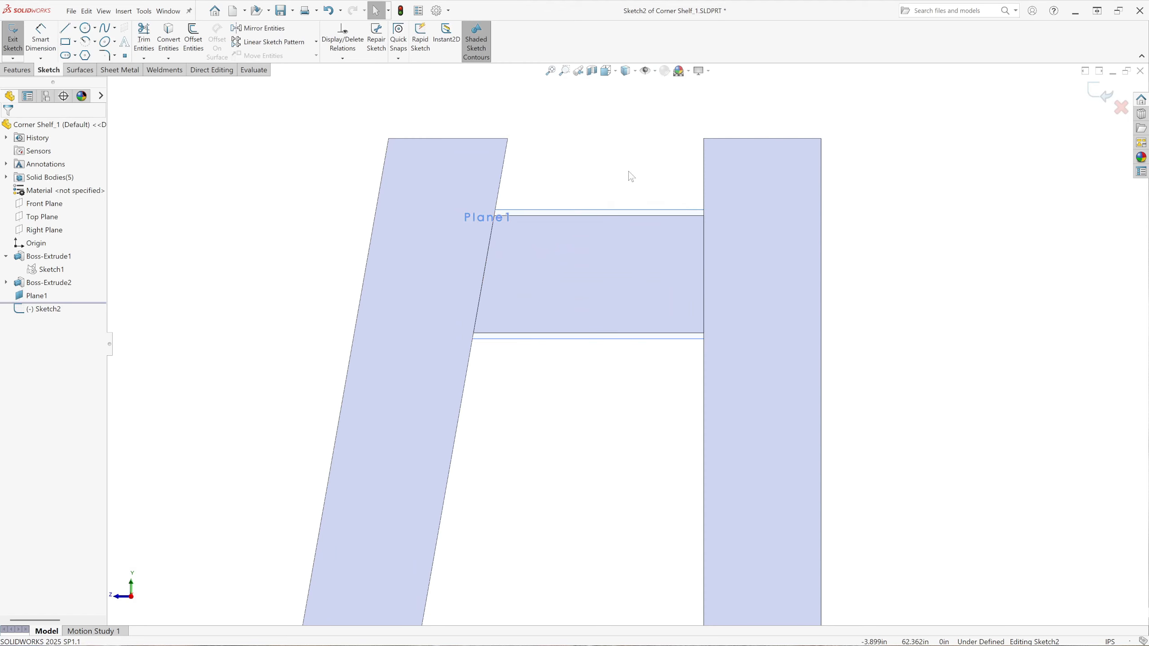
scroll(628, 171, down, 2)
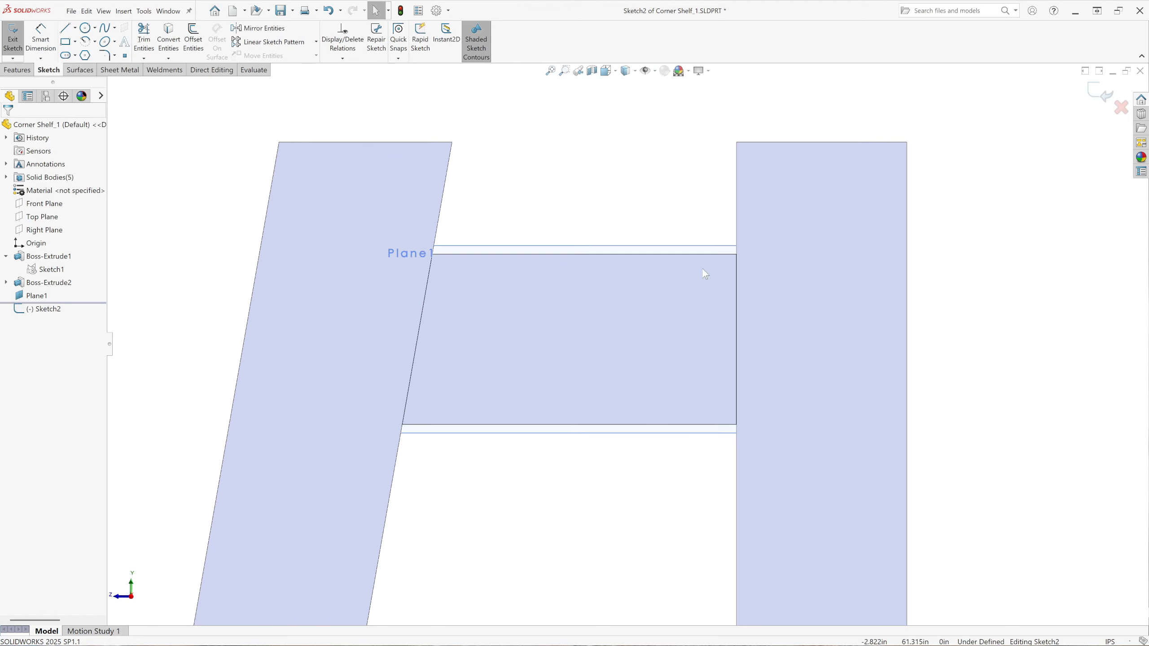
click(66, 44)
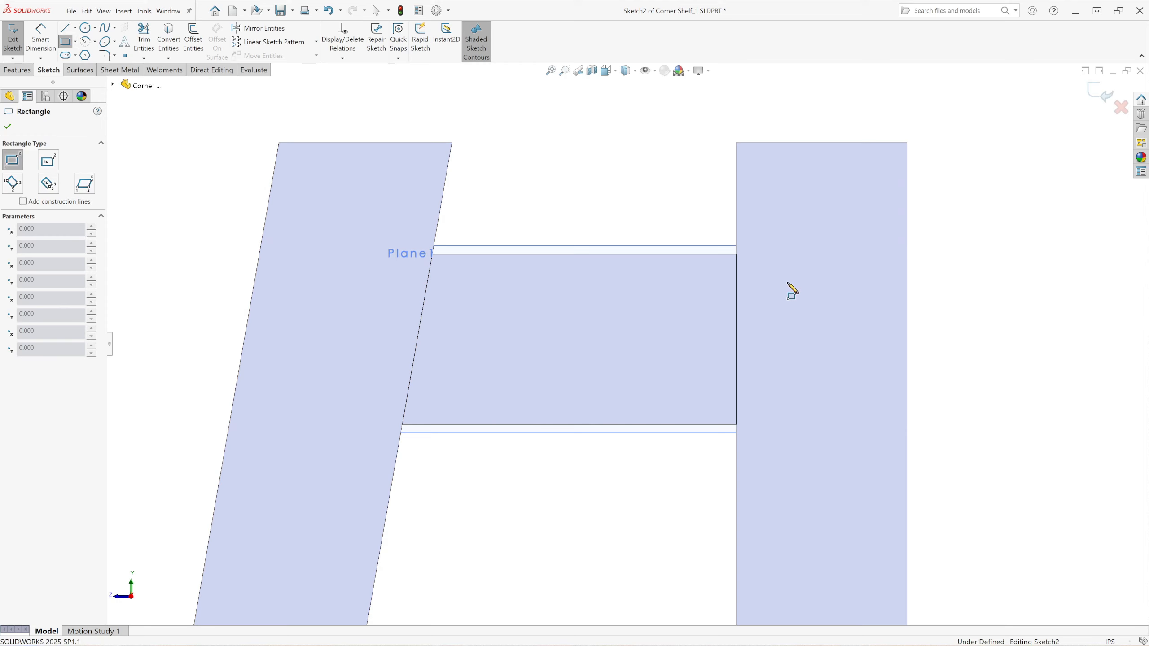
click(660, 287)
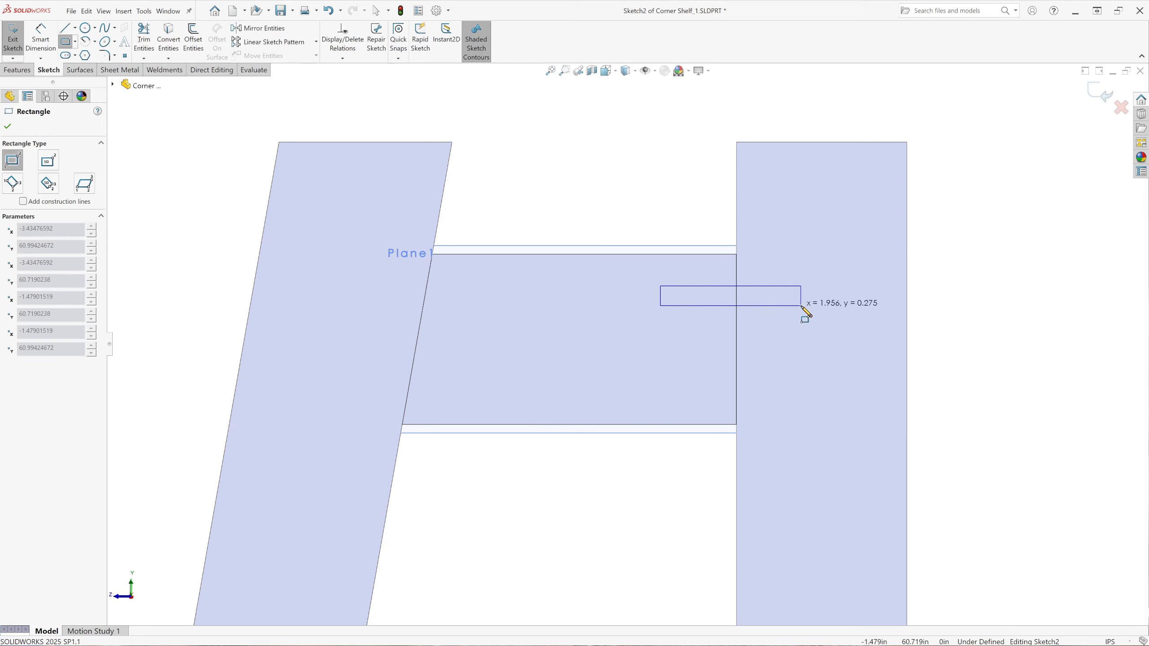
click(804, 303)
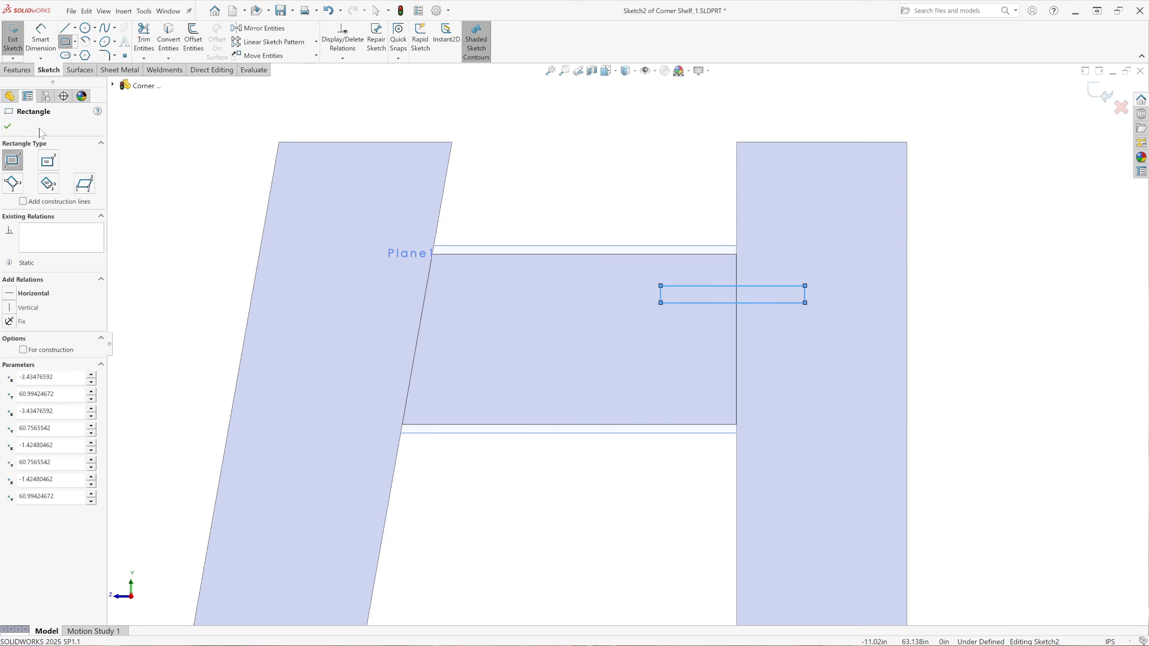
click(8, 127)
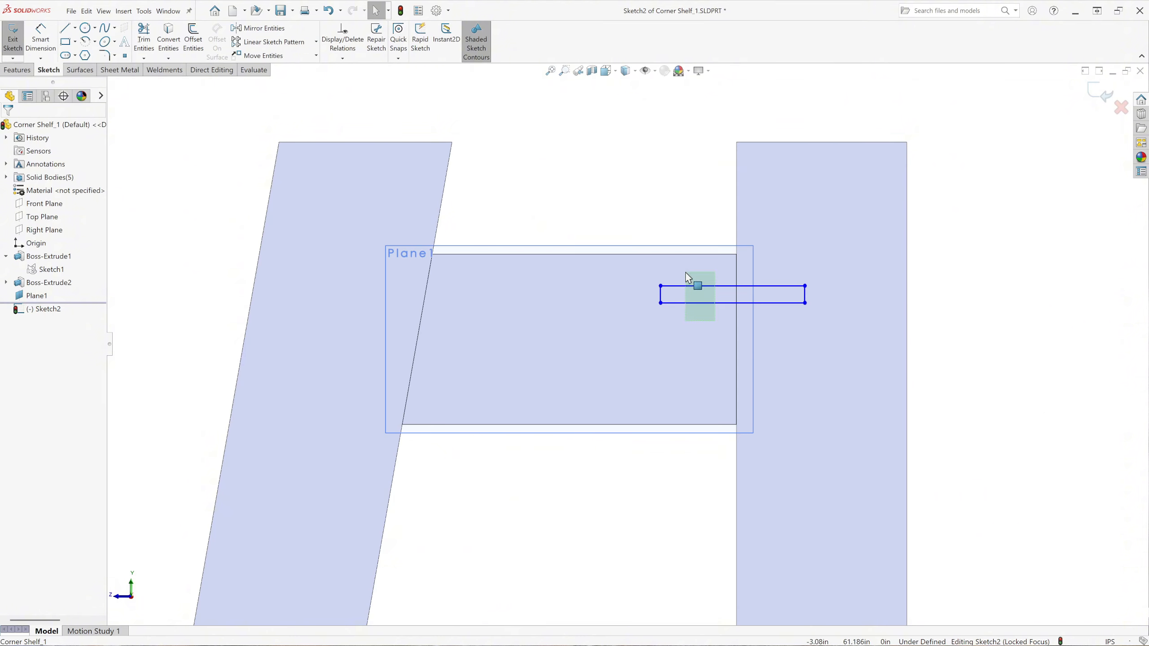
Make the rectangle's long sides horizontal and short sides vertical, and turn on the display of sketch relations.
drag(686, 273, 684, 270)
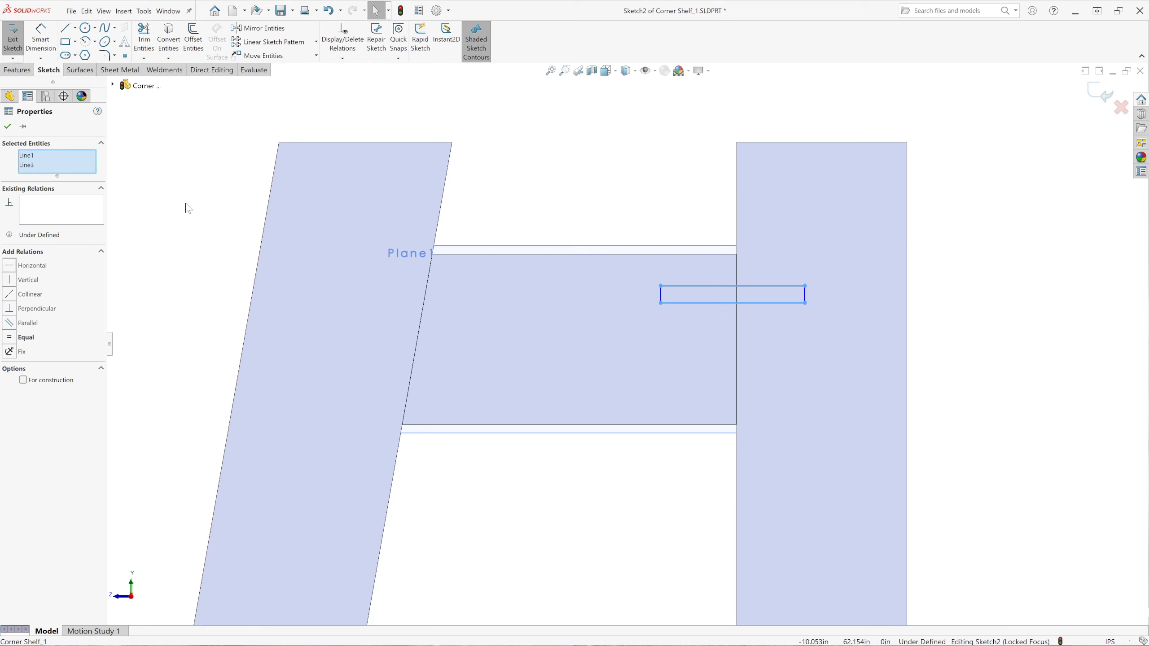
click(8, 127)
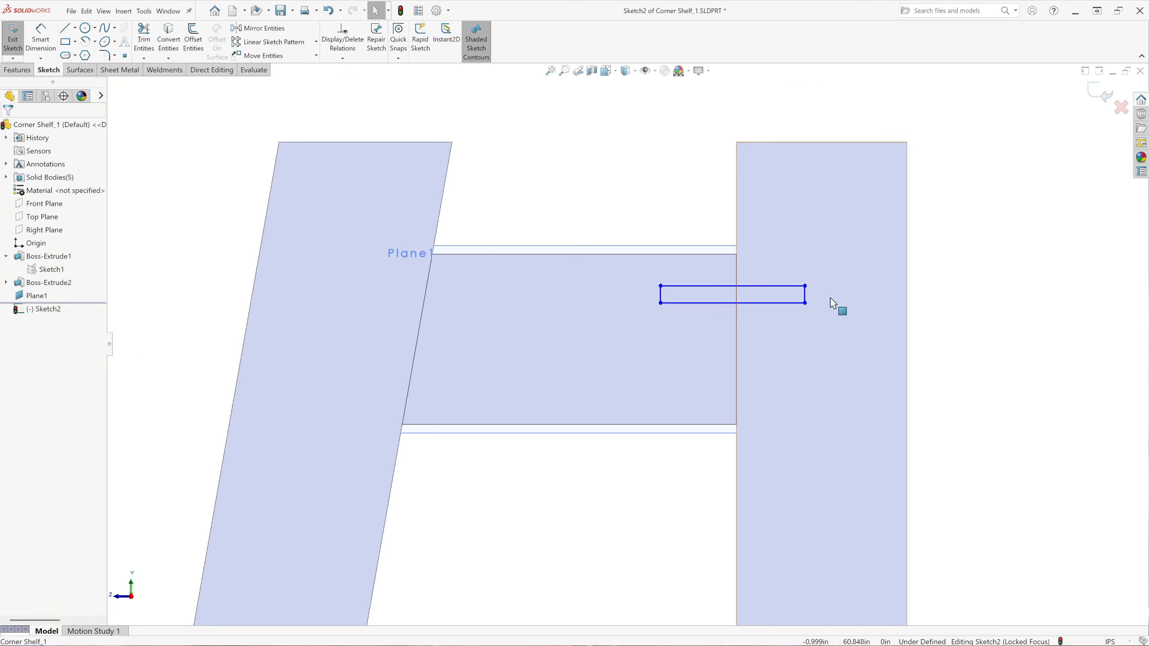
drag(847, 296, 636, 298)
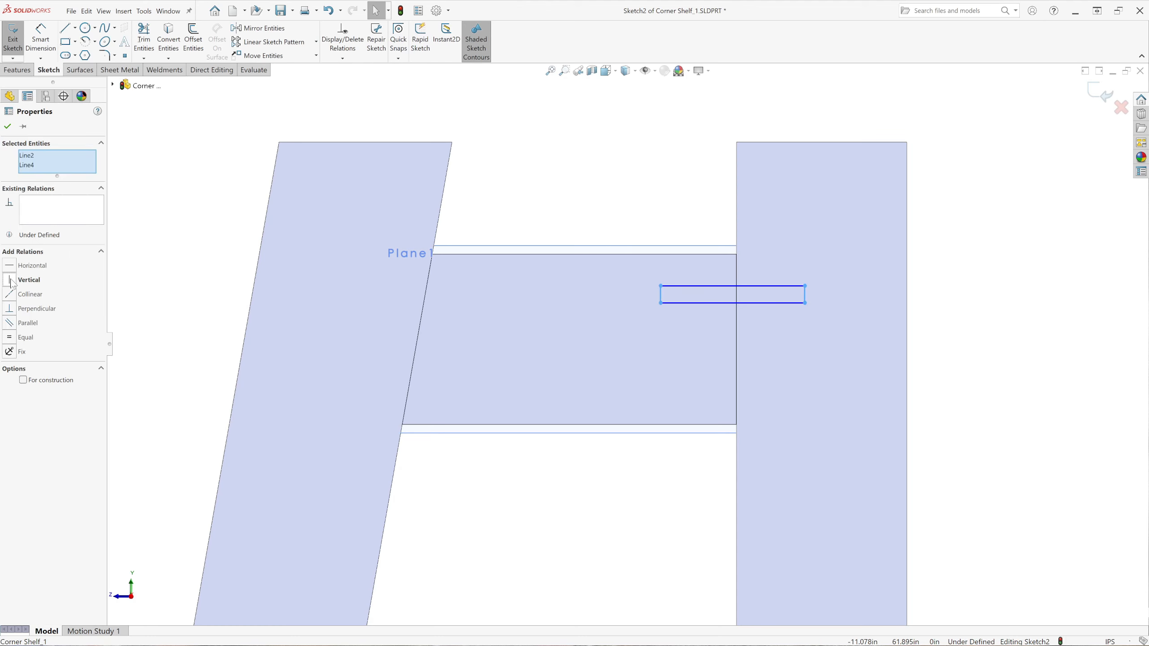
click(9, 128)
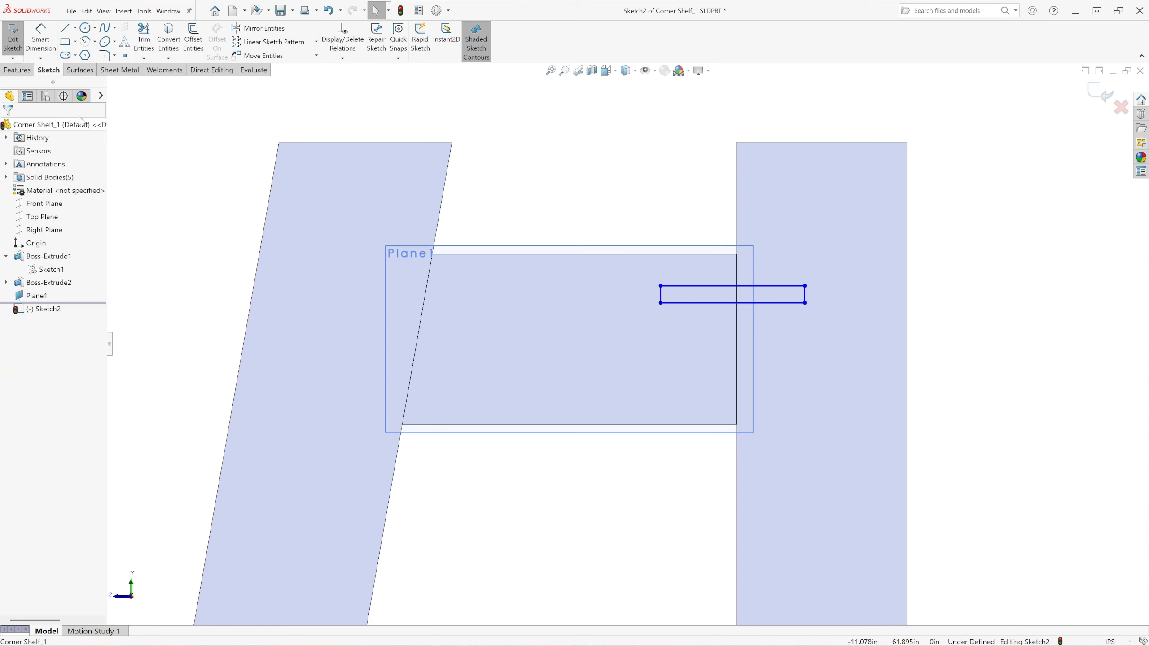
click(648, 71)
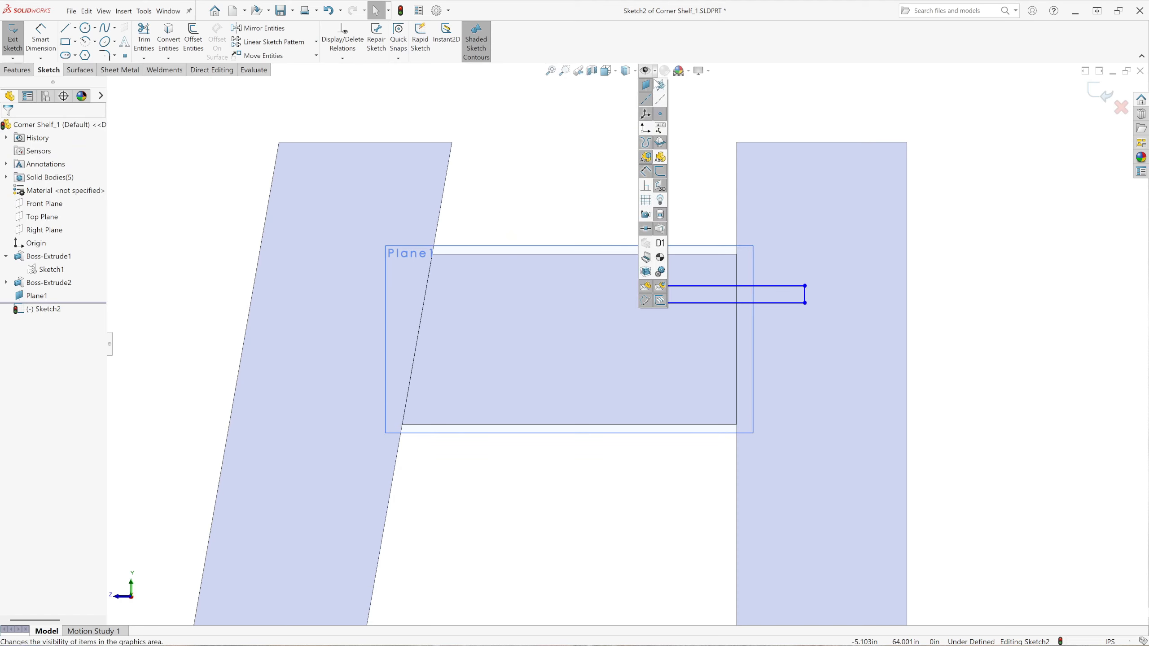
click(645, 185)
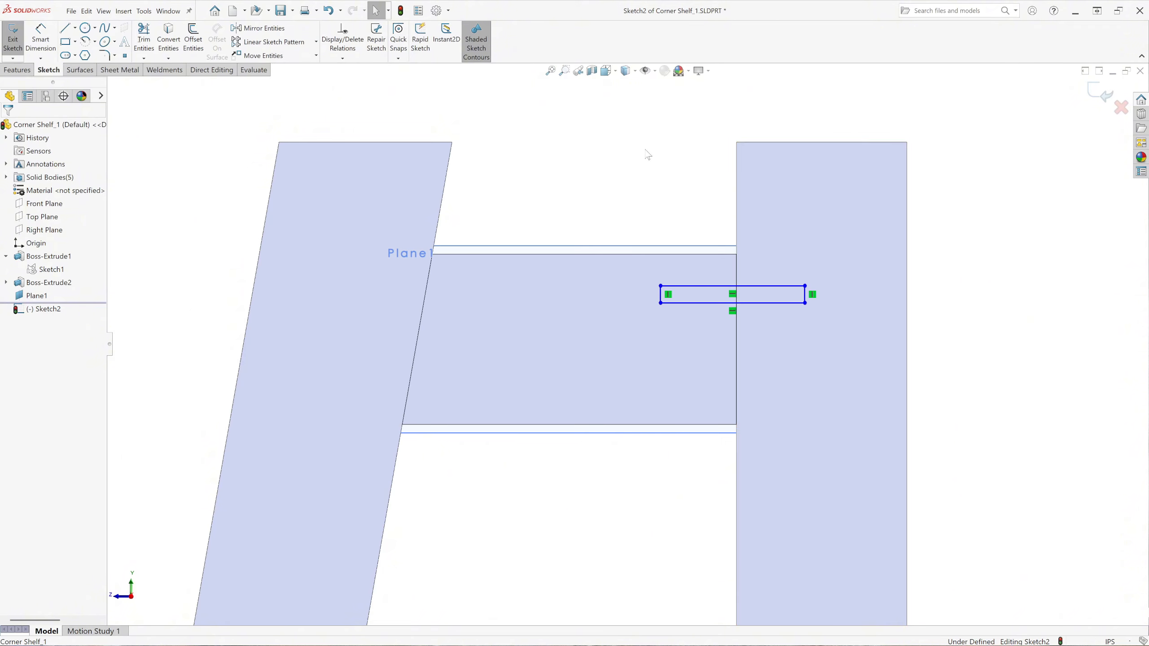
Dimension the distance from the vertical leg's top edge to the rectangle's lower side as 2.219 in.
click(40, 40)
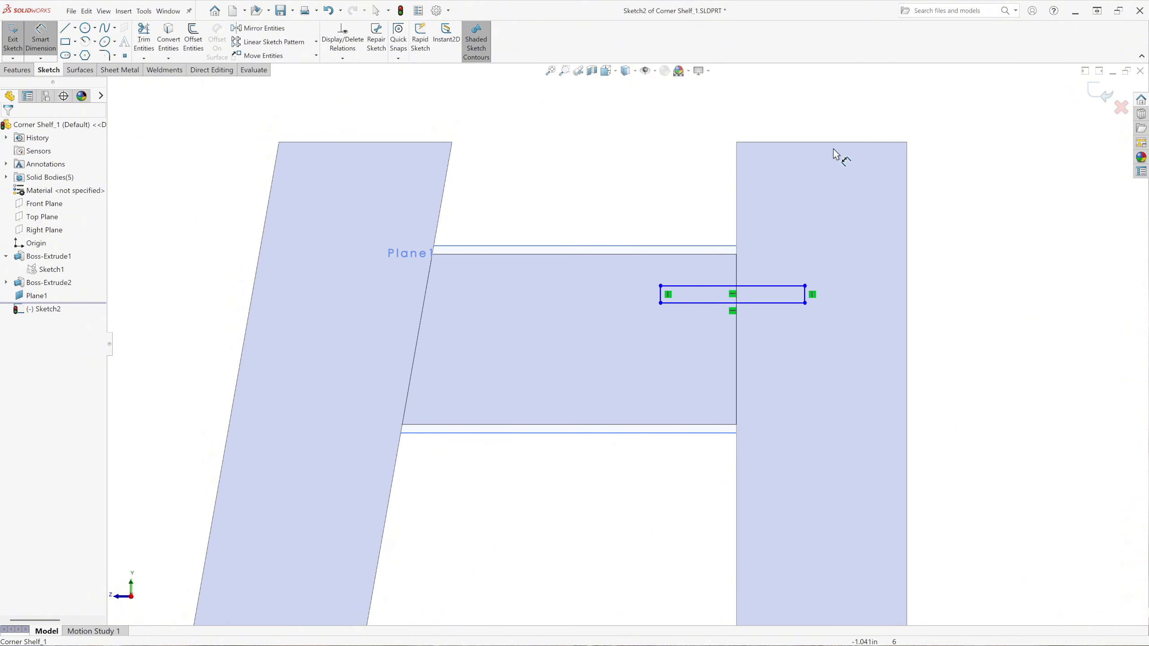
click(796, 309)
click(876, 247)
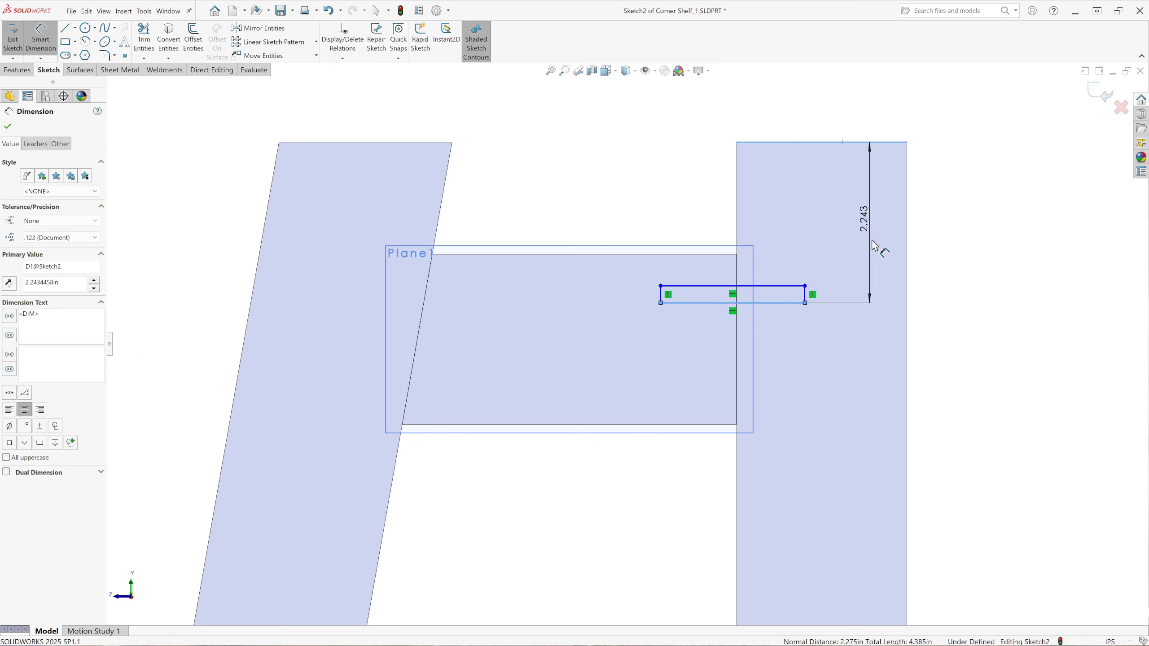
text(2.2)
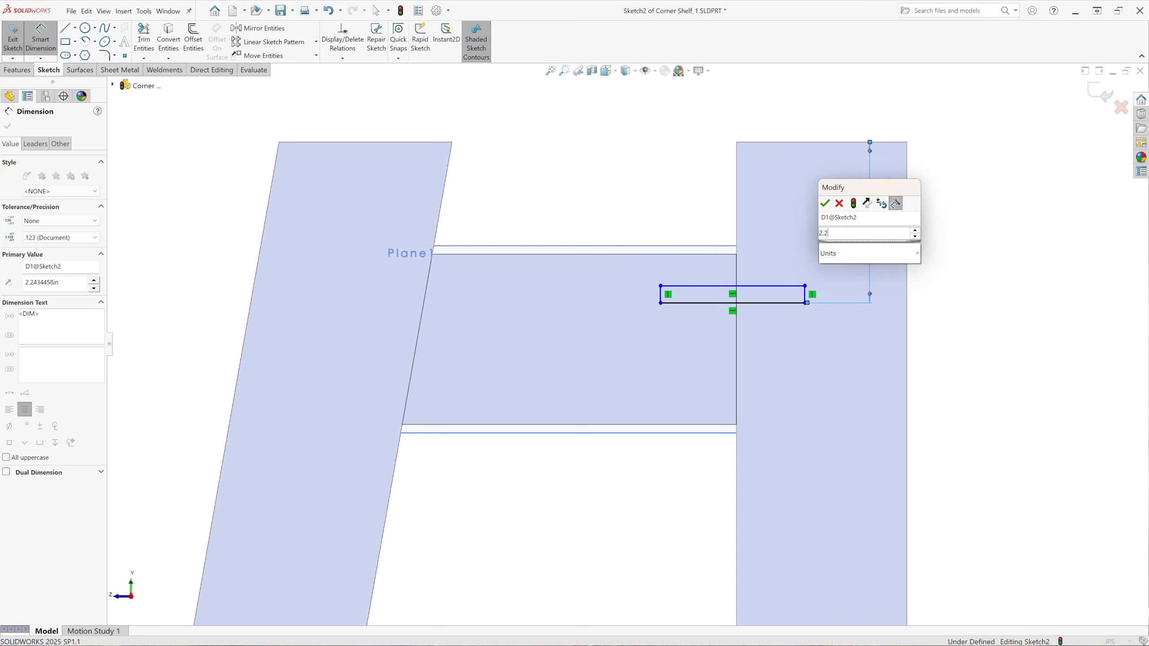
text(19)
mouse_move(862, 255)
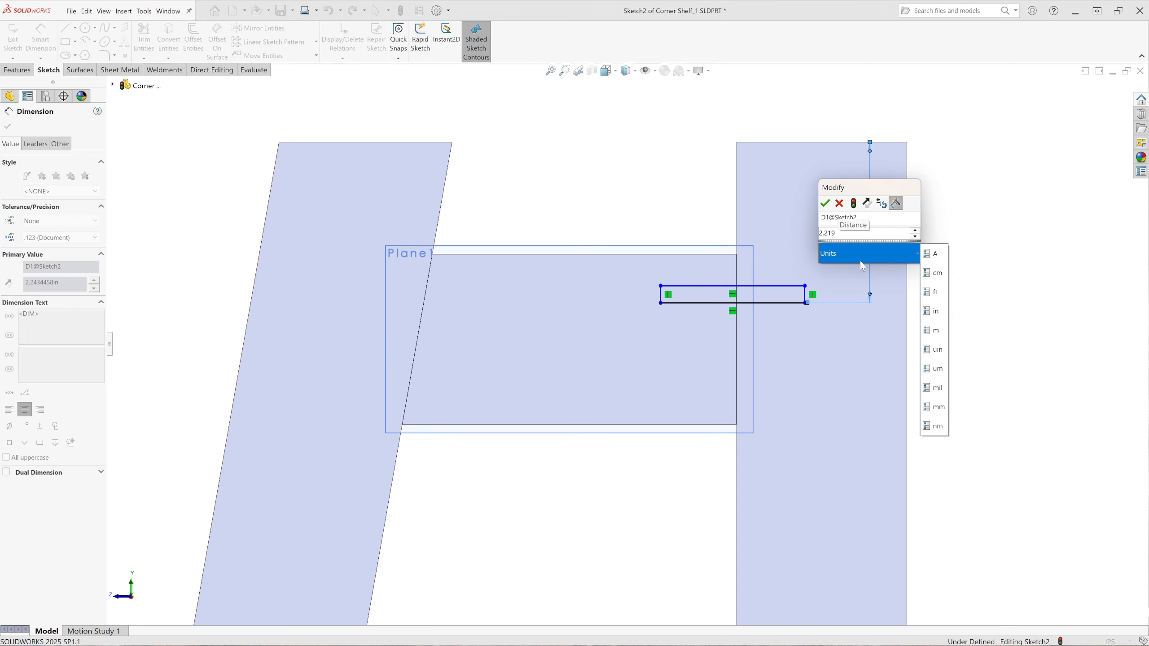
click(825, 204)
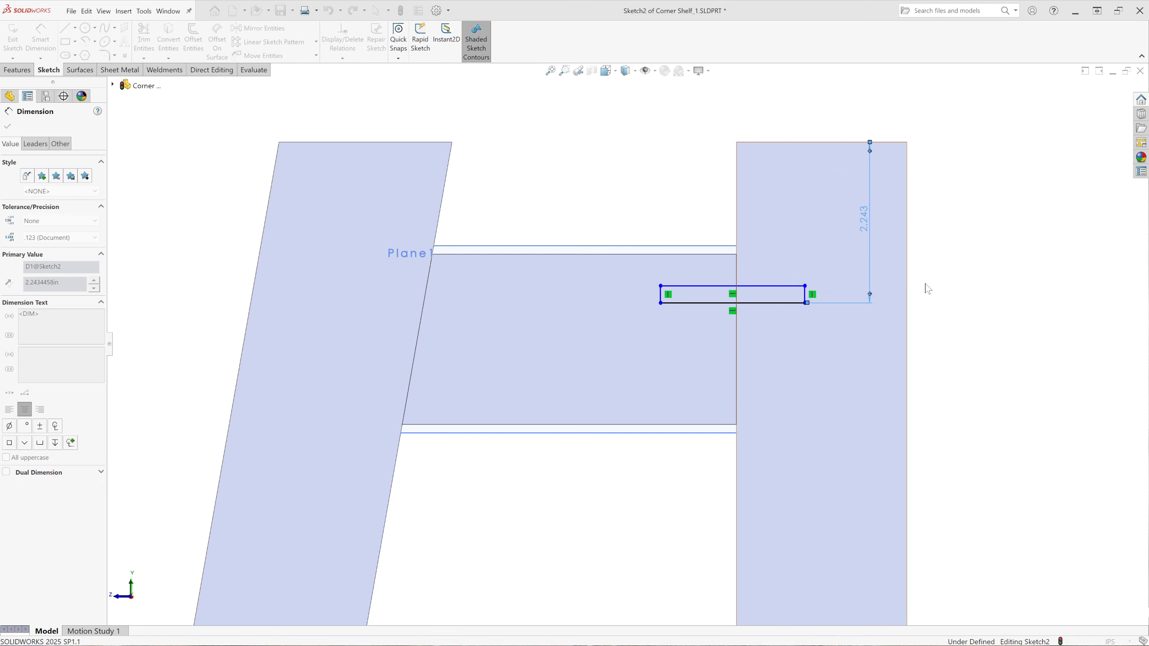
click(958, 324)
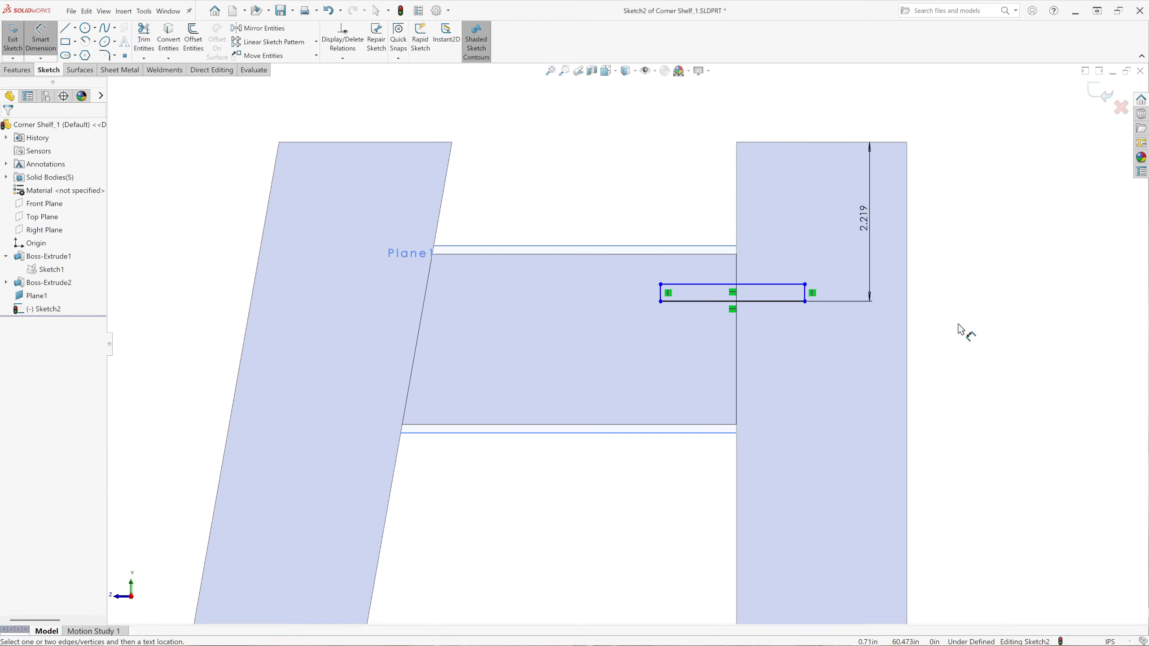
Dimension the rectangle's length as 1.625 in.
click(733, 285)
click(714, 277)
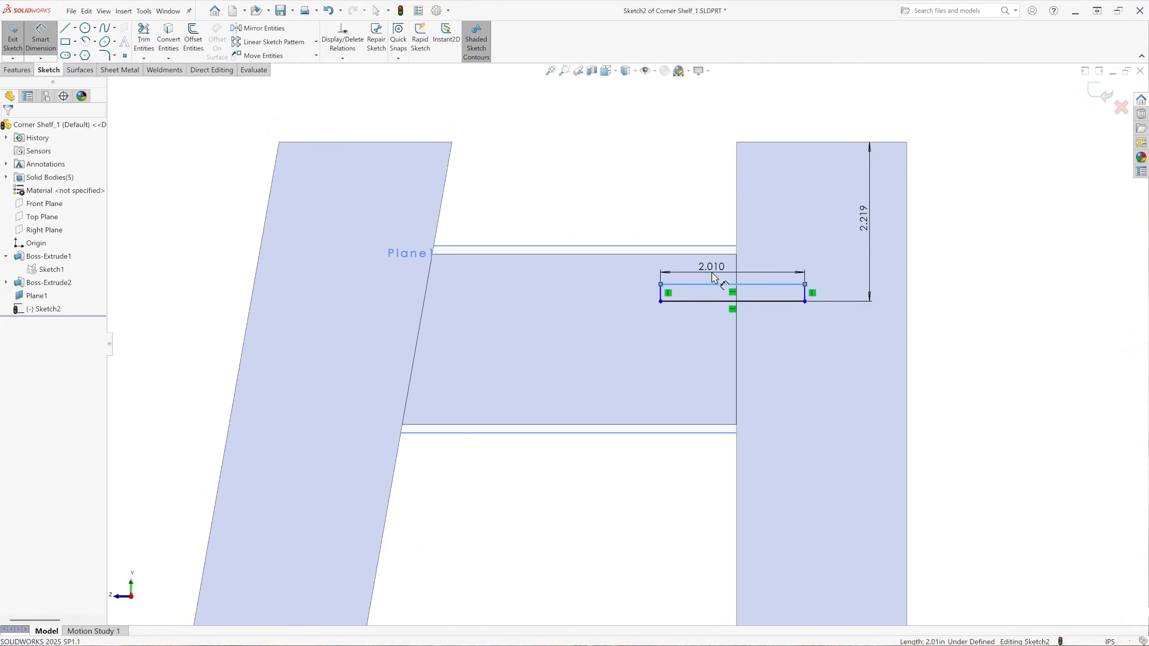
text(1.)
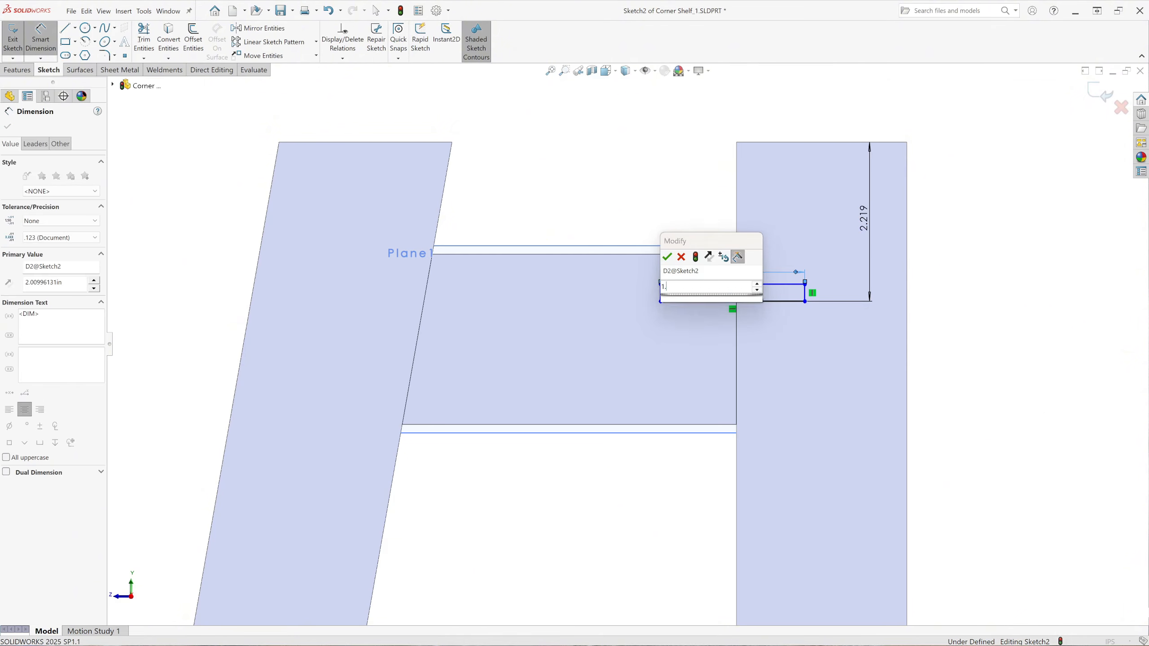
text(625)
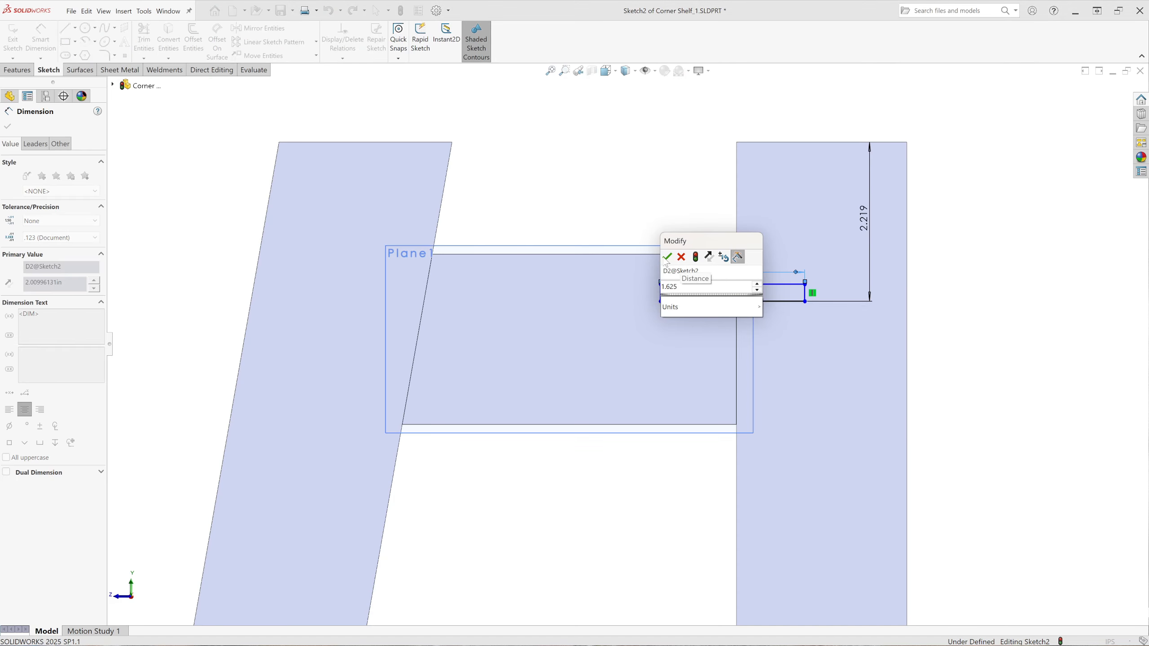
click(668, 259)
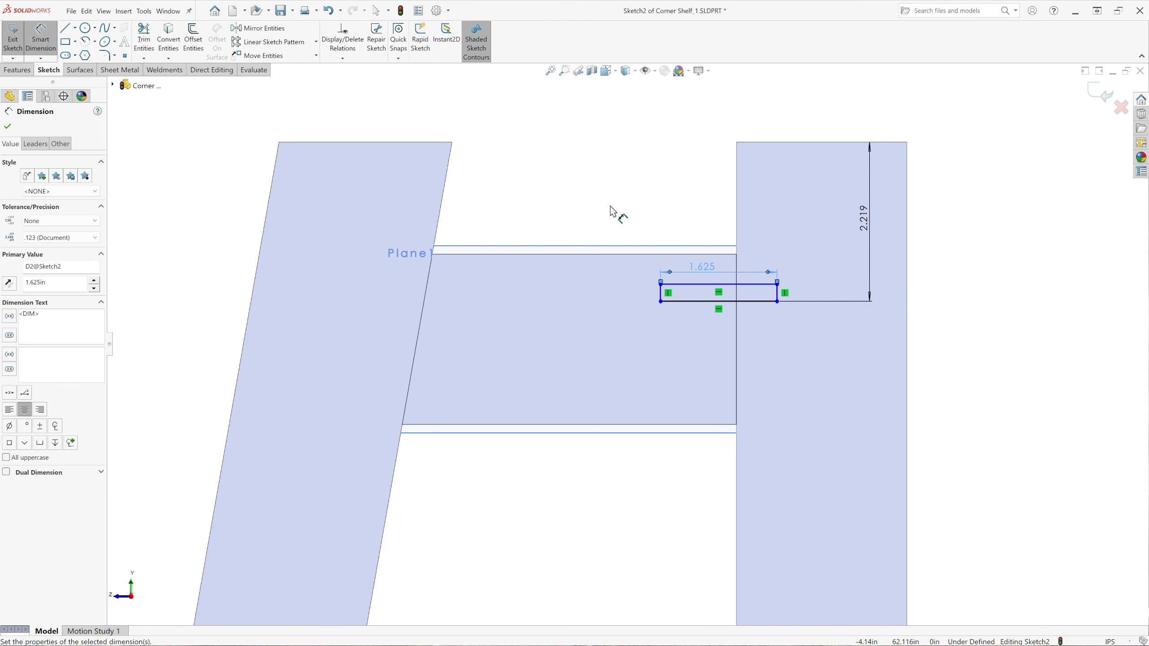
Dimension the rectangle's height as 0.156 in and finish dimensioning.
click(644, 299)
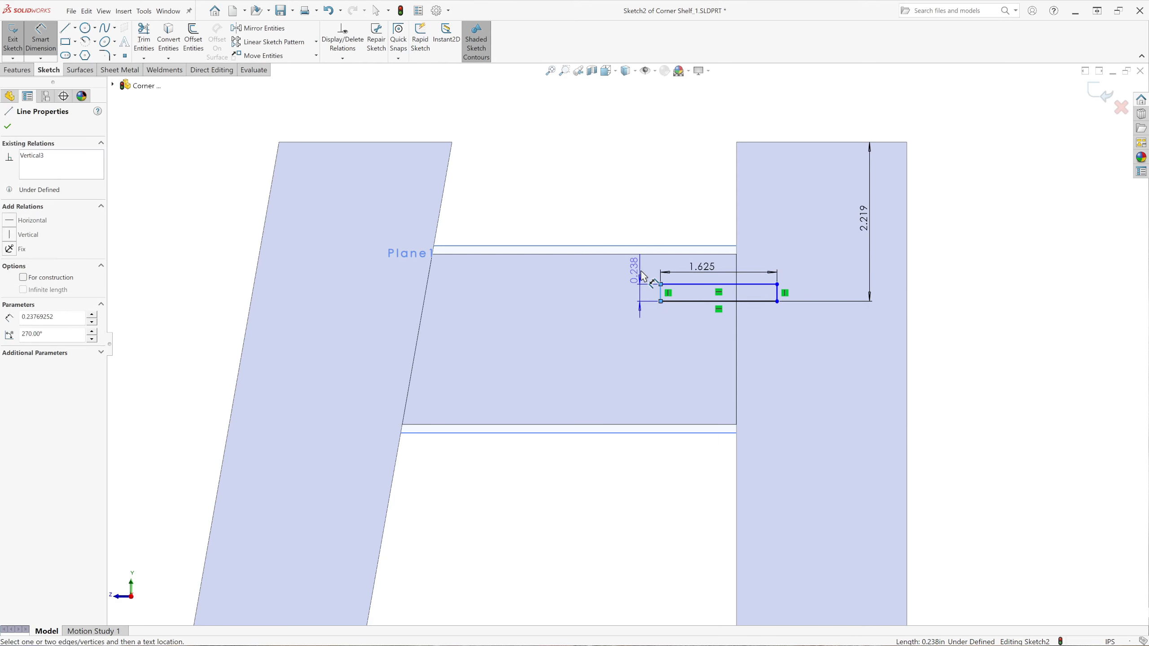
click(643, 273)
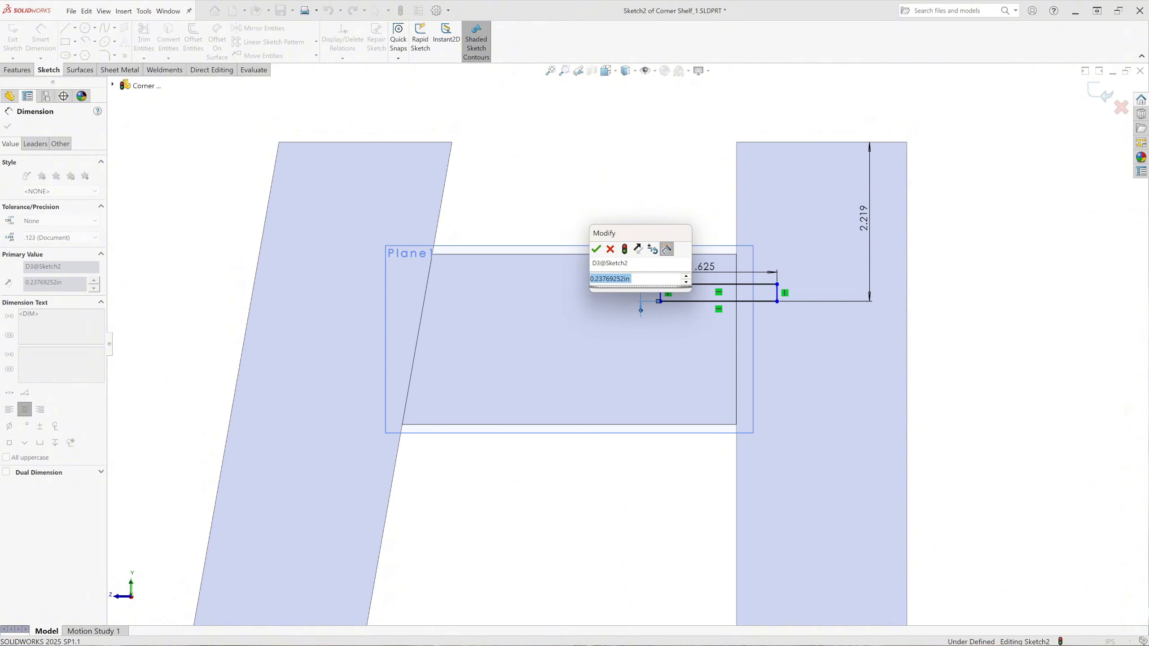
text(.156)
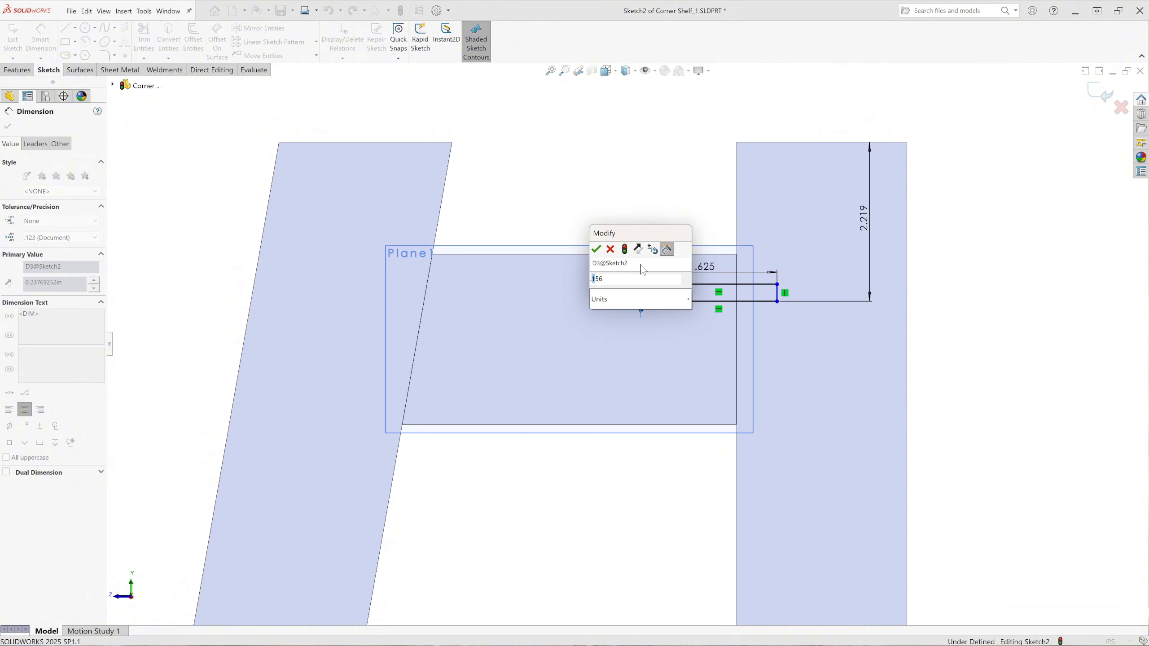
key(Escape)
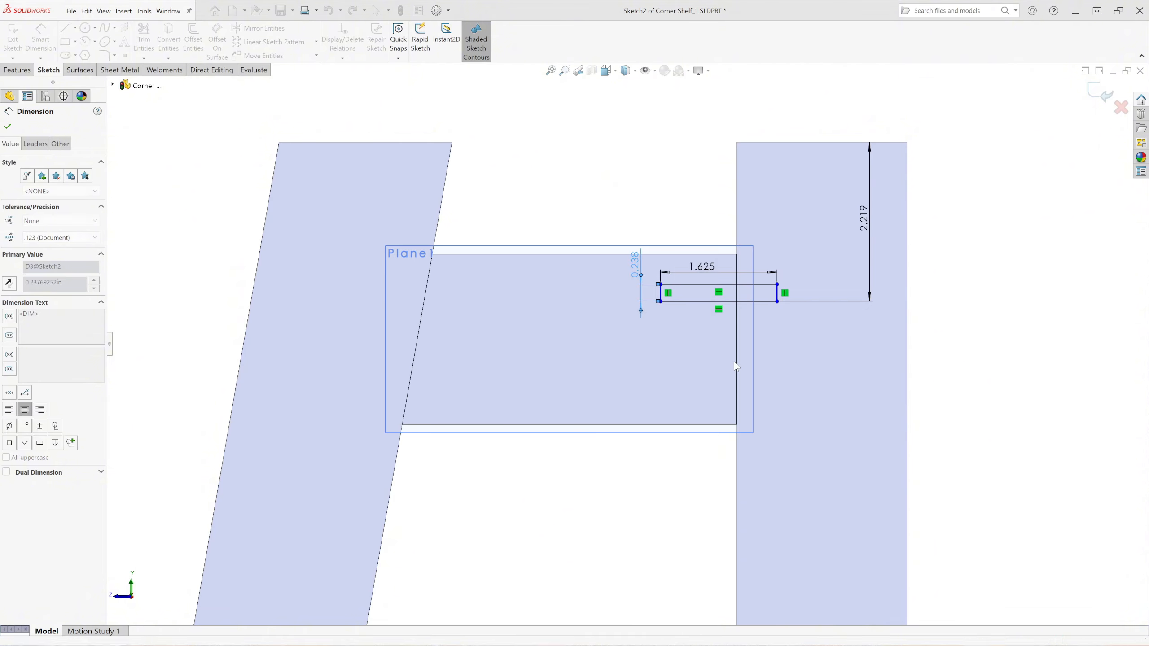
click(8, 128)
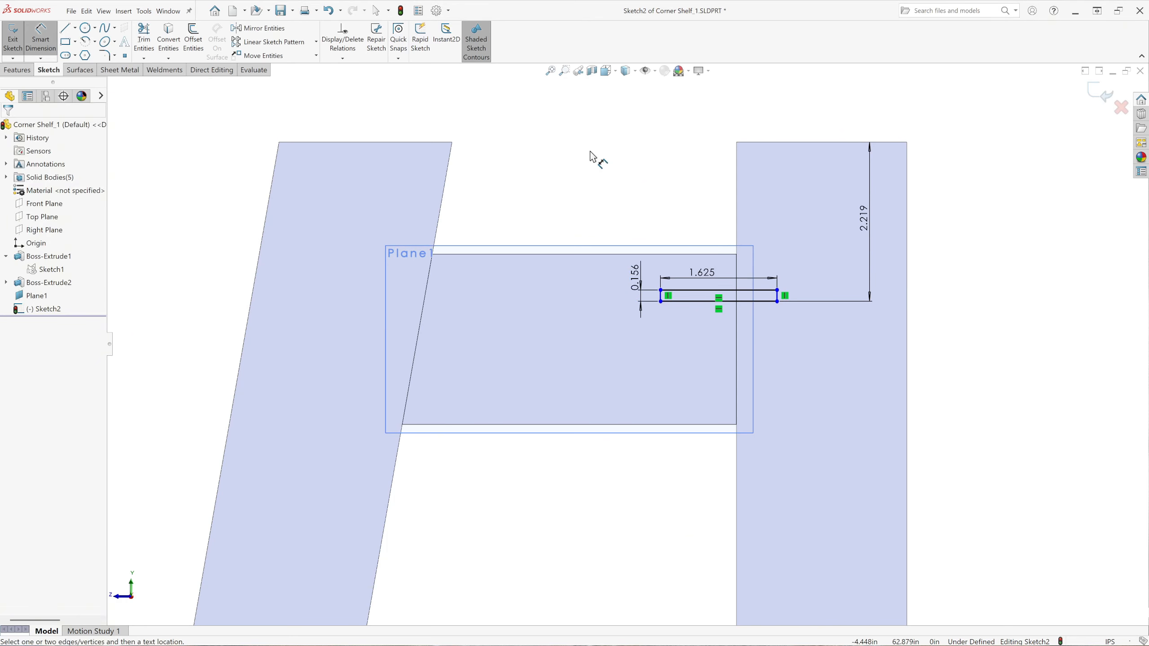
click(46, 40)
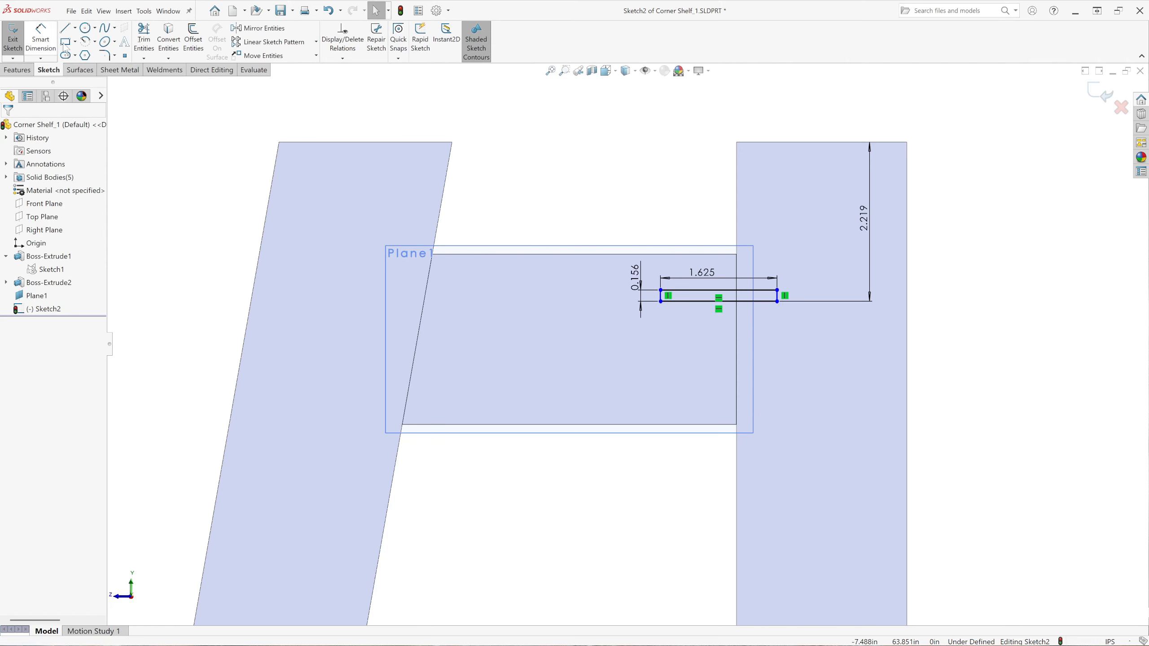
Make the midpoint of the rectangle's upper side coincident with the vertical leg's inner edge.
scroll(742, 299, down, 4)
scroll(665, 302, down, 3)
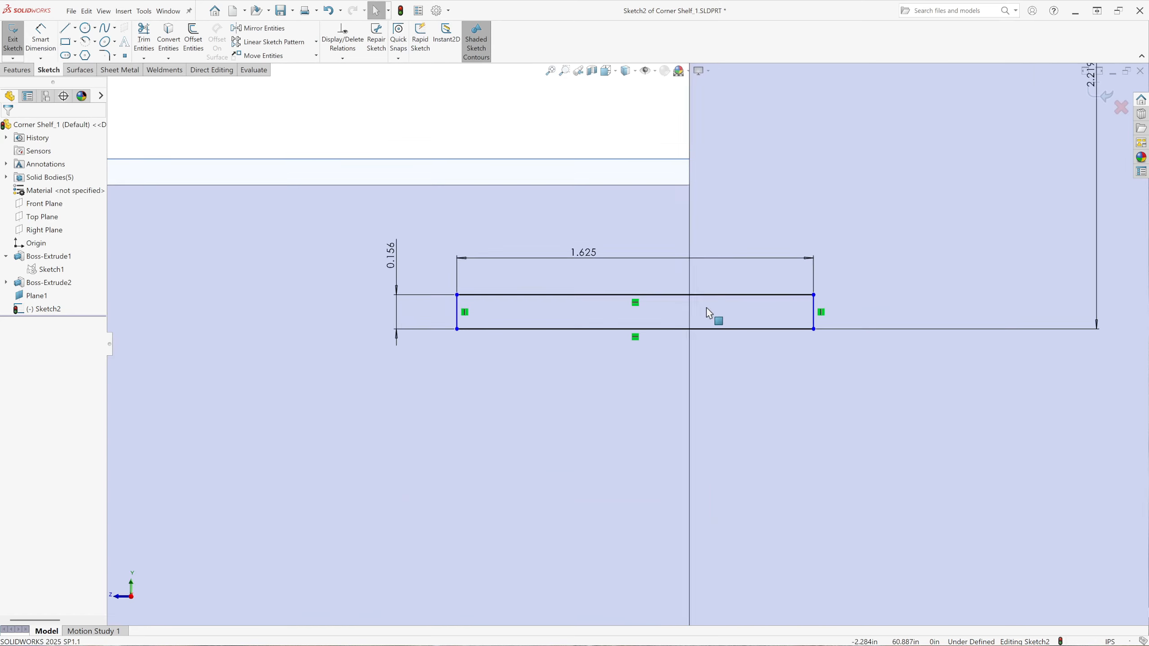
click(616, 293)
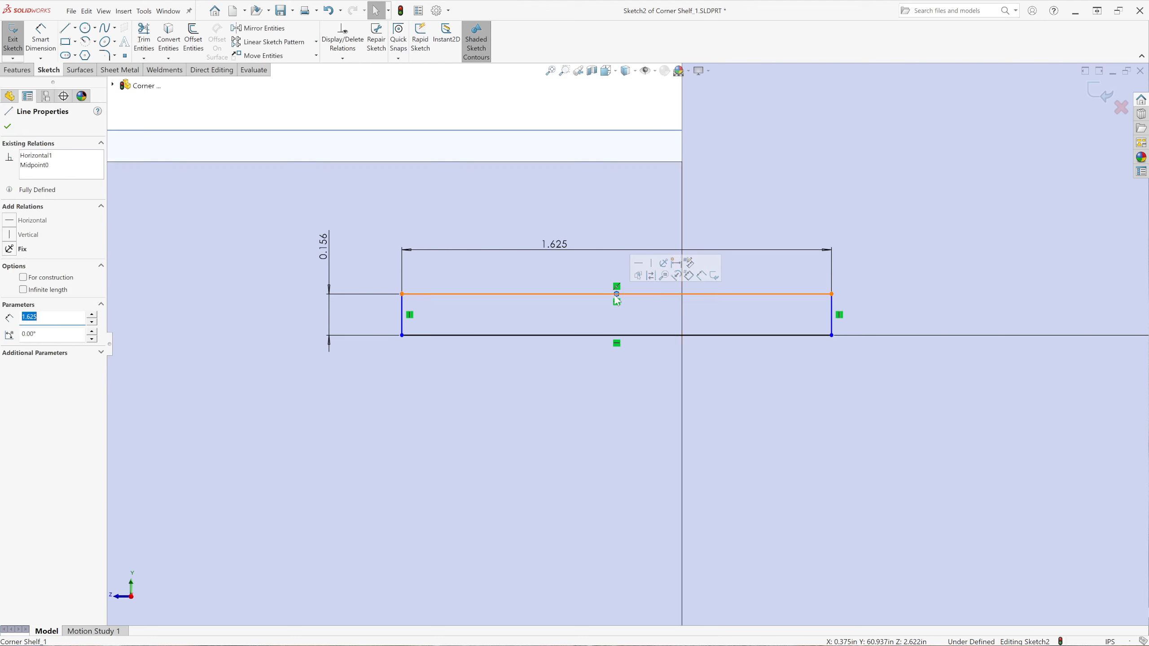
ctrl+click(683, 242)
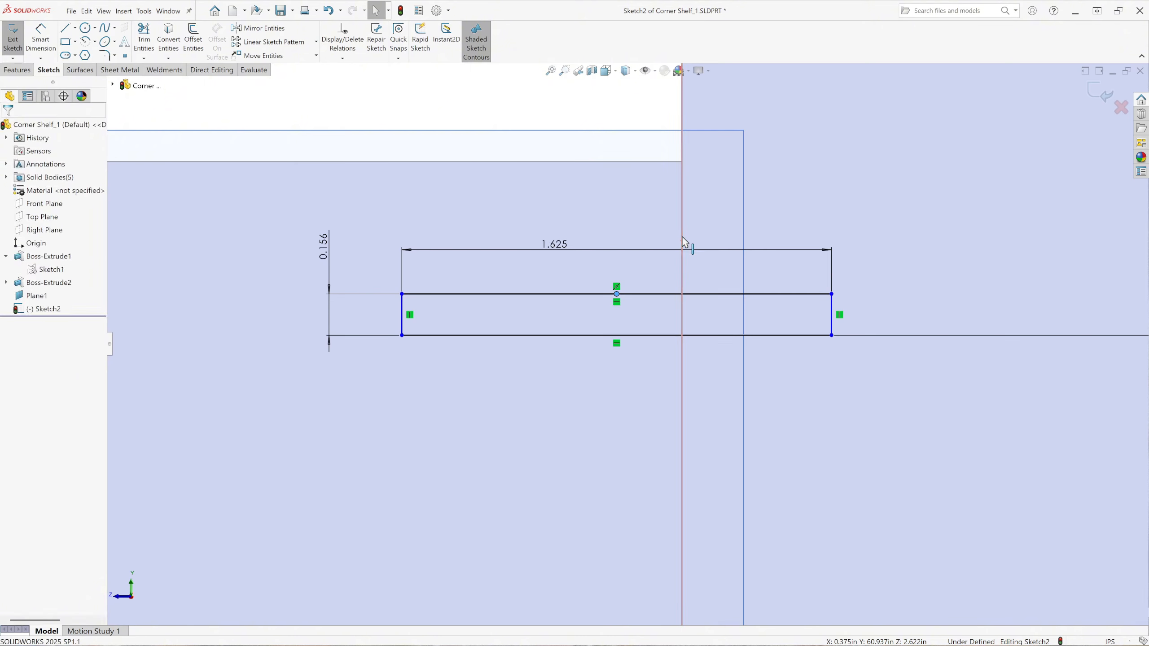
click(716, 210)
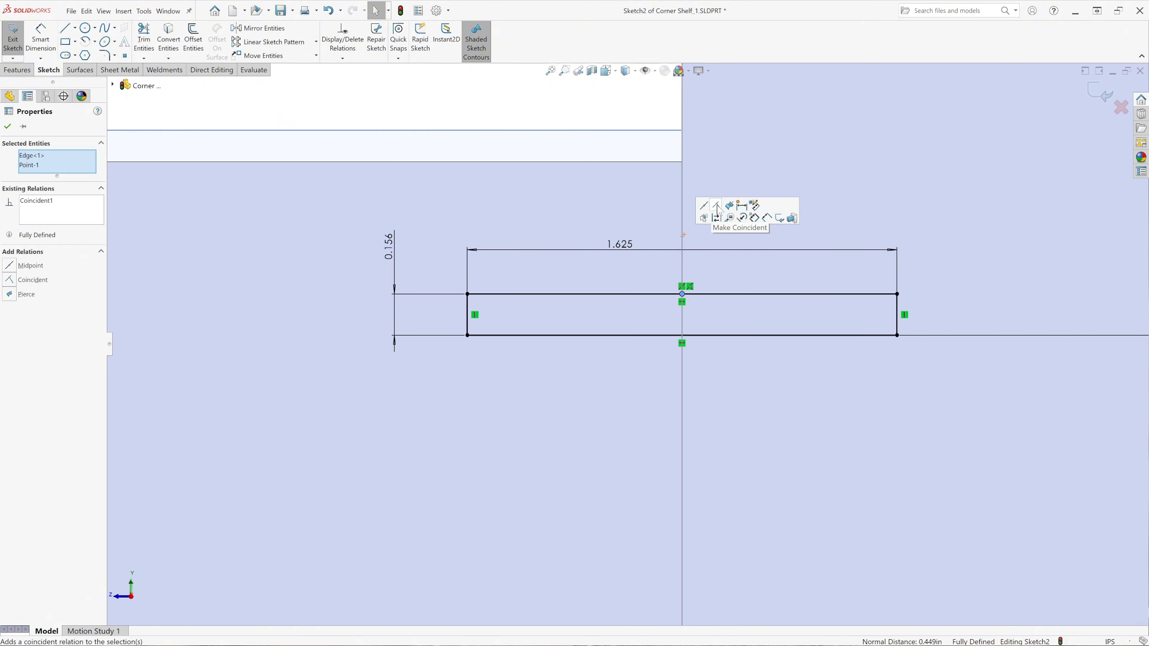
scroll(607, 284, up, 3)
key(Escape)
key(z)
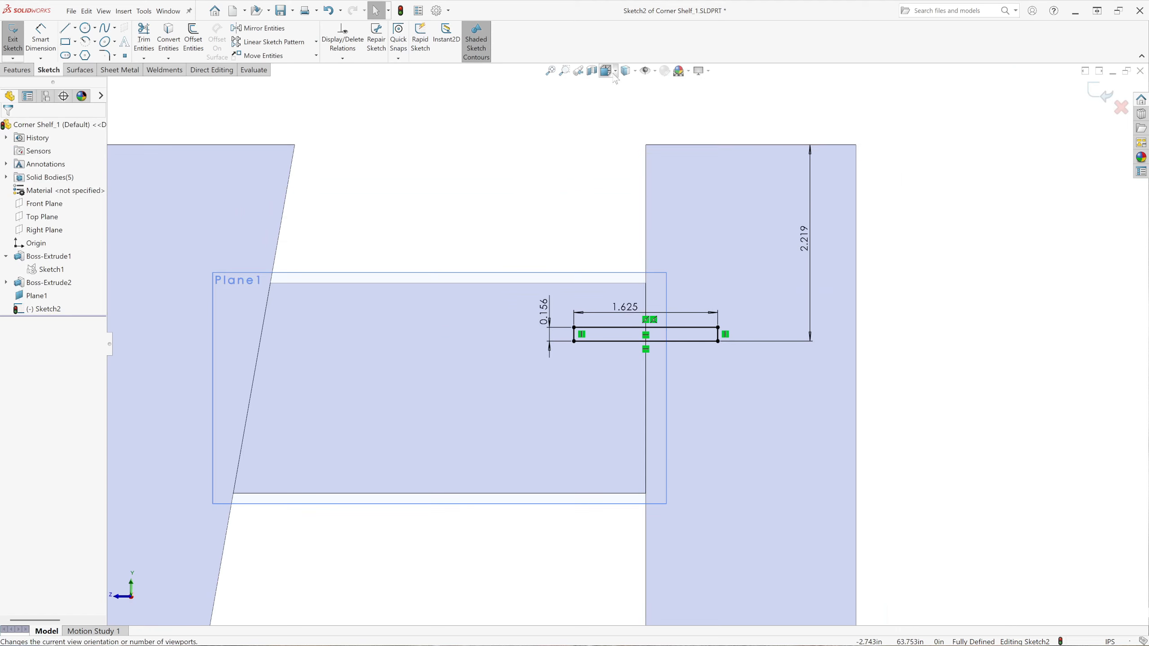
Hide the sketch relation symbols in the graphics area.
click(654, 71)
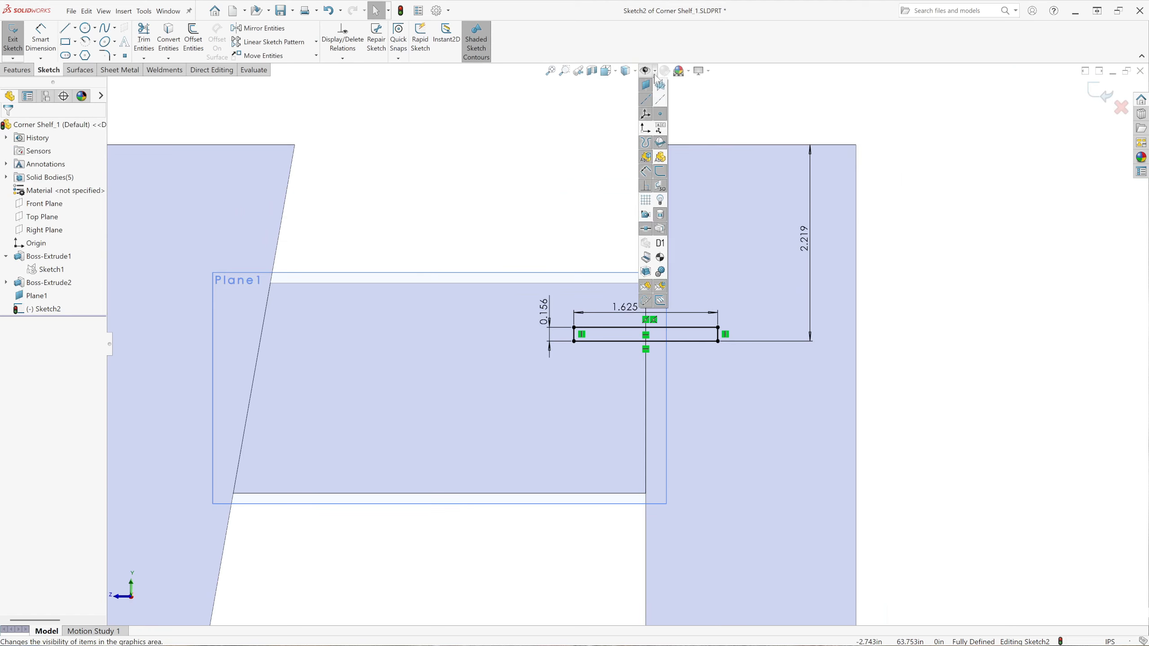
click(645, 185)
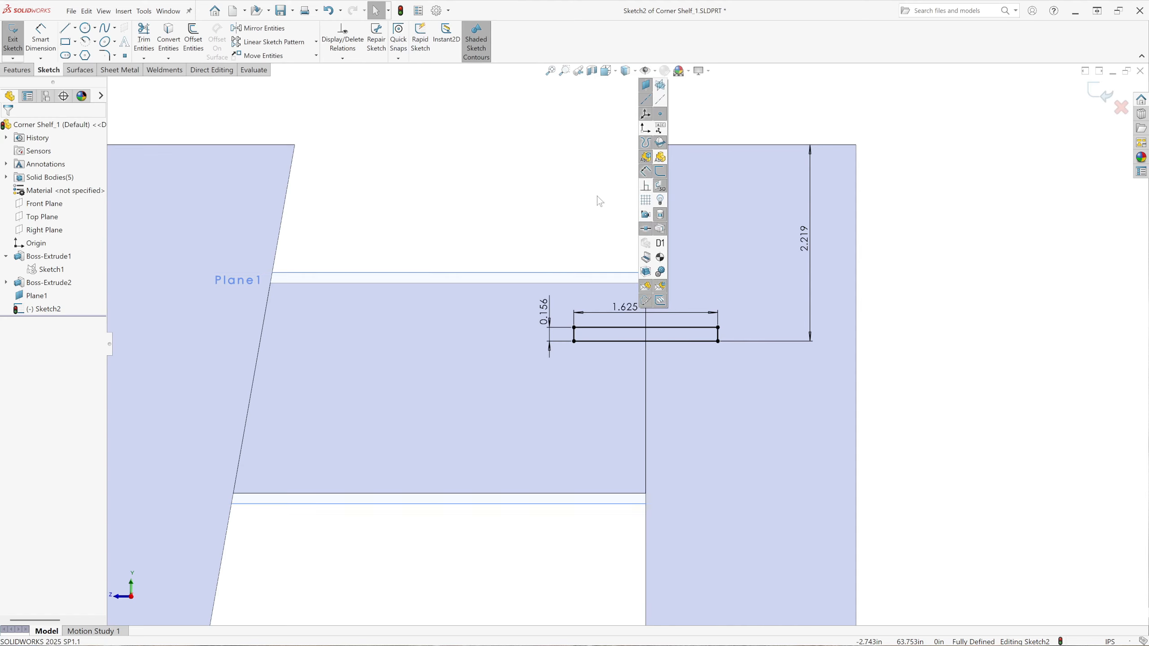
scroll(688, 381, down, 3)
scroll(693, 413, up, 3)
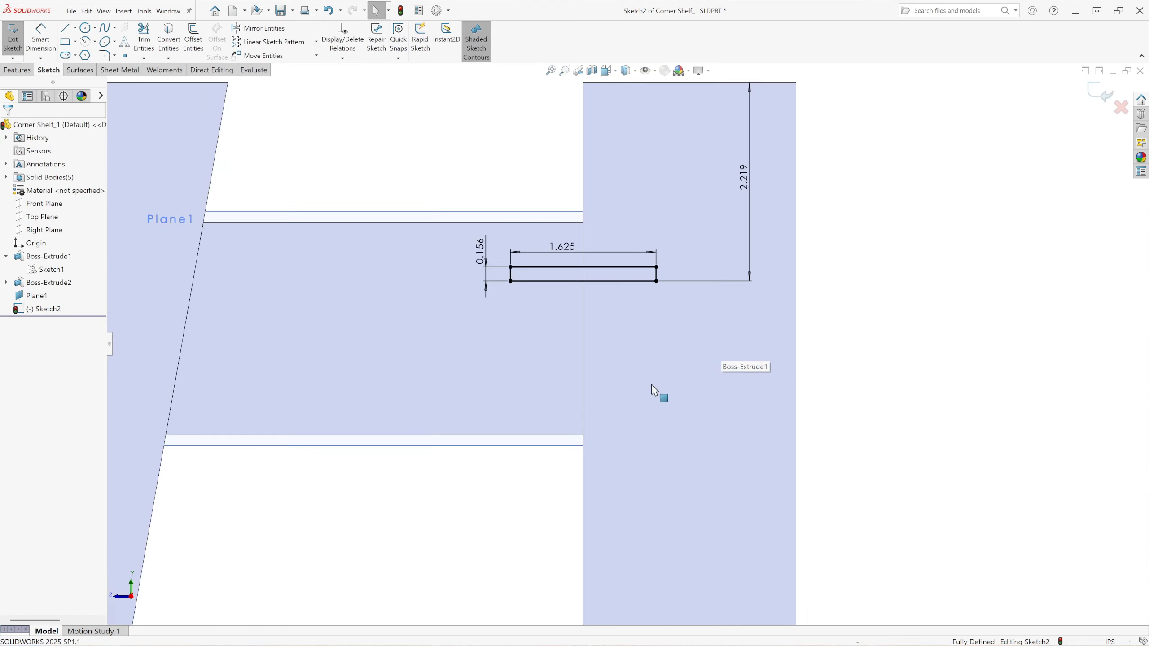
Copy the rectangle with its length and height dimensions by ΔX 0 and ΔY -1.219 in, keeping relations.
click(317, 56)
click(278, 85)
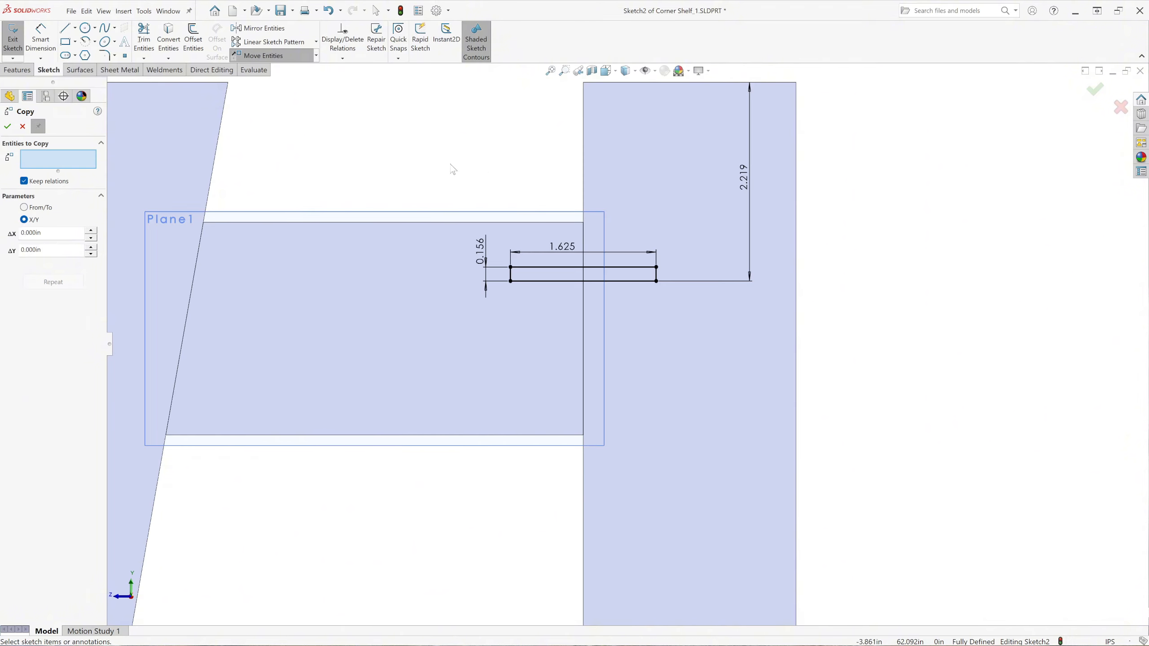
drag(452, 168, 681, 329)
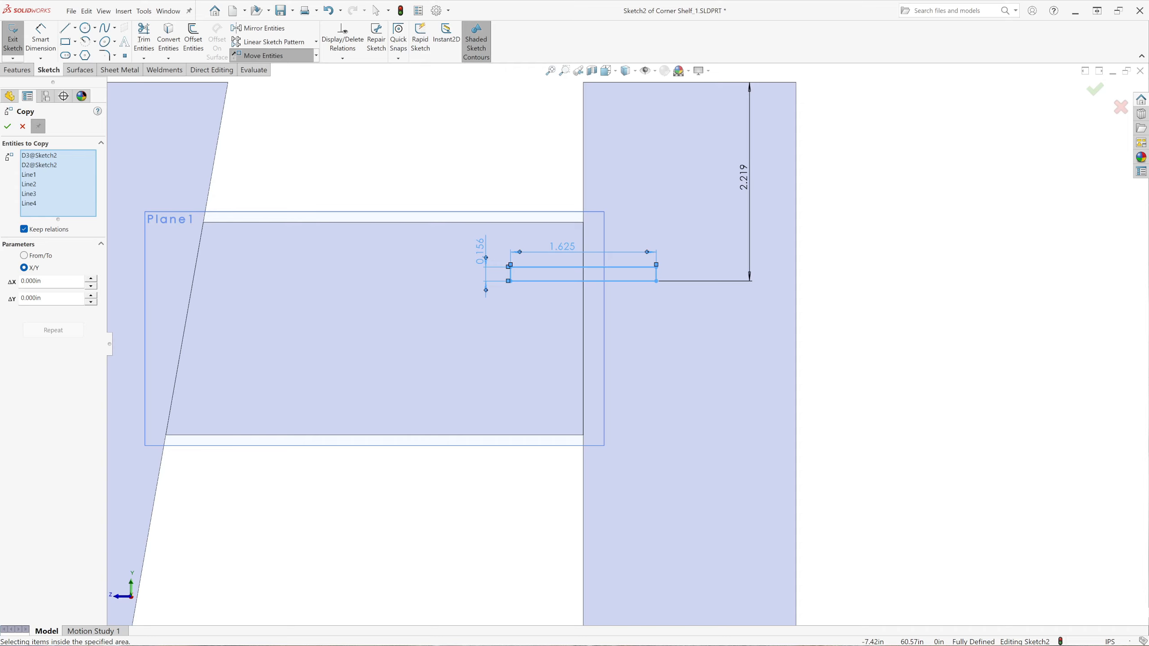
click(50, 298)
text(-1.219)
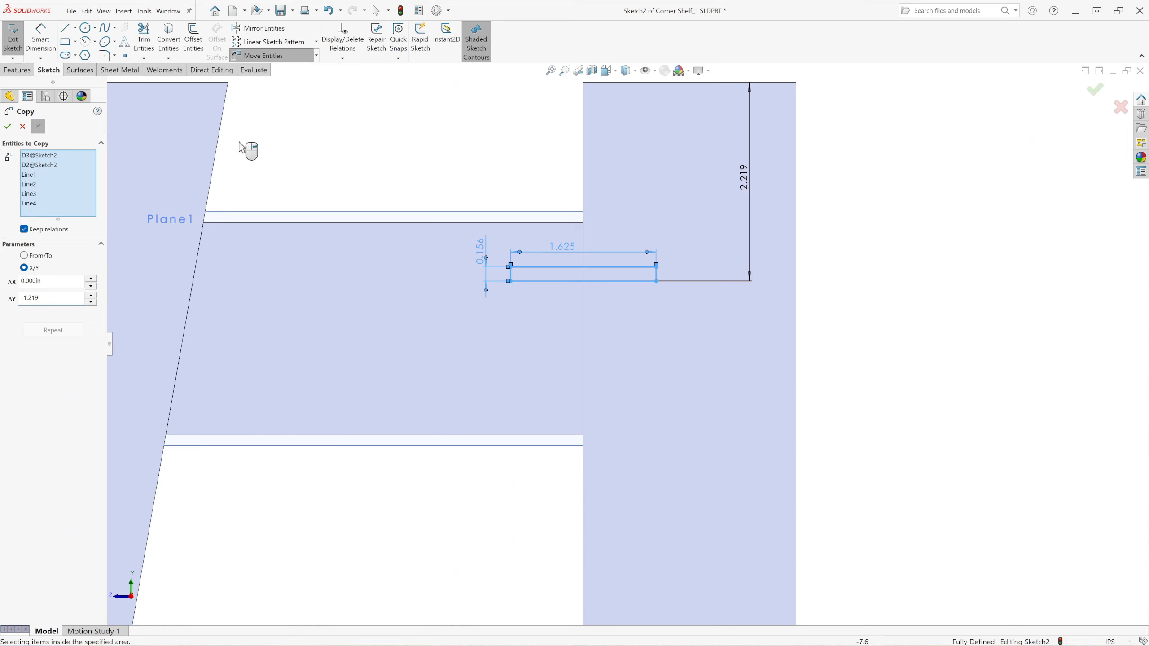
click(7, 128)
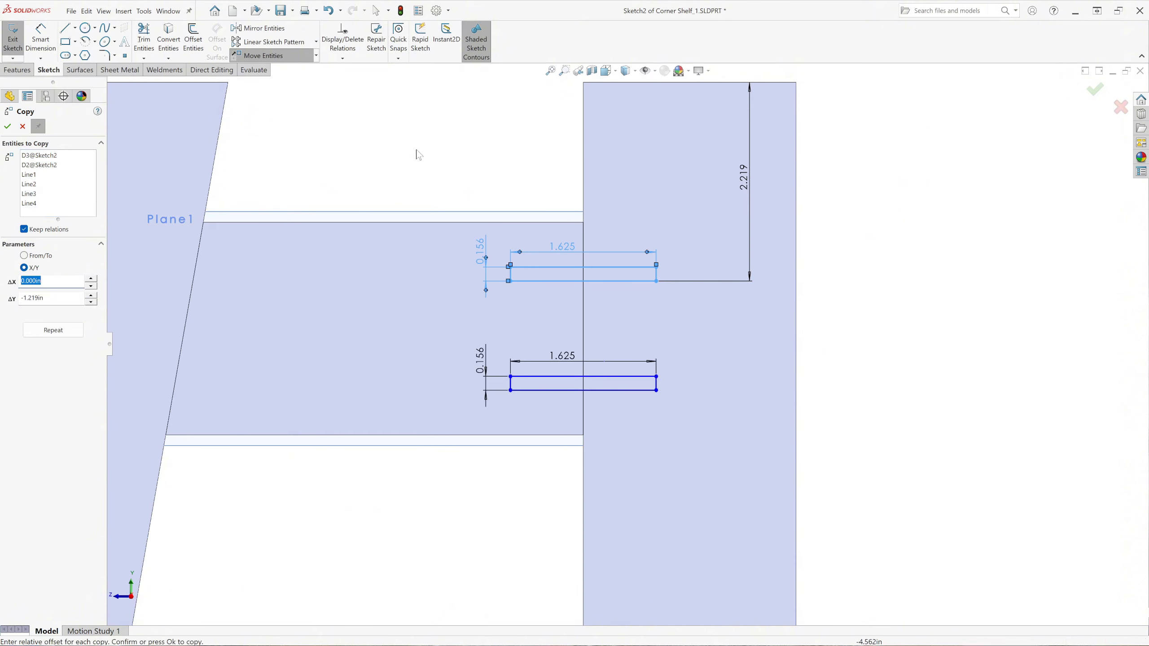
click(7, 126)
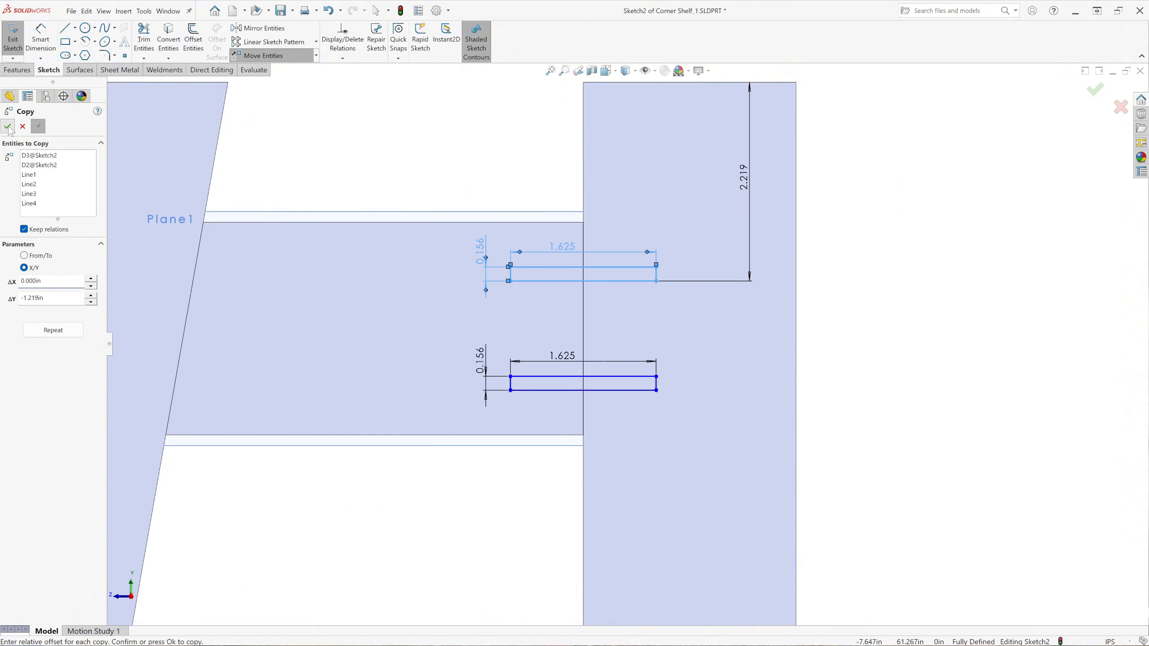
Dimension the gap between the upper rectangle's lower side and the lower rectangle's upper side, accepting the offered value.
click(41, 37)
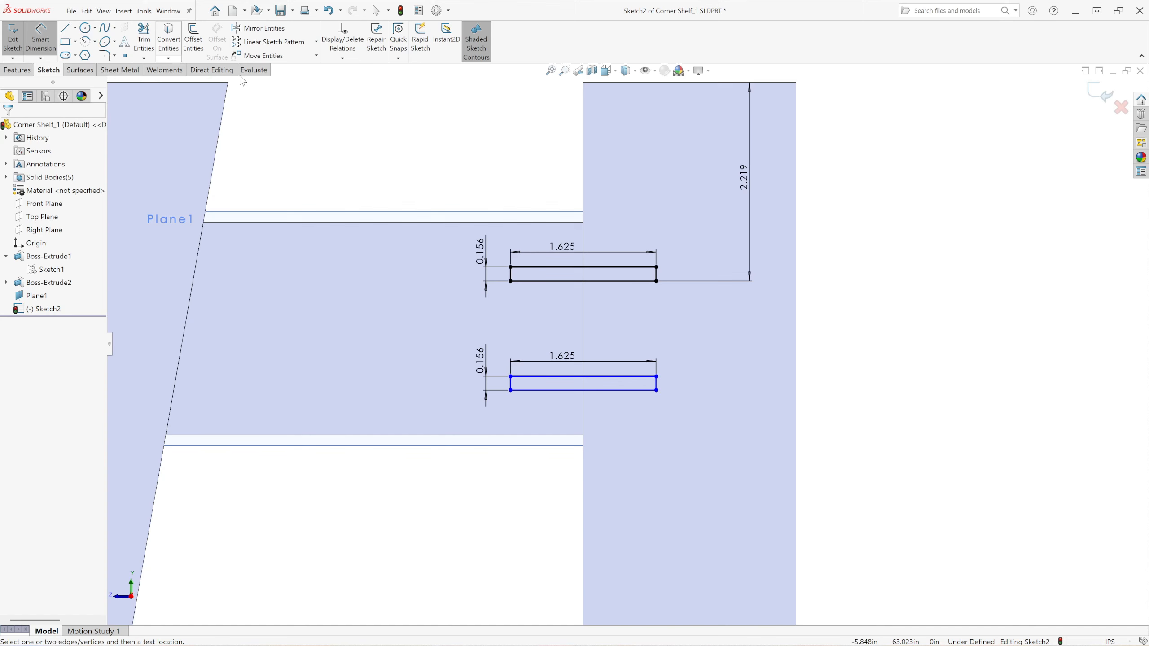
click(645, 284)
click(645, 377)
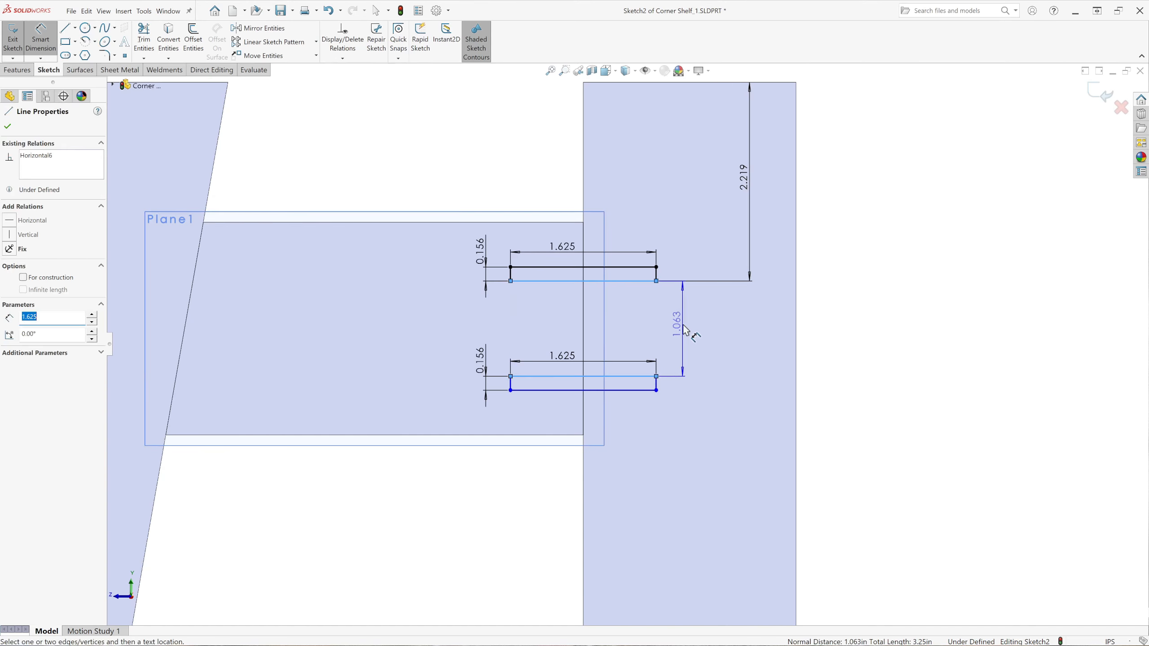
click(704, 333)
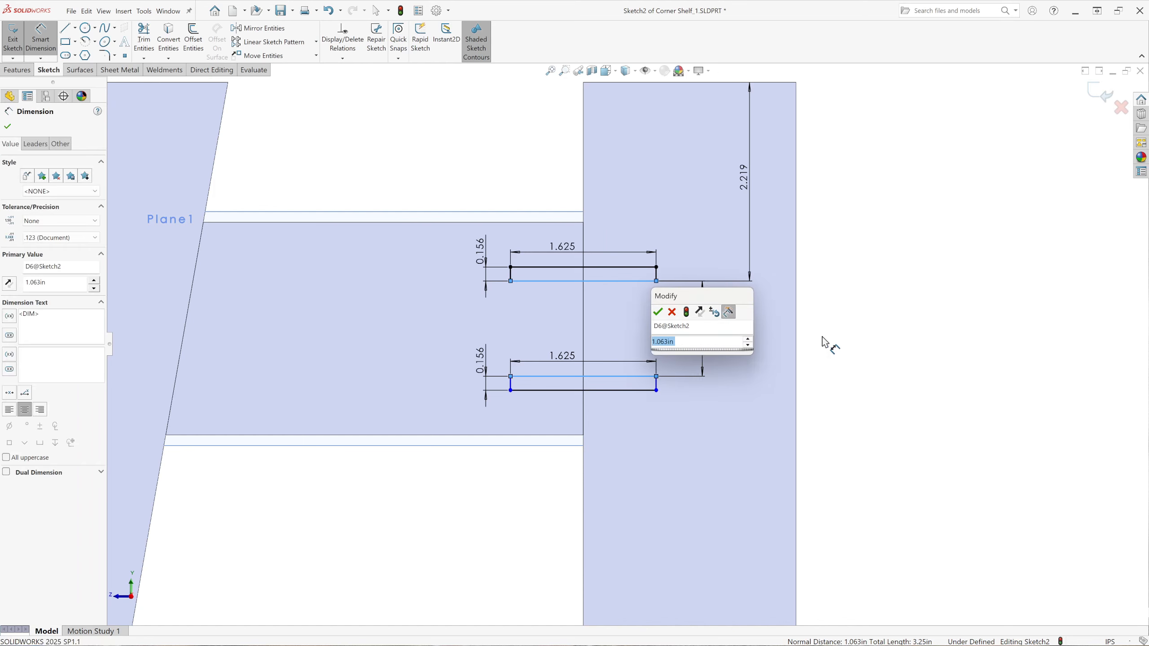
click(658, 313)
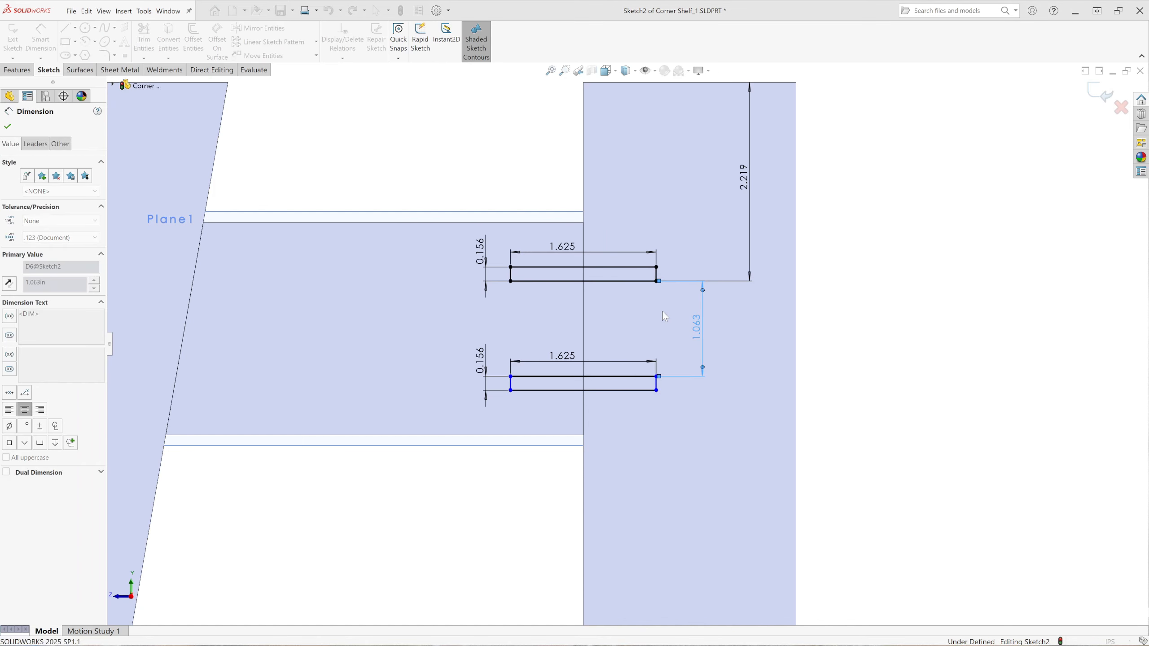
click(7, 126)
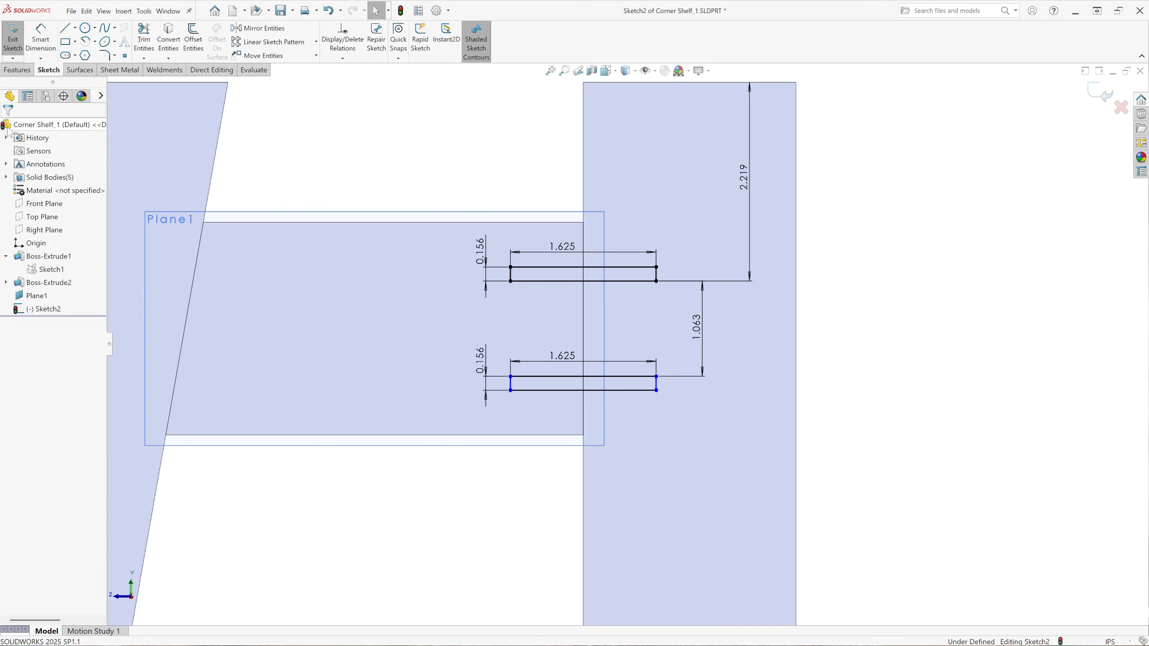
Make the short sides of both rectangles that lie inside the vertical leg collinear.
click(656, 274)
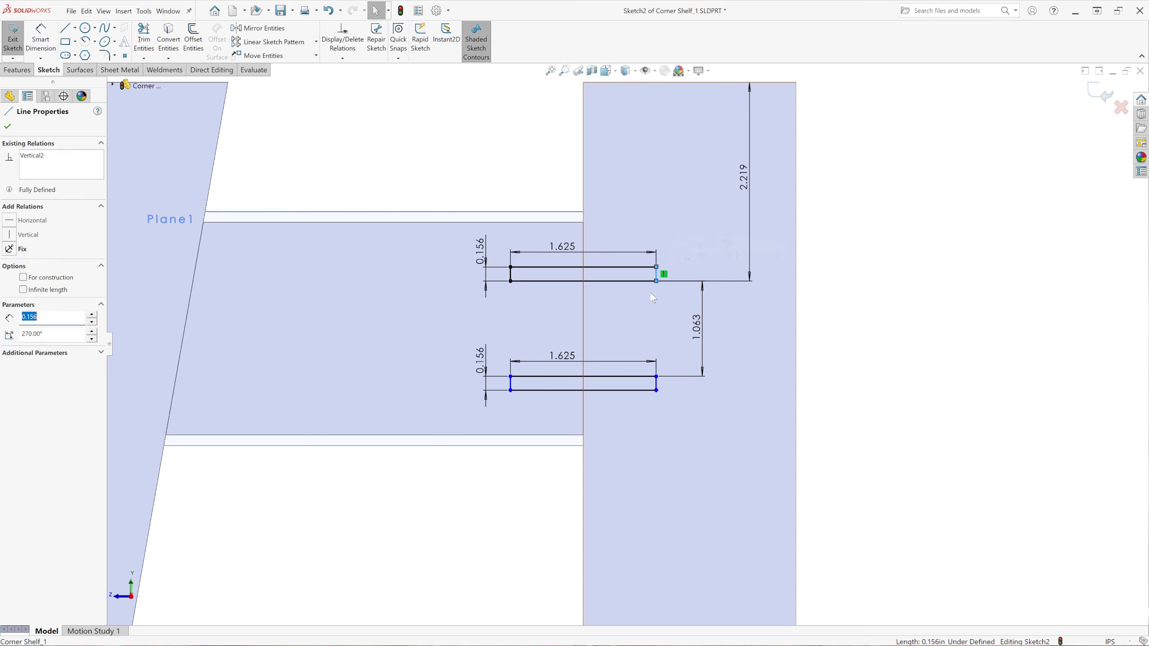
ctrl+click(656, 384)
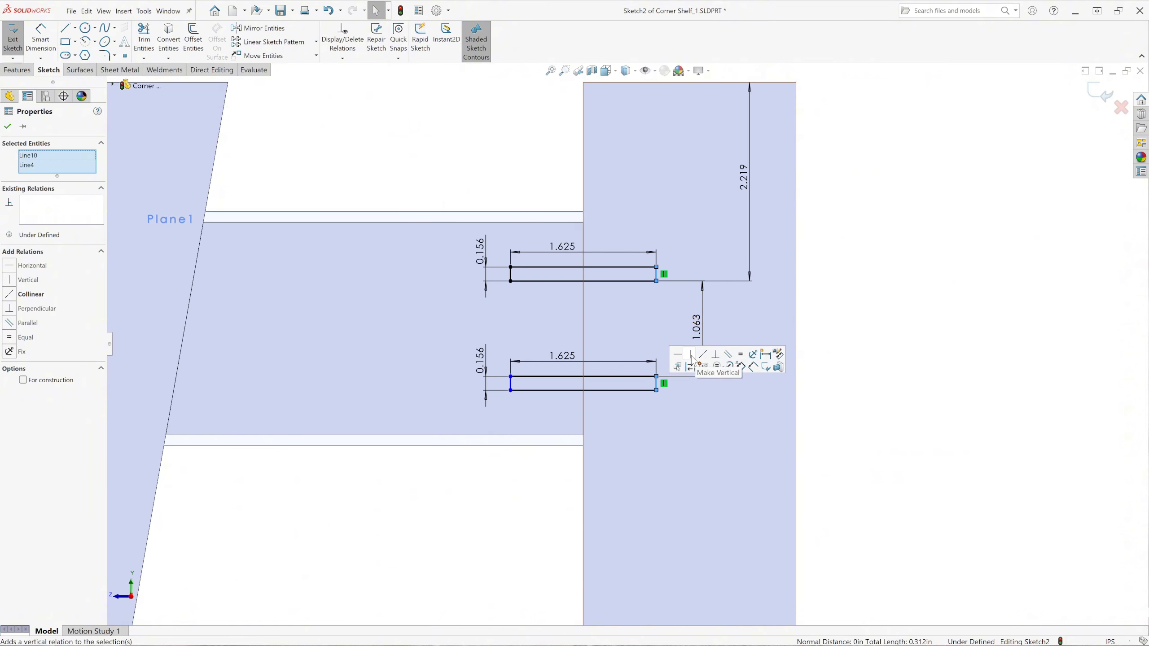
click(702, 354)
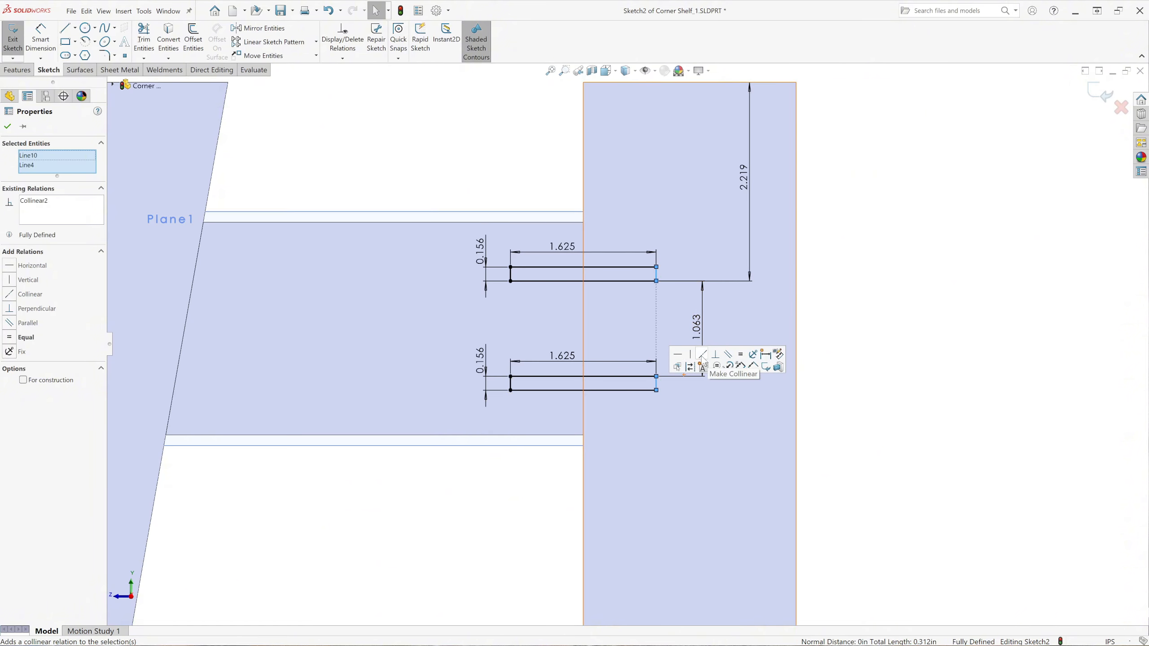
click(525, 165)
Copy the upper rectangle with its length and height dimensions by ΔX 4.341 in, keeping relations.
scroll(744, 360, up, 6)
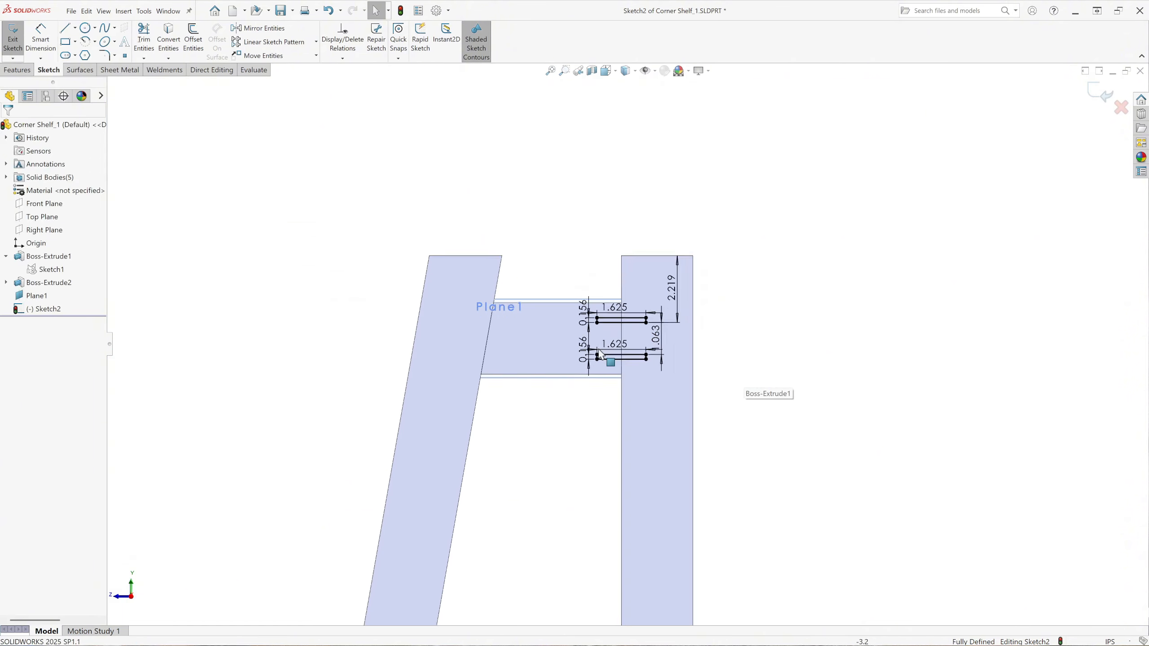
scroll(607, 353, down, 3)
scroll(409, 304, down, 3)
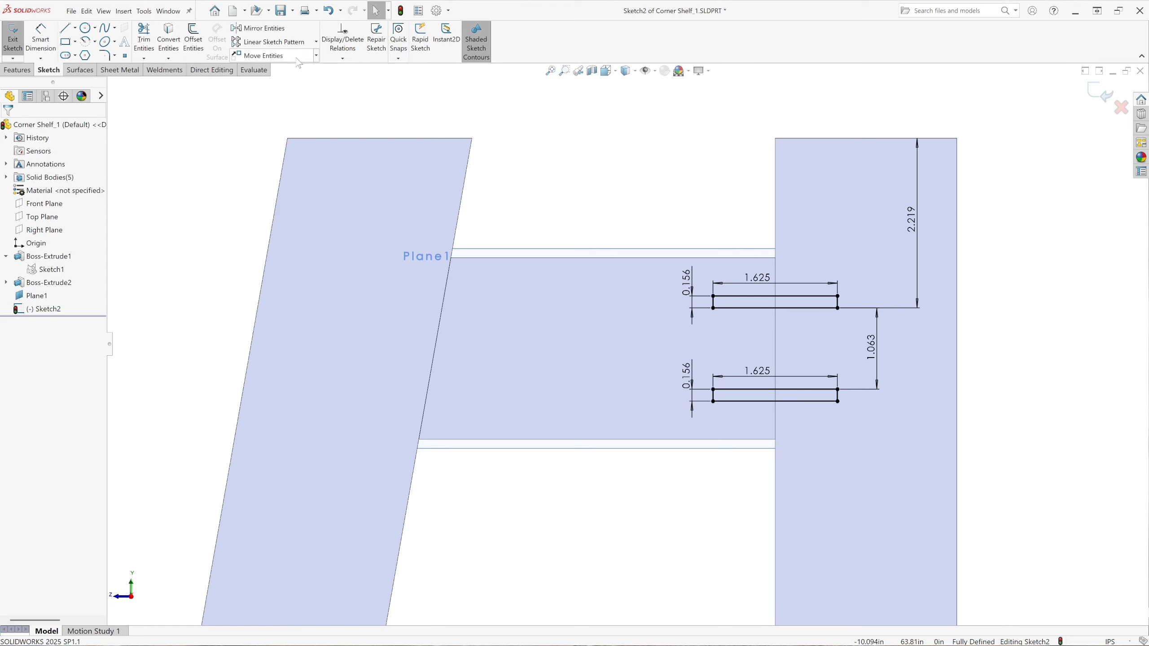
click(315, 55)
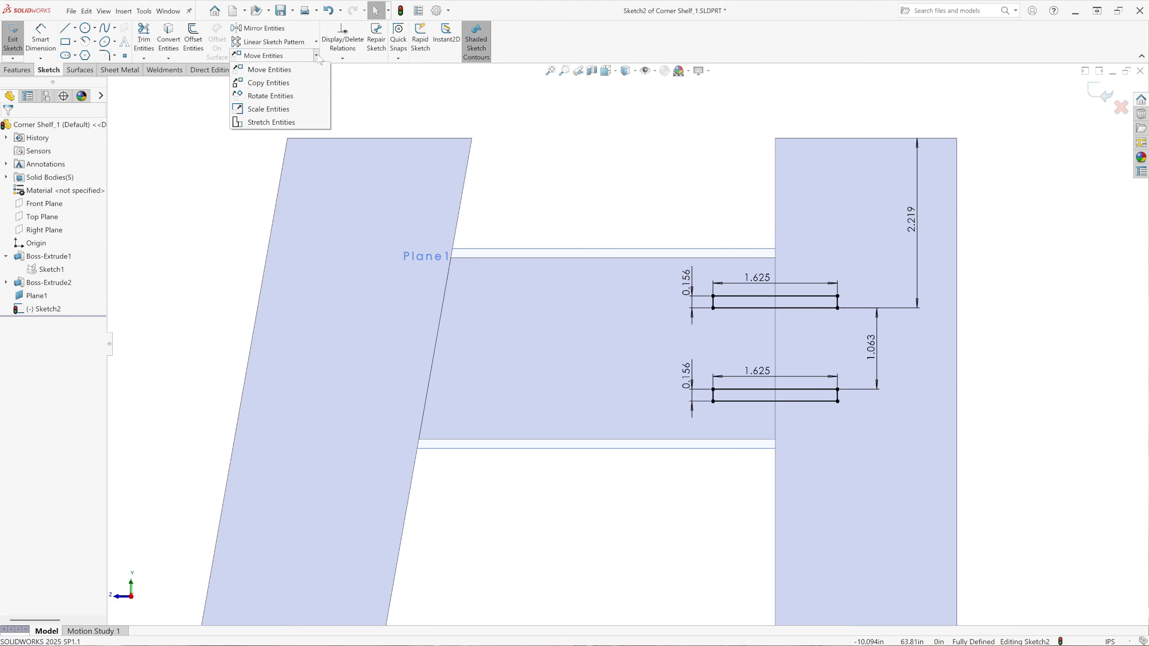
click(290, 83)
drag(583, 203, 867, 346)
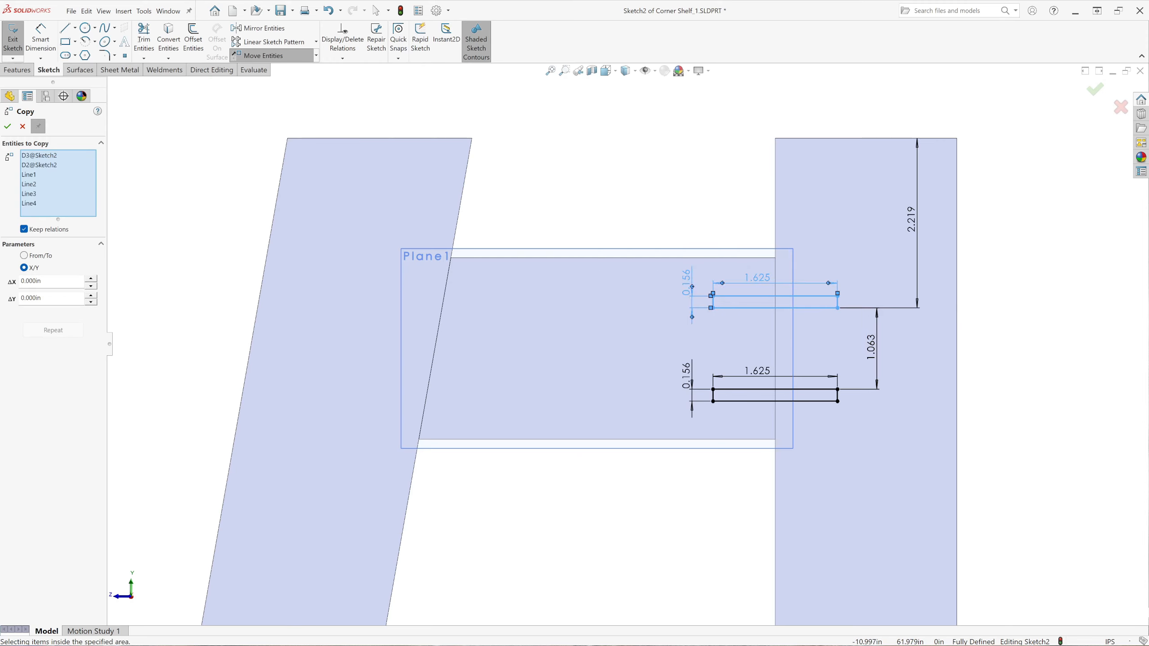
double_click(35, 280)
text(4.341)
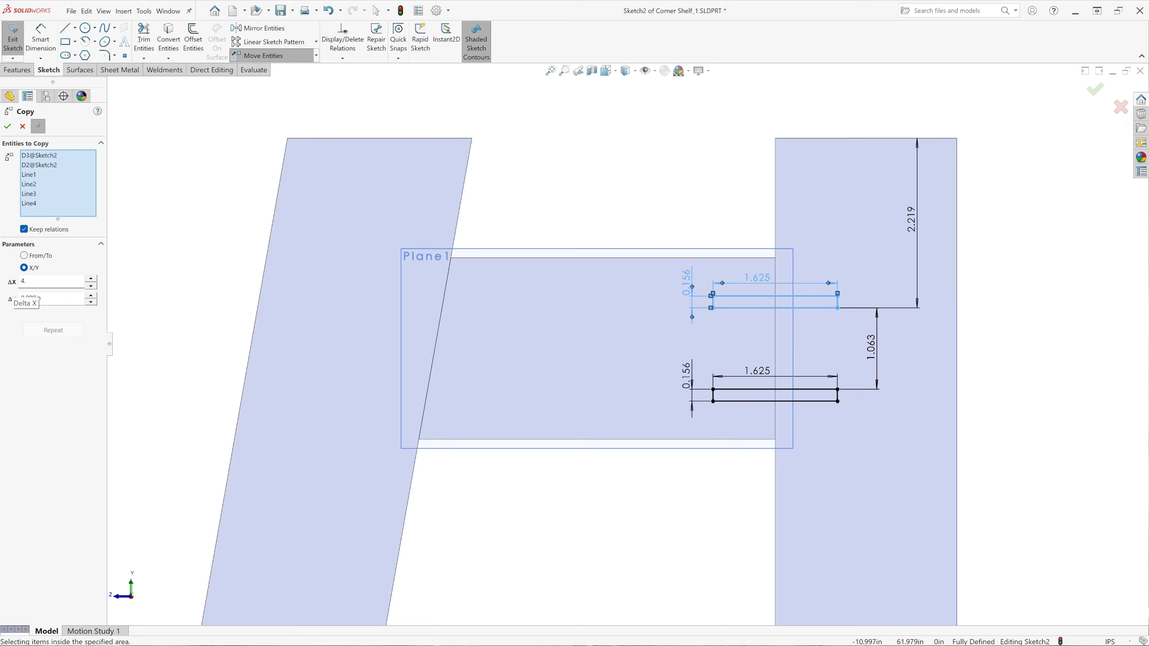
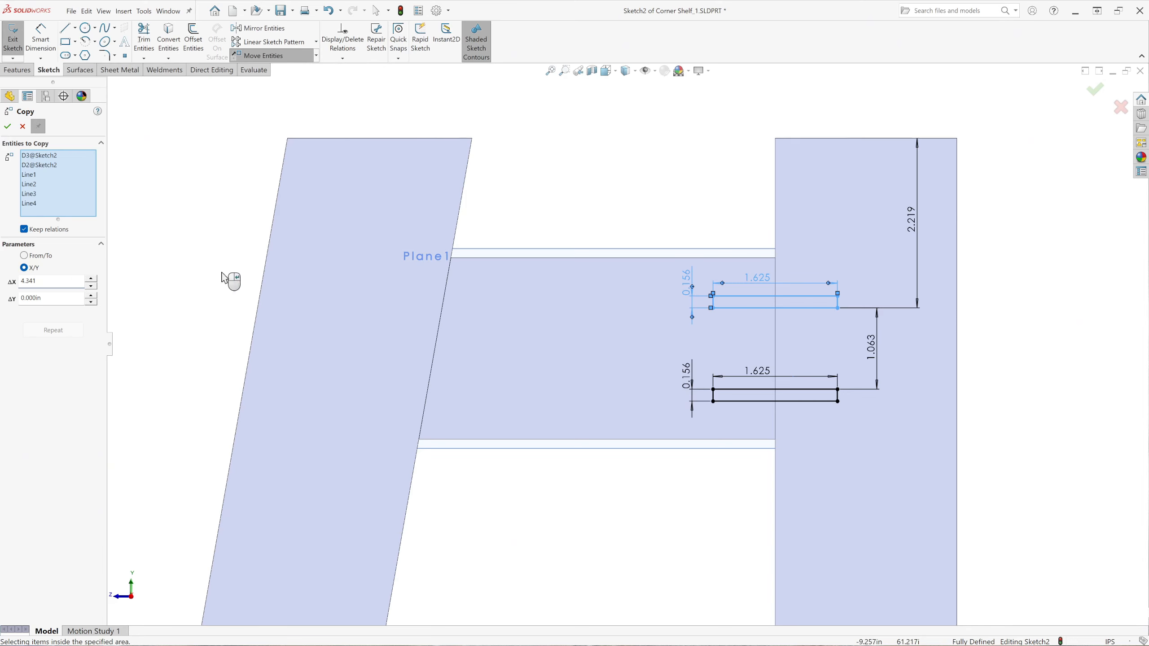
click(6, 127)
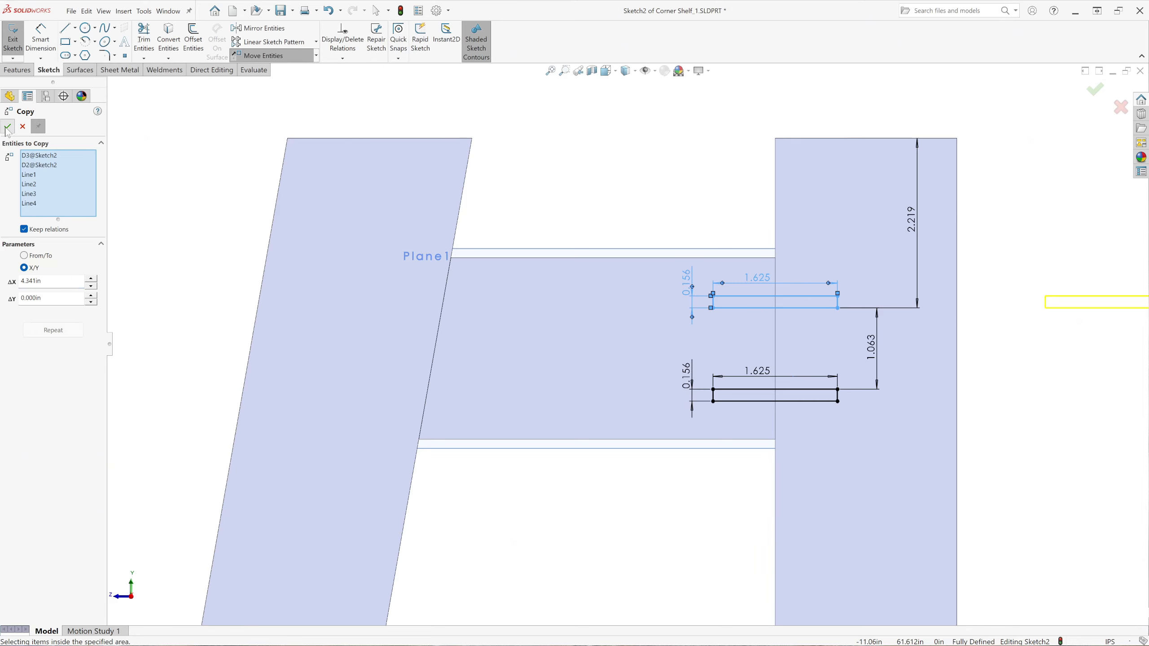
Place another copy of the upper rectangle across the angled leg joint with ΔX -4.341 in and finish copying.
click(21, 281)
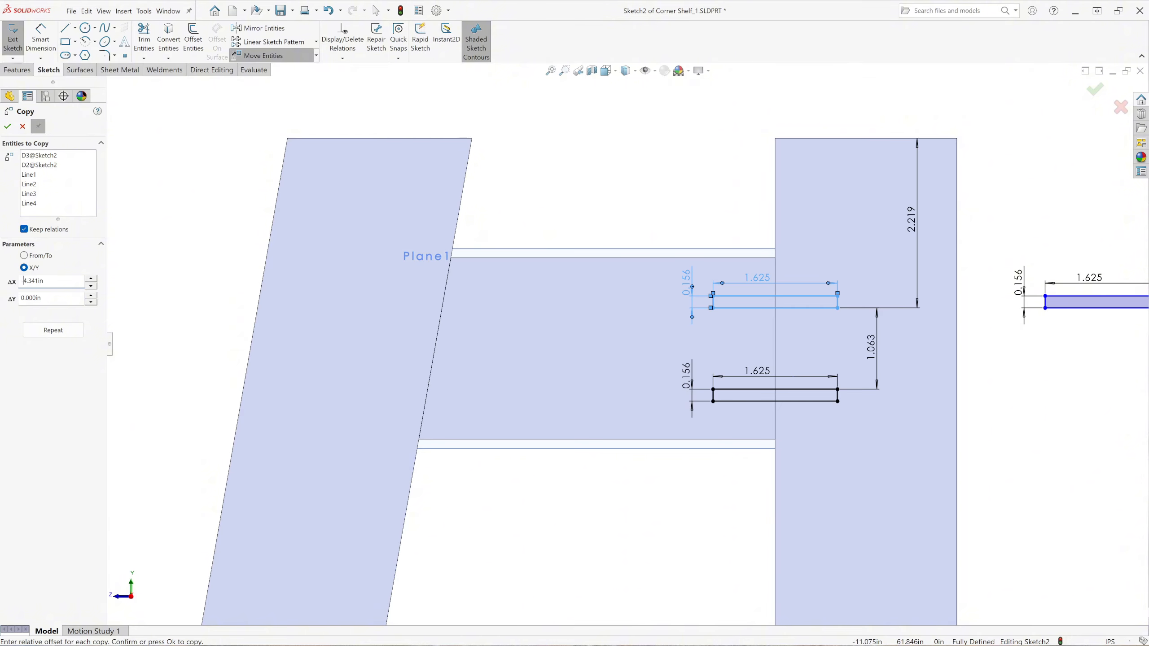
click(7, 127)
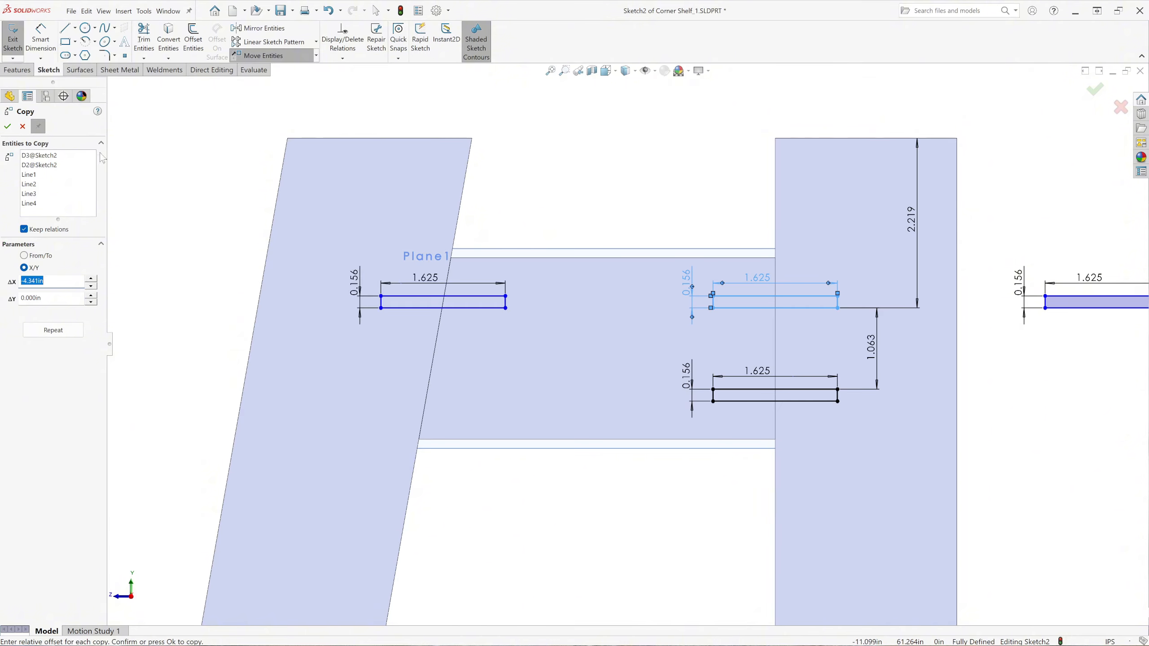
click(7, 126)
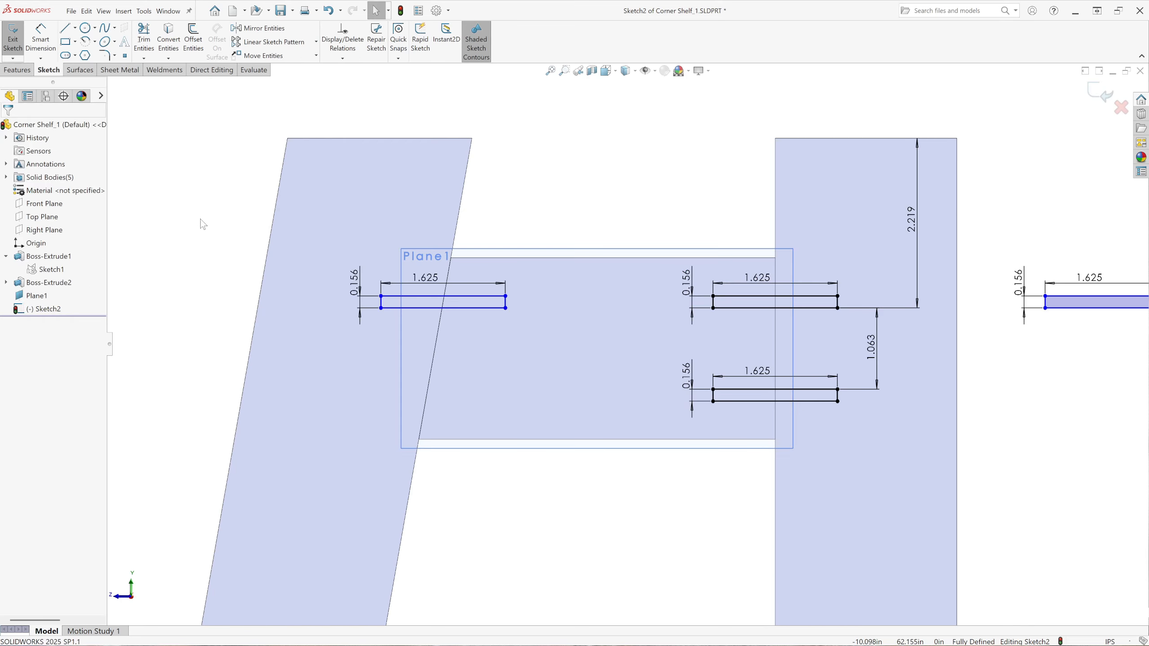
Delete the stray rectangle copy lying outside the vertical leg.
scroll(628, 350, up, 5)
drag(790, 235, 937, 386)
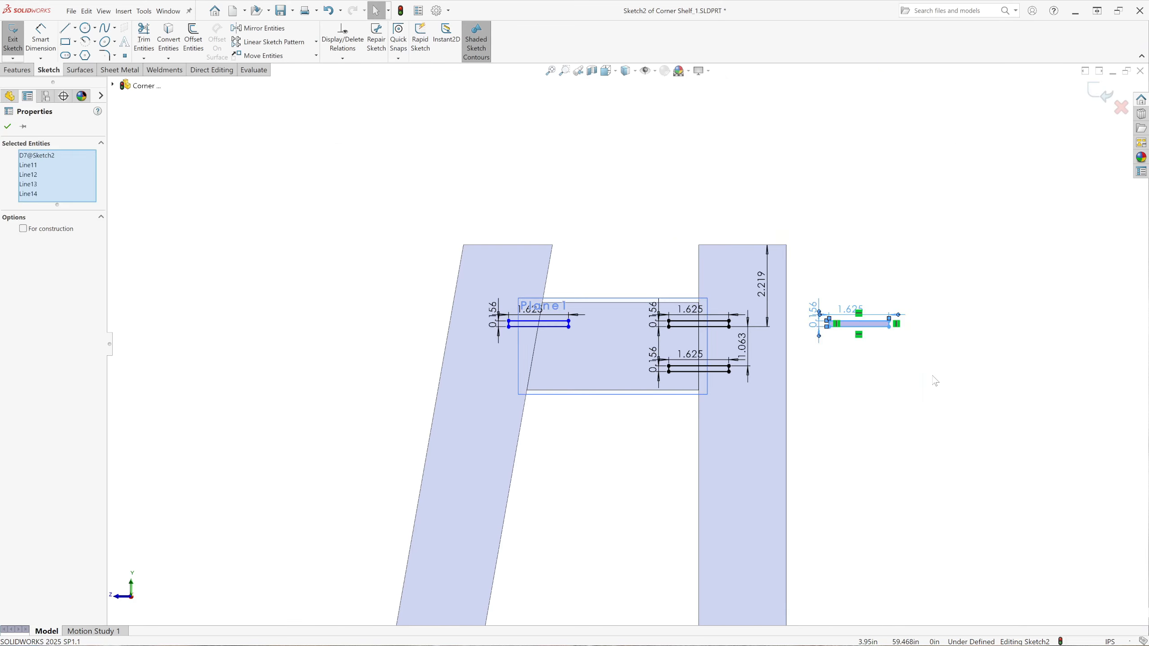
key(Delete)
Try to copy the lower rectangle with its dimensions toward the angled leg by ΔX -4.556 in.
scroll(667, 329, down, 4)
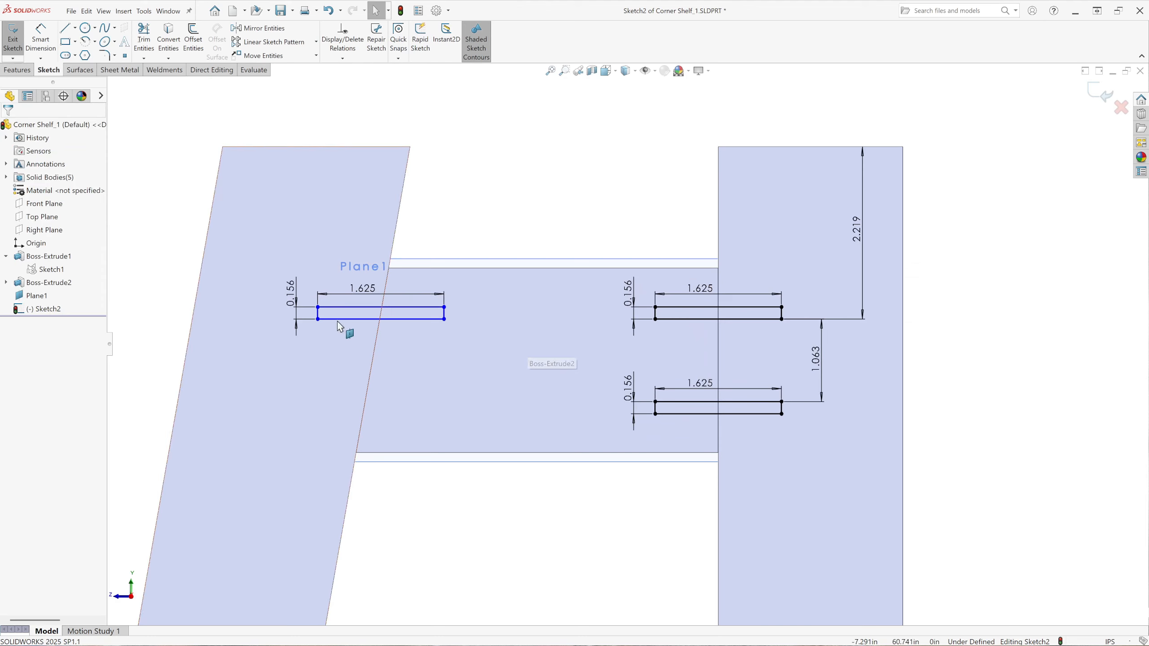
click(317, 56)
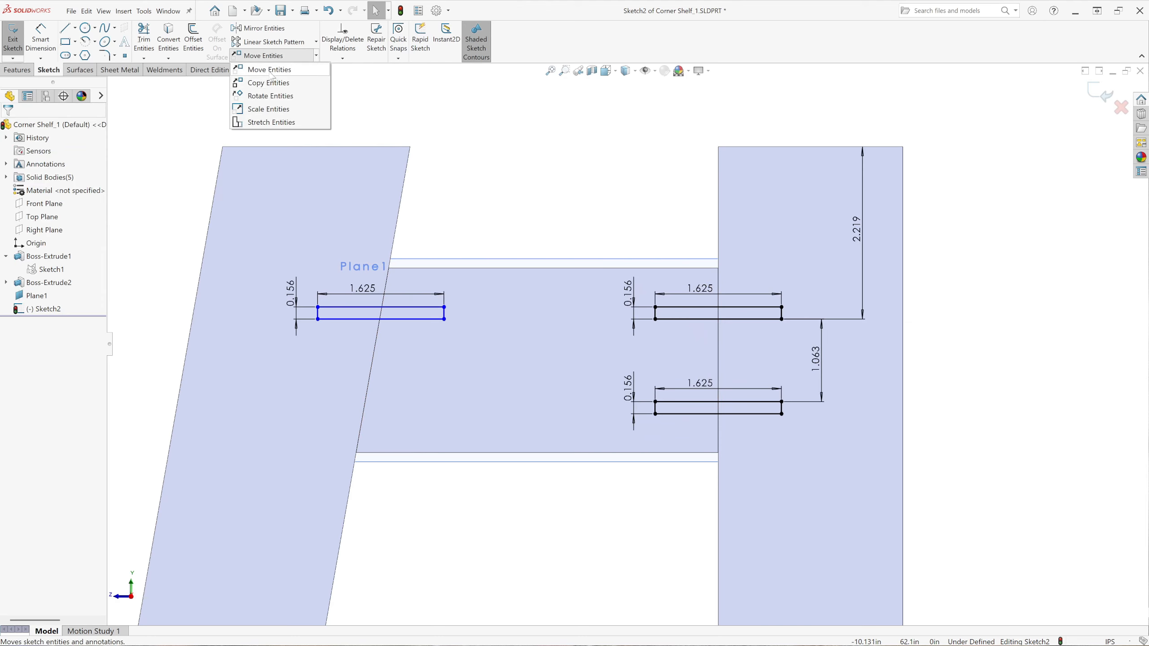
click(271, 84)
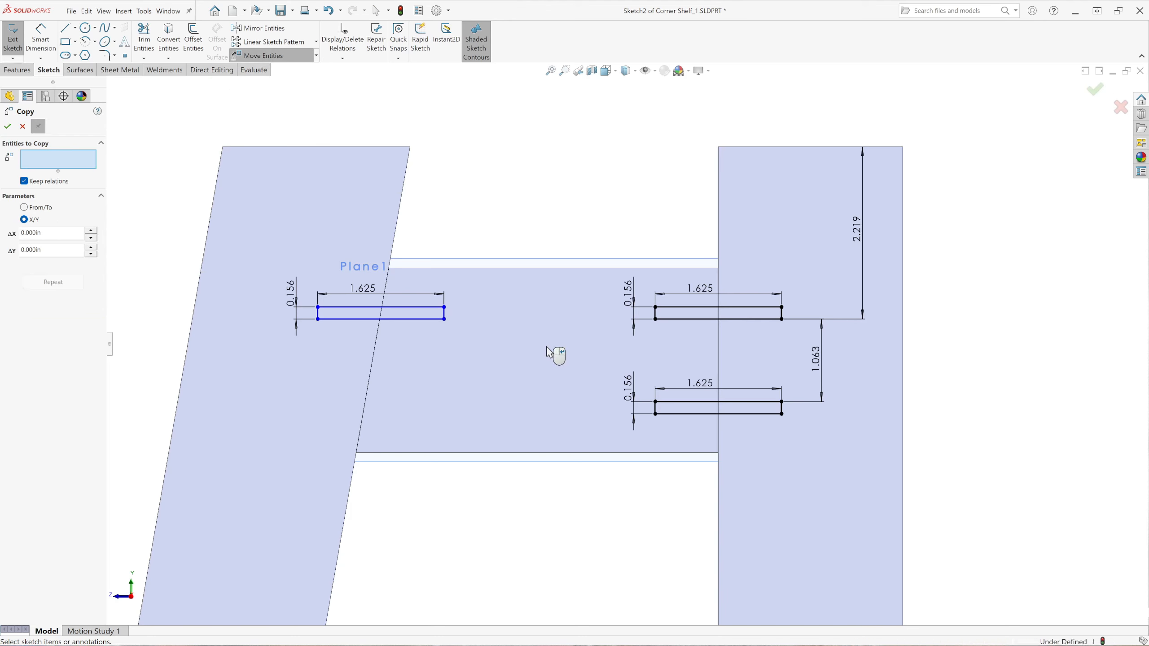
drag(546, 347, 804, 466)
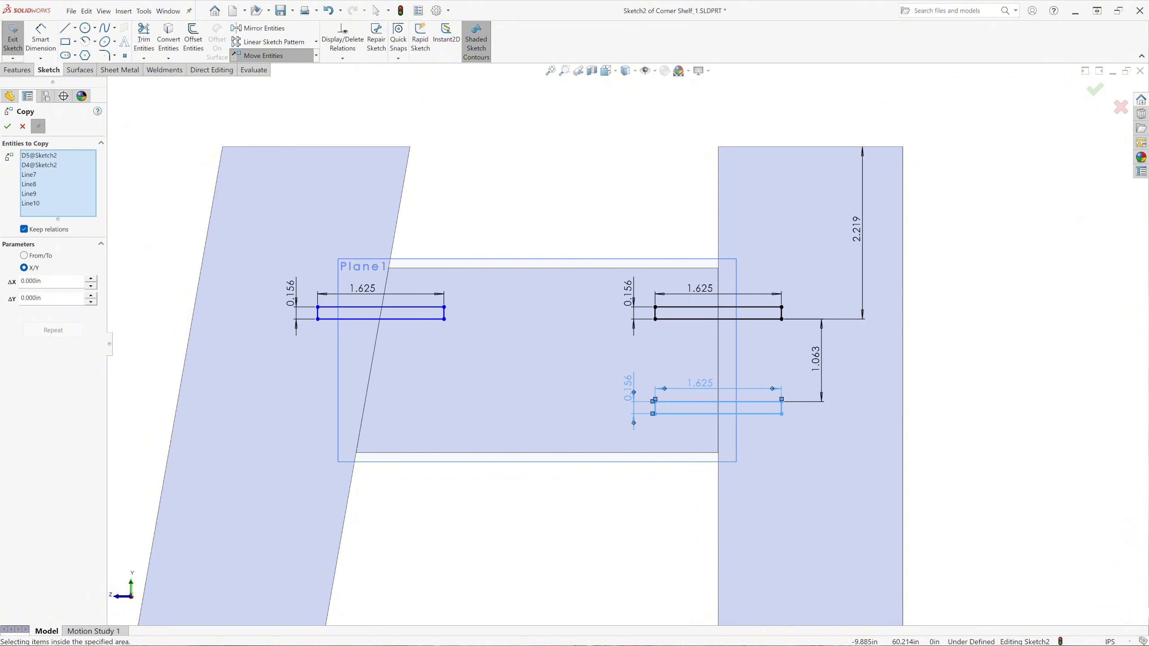
double_click(37, 281)
text(-4.556)
click(151, 250)
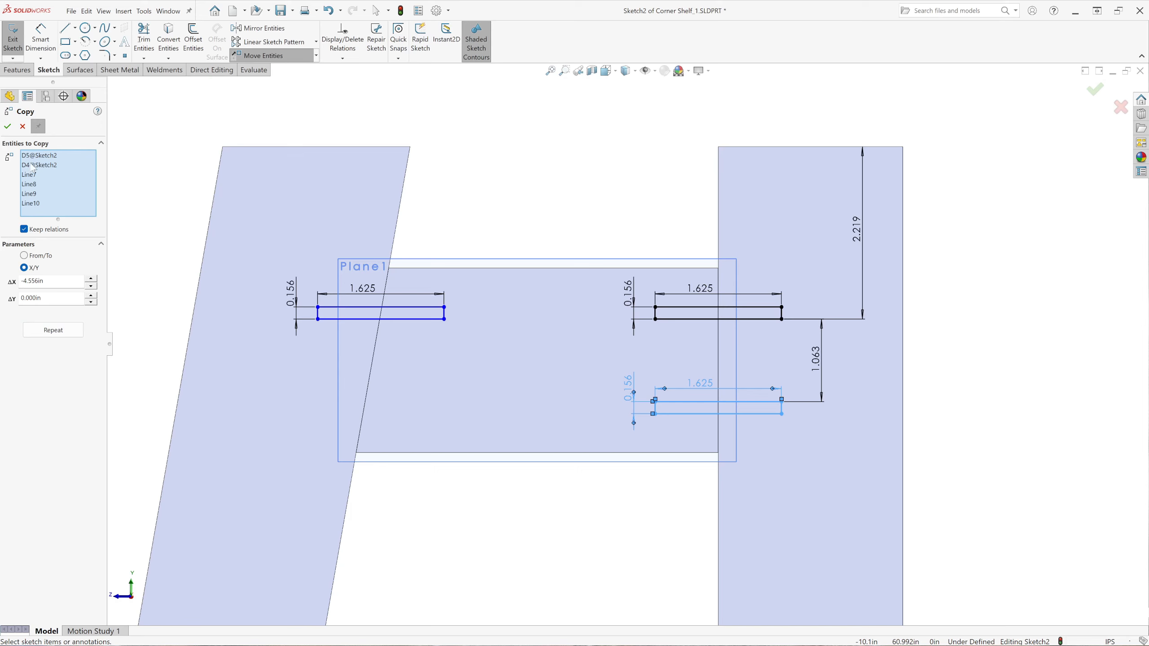
click(8, 128)
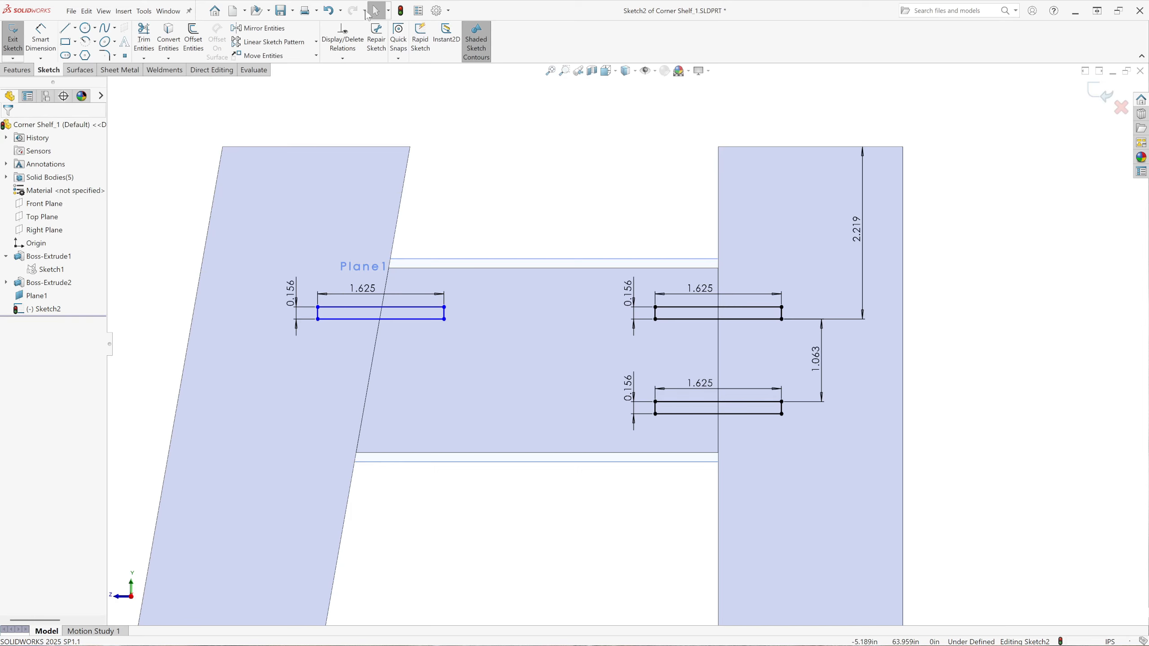
Copy the lower rectangle with its length and height dimensions across the angled leg joint by ΔX -4.556 in, keeping relations.
click(316, 55)
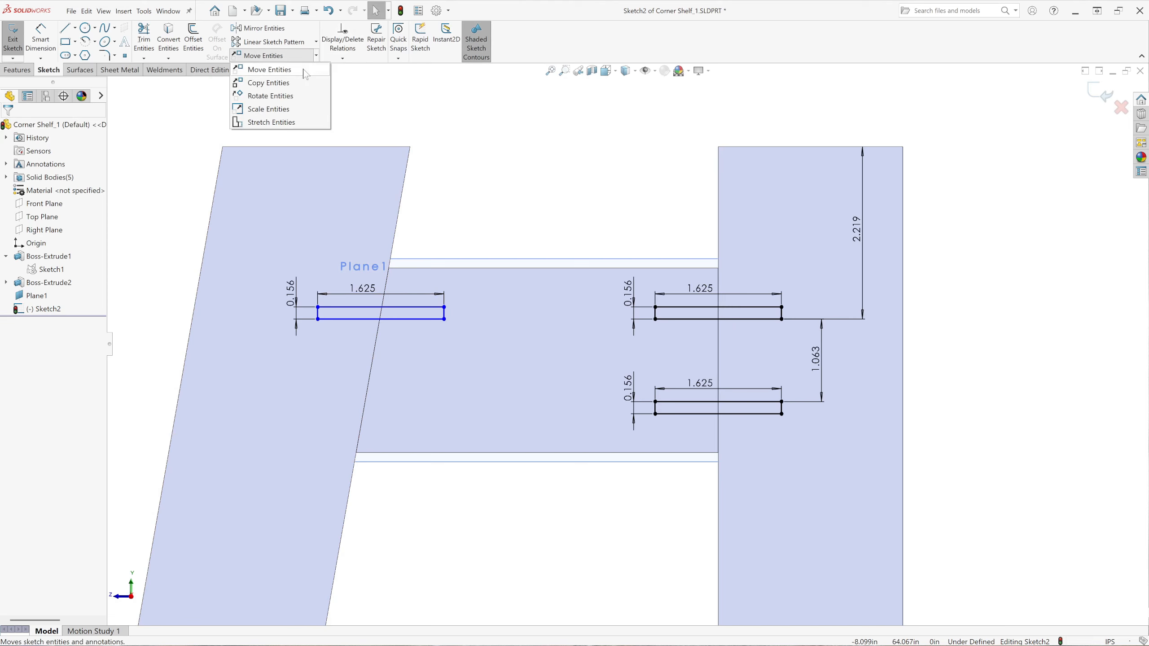
click(269, 83)
drag(558, 345, 834, 483)
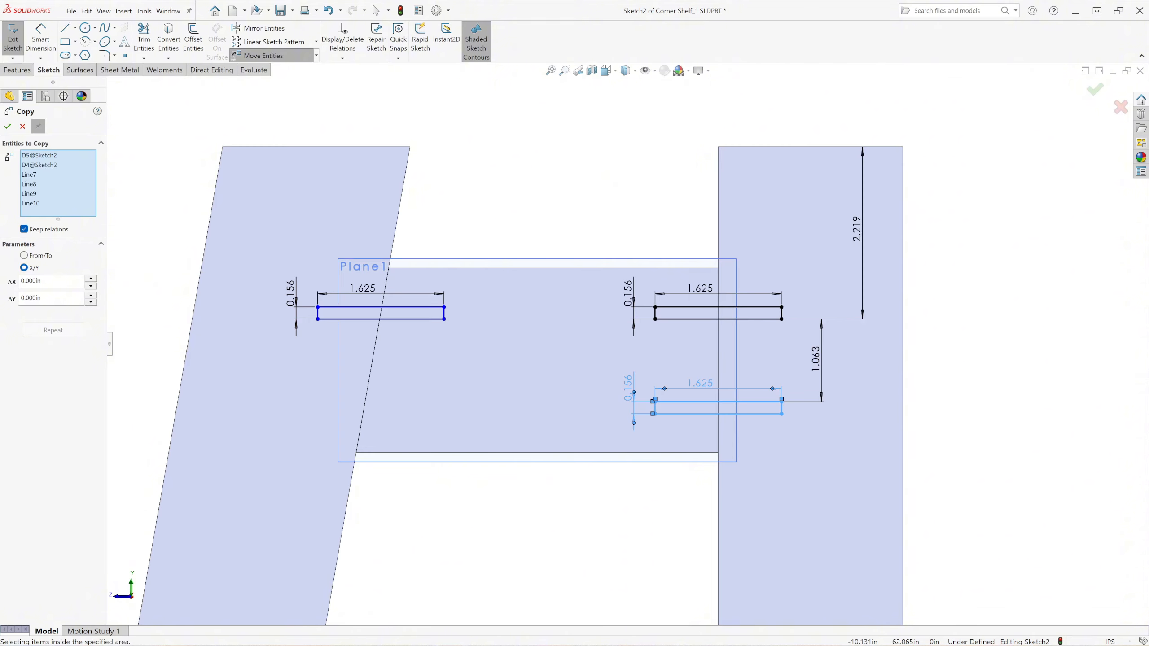
key(shift+Tab)
text(-)
click(7, 128)
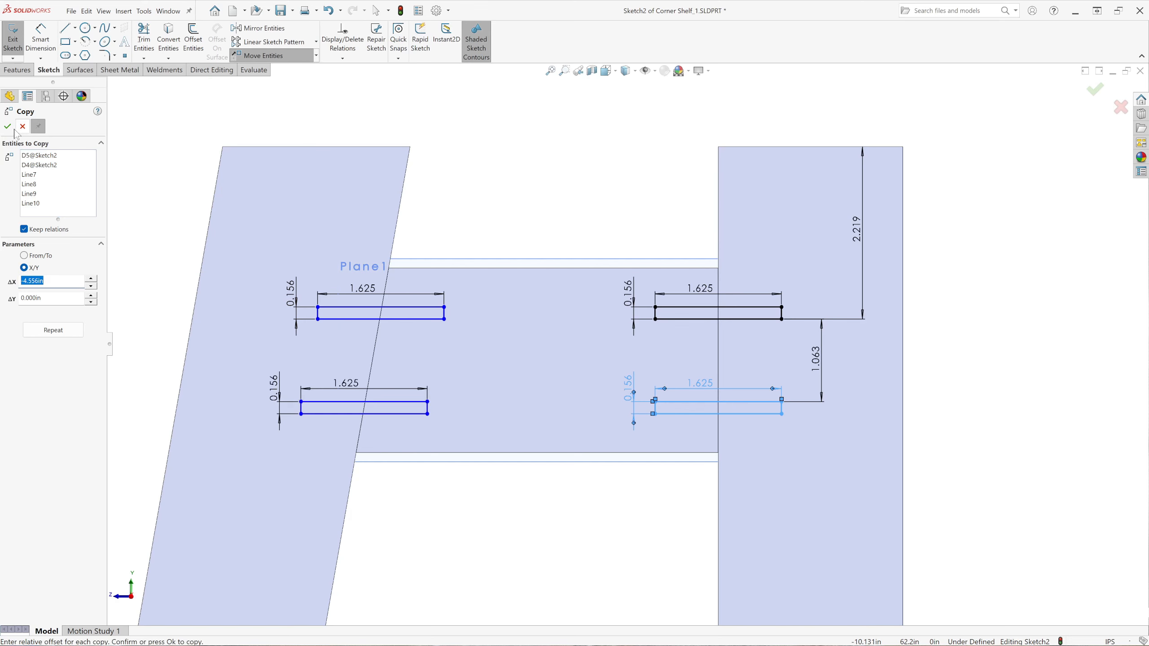
Dimension the horizontal distance between the right edges of the two upper rectangles, placing the dimension above the member.
scroll(589, 315, up, 3)
scroll(587, 406, down, 3)
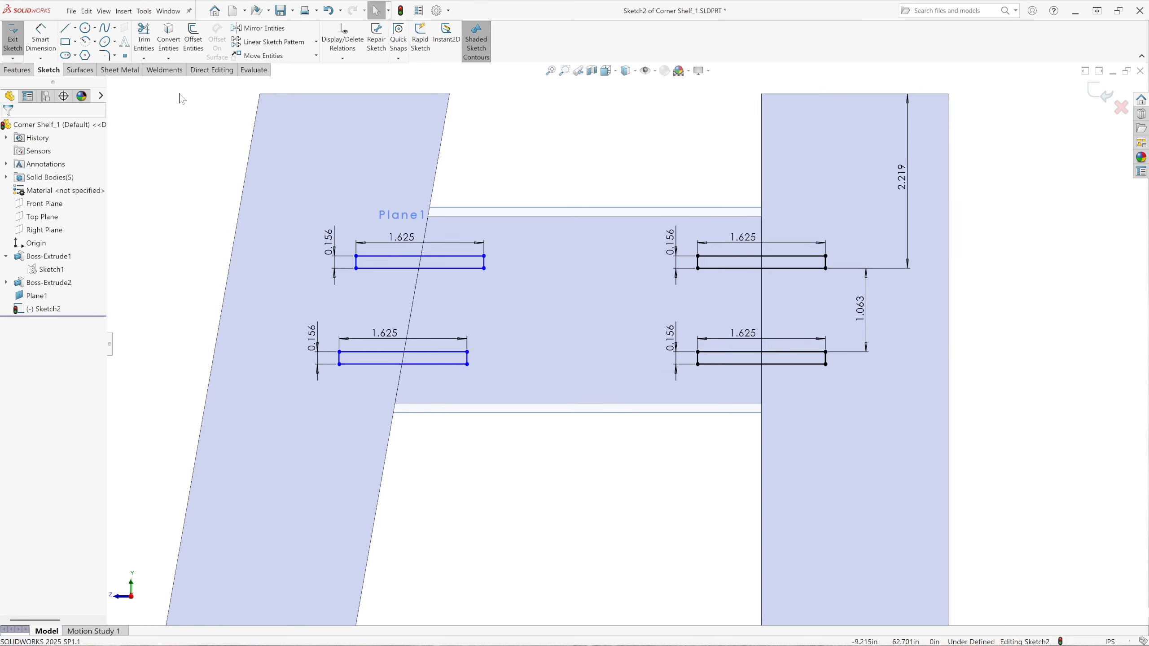
click(41, 38)
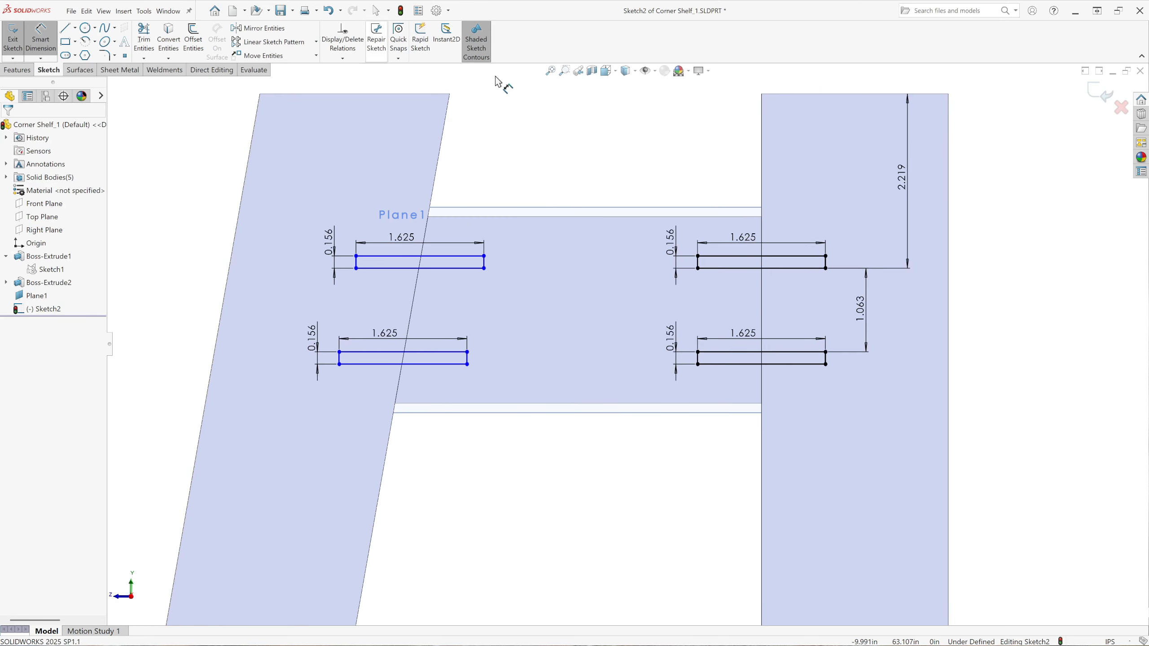
click(484, 263)
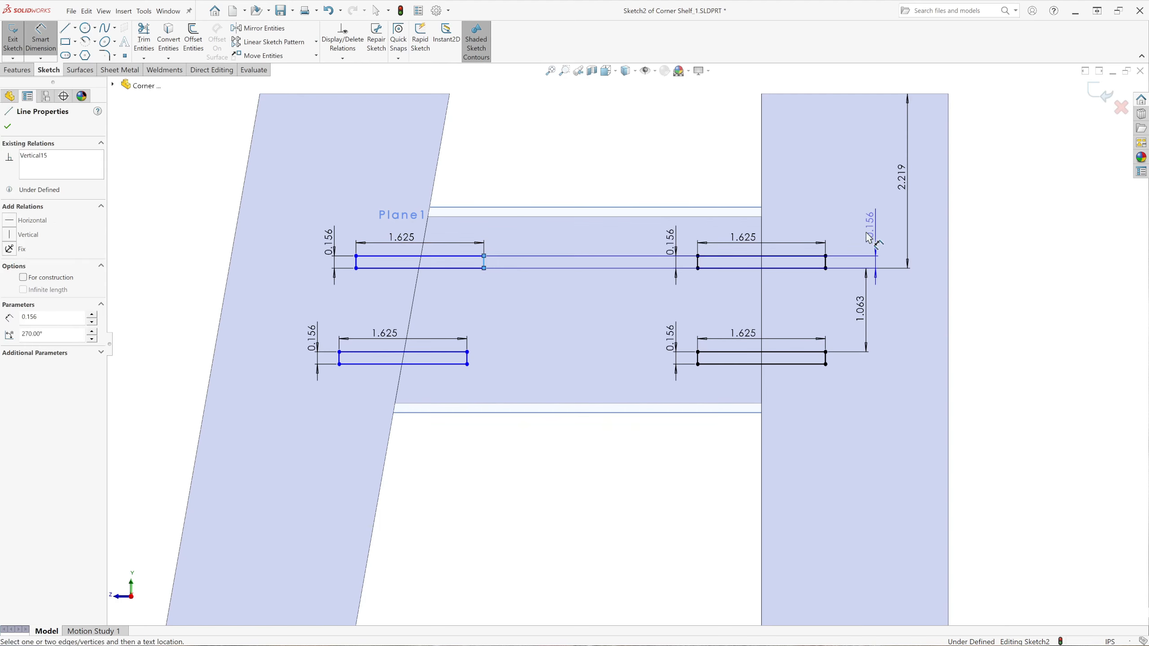
click(826, 263)
click(662, 181)
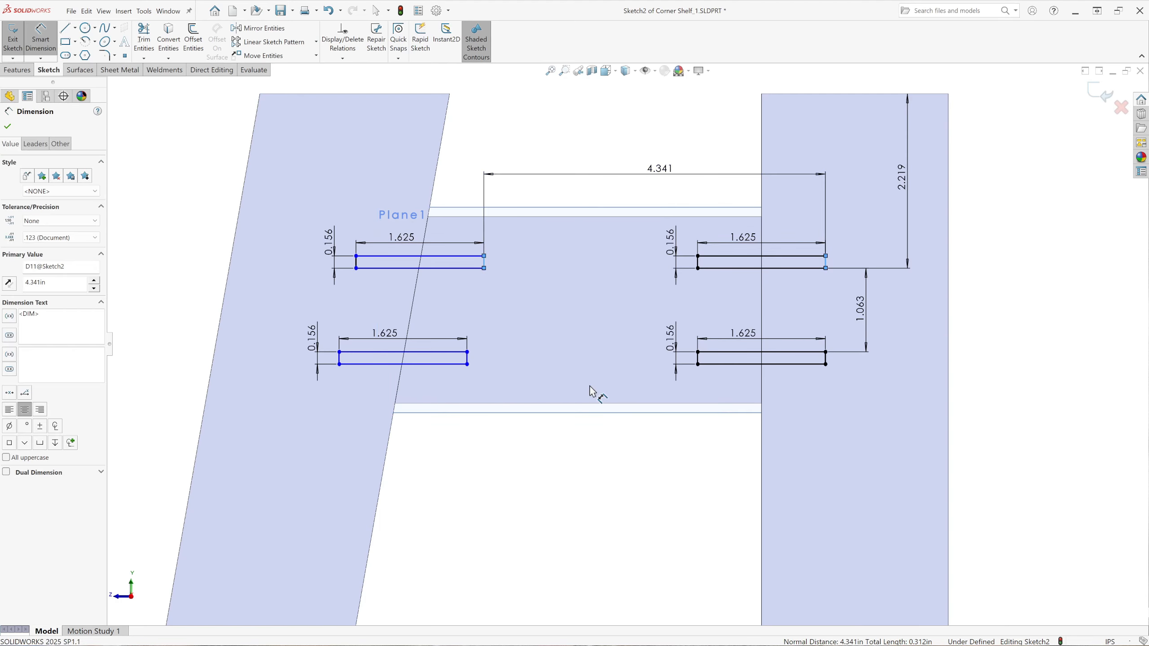
click(615, 158)
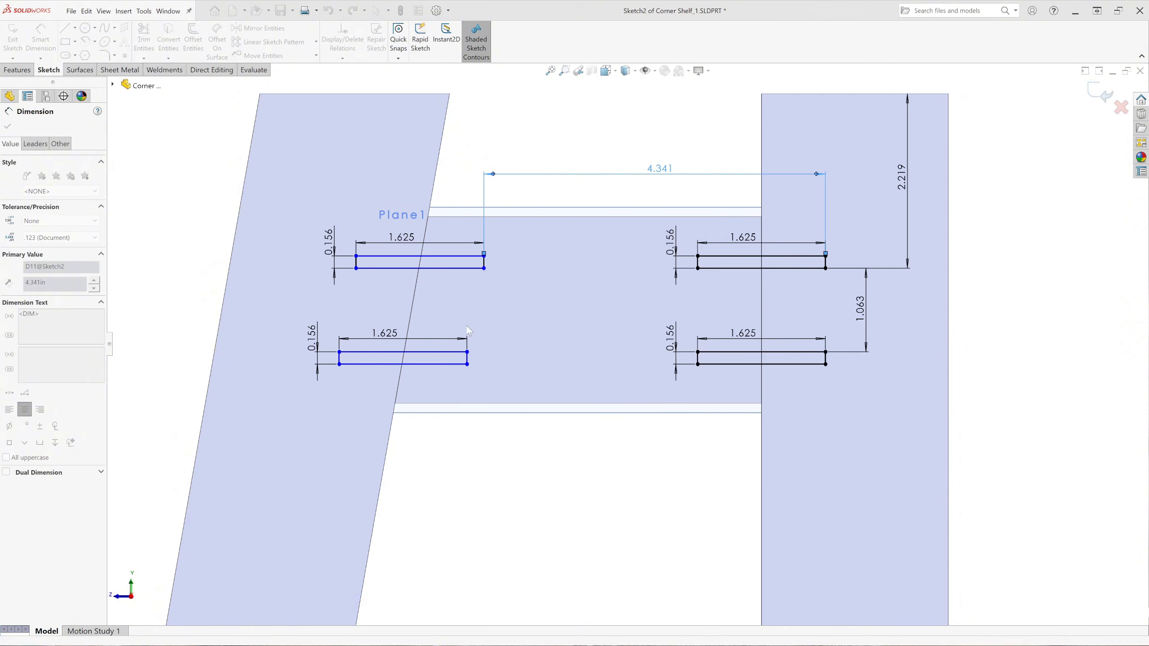
Dimension the horizontal distance between the right edges of the two lower rectangles, placing the dimension below the member.
click(466, 357)
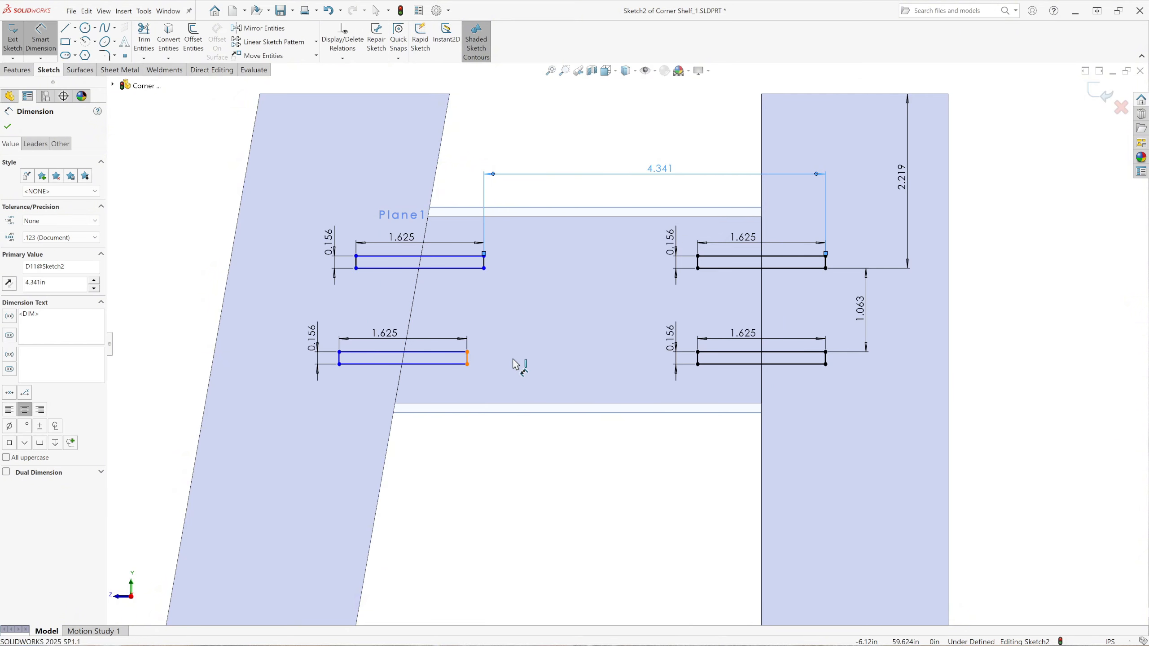
click(825, 360)
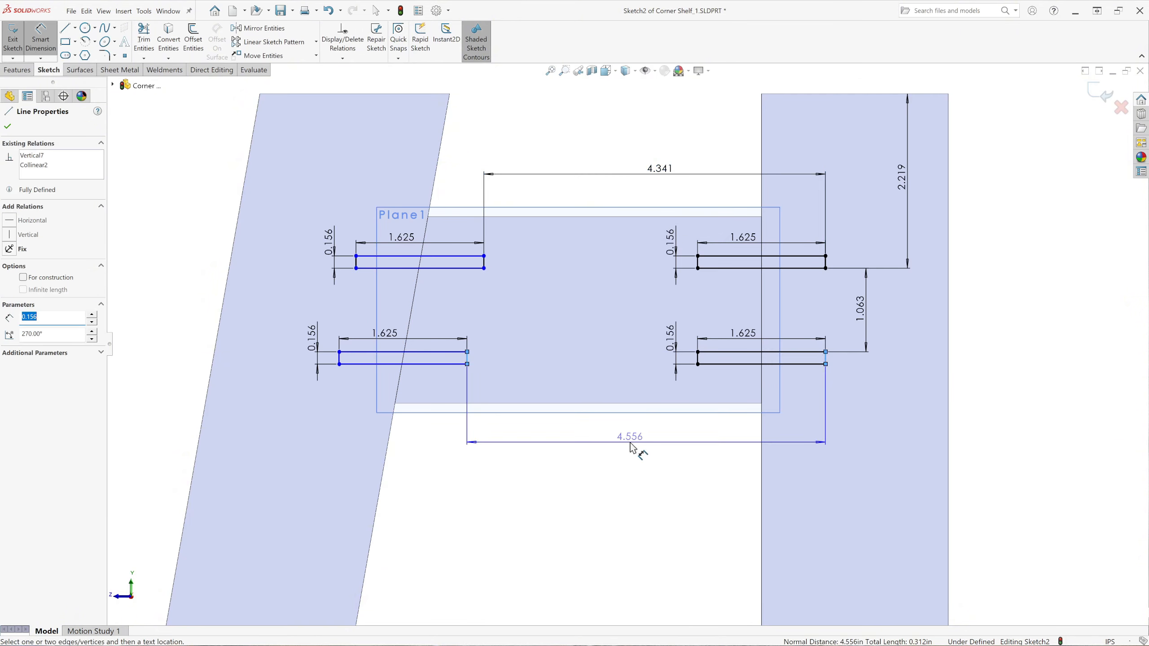
click(636, 450)
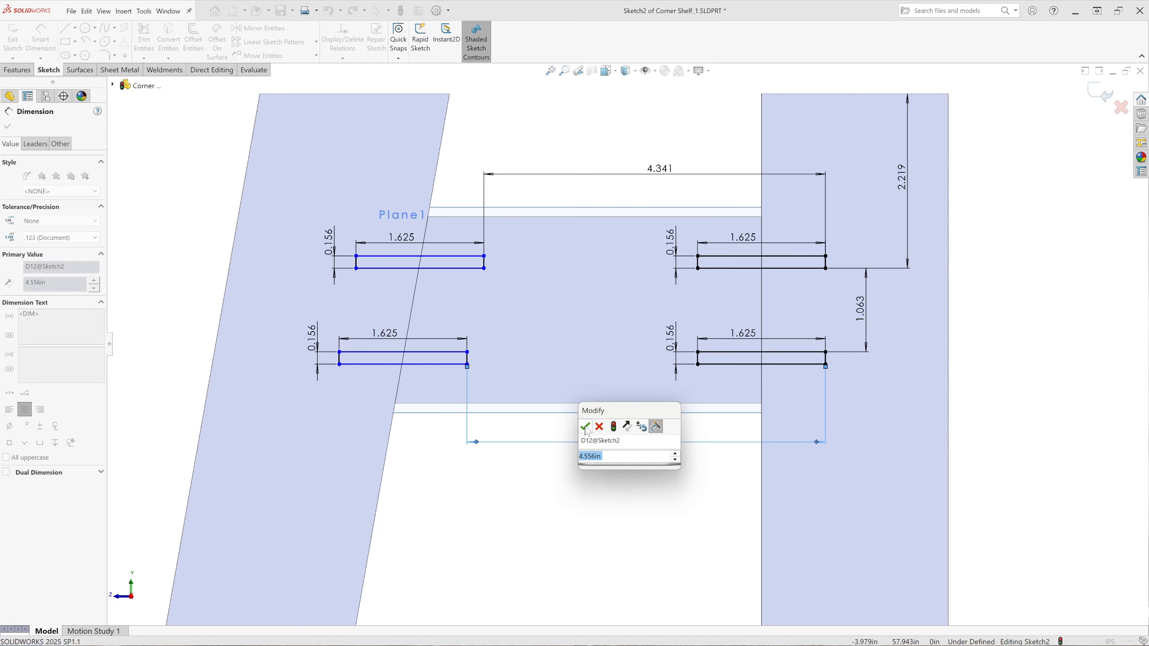
click(586, 428)
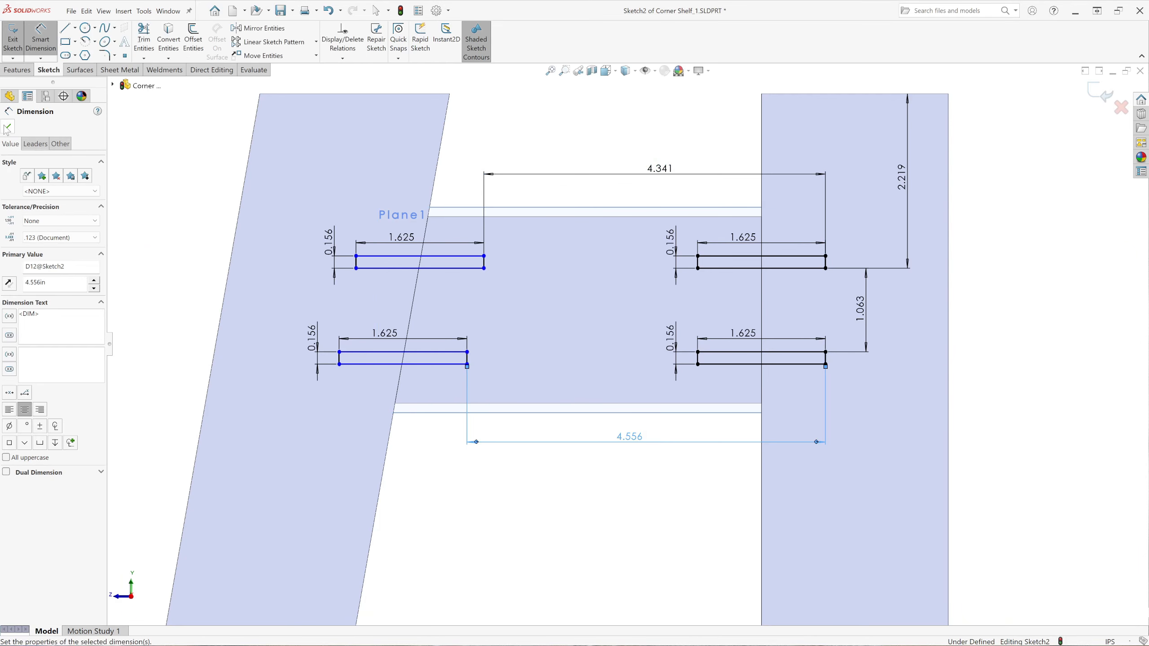
click(7, 128)
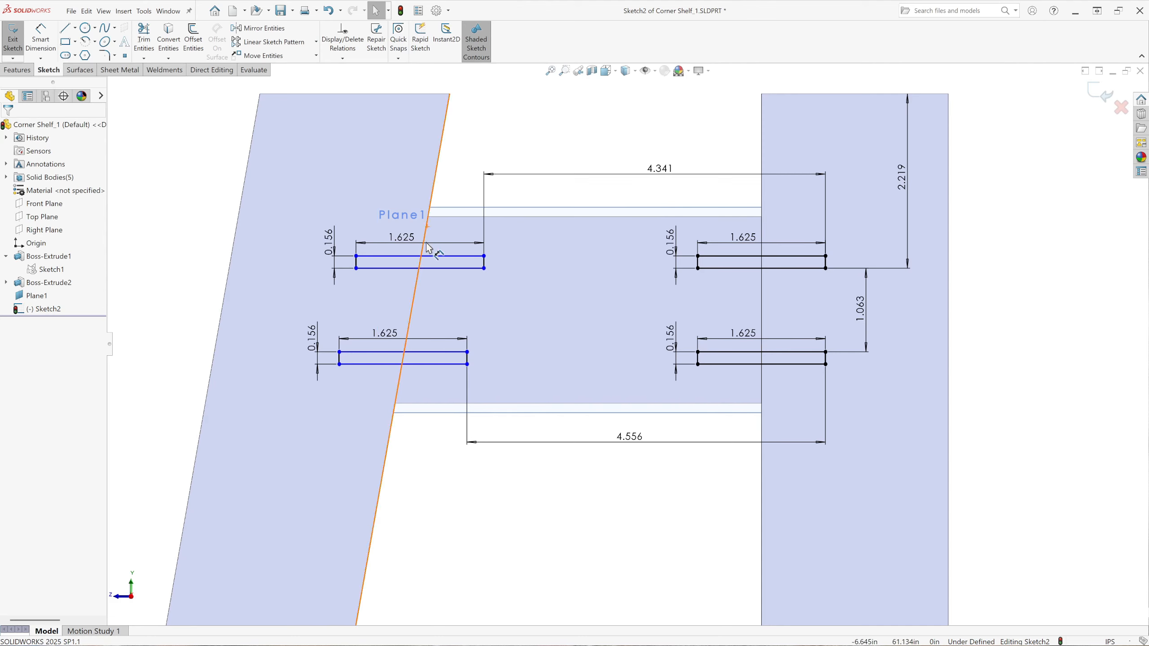
Make the top edges of the two upper rectangles collinear, and do the same for the top edges of the two lower rectangles.
click(432, 257)
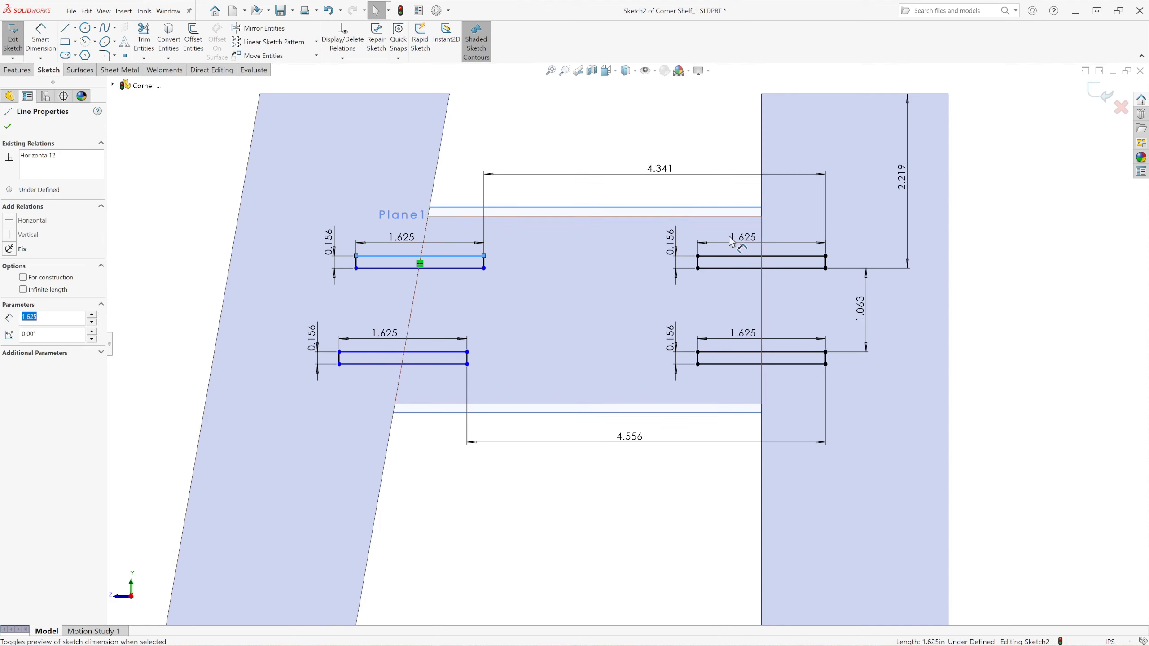
ctrl+click(746, 258)
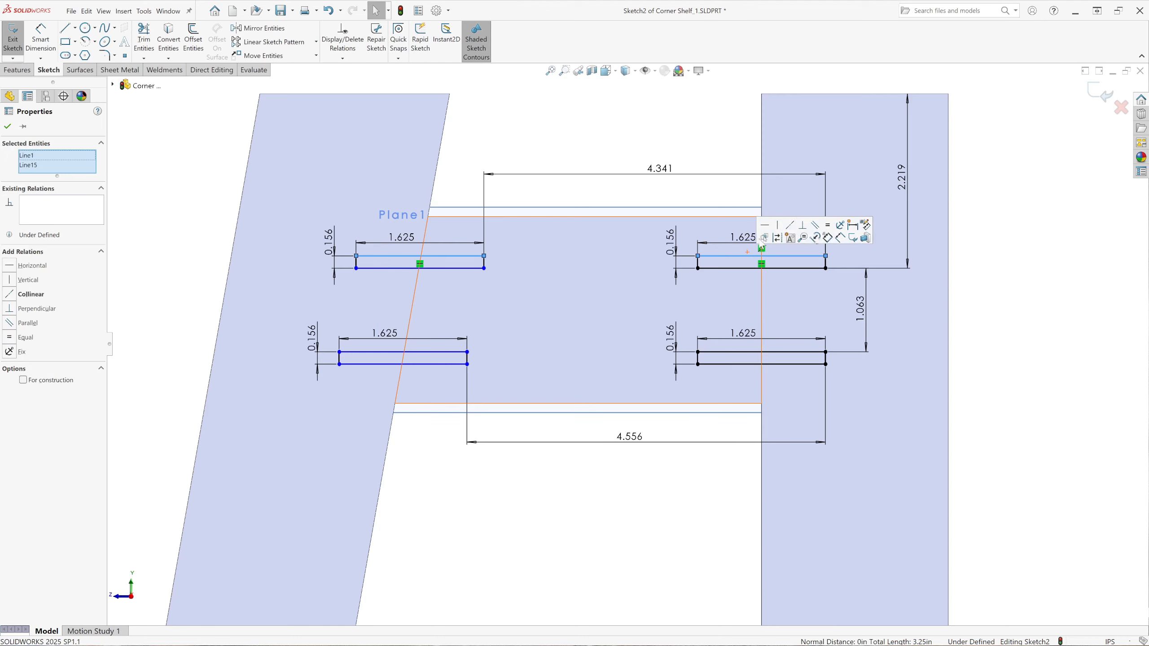
key(Escape)
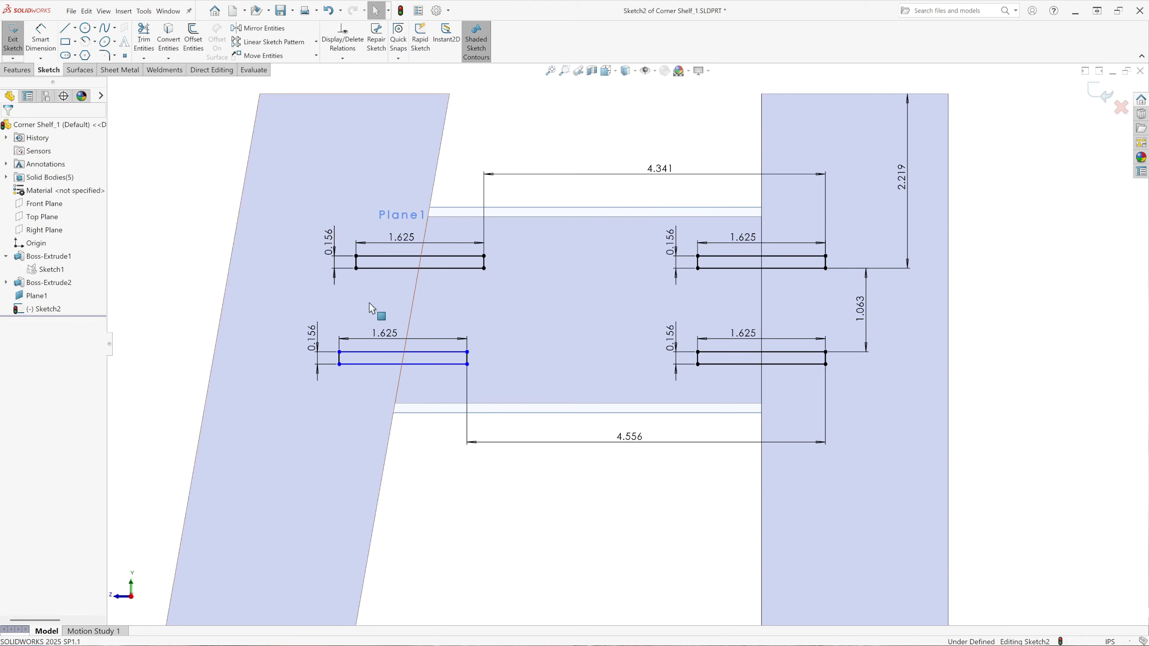
click(415, 353)
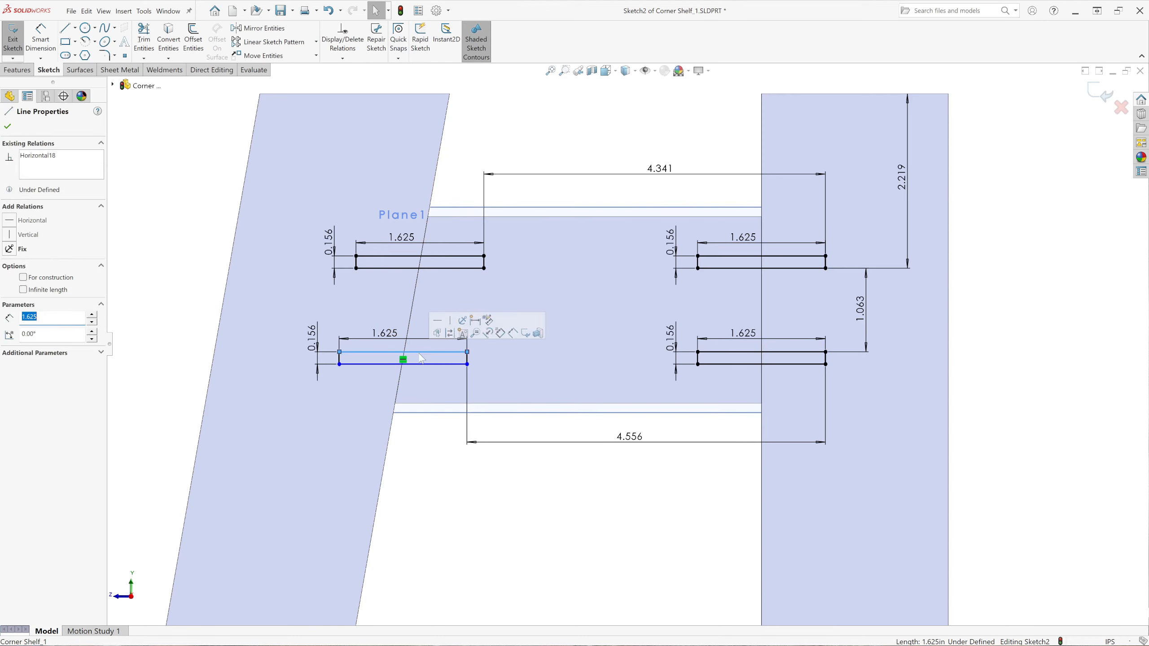
ctrl+click(785, 352)
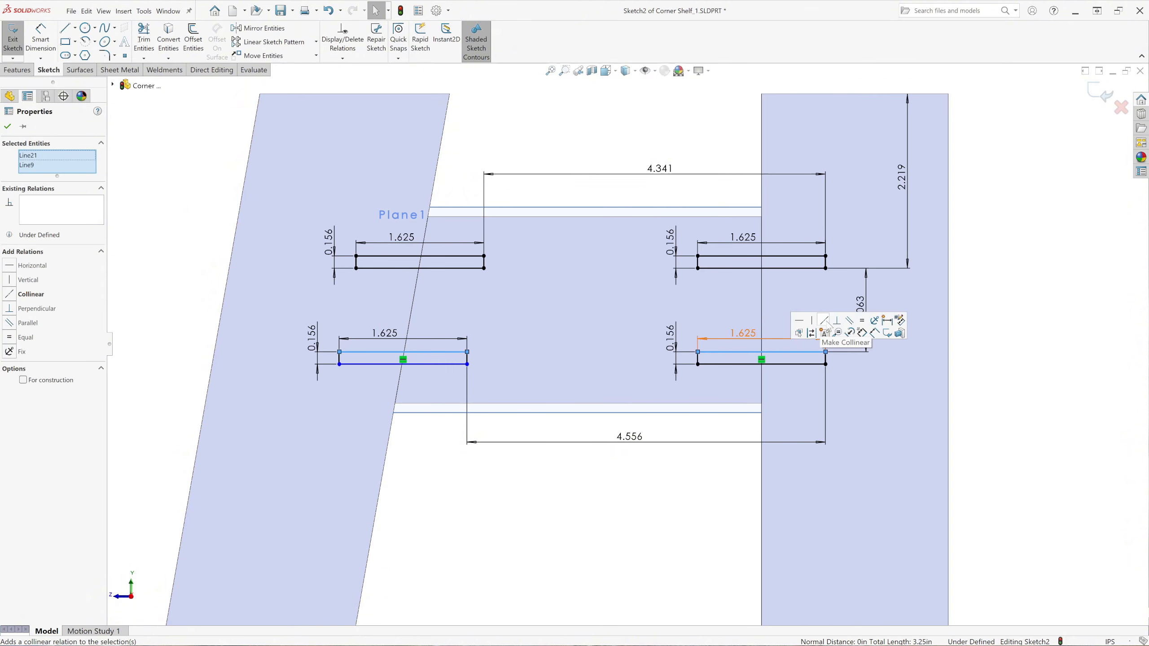
click(807, 322)
key(Escape)
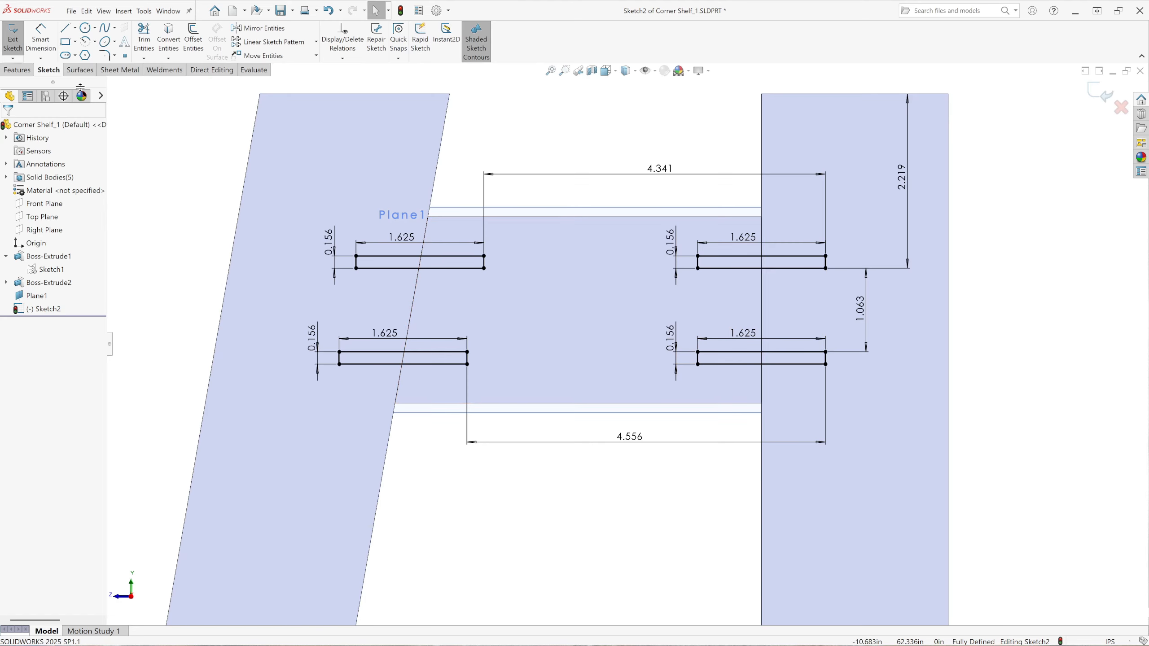
Revolve-cut only the upper rectangle at the vertical leg 360° about its bottom edge, and display the model with hidden lines visible.
click(22, 71)
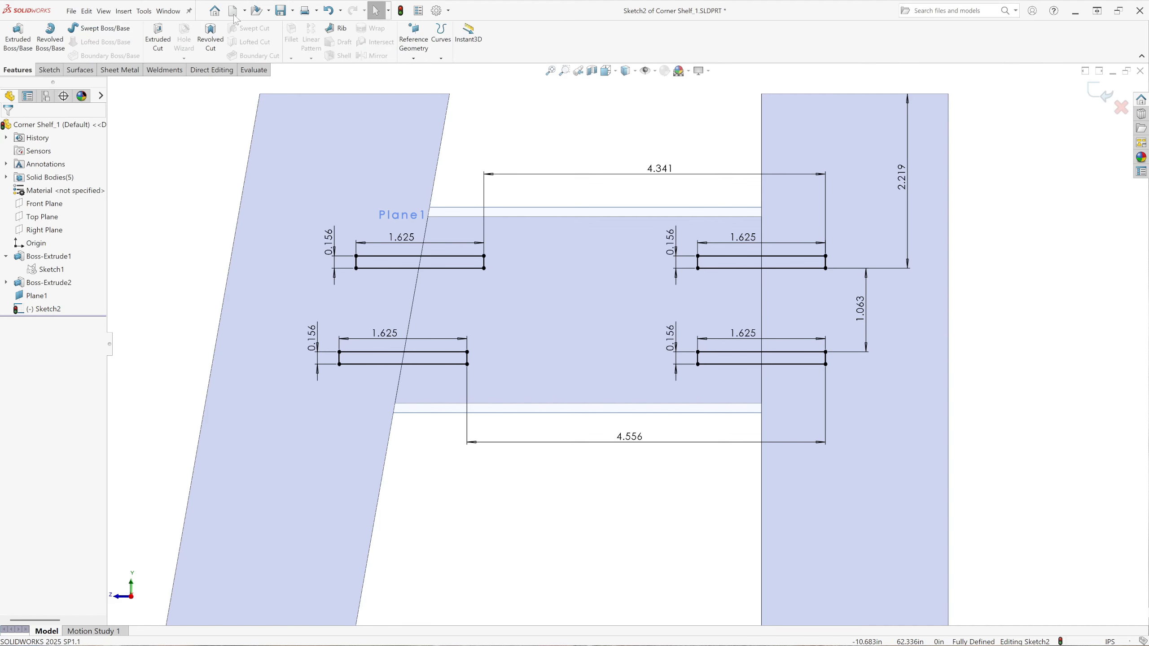
click(210, 43)
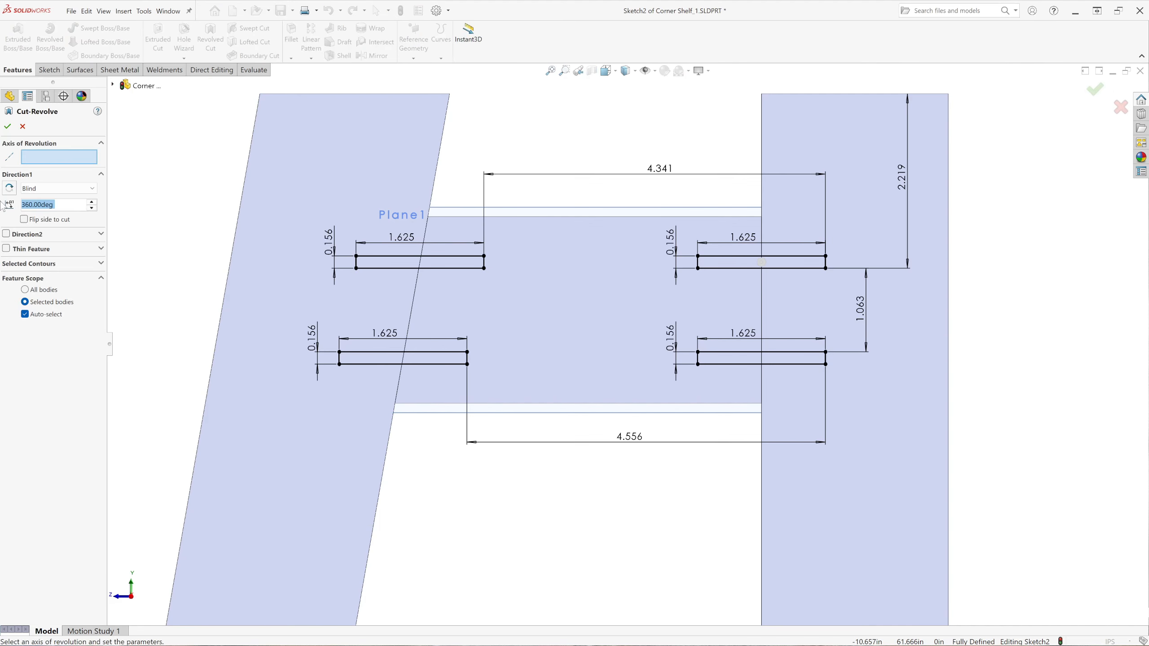
click(721, 268)
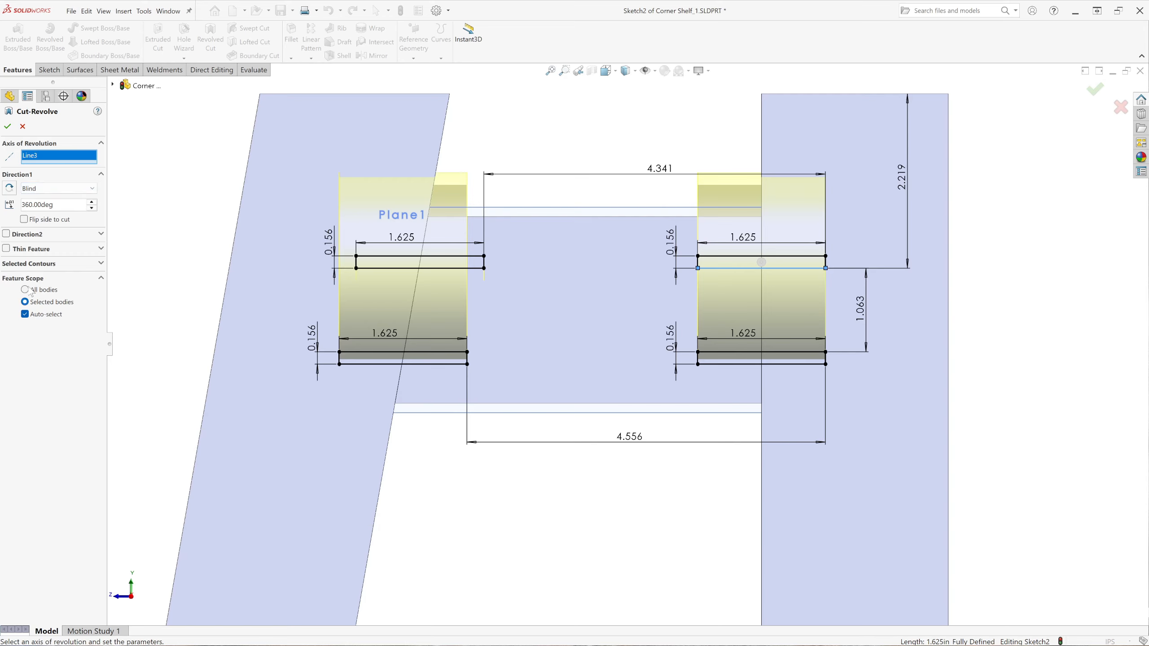
click(76, 264)
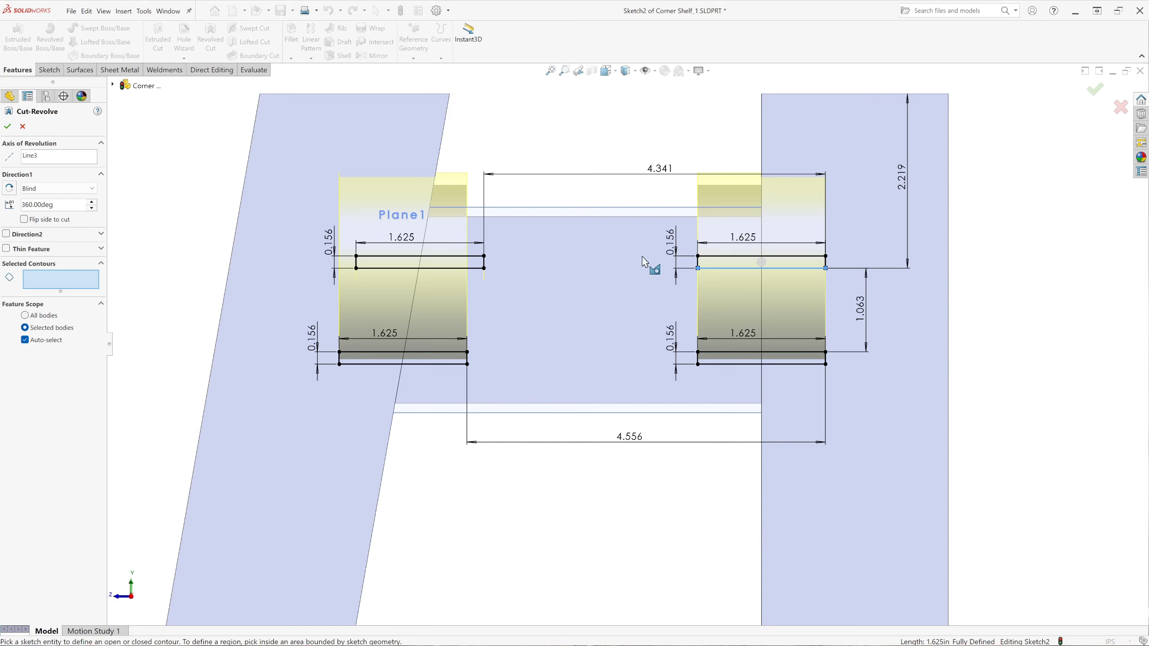
click(734, 262)
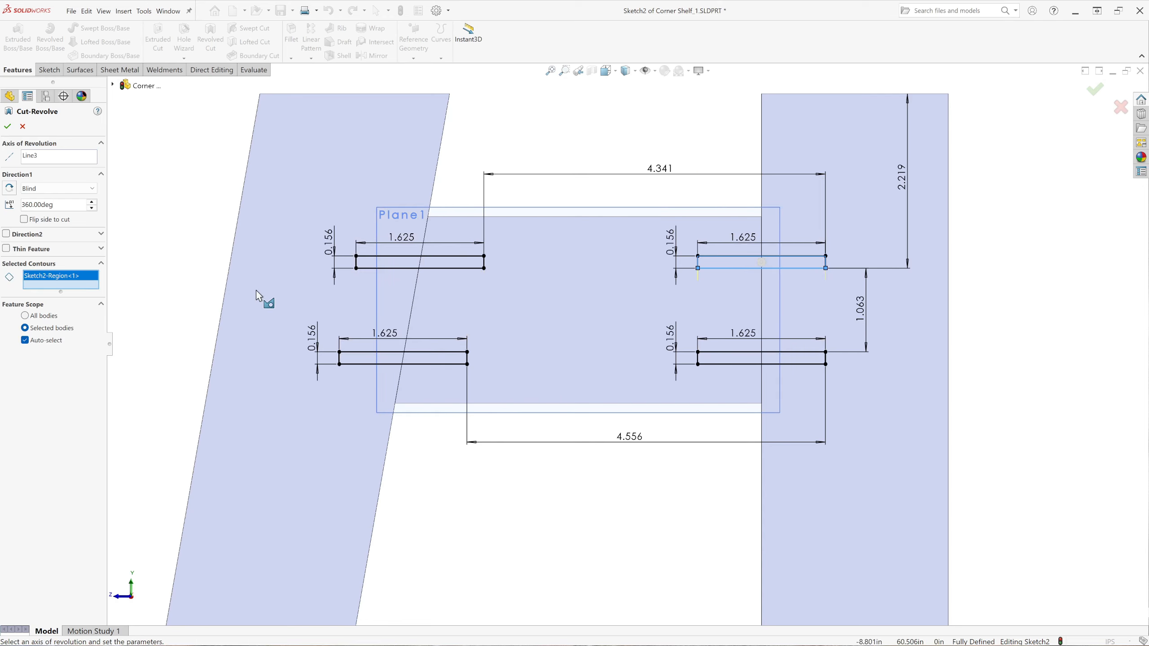
click(8, 127)
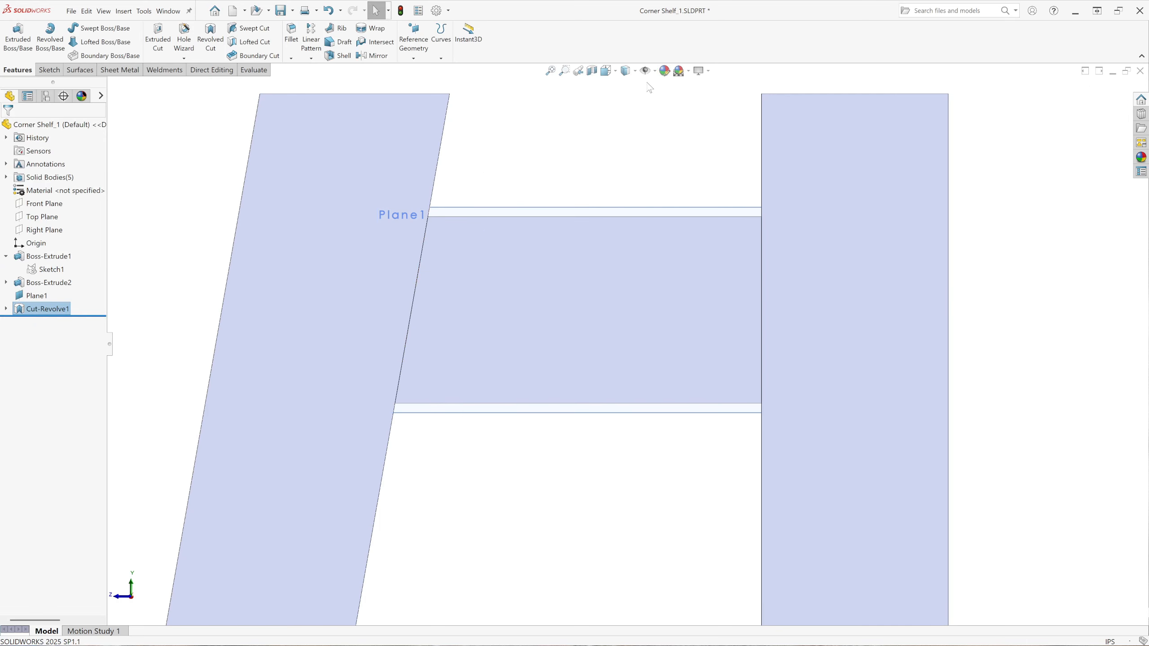
click(627, 70)
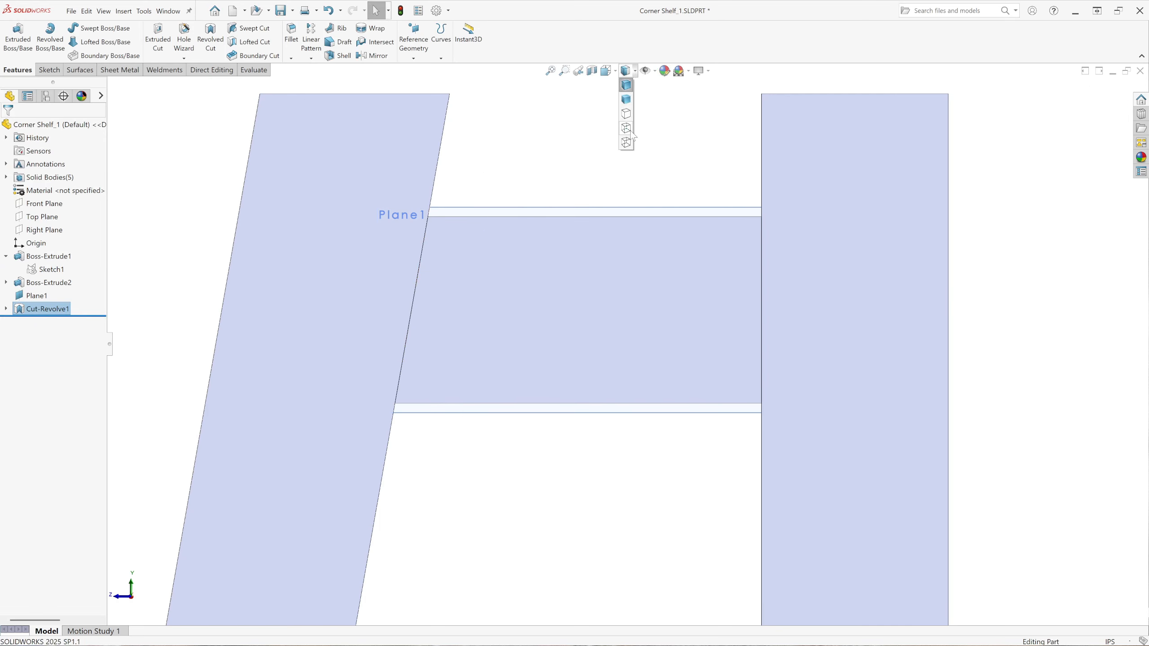
click(629, 131)
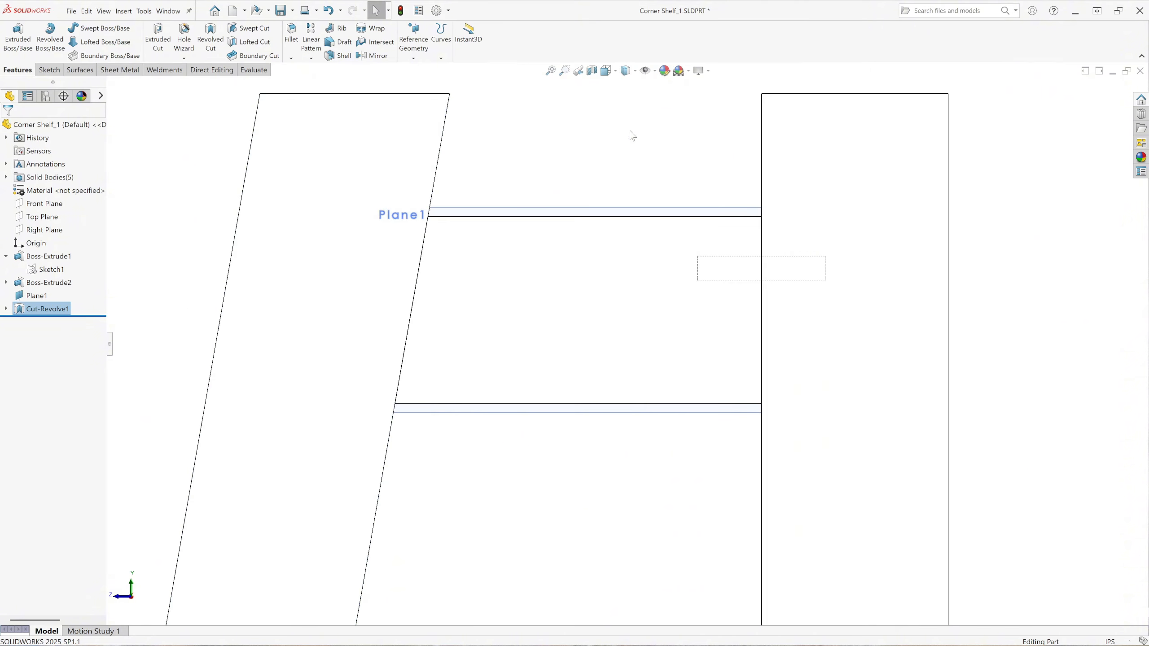
Reuse Sketch2 to revolve-cut only the lower rectangle at the vertical leg 360° about its top edge.
click(6, 309)
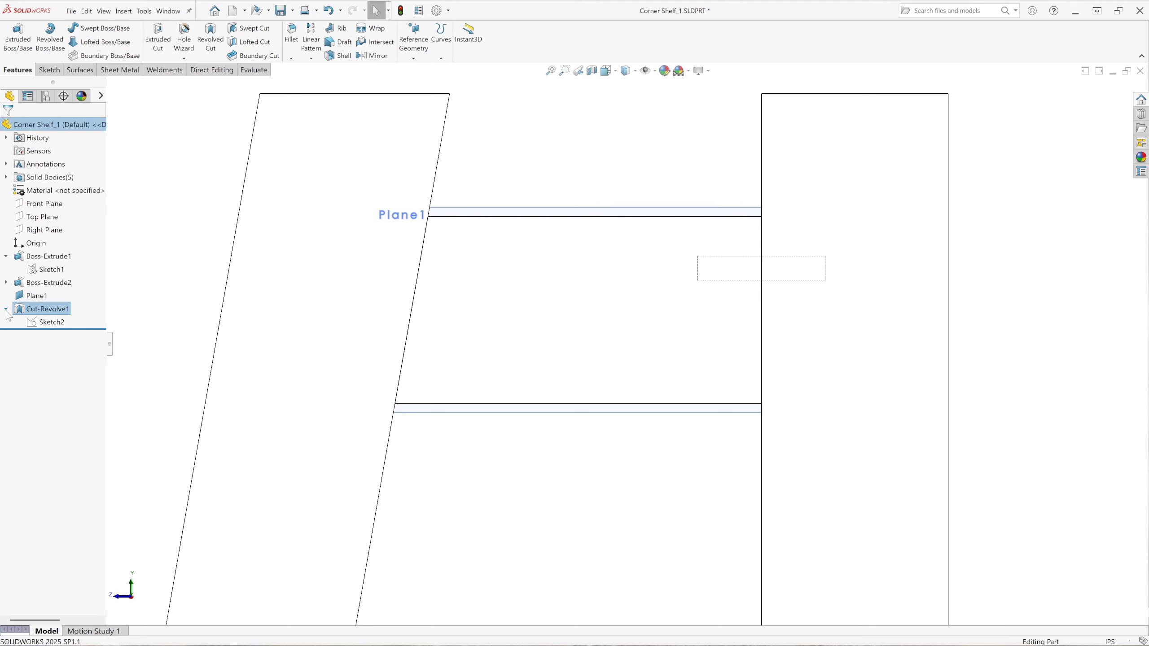
click(45, 322)
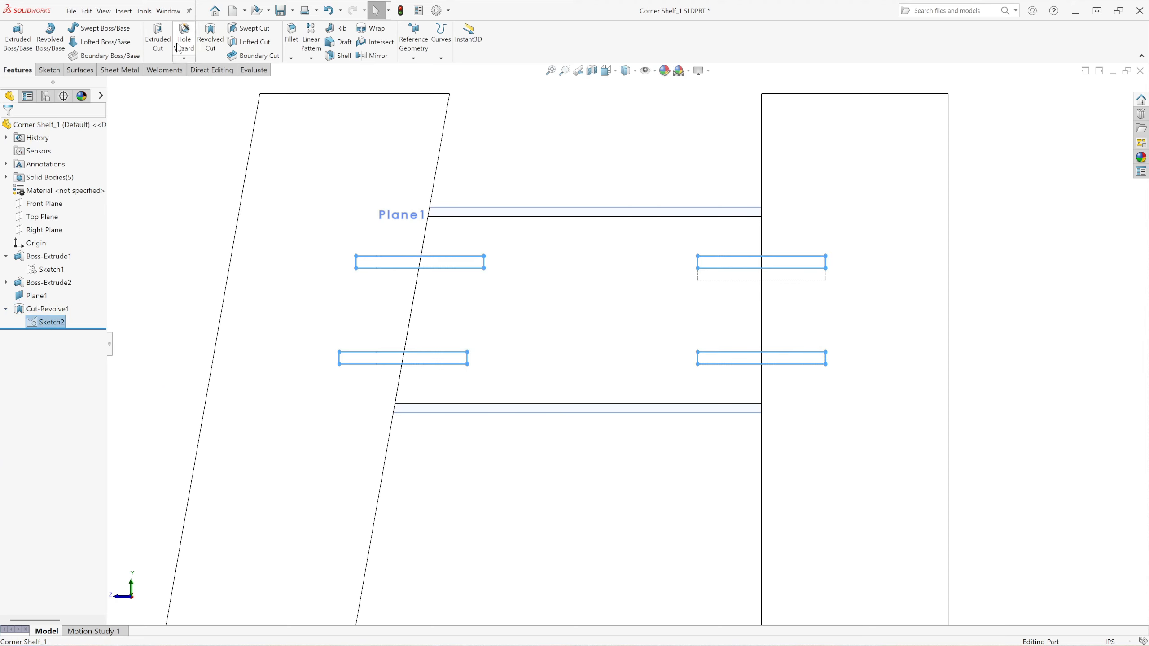
click(210, 46)
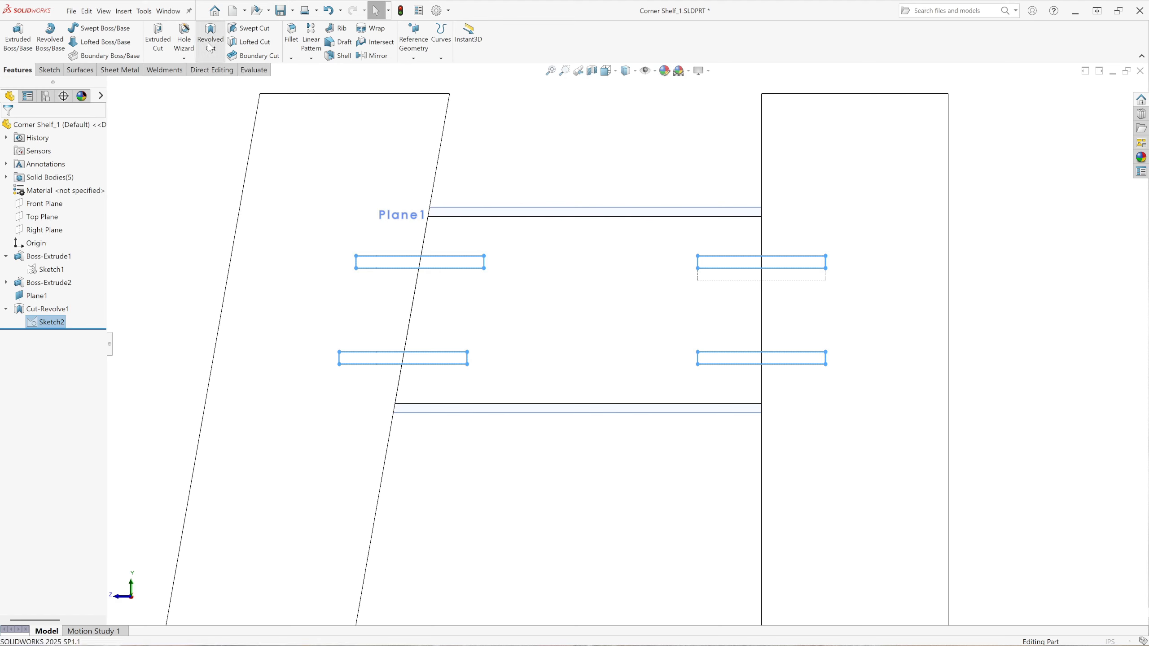
click(734, 364)
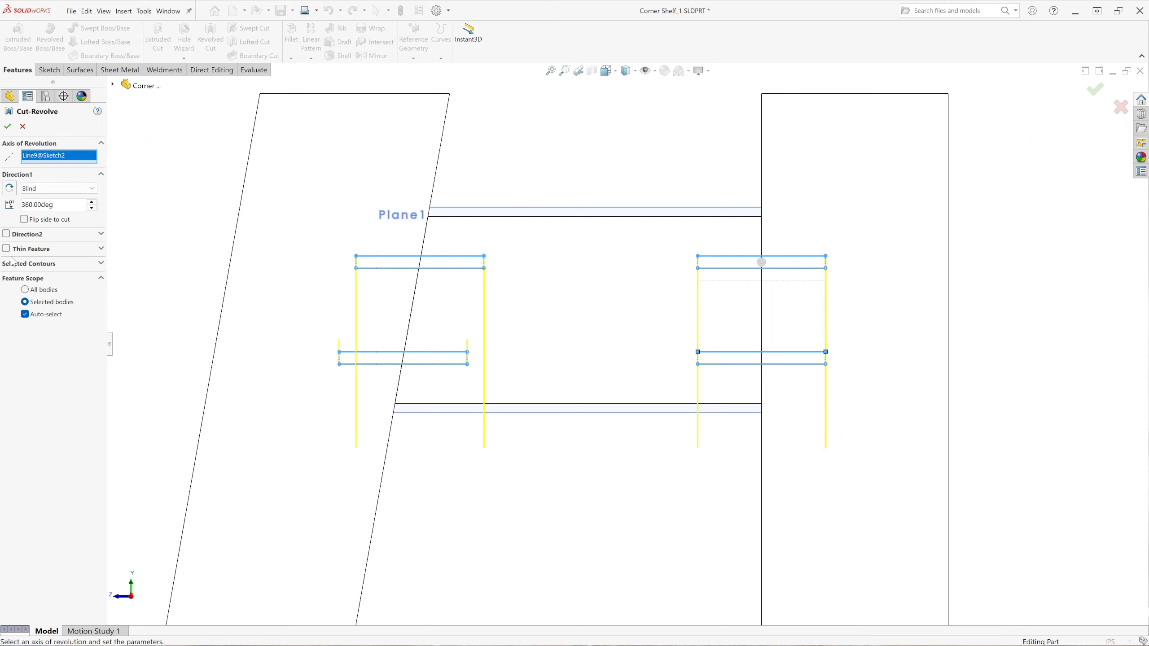
click(83, 264)
click(723, 359)
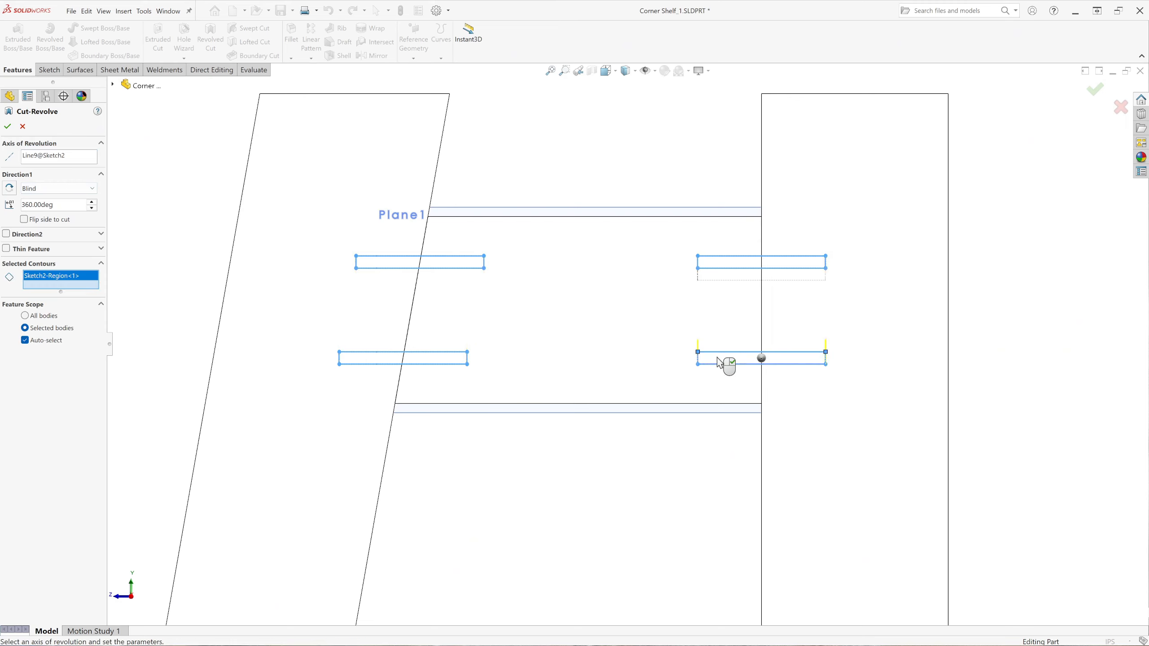
click(7, 127)
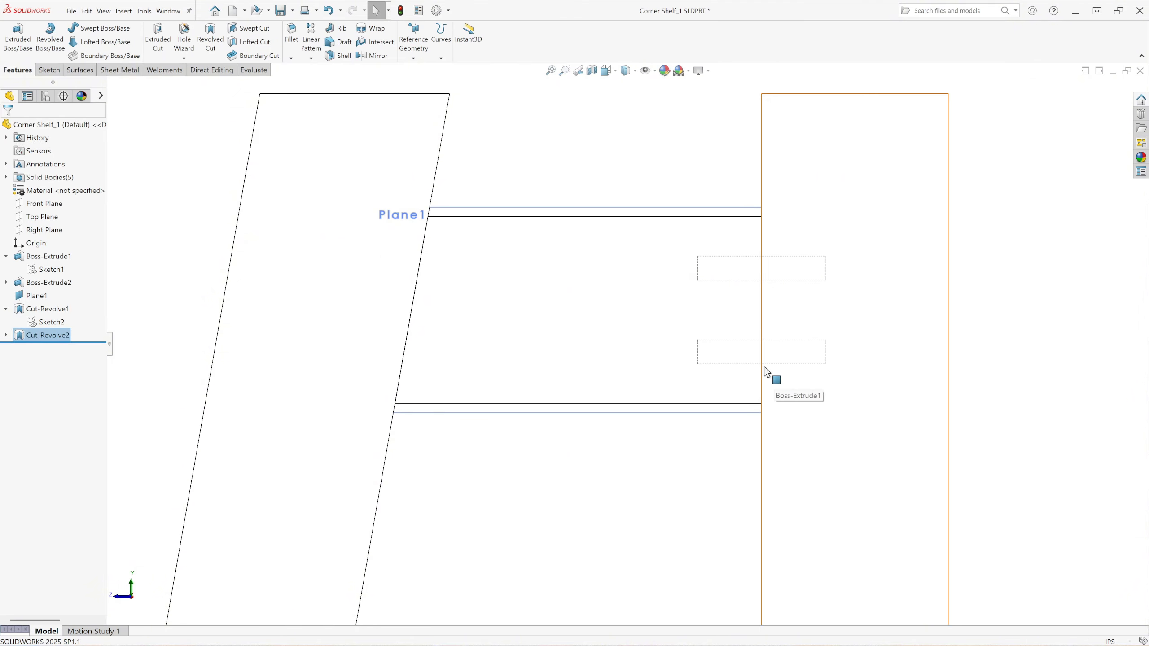
Reuse Sketch2 to revolve-cut only the upper rectangle at the slanted leg 360° about its bottom edge.
click(51, 322)
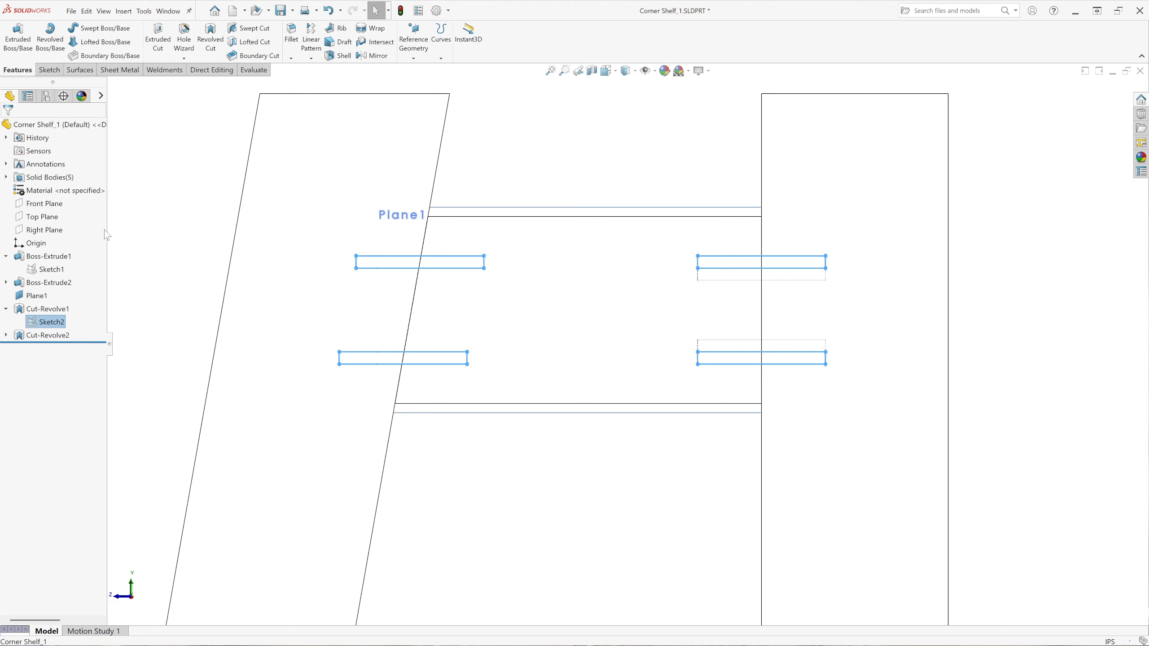
click(210, 41)
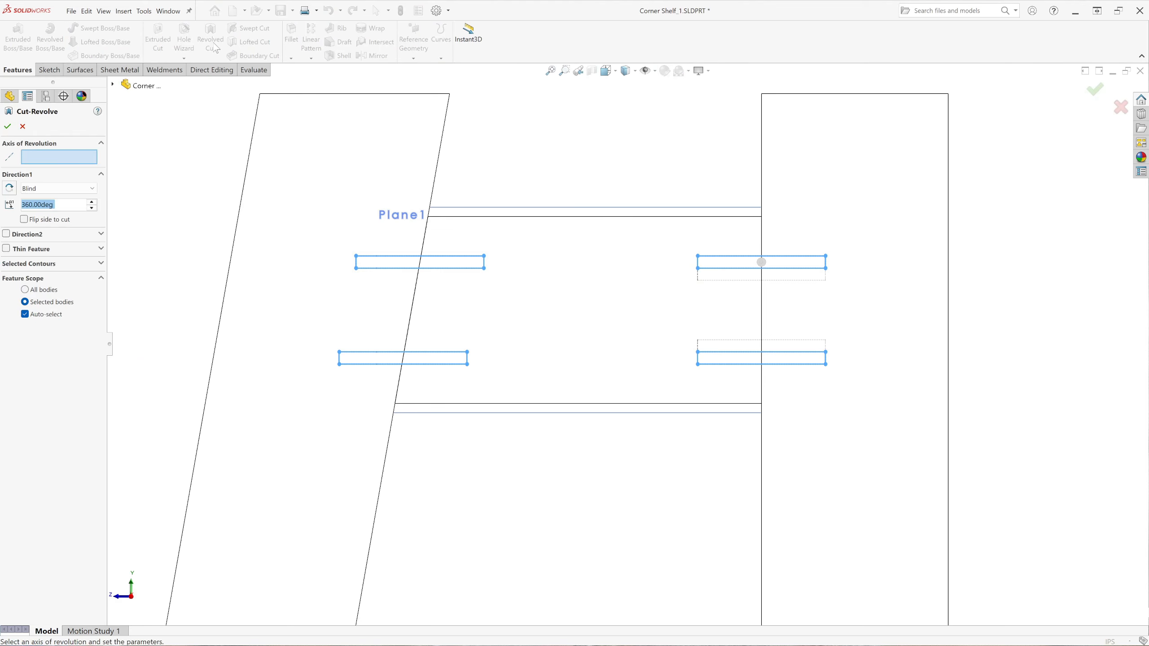
click(466, 268)
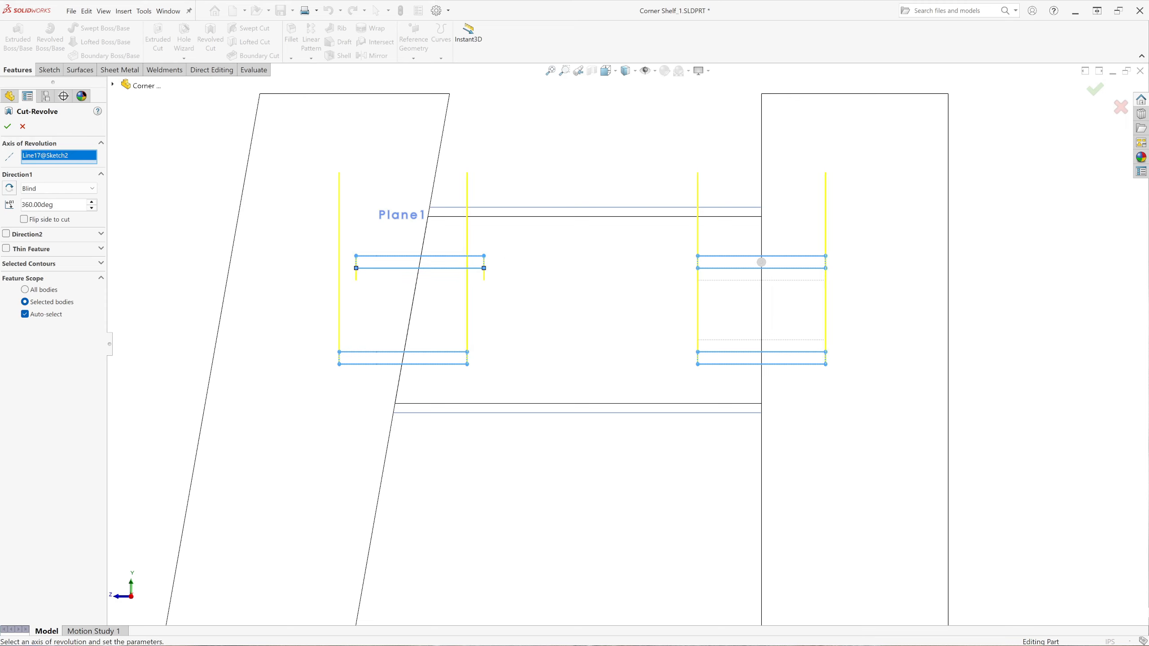
click(85, 263)
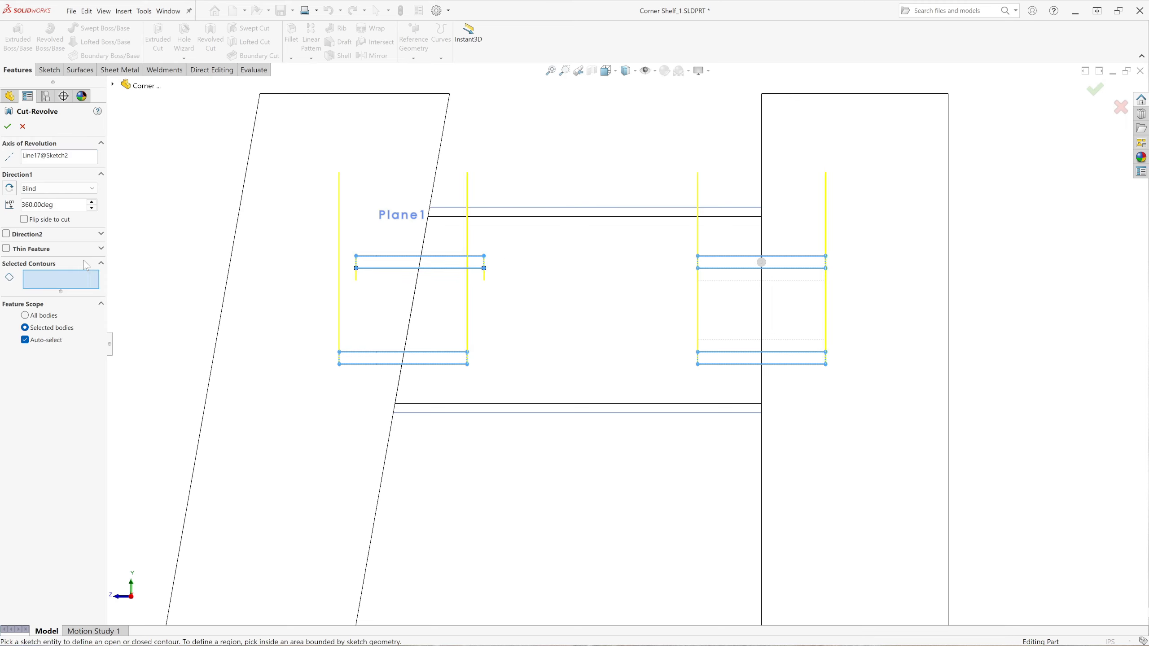
click(403, 262)
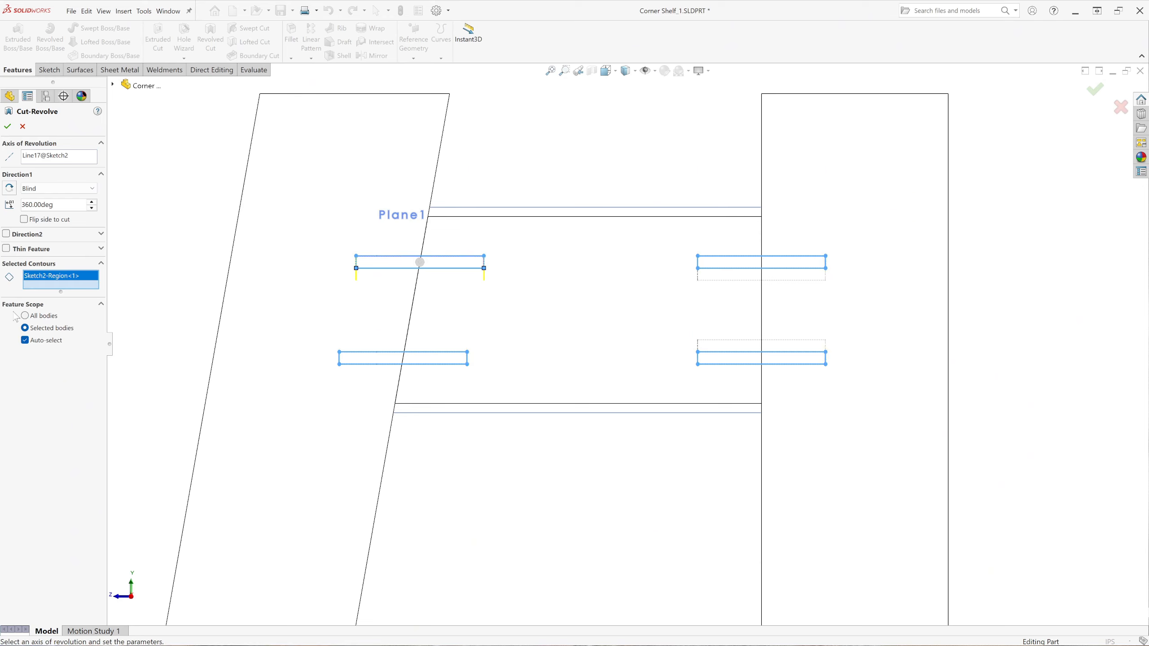
click(8, 128)
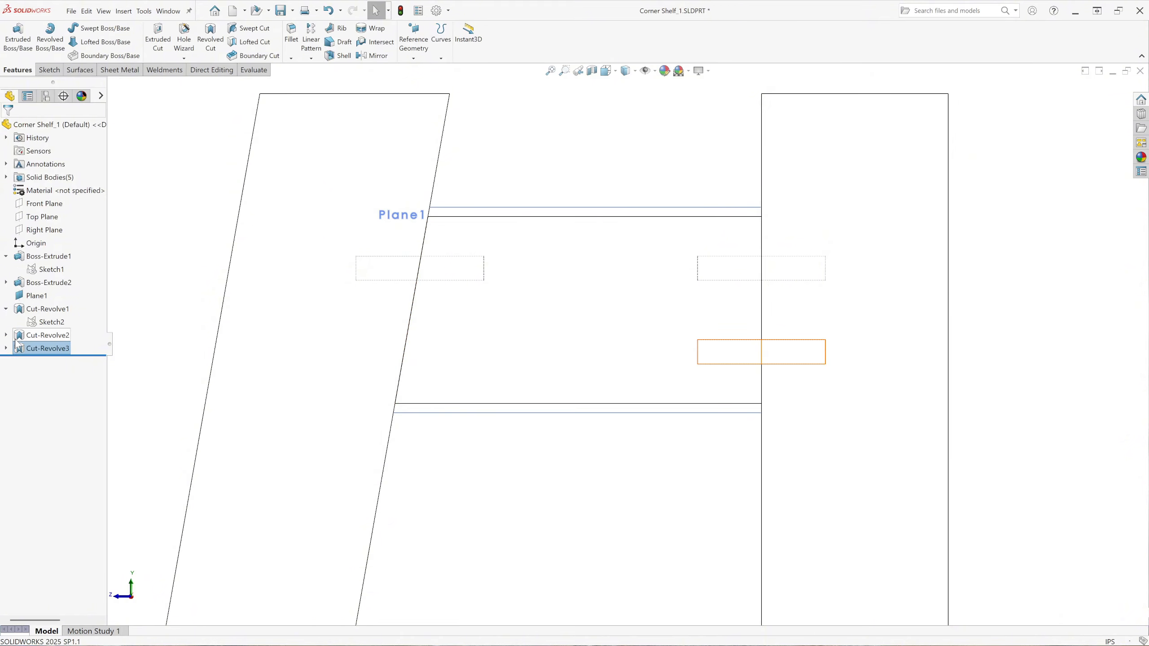
Reuse Sketch2 to revolve-cut only the lower rectangle at the slanted leg 360° about its top edge.
click(50, 322)
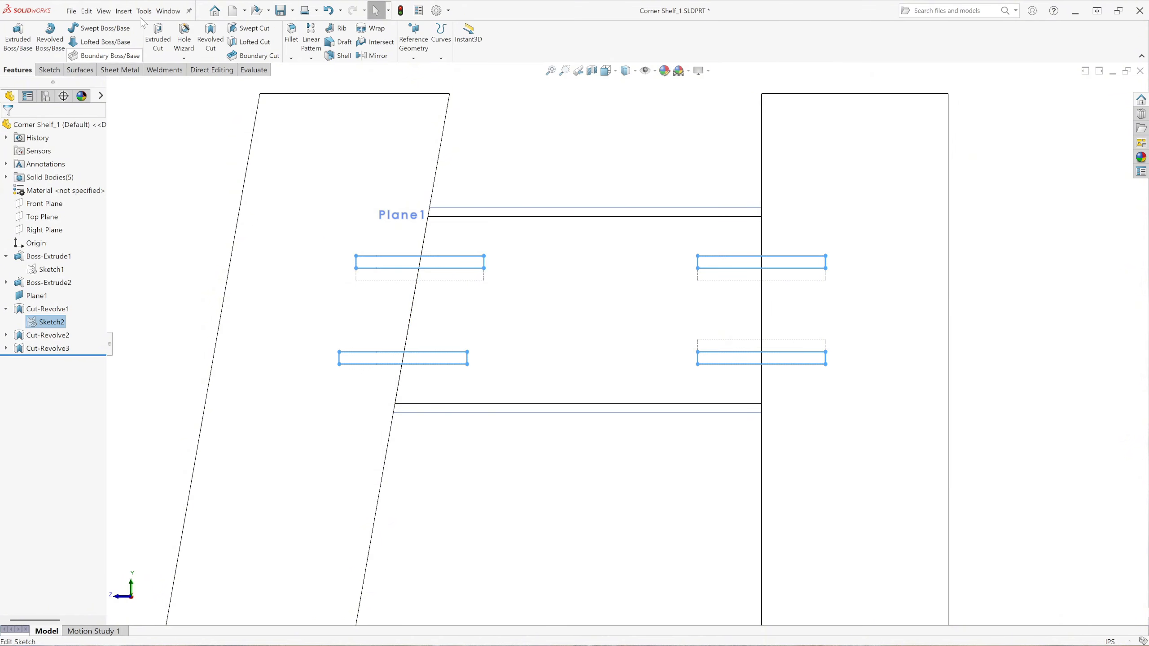
click(213, 45)
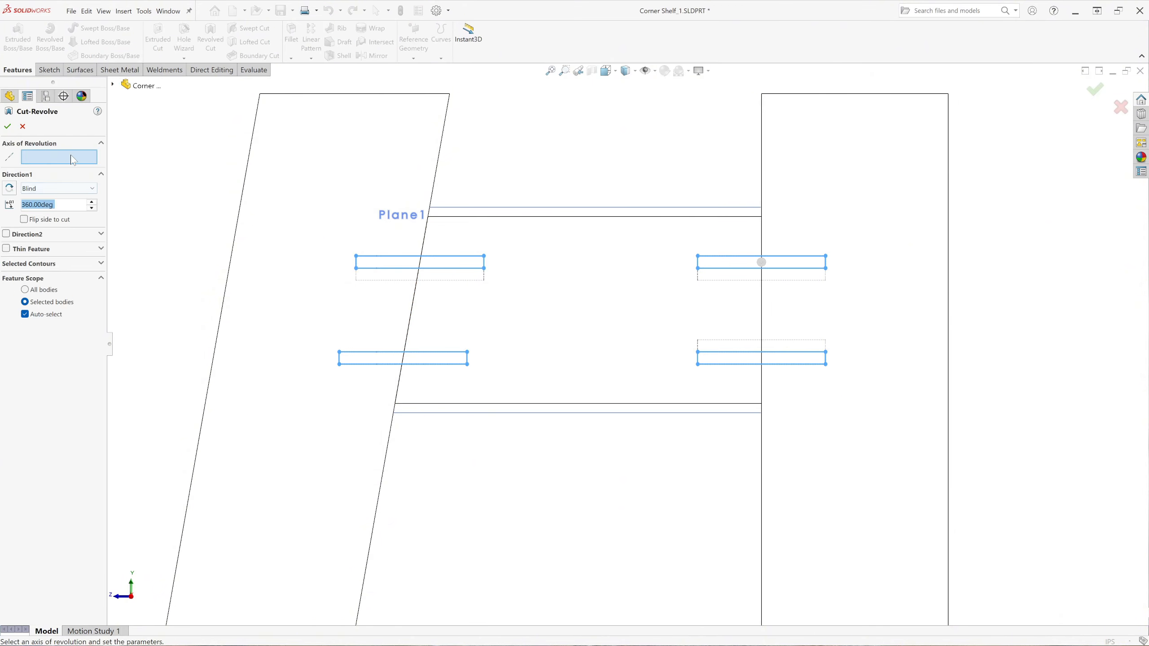
click(446, 352)
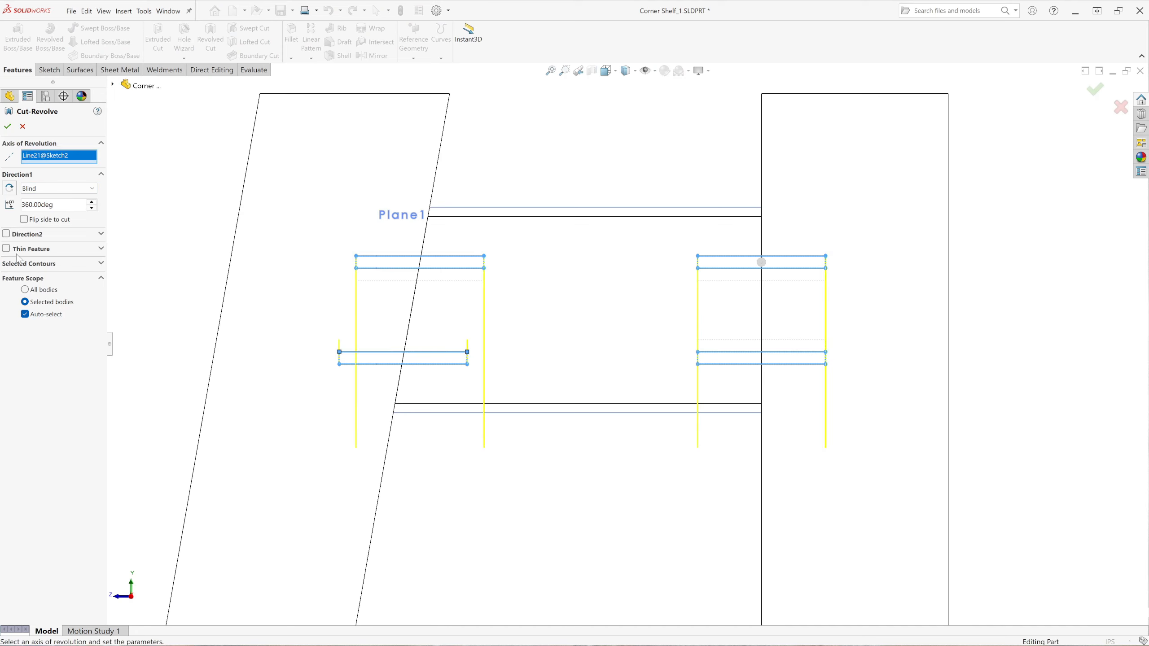
click(76, 264)
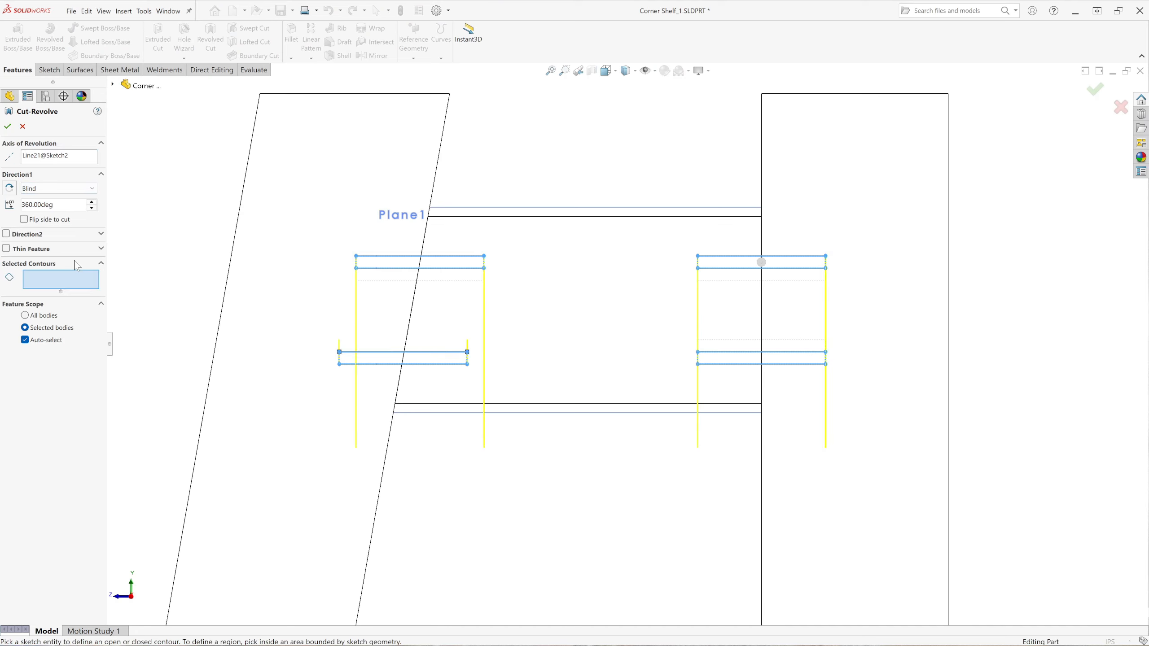
click(435, 362)
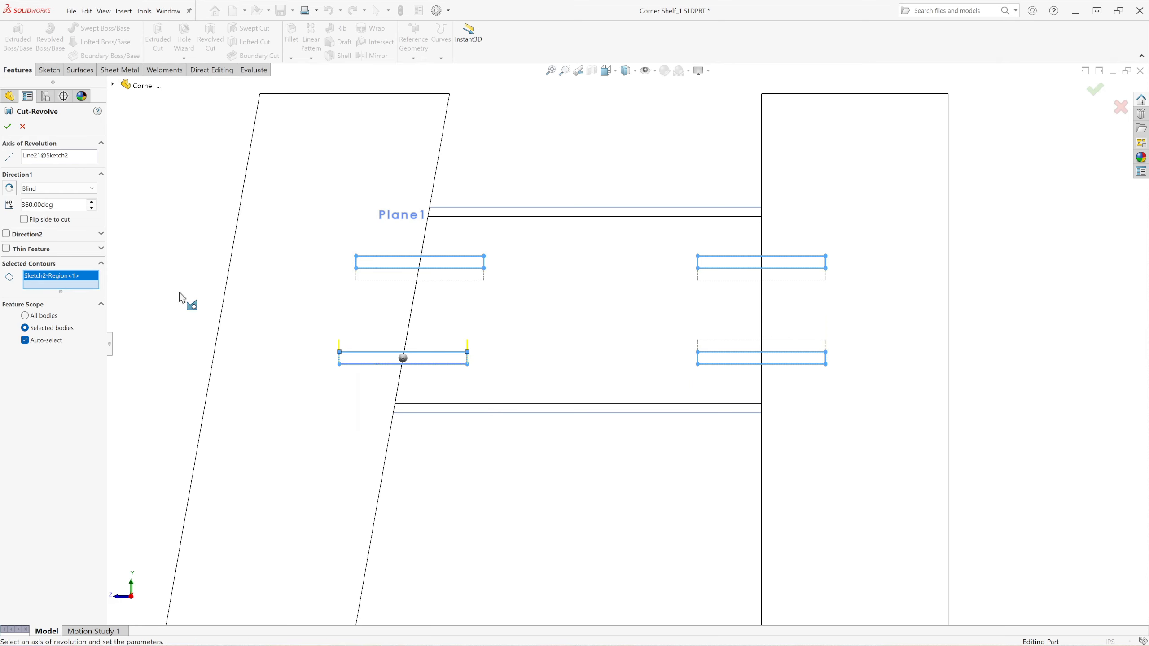
click(8, 128)
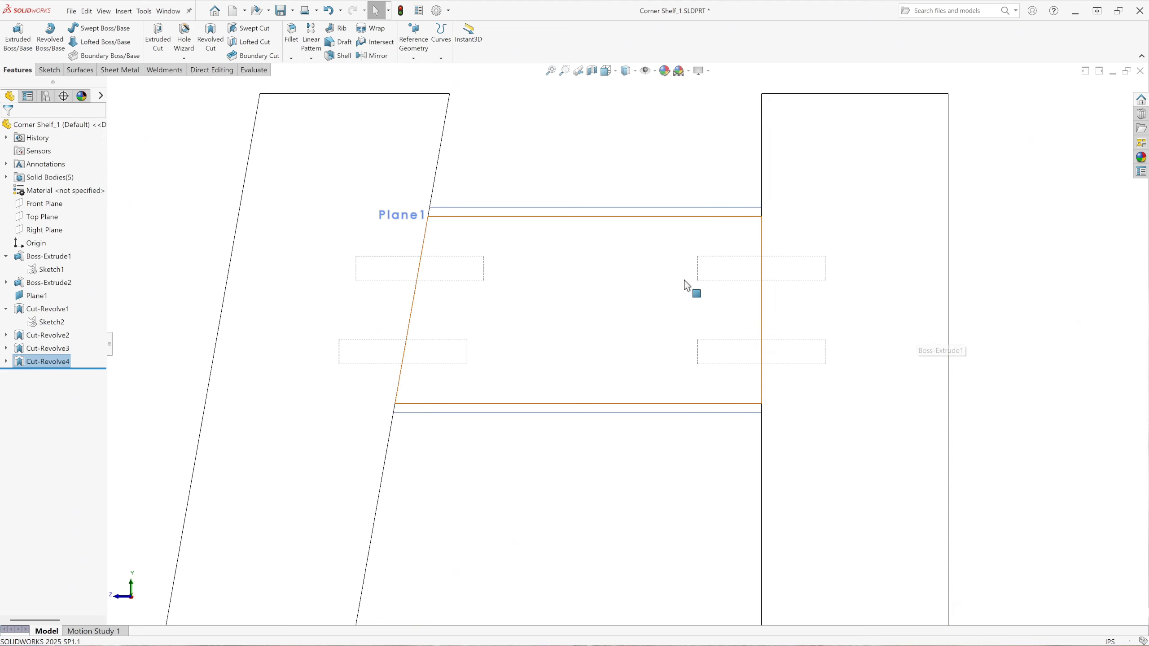
Examine the dowel holes at both ends of the upper member and compare them with the two members below.
scroll(599, 343, up, 4)
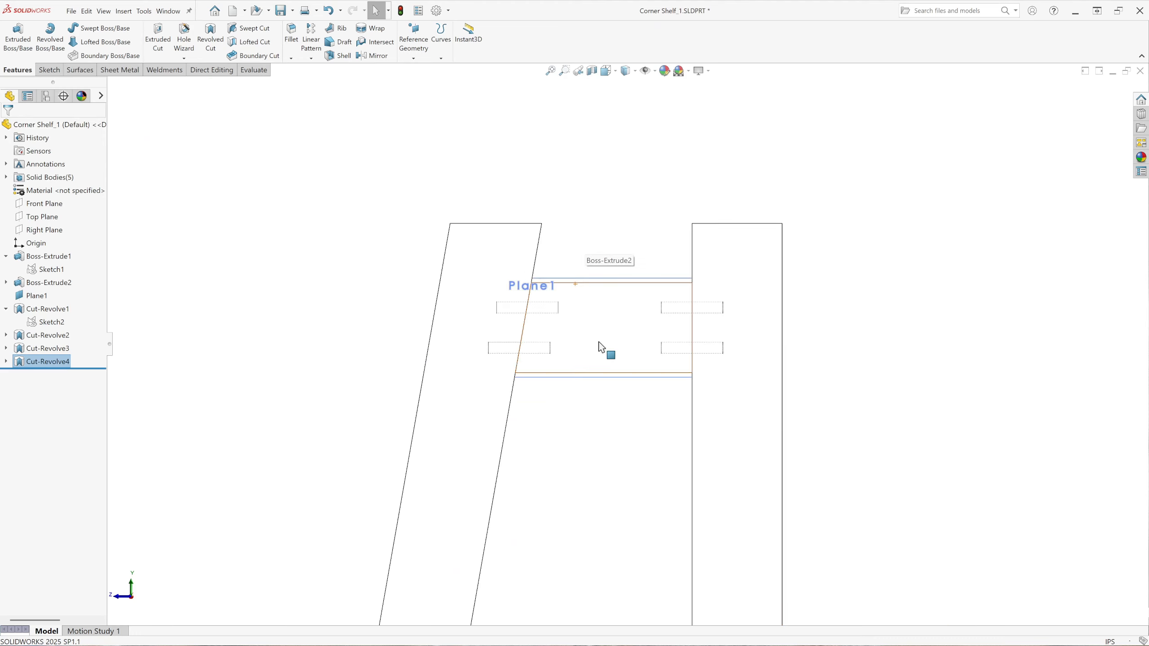
scroll(594, 355, up, 3)
scroll(661, 366, down, 3)
scroll(535, 322, up, 4)
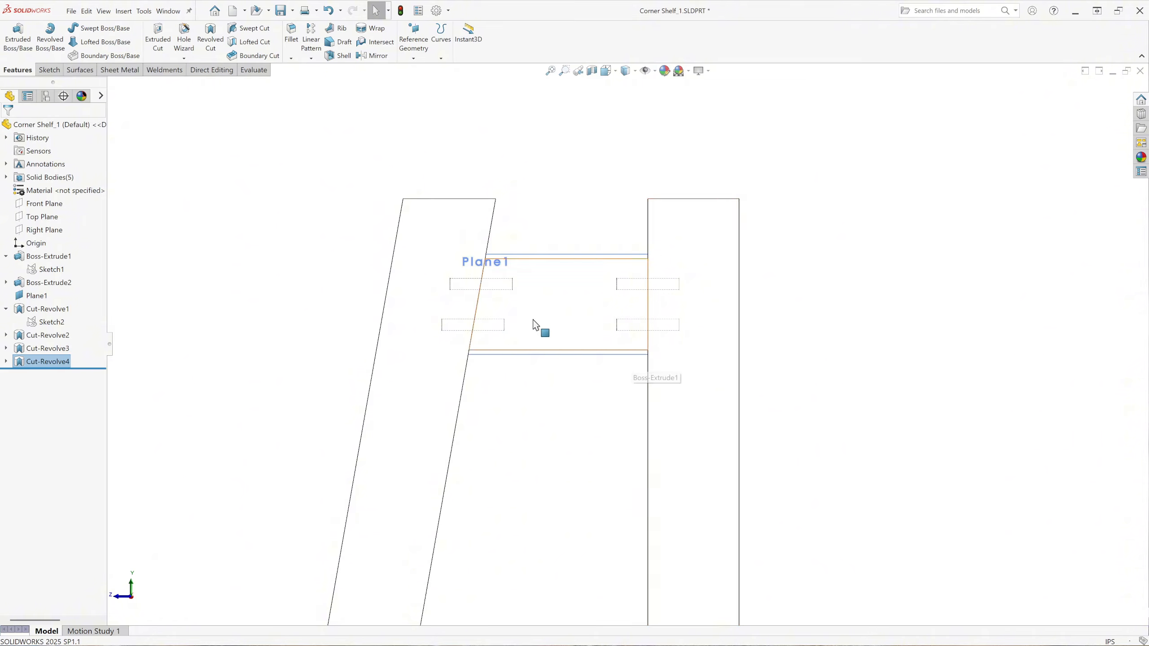
scroll(592, 362, down, 2)
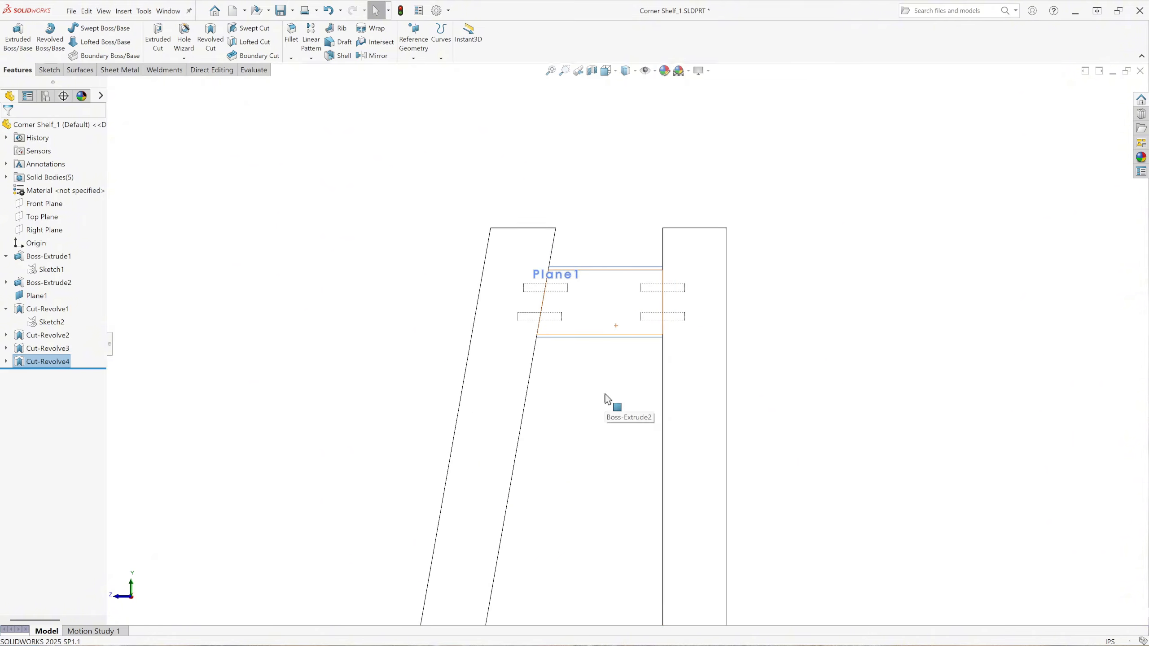
scroll(550, 304, up, 3)
scroll(631, 432, up, 3)
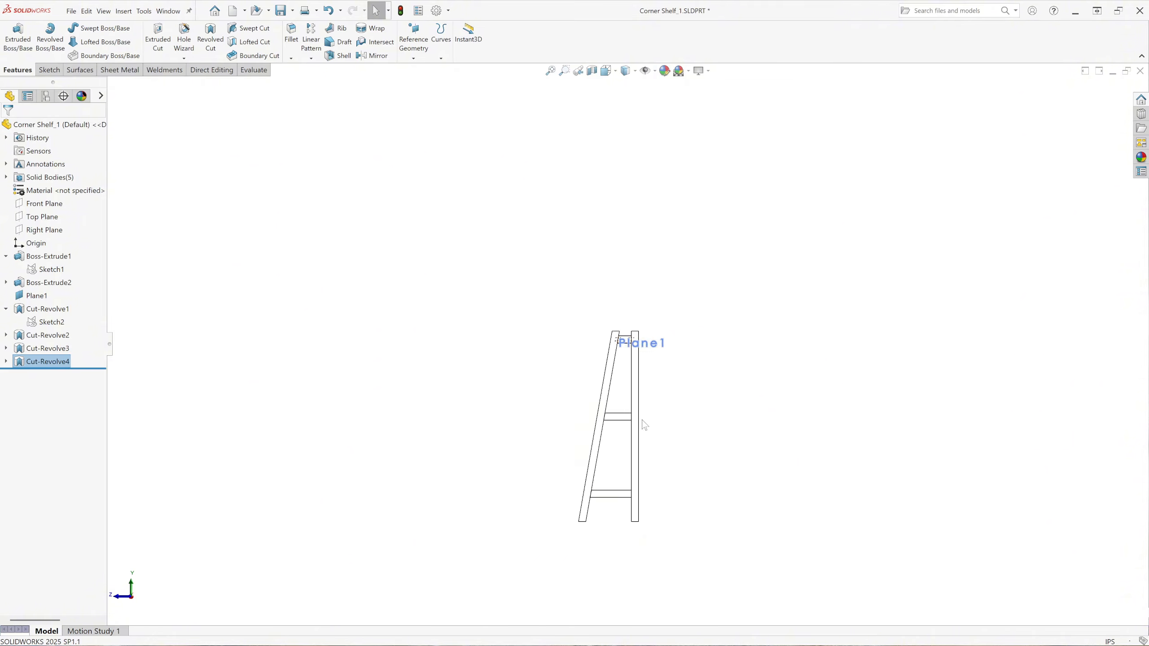
scroll(642, 420, down, 3)
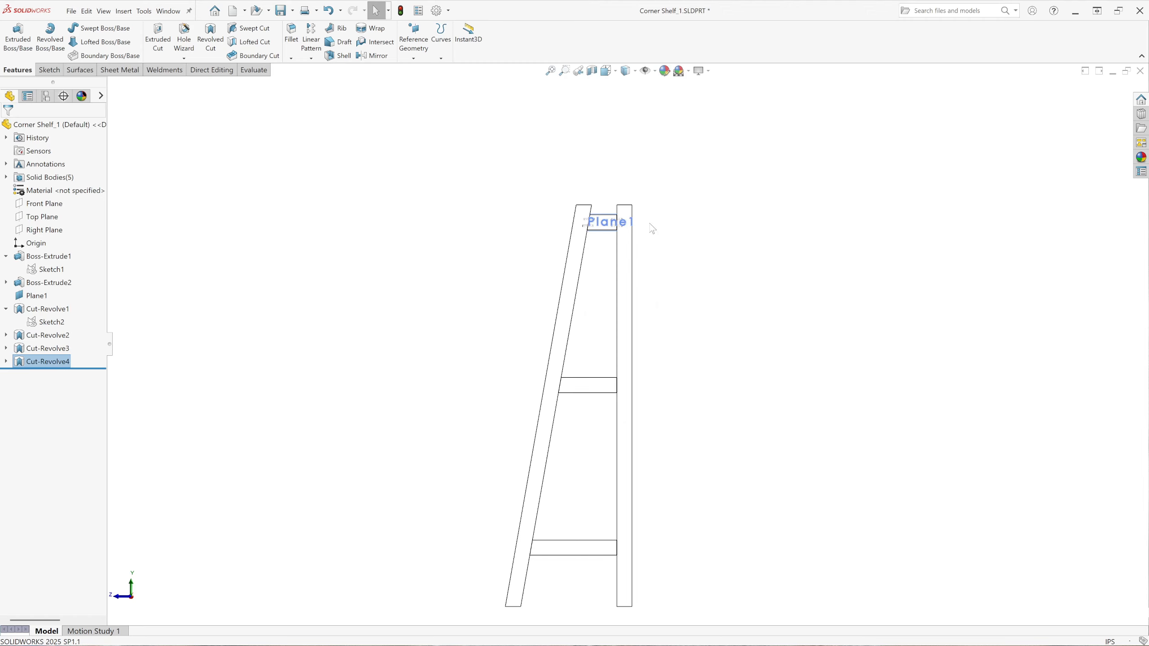
scroll(653, 229, down, 2)
scroll(608, 288, down, 1)
scroll(564, 184, down, 2)
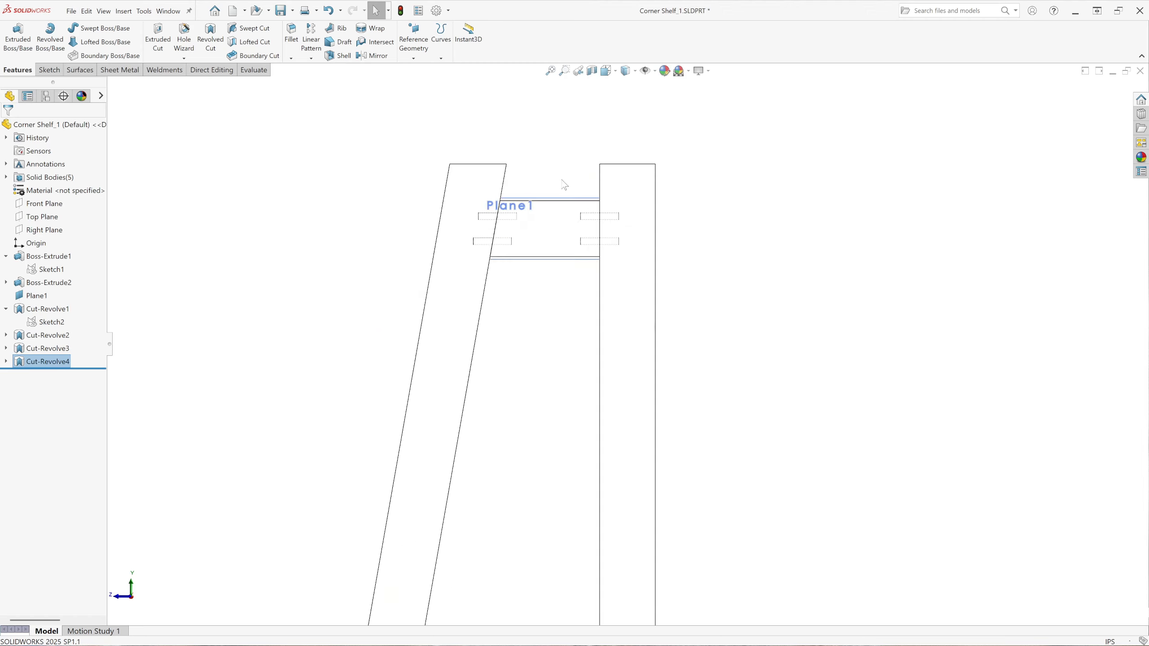
scroll(618, 508, up, 4)
scroll(628, 544, down, 2)
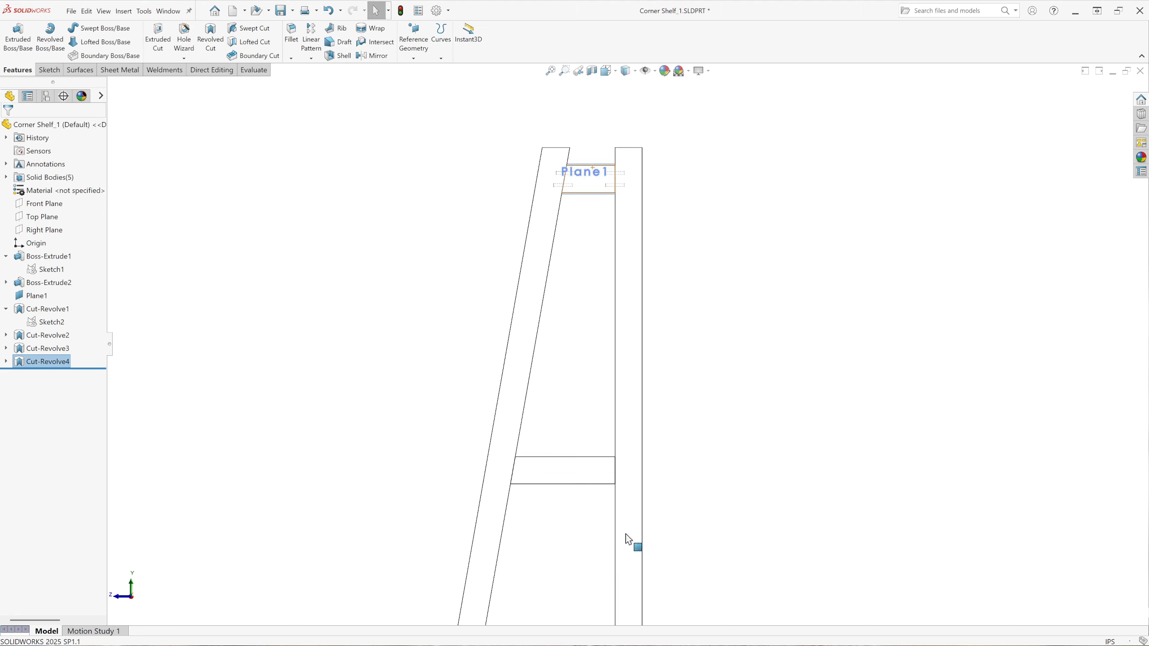
Set up a linear pattern along the vertical leg's inner edge with 25.5 in spacing and three instances.
click(311, 42)
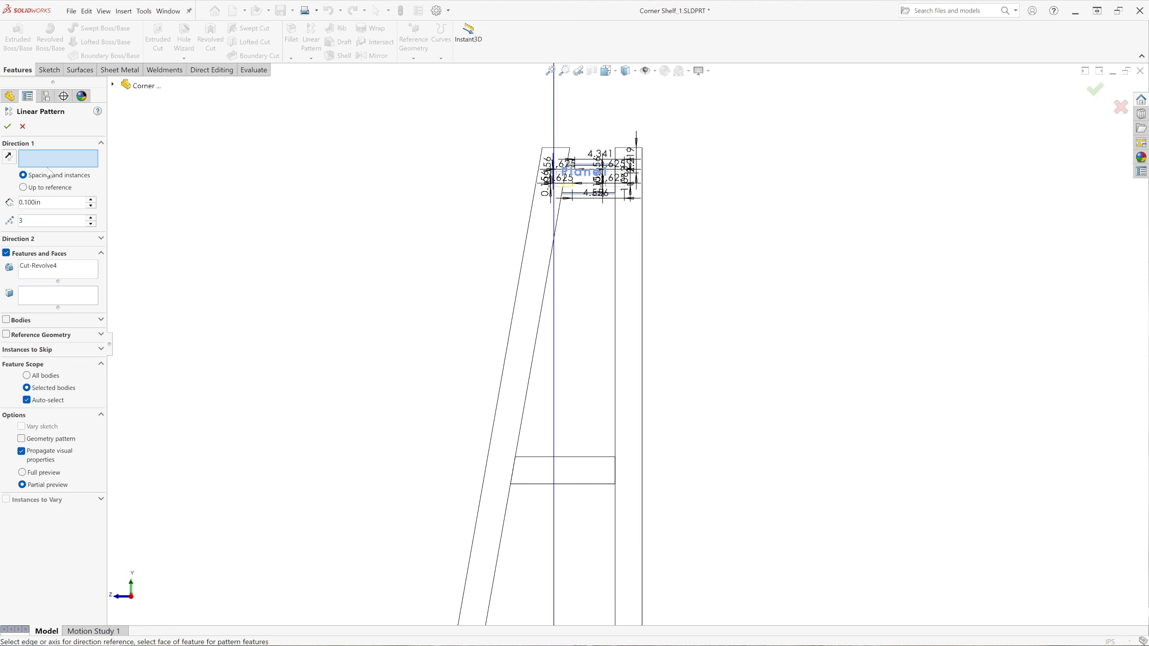
scroll(688, 181, down, 5)
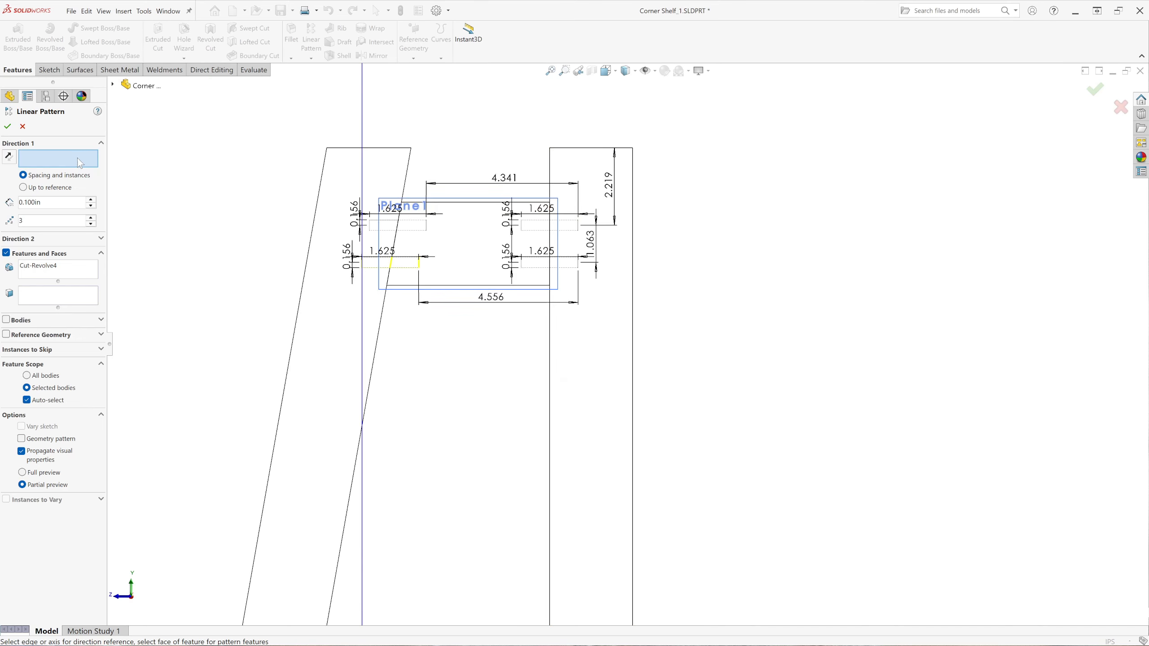
click(551, 362)
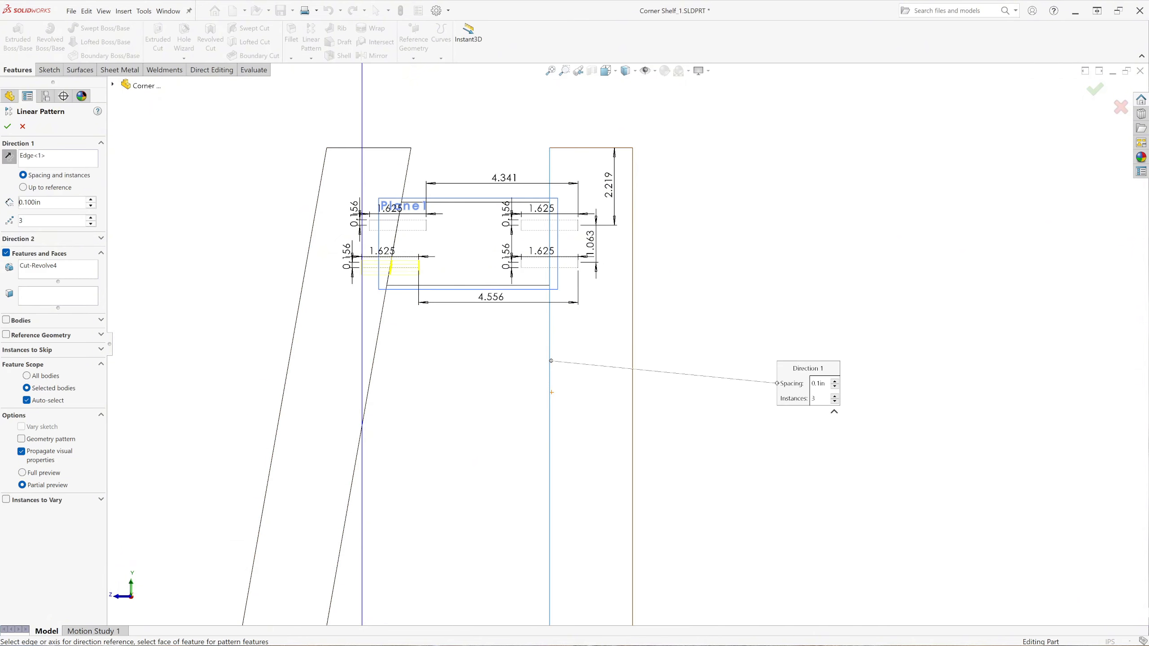
key(Tab)
key(shift+Tab)
text(25.5)
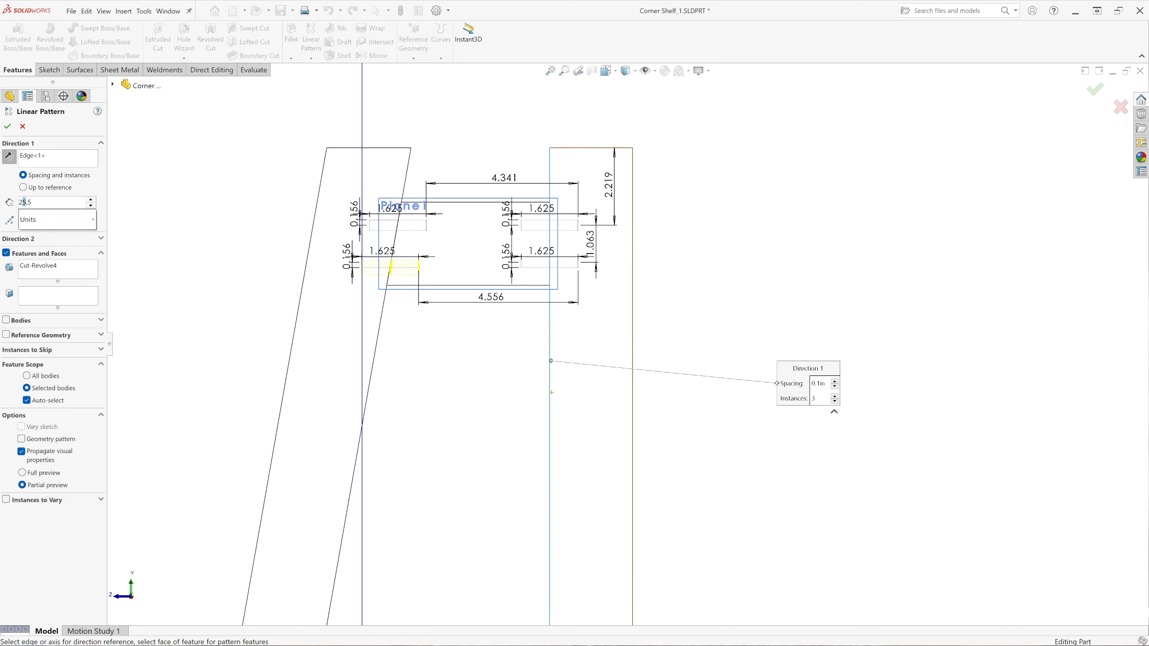
key(Return)
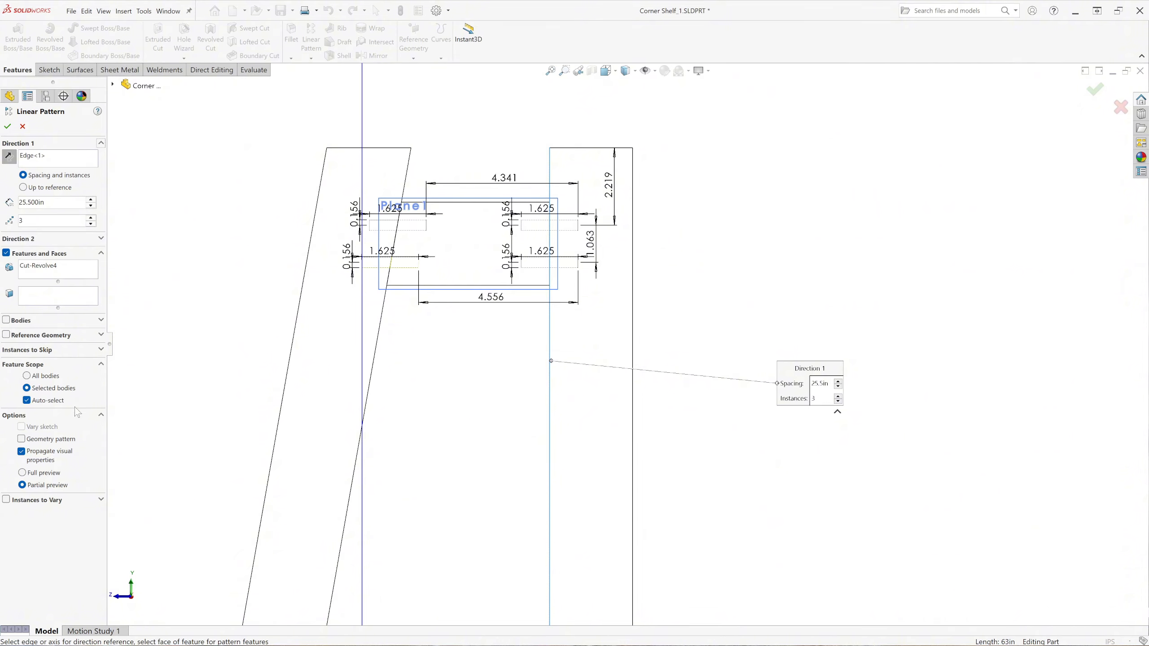
Replace the feature to pattern with the two revolved cuts at the vertical leg, Cut-Revolve1 and Cut-Revolve2.
click(67, 268)
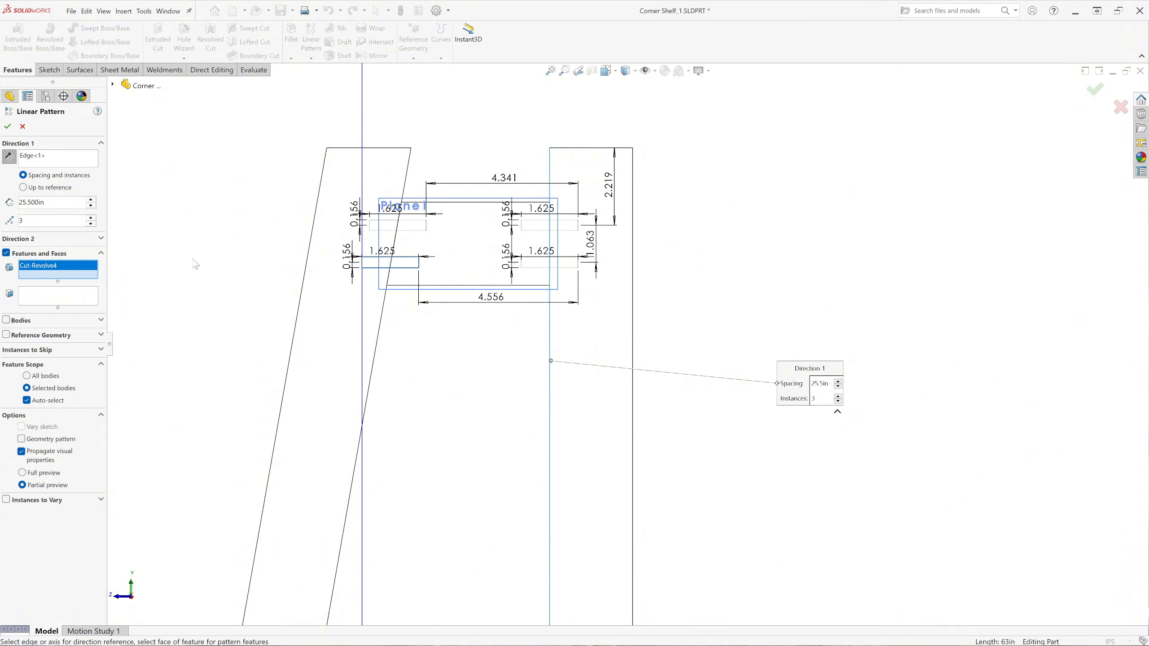
right_click(63, 274)
click(99, 276)
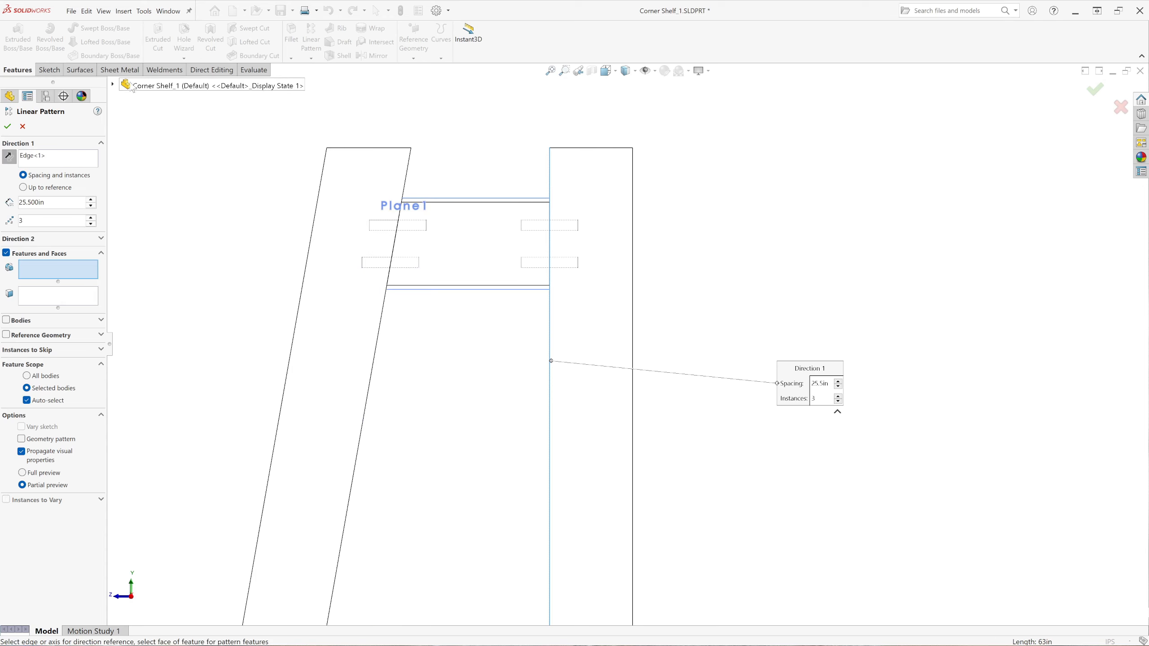
click(113, 85)
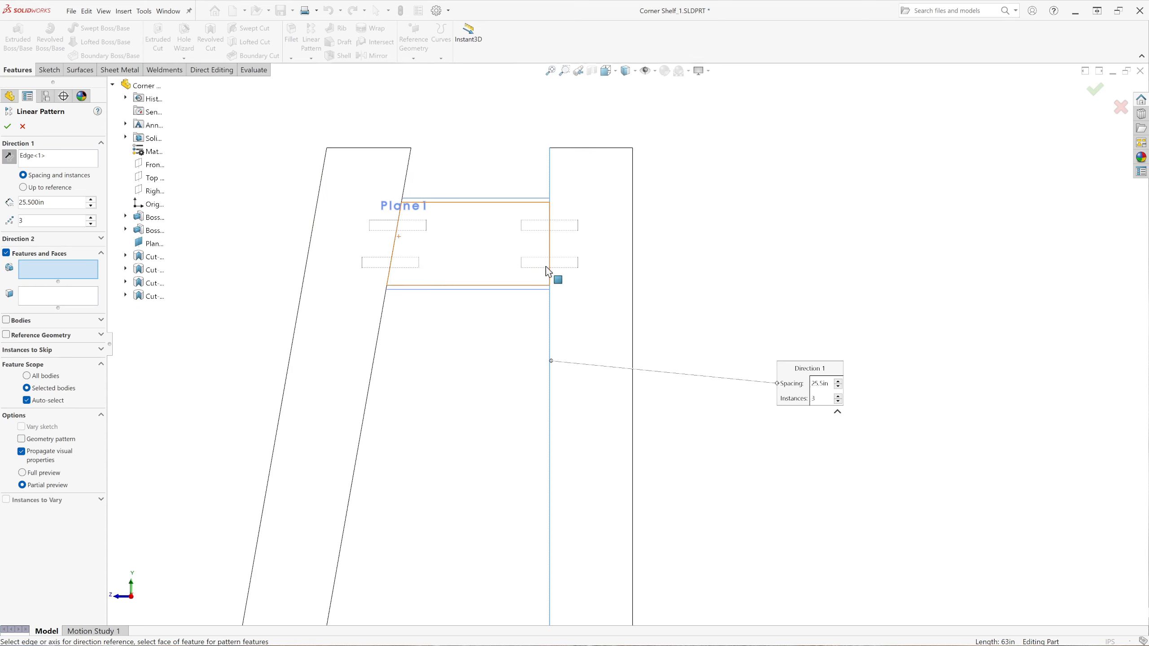
click(163, 257)
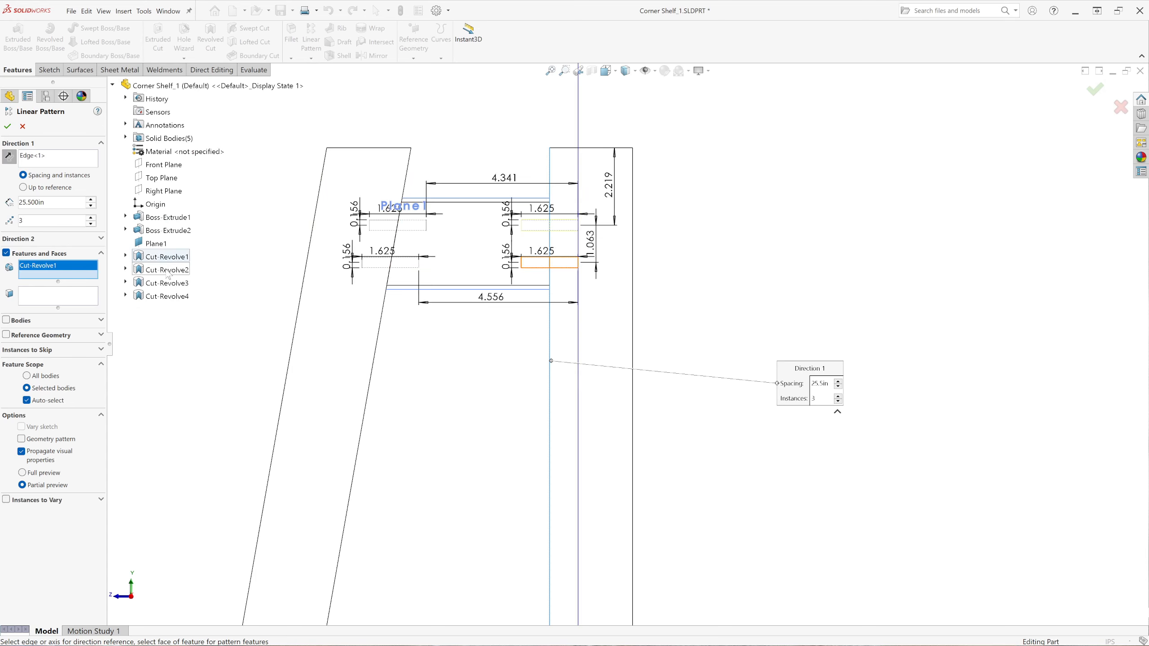
click(167, 270)
Check the previewed hole pairs where the middle and lower members meet the vertical leg, and accept the linear pattern.
key(f)
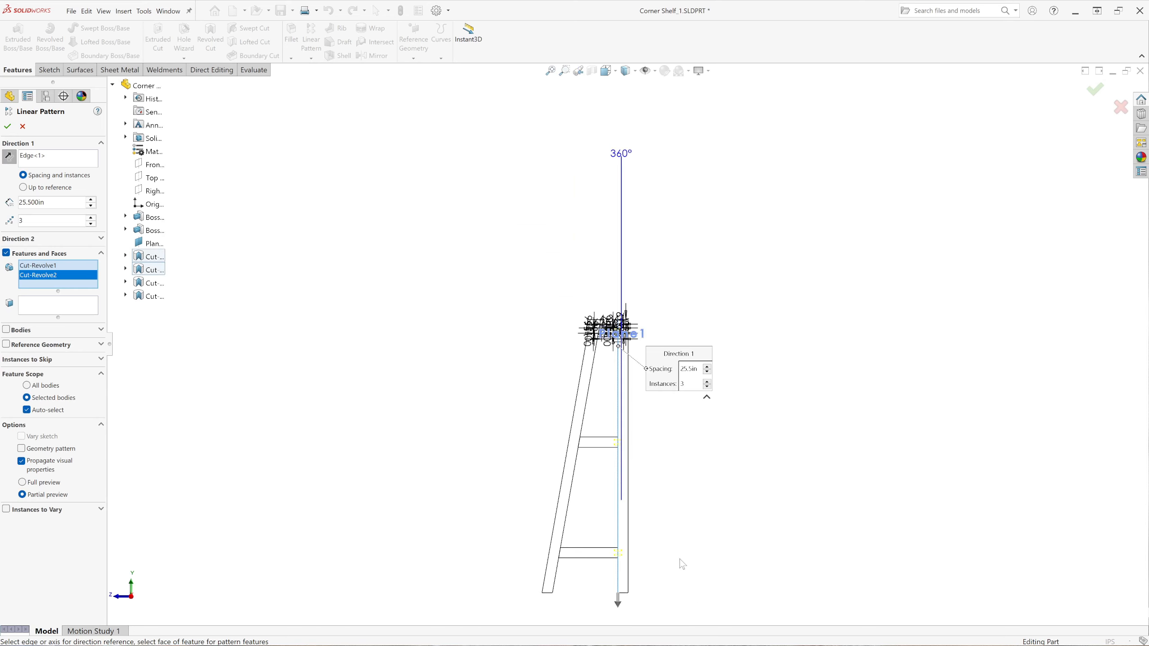
scroll(614, 408, down, 10)
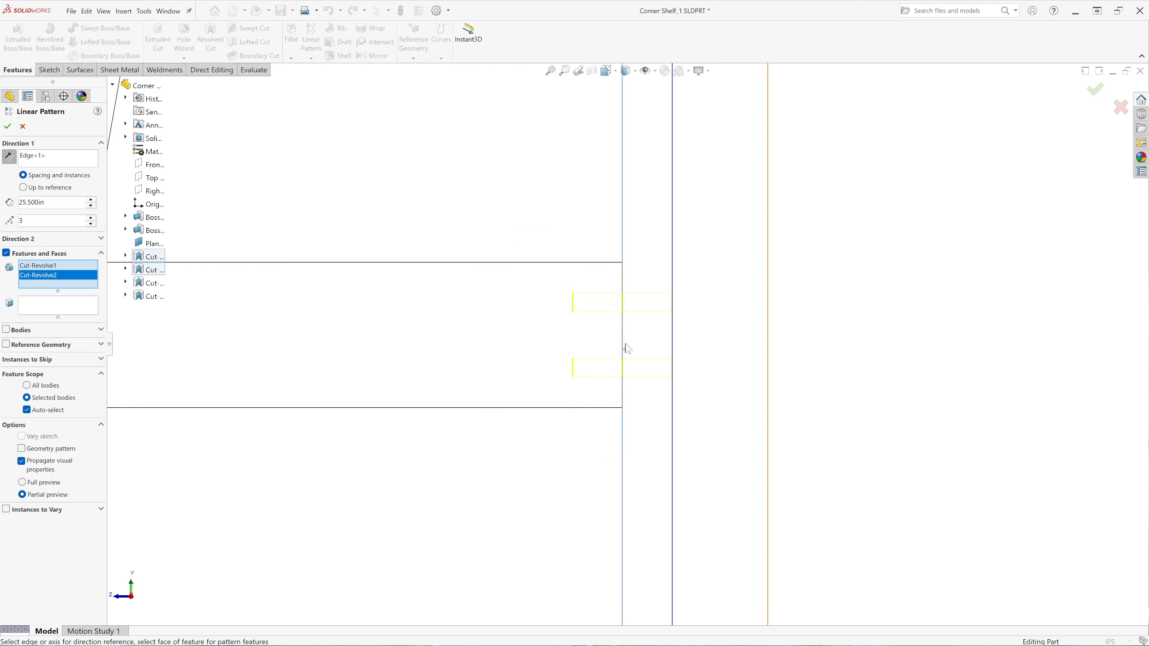
scroll(653, 359, down, 2)
scroll(590, 380, up, 2)
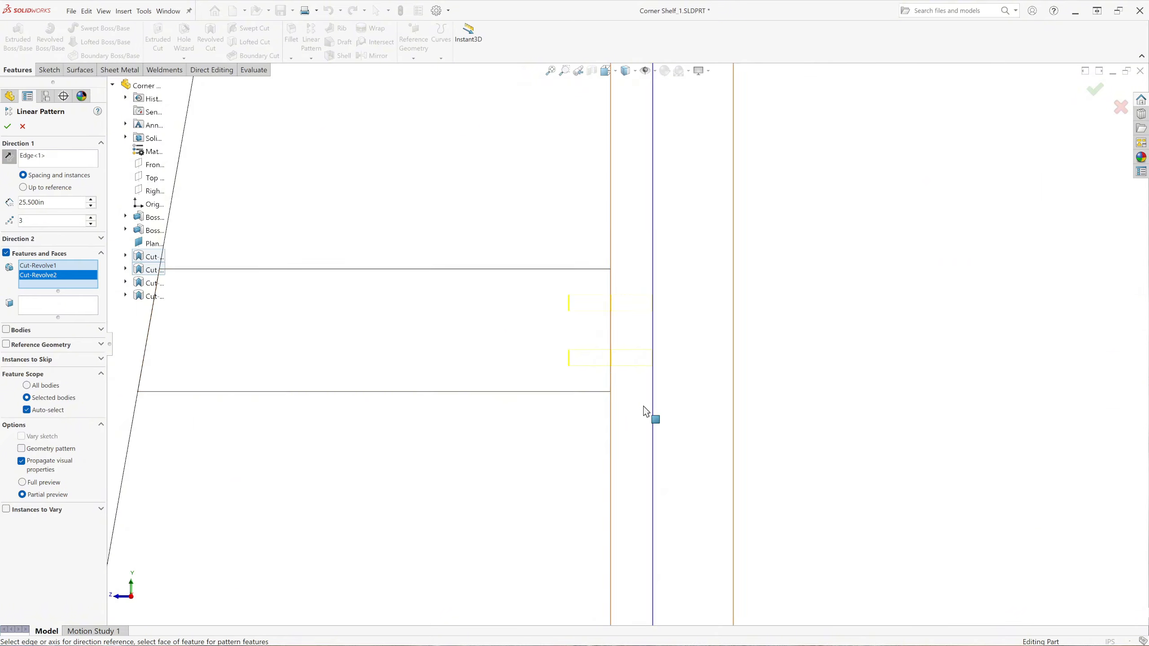
key(f)
scroll(654, 410, down, 8)
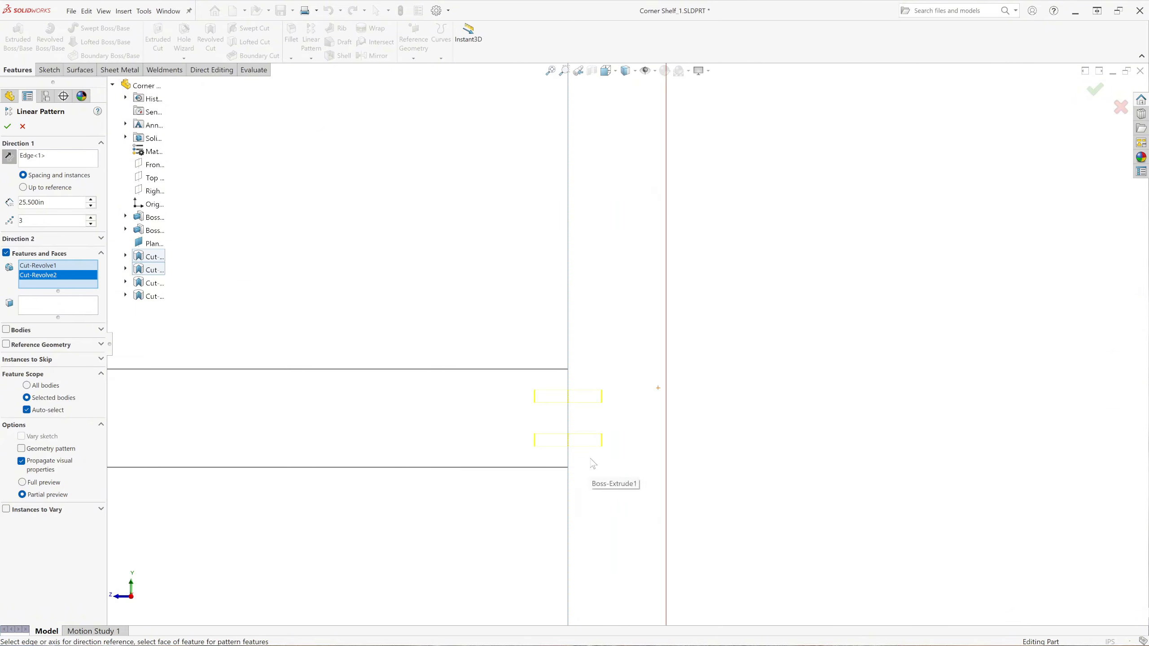
scroll(593, 464, up, 5)
scroll(624, 398, down, 3)
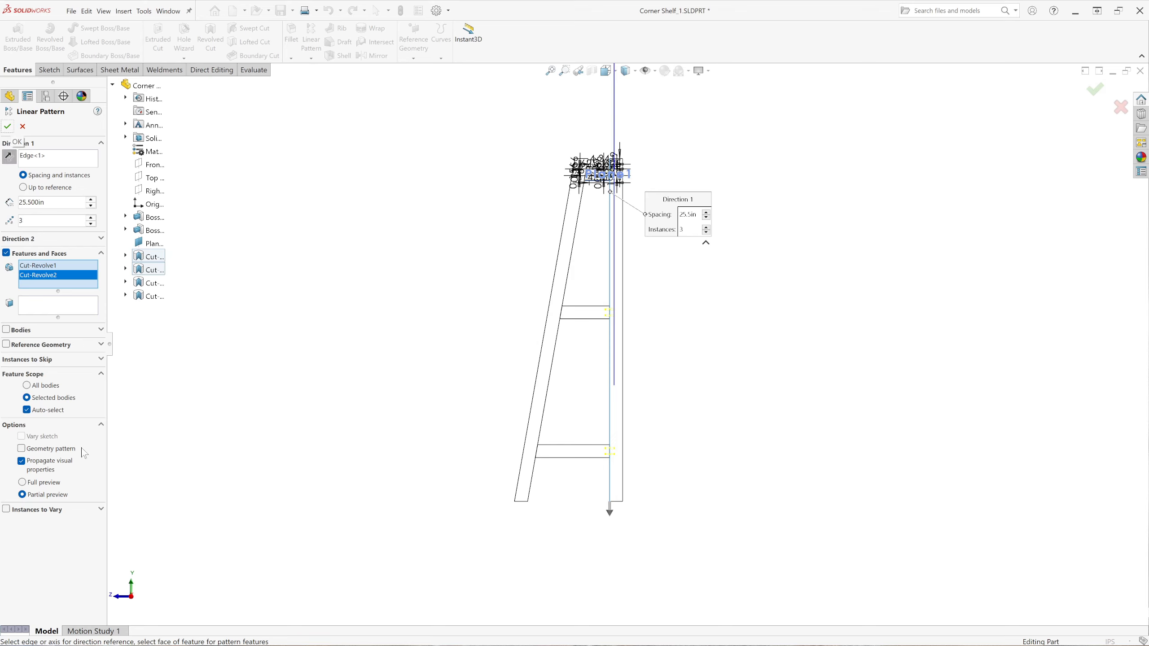
click(7, 126)
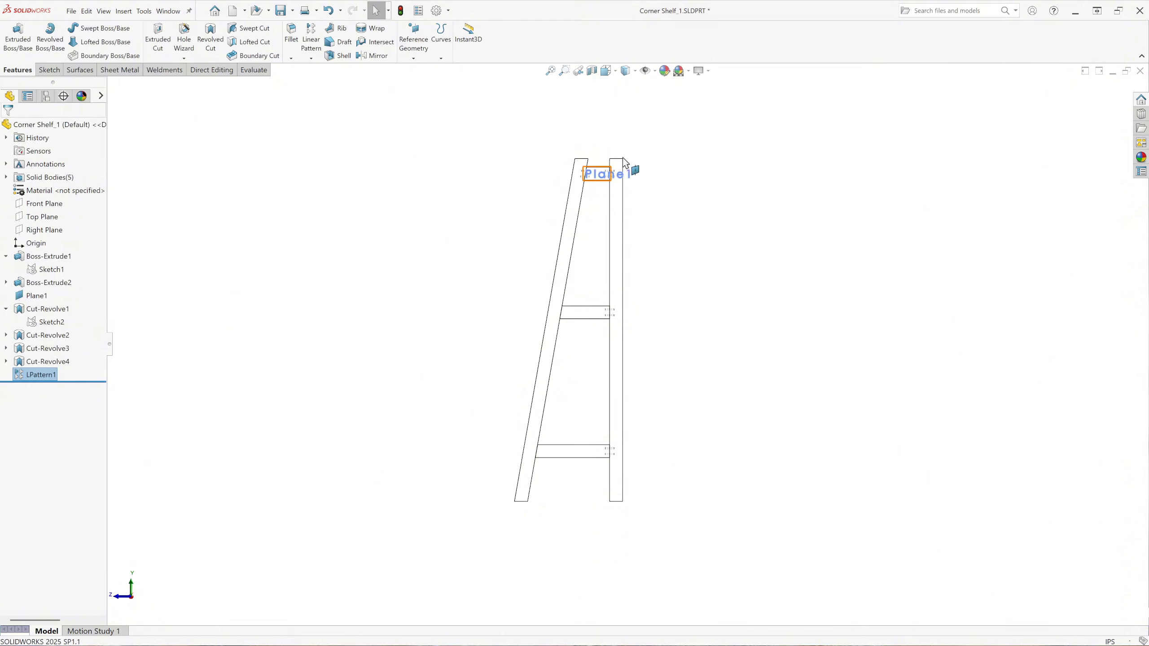
scroll(637, 294, down, 2)
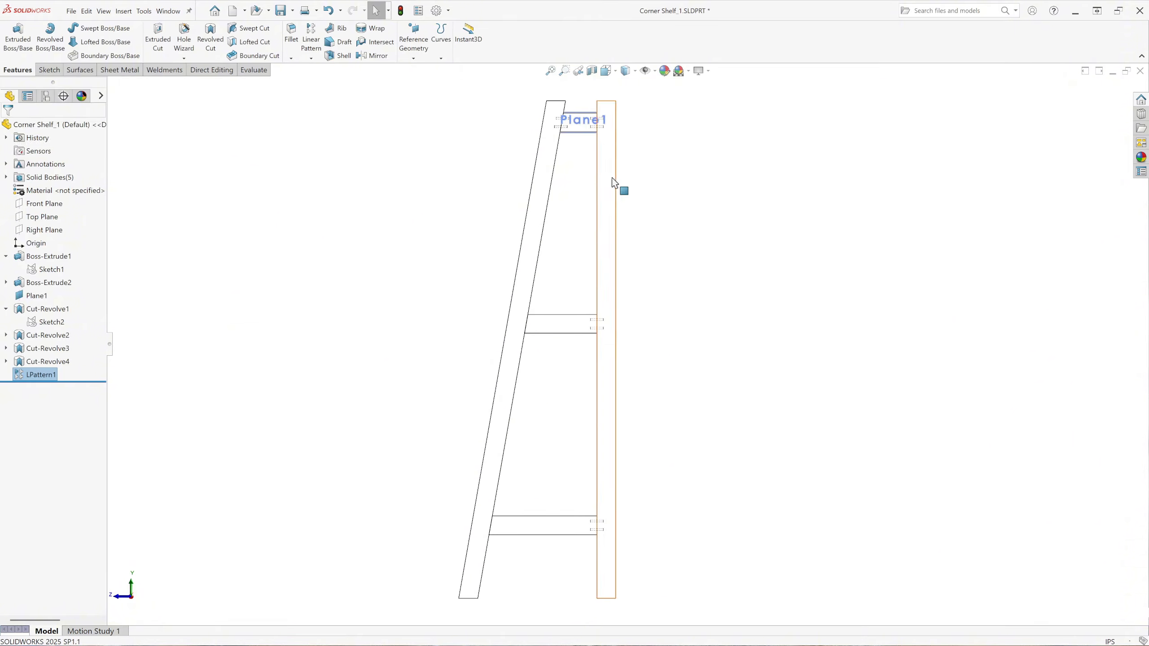
Set up a linear pattern along the slanted leg's inner edge with 25.89 in spacing.
scroll(588, 435, down, 1)
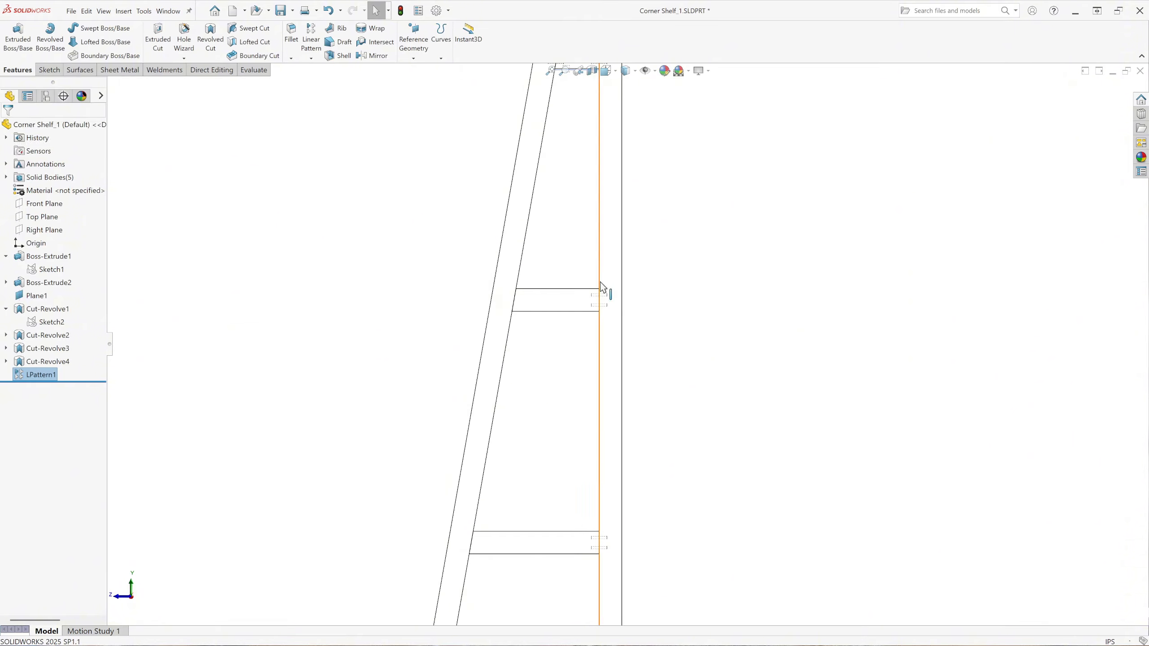
scroll(606, 412, up, 1)
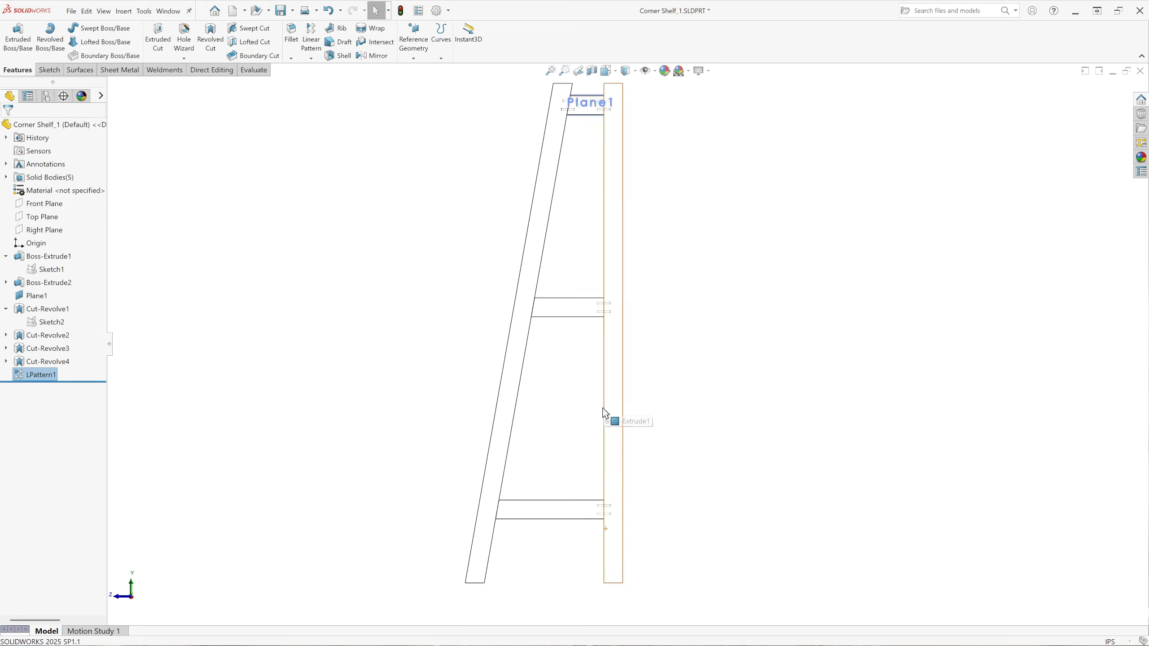
scroll(622, 171, down, 3)
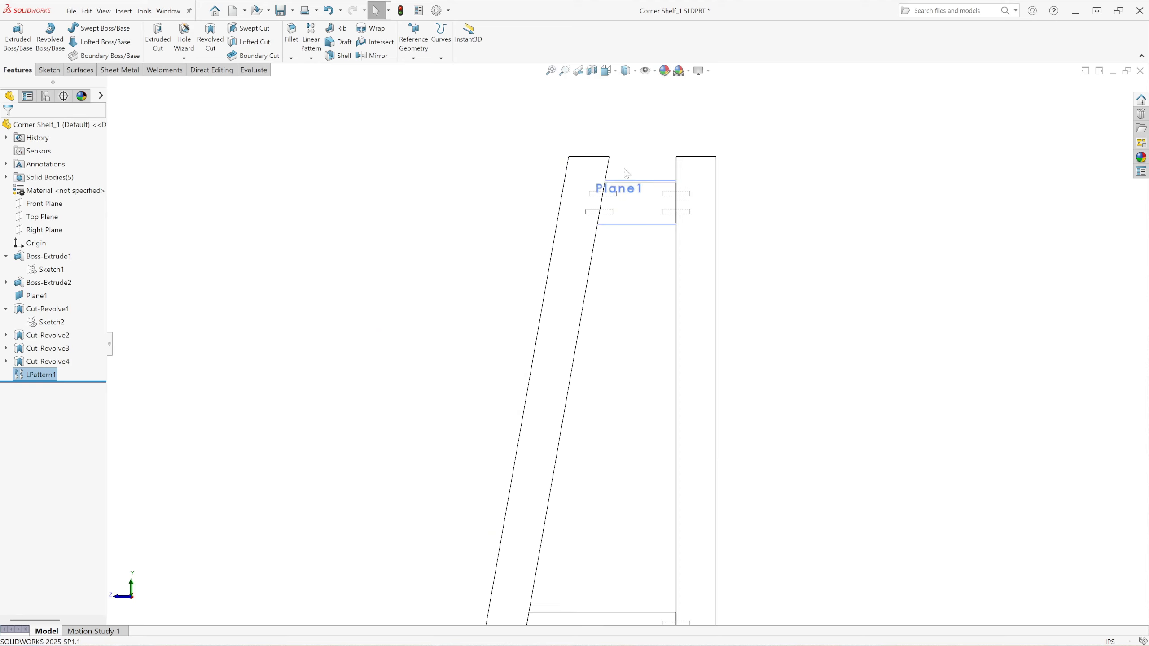
scroll(625, 172, down, 1)
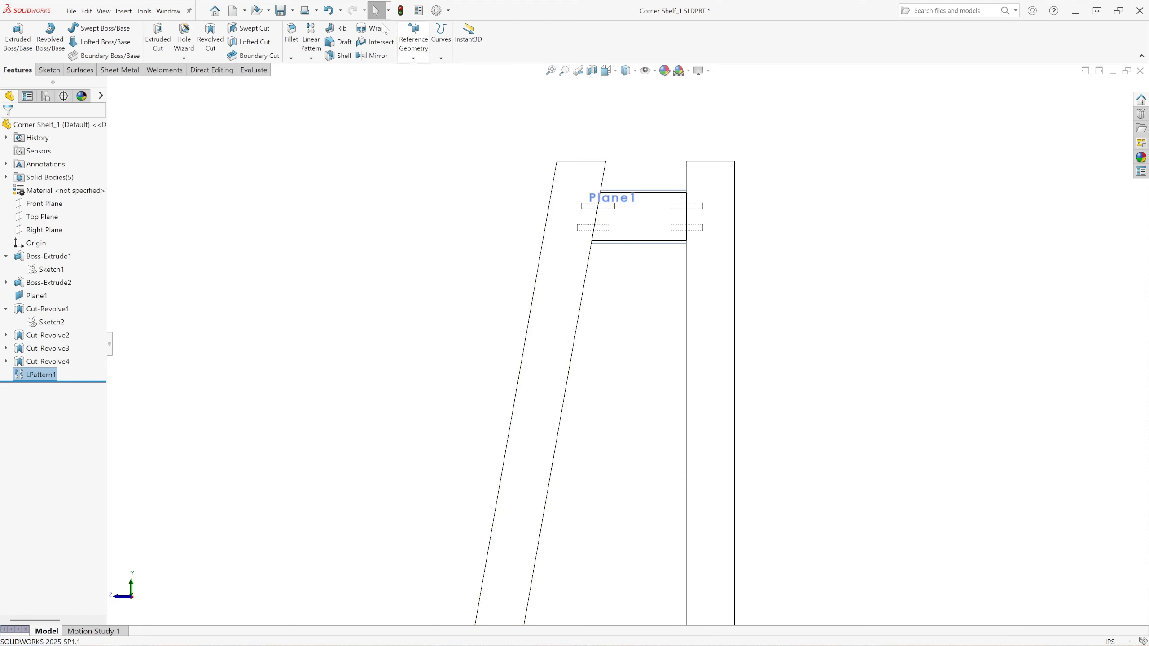
click(310, 36)
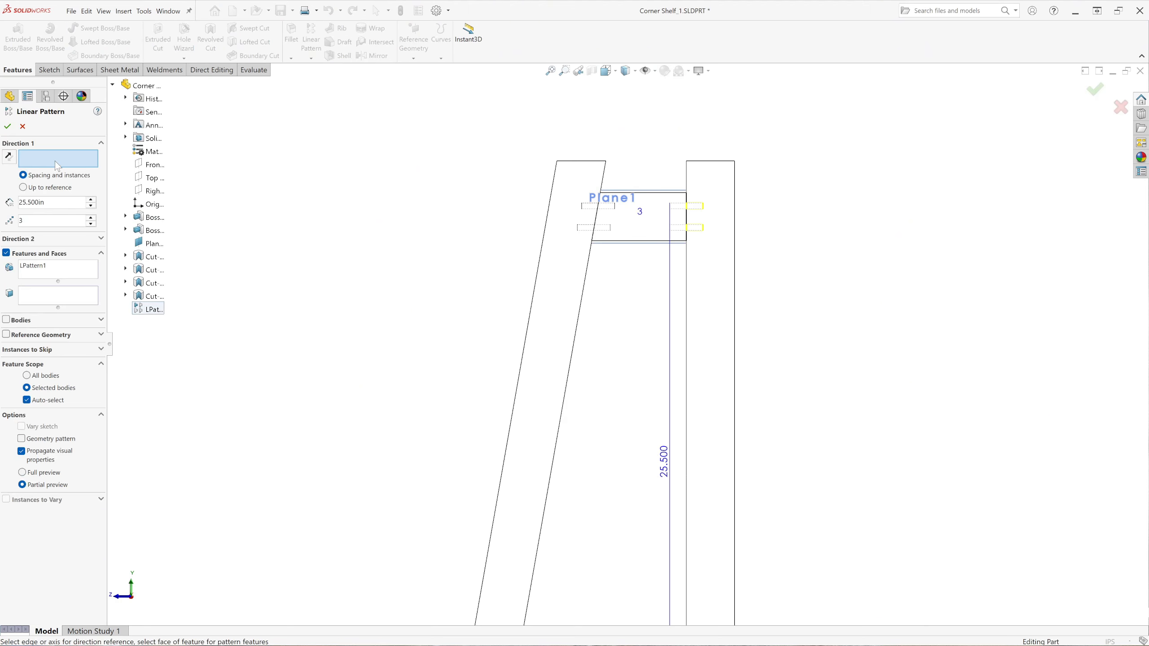
click(572, 349)
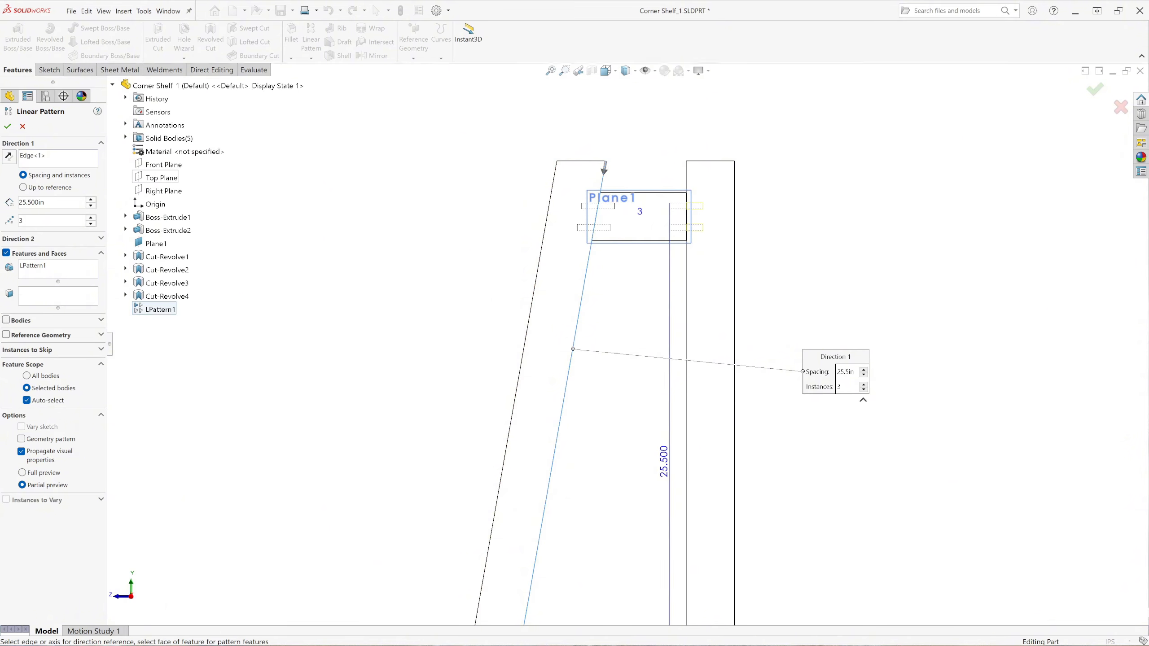
click(45, 202)
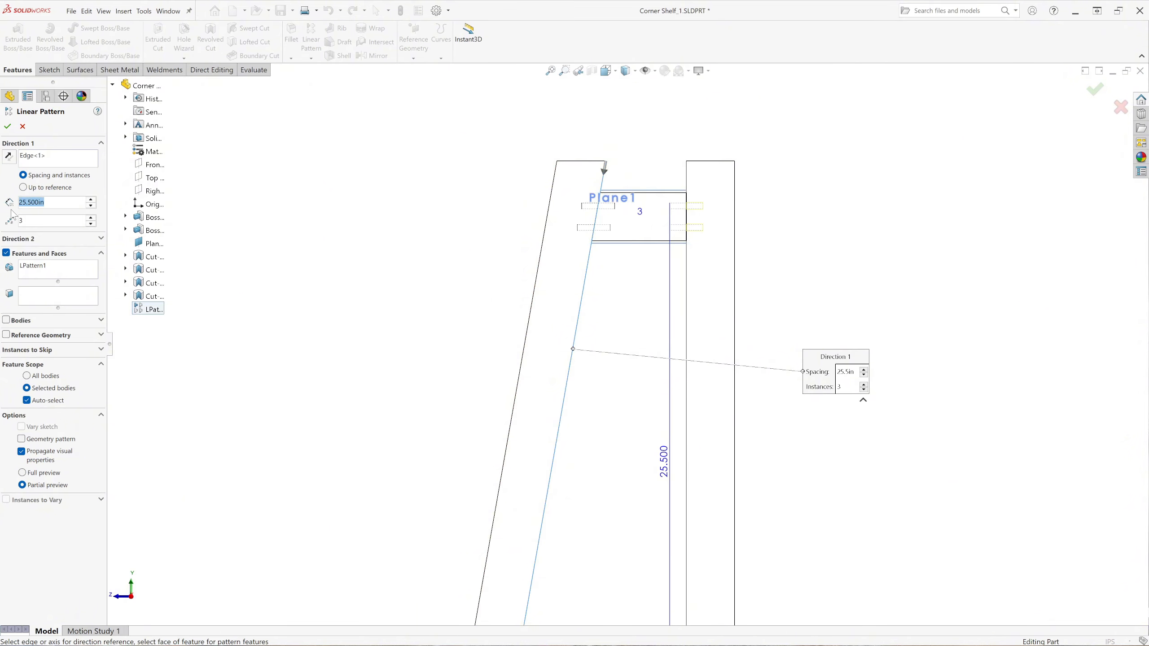
text(2)
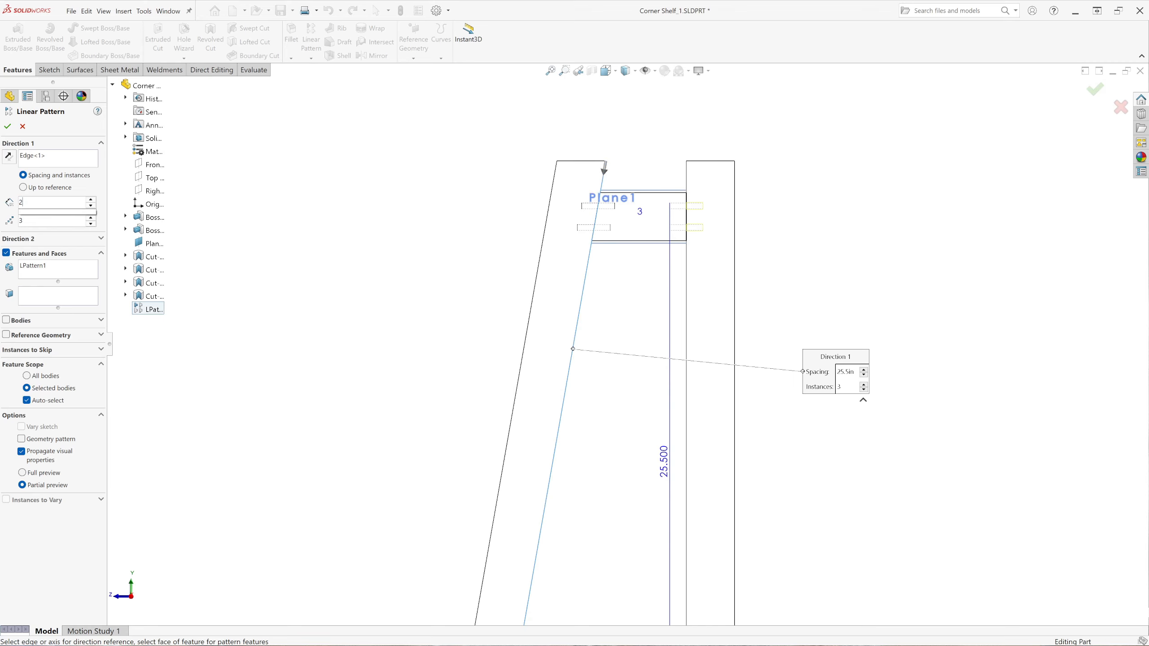
text(5.8)
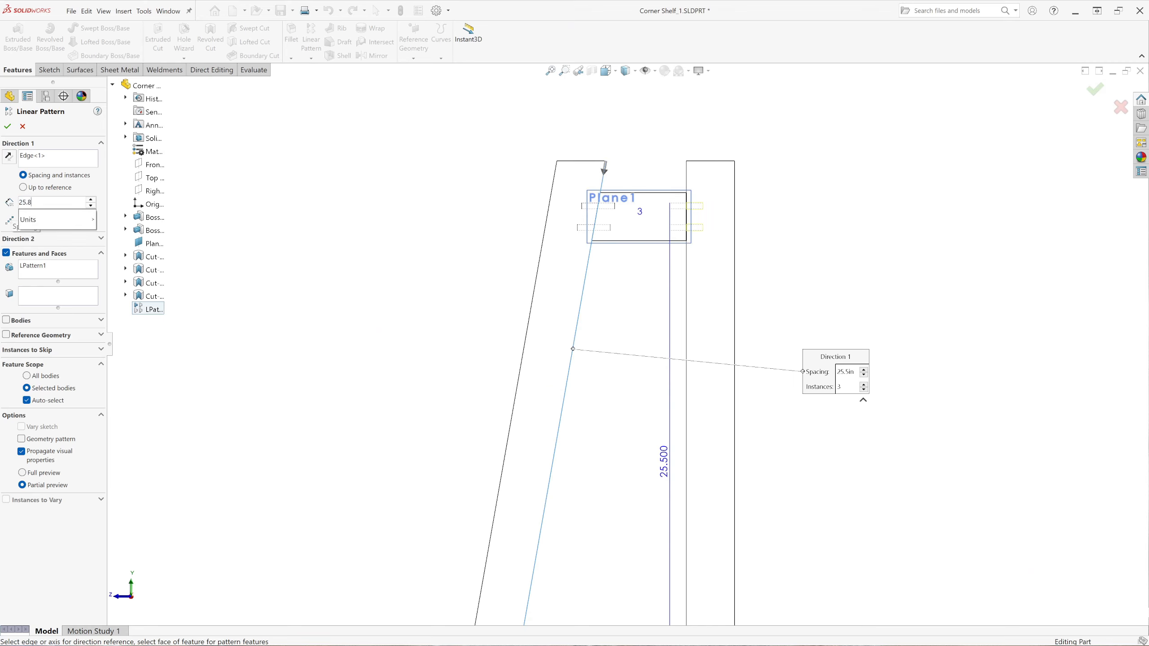
text(9)
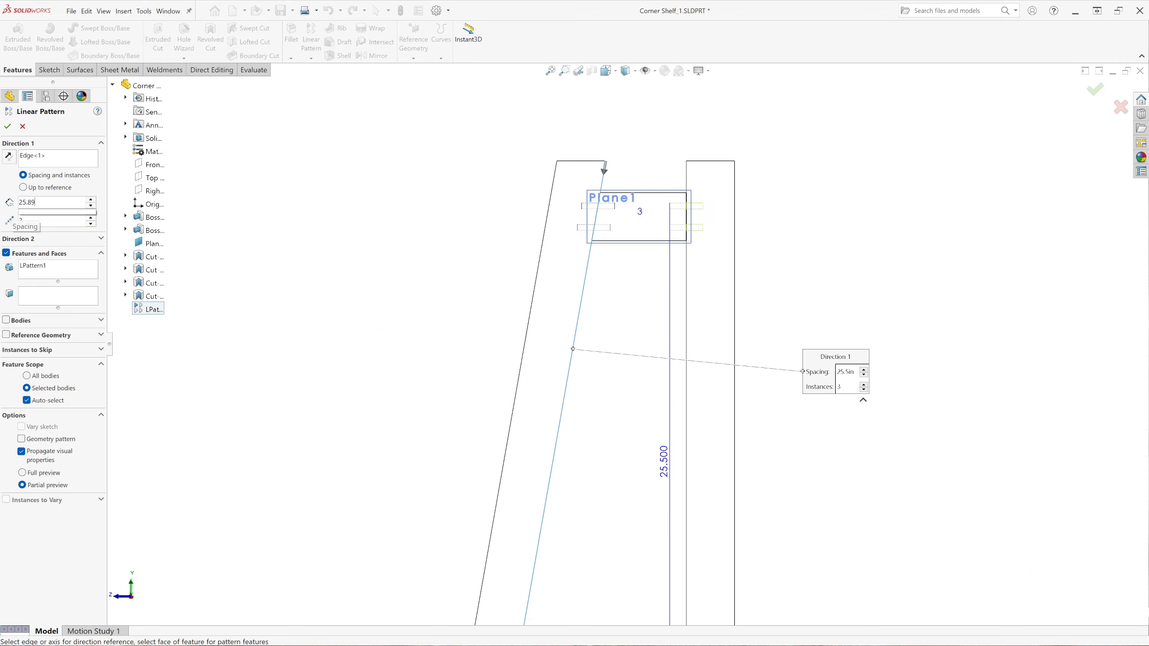